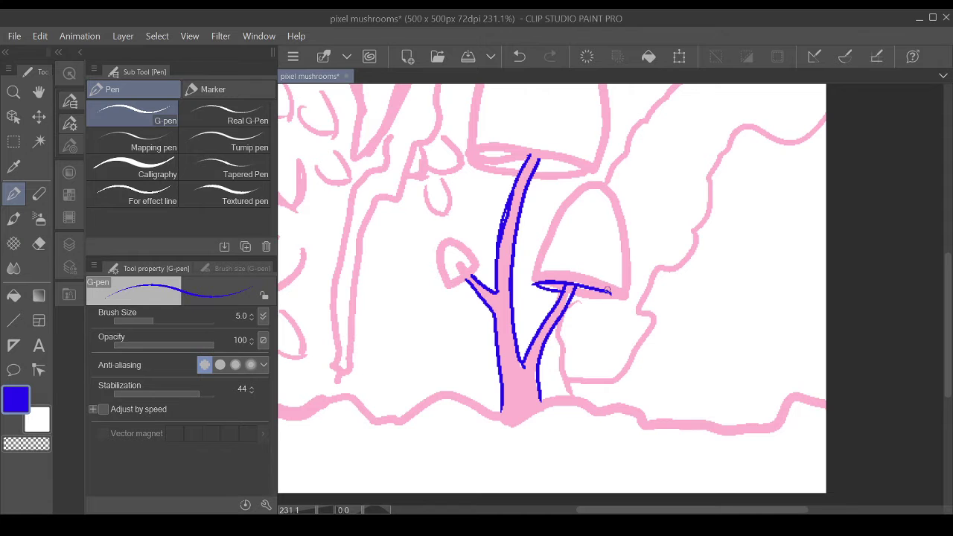
# - Redraw the lower rim of the small right mushroom cap and ink its domed outline and gills in blue
pyautogui.hotkey('ctrl', 'z')
pyautogui.moveTo(532, 282)
pyautogui.mouseDown()
pyautogui.moveTo(619, 270)
pyautogui.moveTo(596, 181)
pyautogui.moveTo(619, 292)
pyautogui.mouseUp()
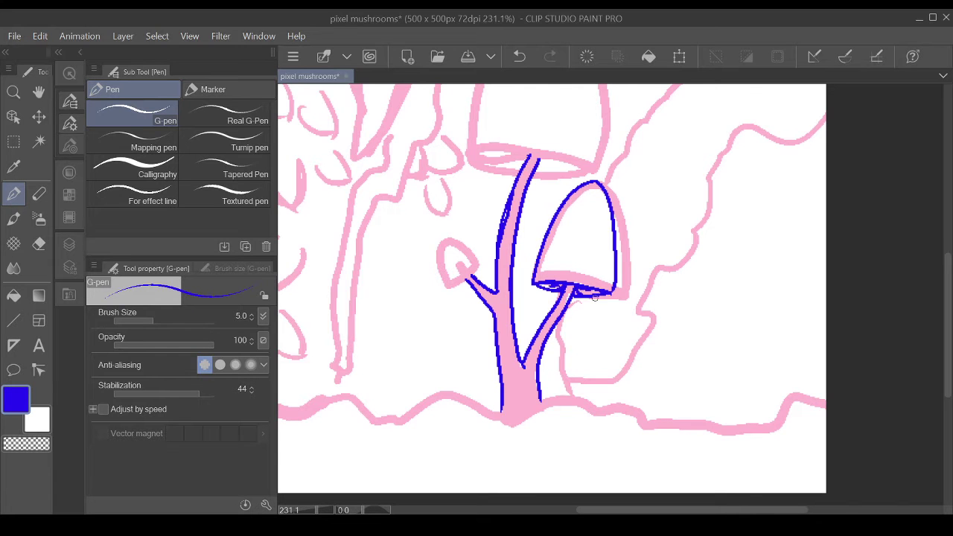
pyautogui.scroll(2, 595, 297)
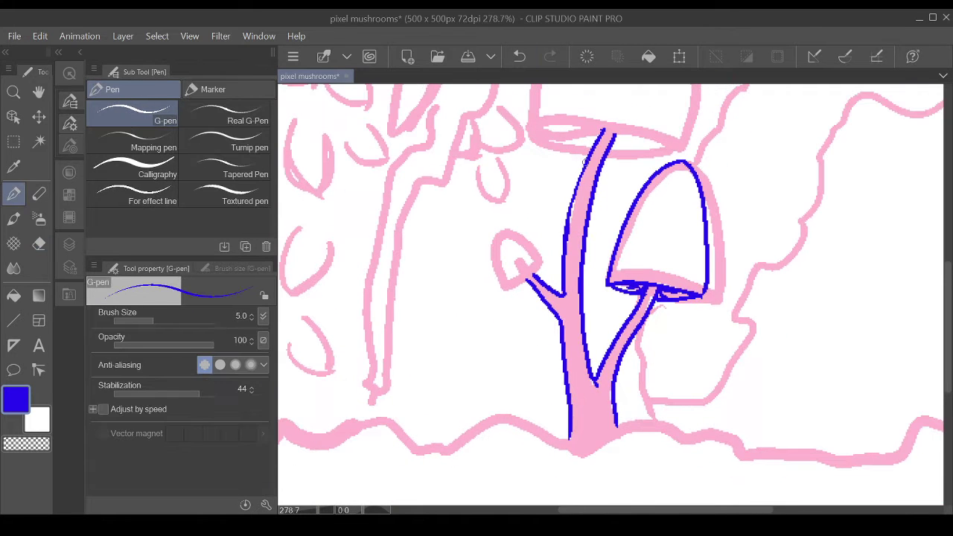
# - Ink the tiny bud, the large mushroom's gilled underside and its domed cap outline over the pink sketch
pyautogui.moveTo(522, 279)
pyautogui.mouseDown()
pyautogui.moveTo(499, 261)
pyautogui.moveTo(653, 278)
pyautogui.mouseUp()
pyautogui.hotkey('ctrl', 'z')
pyautogui.scroll(-2, 657, 309)
pyautogui.moveTo(578, 281); pyautogui.dragTo(611, 289)
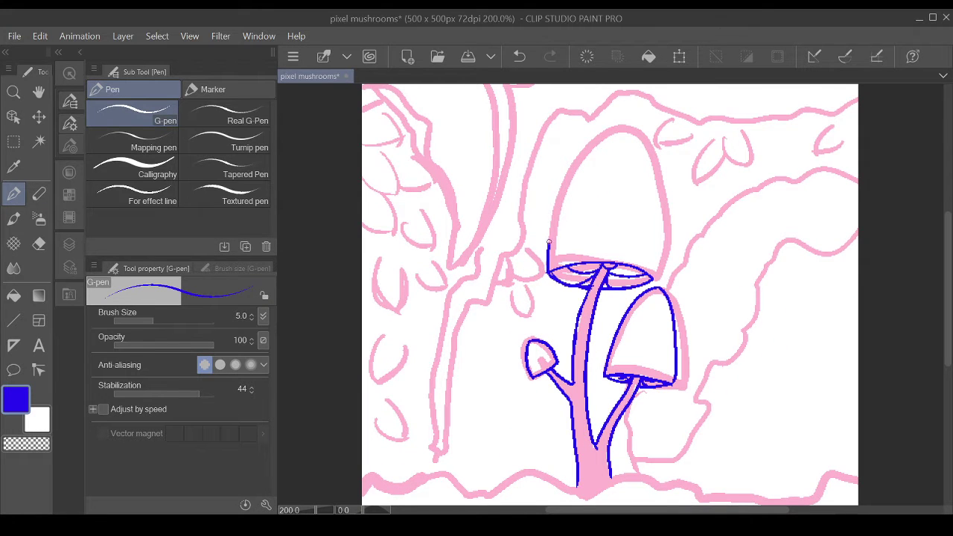
pyautogui.moveTo(549, 241)
pyautogui.mouseDown()
pyautogui.moveTo(624, 126)
pyautogui.moveTo(660, 278)
pyautogui.mouseUp()
# - Ink the leaves on the left and beside the large mushroom, plus the foliage edge and the curved trunk outline
pyautogui.scroll(-2, 693, 374)
pyautogui.moveTo(400, 163); pyautogui.dragTo(416, 169)
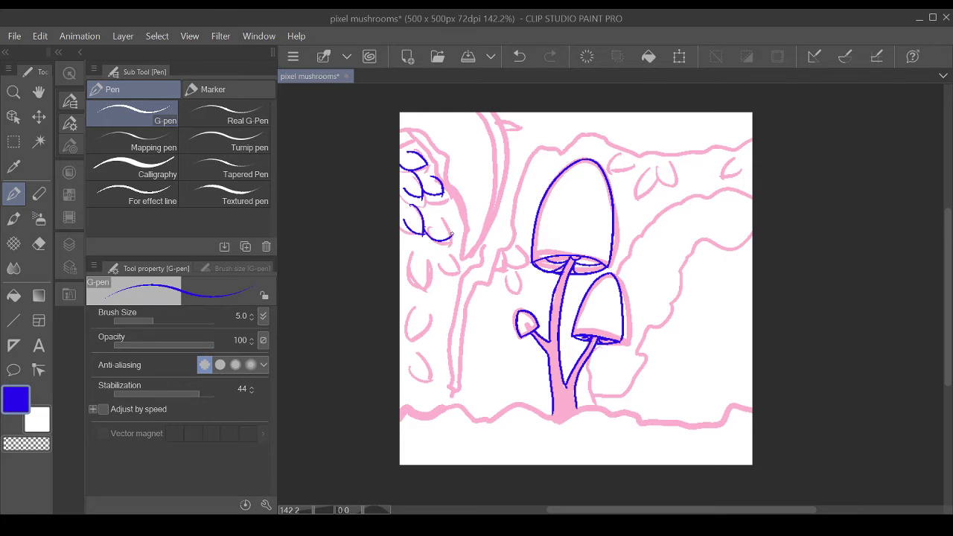
pyautogui.moveTo(417, 307); pyautogui.dragTo(410, 340)
pyautogui.moveTo(429, 355); pyautogui.dragTo(421, 378)
pyautogui.moveTo(514, 272); pyautogui.dragTo(514, 292)
pyautogui.moveTo(515, 248); pyautogui.dragTo(526, 265)
pyautogui.moveTo(400, 133)
pyautogui.mouseDown()
pyautogui.moveTo(446, 180)
pyautogui.moveTo(463, 252)
pyautogui.moveTo(498, 116)
pyautogui.moveTo(505, 192)
pyautogui.mouseUp()
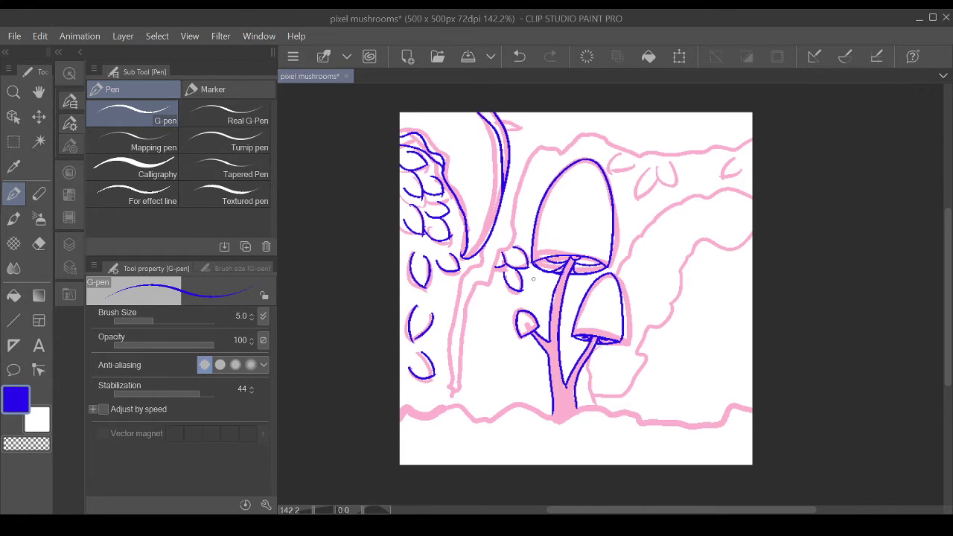
# - Ink the roots and the arching branch behind the large mushroom with its leaves, plus the line behind the small mushroom's stem
pyautogui.moveTo(487, 296)
pyautogui.mouseDown()
pyautogui.moveTo(525, 171)
pyautogui.moveTo(598, 140)
pyautogui.moveTo(755, 149)
pyautogui.mouseUp()
pyautogui.moveTo(658, 164); pyautogui.dragTo(637, 197)
pyautogui.moveTo(656, 186); pyautogui.dragTo(673, 169)
pyautogui.moveTo(734, 158)
pyautogui.mouseDown()
pyautogui.moveTo(721, 182)
pyautogui.moveTo(679, 201)
pyautogui.moveTo(620, 276)
pyautogui.mouseUp()
pyautogui.moveTo(585, 362); pyautogui.dragTo(585, 407)
# - Ink the lower edge of the right-hand branch and the leaf shapes hanging from it
pyautogui.moveTo(753, 233)
pyautogui.mouseDown()
pyautogui.moveTo(697, 240)
pyautogui.moveTo(622, 292)
pyautogui.mouseUp()
pyautogui.moveTo(721, 252); pyautogui.dragTo(693, 270)
pyautogui.moveTo(752, 244); pyautogui.dragTo(741, 259)
pyautogui.moveTo(645, 285); pyautogui.dragTo(635, 344)
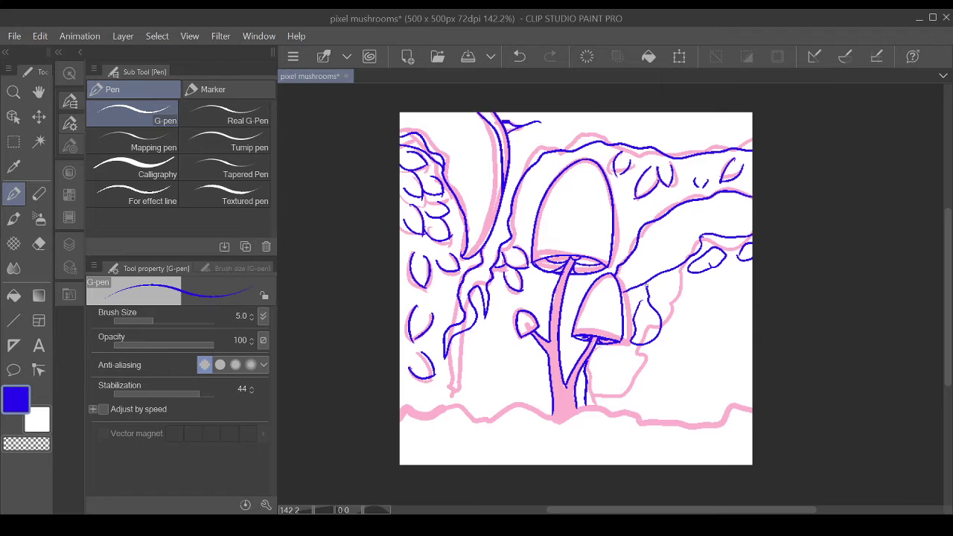
# - Ink the wavy ground line across the canvas and a cluster of small leaves left of the mushroom stem
pyautogui.moveTo(399, 411); pyautogui.dragTo(731, 413)
pyautogui.moveTo(483, 357); pyautogui.dragTo(492, 380)
pyautogui.moveTo(478, 344); pyautogui.dragTo(507, 364)
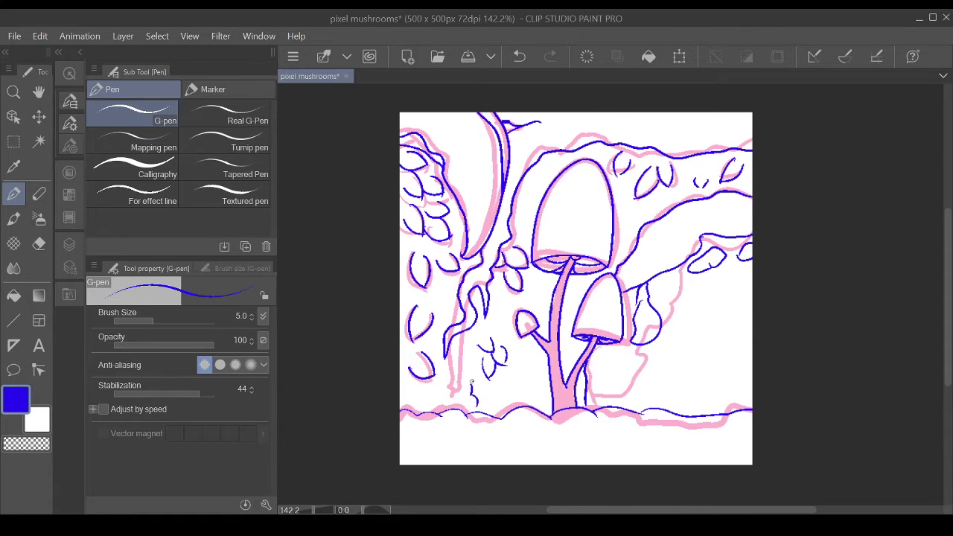
pyautogui.moveTo(472, 384)
pyautogui.mouseDown()
pyautogui.moveTo(502, 391)
pyautogui.moveTo(479, 356)
pyautogui.moveTo(456, 368)
pyautogui.moveTo(521, 364)
pyautogui.mouseUp()
pyautogui.moveTo(533, 399); pyautogui.dragTo(542, 382)
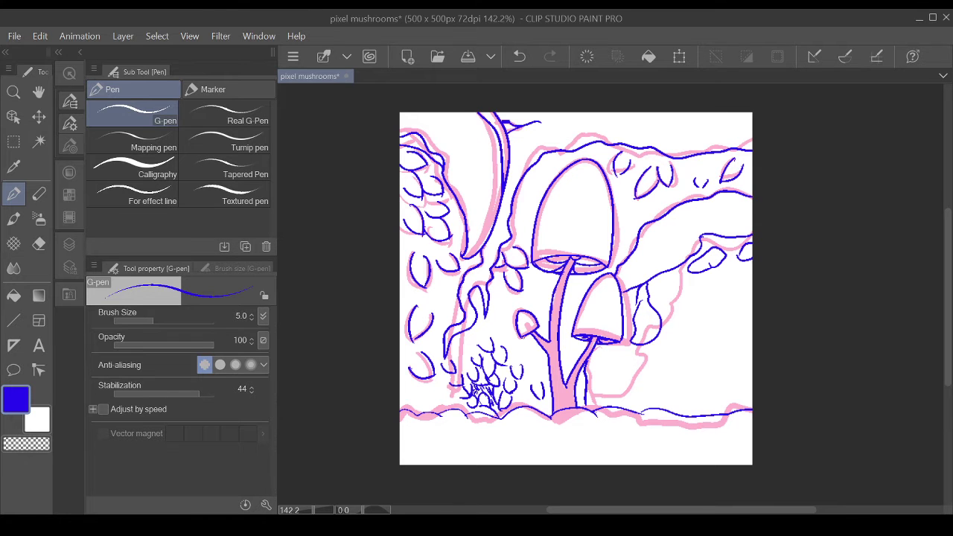
# - Fill the area left of the large mushroom and around its stems with small curved leaves
pyautogui.scroll(1, 566, 298)
pyautogui.moveTo(513, 222); pyautogui.dragTo(522, 189)
pyautogui.moveTo(522, 300); pyautogui.dragTo(536, 277)
pyautogui.moveTo(518, 317); pyautogui.dragTo(527, 303)
pyautogui.moveTo(516, 366); pyautogui.dragTo(526, 353)
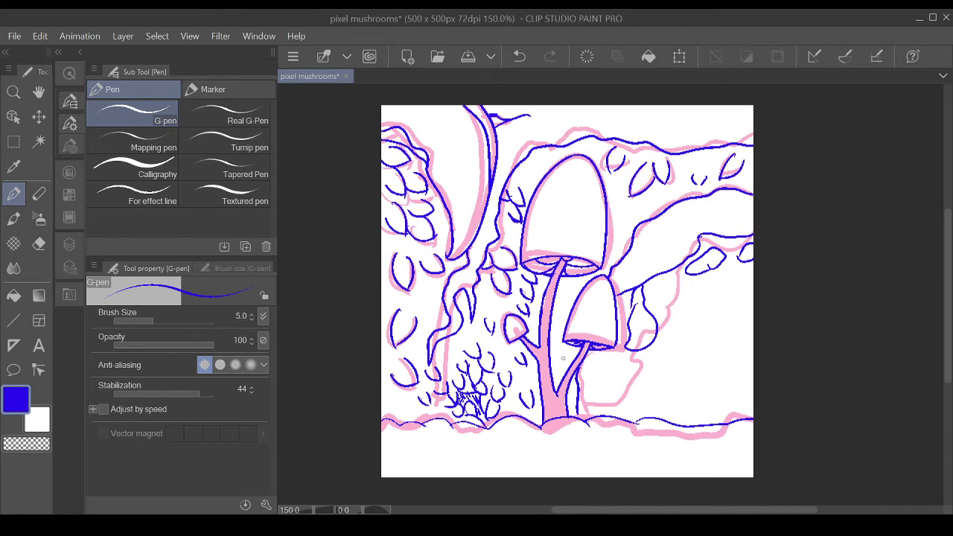
pyautogui.moveTo(537, 295); pyautogui.dragTo(546, 276)
pyautogui.moveTo(530, 315)
pyautogui.mouseDown()
pyautogui.moveTo(537, 301)
pyautogui.moveTo(591, 273)
pyautogui.mouseUp()
# - Add small curved leaves on the branch along the right side and upper left of the large cap
pyautogui.moveTo(615, 253); pyautogui.dragTo(627, 208)
pyautogui.moveTo(613, 210); pyautogui.dragTo(625, 180)
pyautogui.moveTo(642, 220); pyautogui.dragTo(662, 195)
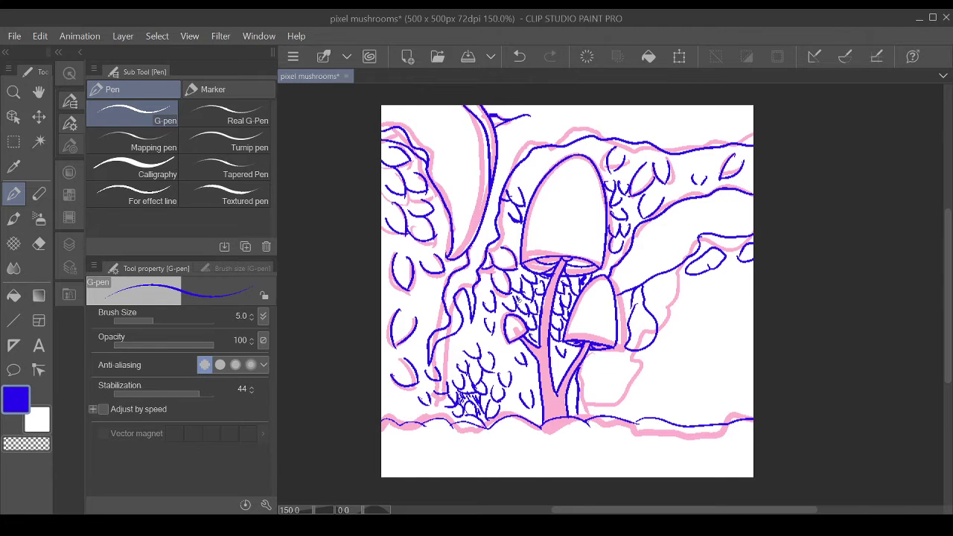
pyautogui.moveTo(536, 172); pyautogui.dragTo(545, 155)
pyautogui.moveTo(526, 183); pyautogui.dragTo(537, 170)
# - Set Layer 1's opacity to 0%, add a new layer and fade Layer 2 to 36% opacity
pyautogui.click(69, 244)
pyautogui.moveTo(246, 87); pyautogui.dragTo(186, 87)
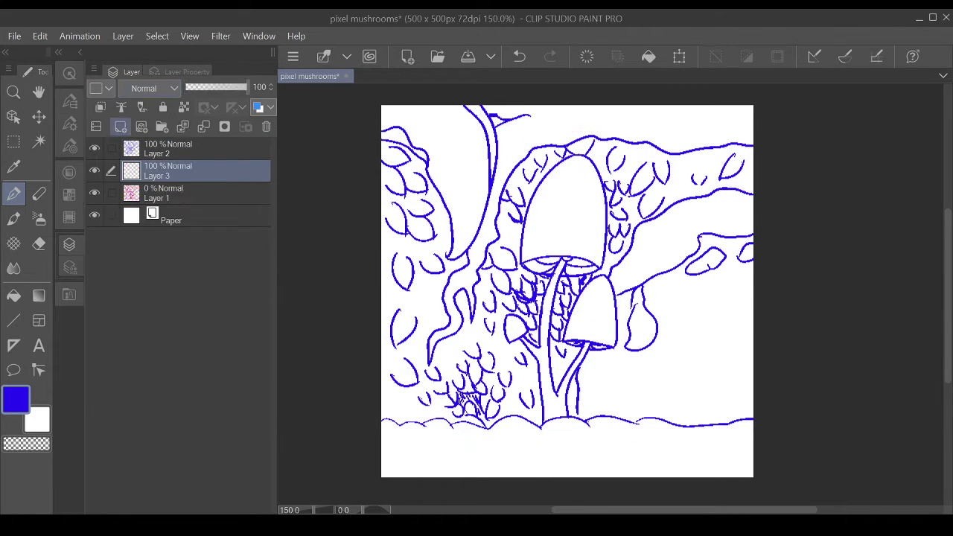
pyautogui.moveTo(245, 87); pyautogui.dragTo(212, 86)
pyautogui.click(69, 101)
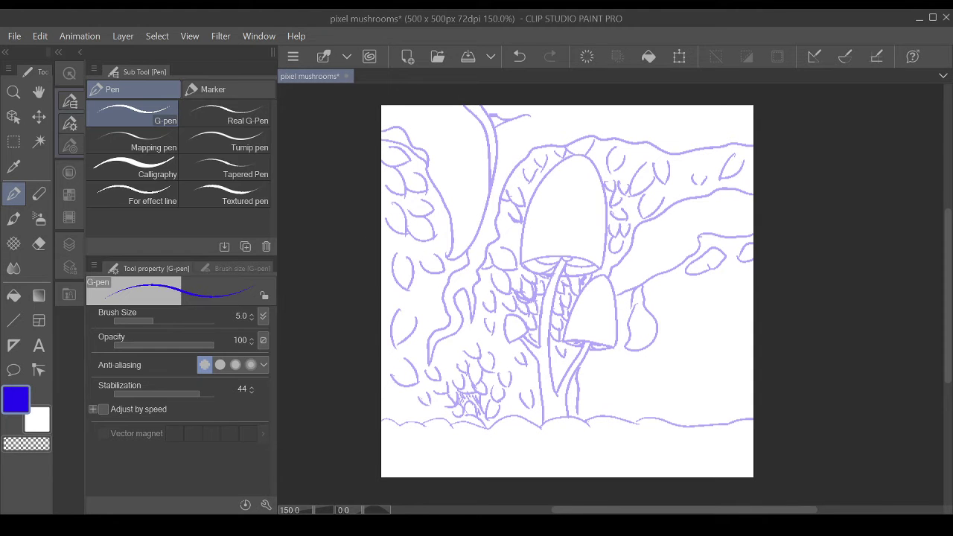
# - Test the G-pen at sizes 3 and 2, undo the test strokes and keep the brush size at 2
pyautogui.moveTo(565, 291); pyautogui.dragTo(554, 294)
pyautogui.click(236, 268)
pyautogui.click(212, 299)
pyautogui.moveTo(630, 316); pyautogui.dragTo(674, 350)
pyautogui.click(519, 56)
pyautogui.click(166, 299)
pyautogui.moveTo(595, 231); pyautogui.dragTo(659, 261)
pyautogui.click(519, 56)
# - Fade Layer 2 to 14% opacity and outline the large cap's bottom rim and lower sides in purple on Layer 3
pyautogui.scroll(3, 522, 164)
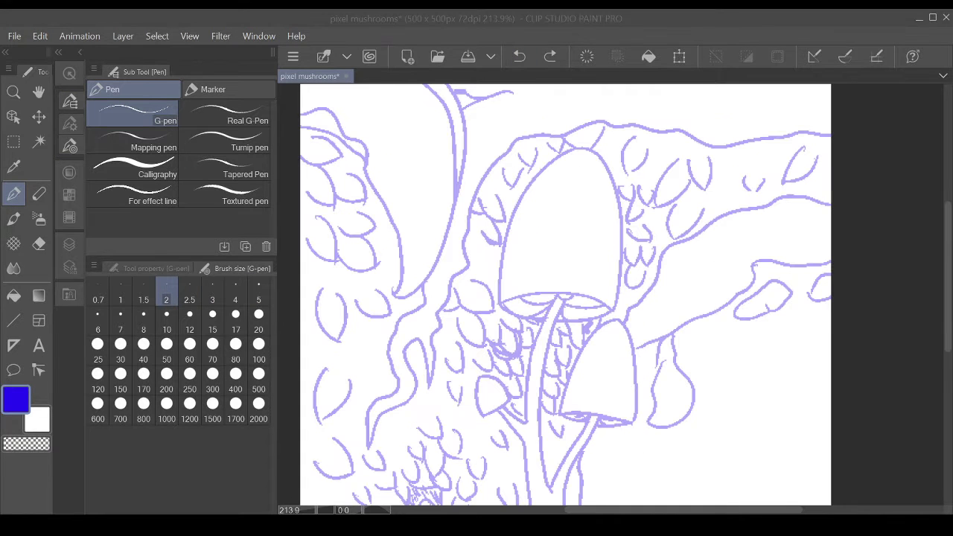
pyautogui.moveTo(563, 139); pyautogui.dragTo(568, 136)
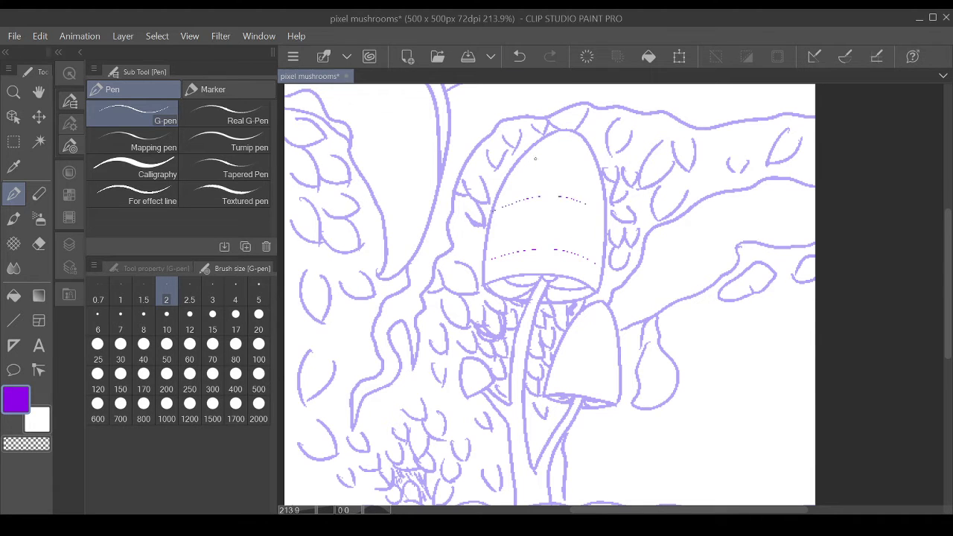
pyautogui.click(519, 56)
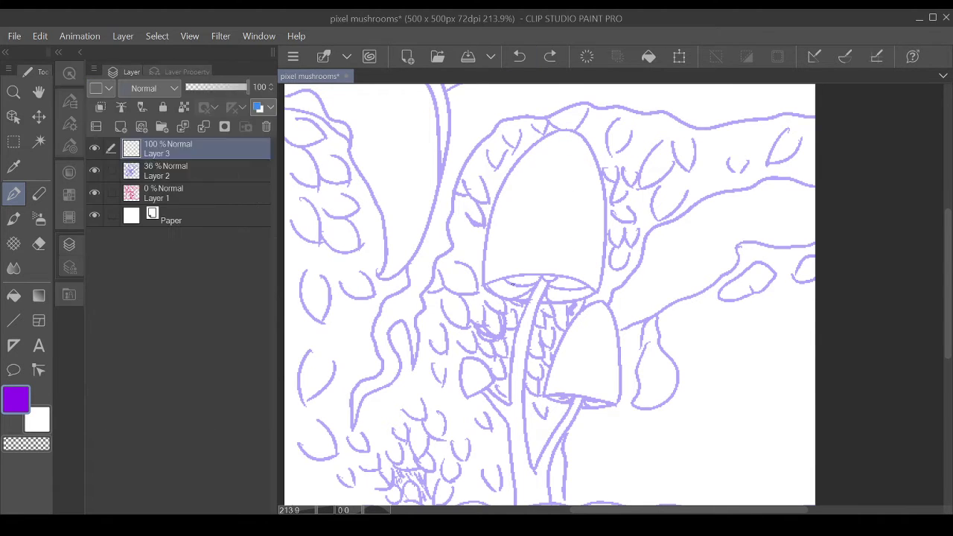
pyautogui.moveTo(598, 290); pyautogui.dragTo(484, 284)
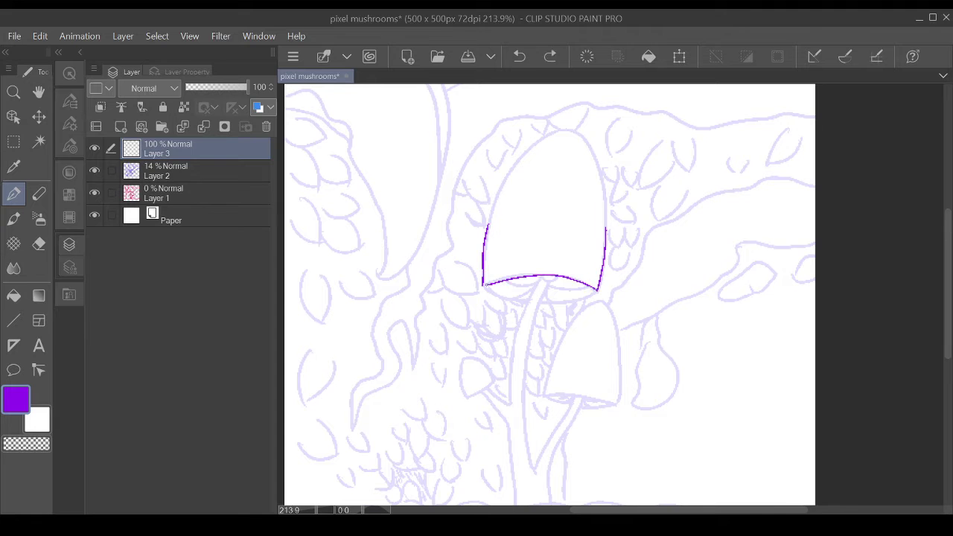
pyautogui.hotkey('ctrl', 'z')
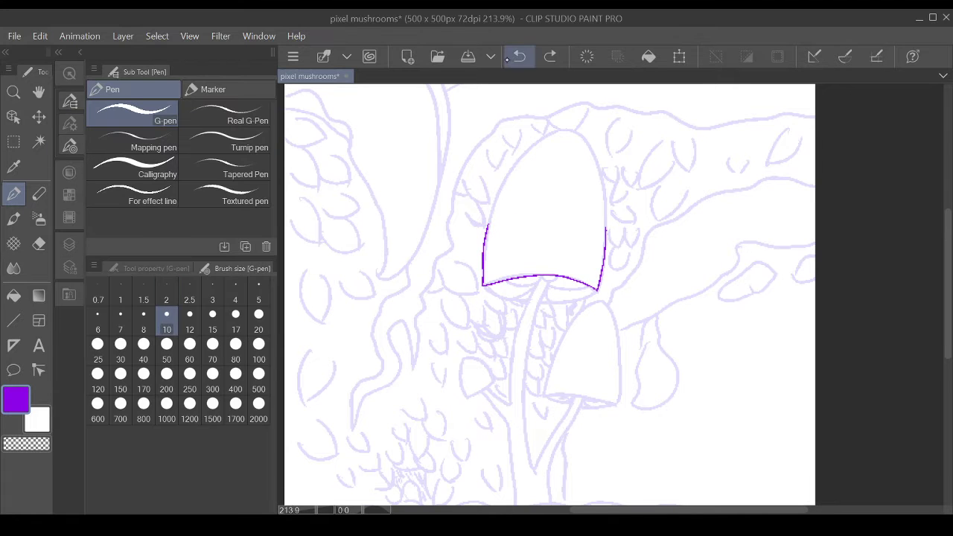
# - Paint a curved palette of nine purple dots left of the large mushroom, dark to light, at brush sizes 40 and 30
pyautogui.click(421, 274)
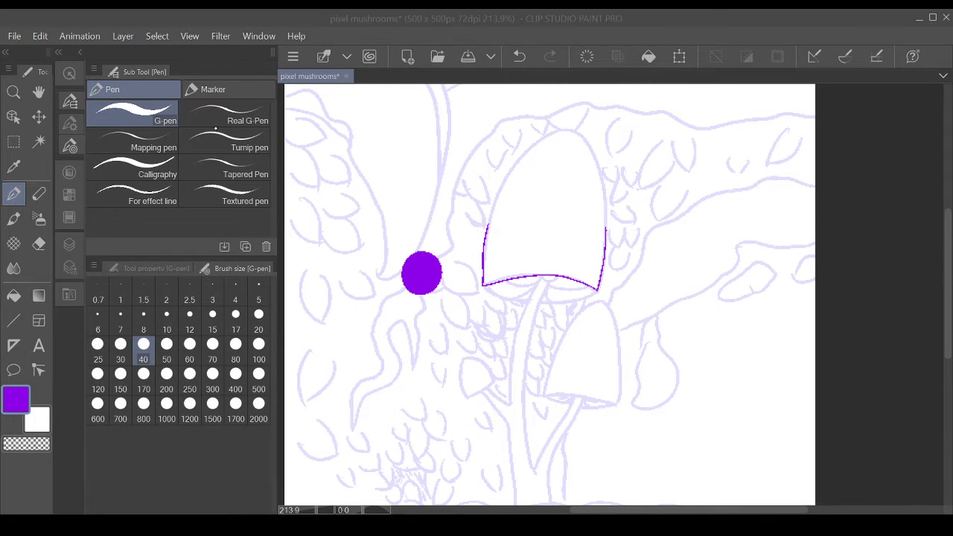
pyautogui.press('[')
pyautogui.click(415, 244)
pyautogui.click(402, 217)
pyautogui.click(386, 205)
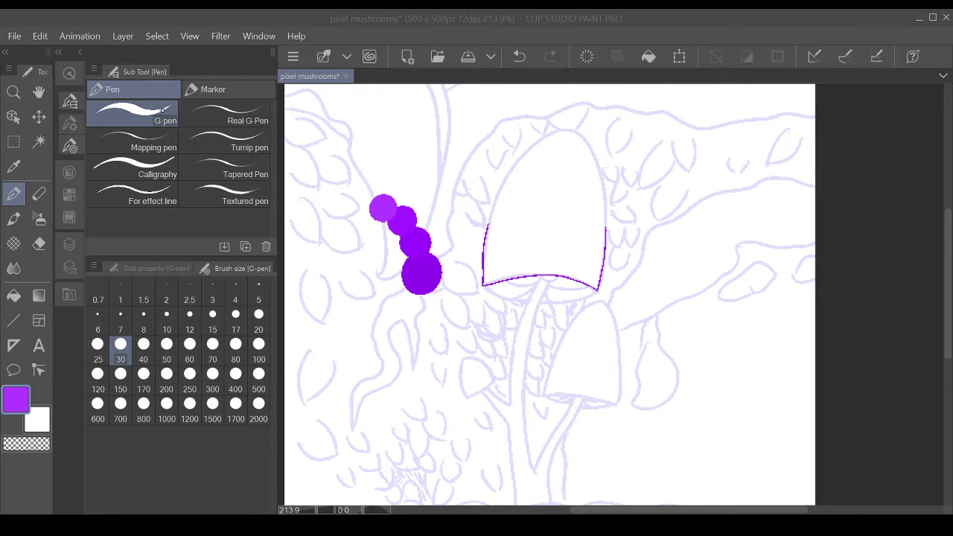
pyautogui.click(365, 198)
pyautogui.click(340, 203)
pyautogui.click(332, 224)
pyautogui.click(338, 244)
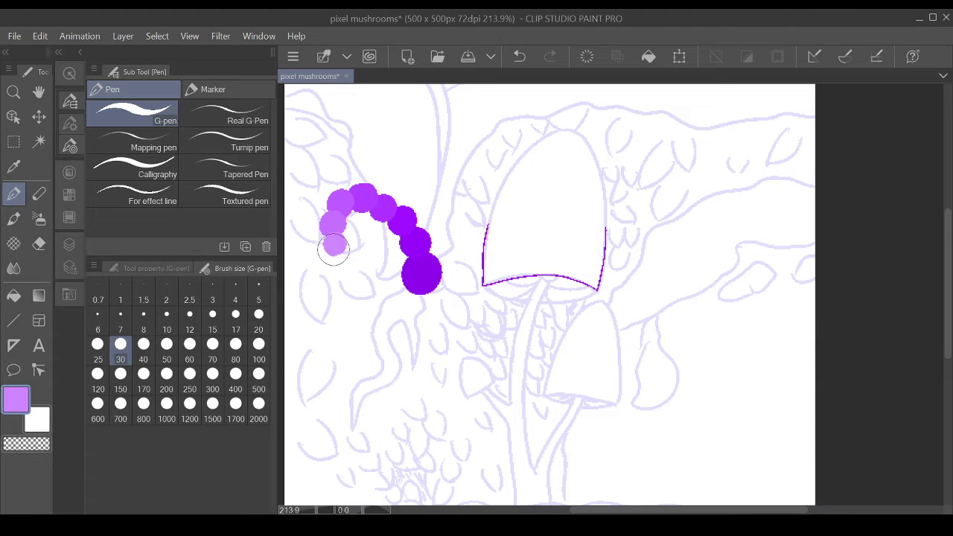
pyautogui.click(351, 264)
# - Pick a dark purple from the palette dots and draw the lowest contour line across the large cap
pyautogui.keyDown('alt'); pyautogui.click(421, 275); pyautogui.keyUp('alt')
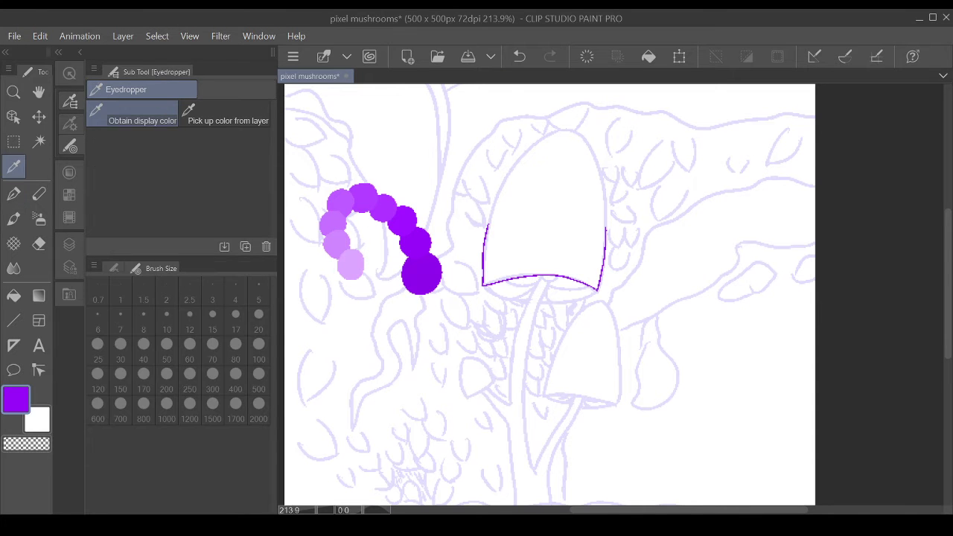
pyautogui.moveTo(488, 227); pyautogui.dragTo(729, 358)
pyautogui.hotkey('ctrl', 'z')
pyautogui.press('e')
pyautogui.hotkey('ctrl', 'z')
pyautogui.press('p')
pyautogui.moveTo(485, 268); pyautogui.dragTo(569, 261)
pyautogui.moveTo(487, 242); pyautogui.dragTo(604, 249)
pyautogui.moveTo(488, 216); pyautogui.dragTo(603, 227)
pyautogui.moveTo(517, 190); pyautogui.dragTo(601, 203)
pyautogui.moveTo(521, 171); pyautogui.dragTo(603, 184)
pyautogui.hotkey('ctrl', 'z')
pyautogui.hotkey('ctrl', 'z')
pyautogui.hotkey('ctrl', 'z')
pyautogui.hotkey('ctrl', 'z')
# - Draw a stack of curved contour lines across the large cap from its lower part toward the top at brush size 2
pyautogui.moveTo(487, 251); pyautogui.dragTo(606, 262)
pyautogui.moveTo(487, 231); pyautogui.dragTo(606, 250)
pyautogui.hotkey('ctrl', 'z')
pyautogui.moveTo(487, 234); pyautogui.dragTo(605, 236)
pyautogui.moveTo(488, 217)
pyautogui.mouseDown()
pyautogui.moveTo(606, 220)
pyautogui.moveTo(606, 206)
pyautogui.mouseUp()
pyautogui.moveTo(498, 189); pyautogui.dragTo(606, 191)
pyautogui.moveTo(506, 171); pyautogui.dragTo(597, 171)
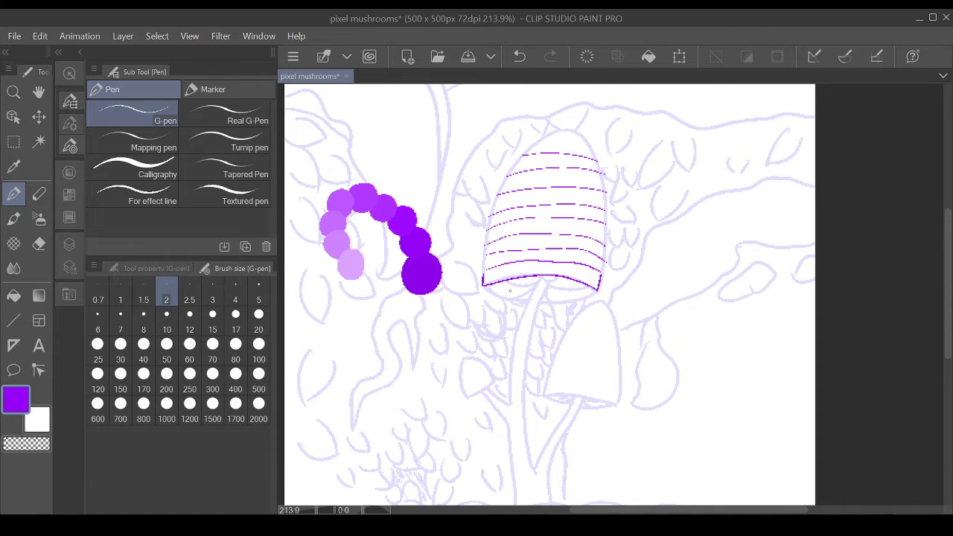
# - Strengthen the two lowest contour lines into solid strokes and close the band edges at the cap's sides
pyautogui.moveTo(538, 260); pyautogui.dragTo(570, 259)
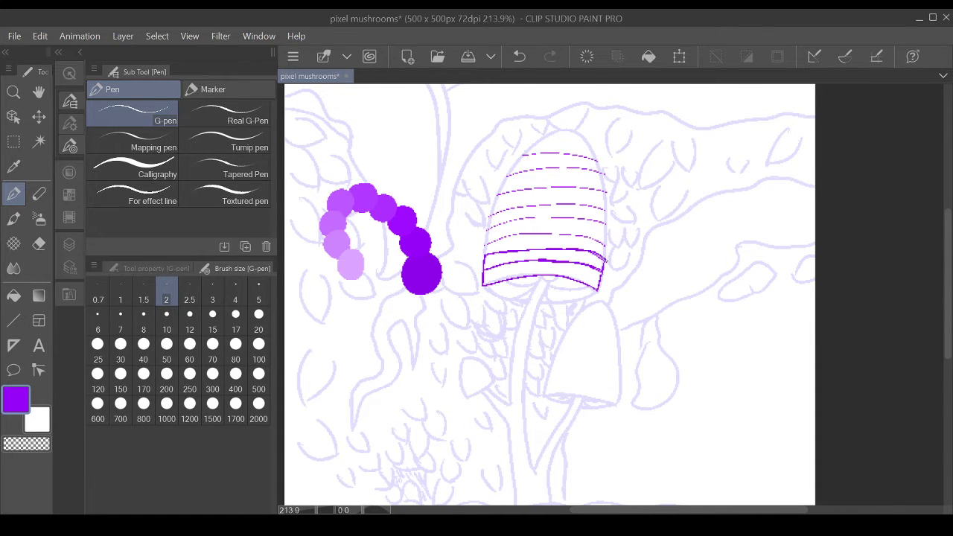
pyautogui.scroll(3, 567, 249)
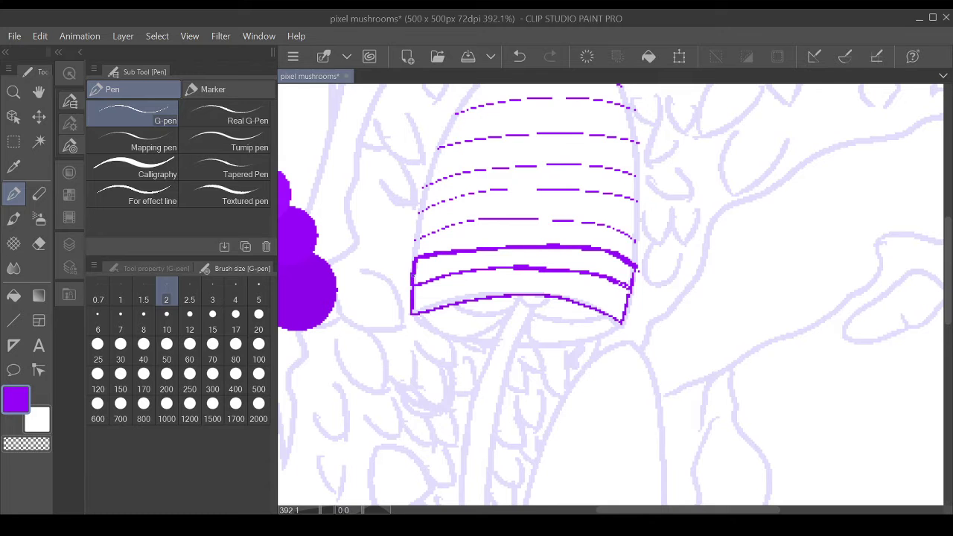
pyautogui.moveTo(624, 285); pyautogui.dragTo(611, 328)
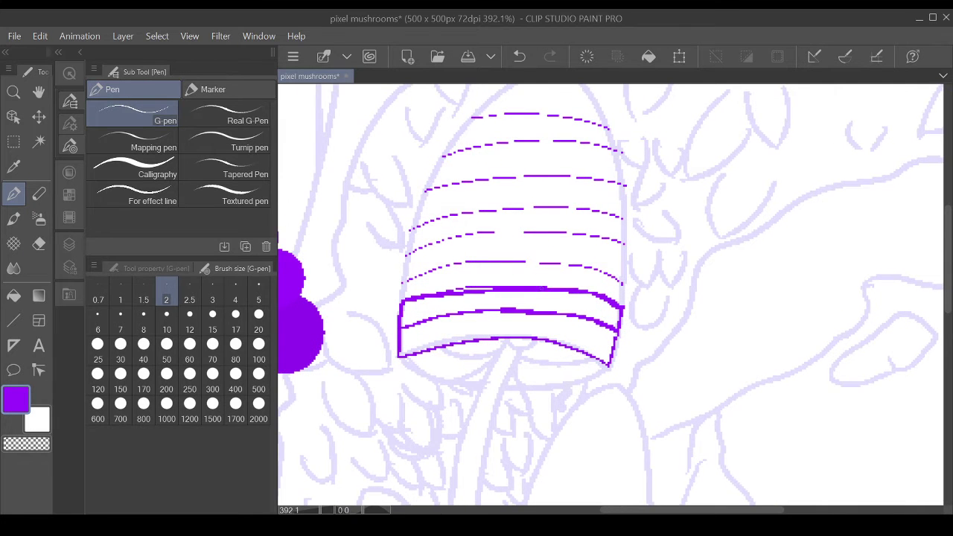
# - Add a new layer below Layer 3, outline the third band in brighter purple and clean up the band edges
pyautogui.scroll(-1, 611, 298)
pyautogui.hotkey('ctrl', 'shift', 'n')
pyautogui.moveTo(536, 267); pyautogui.dragTo(645, 274)
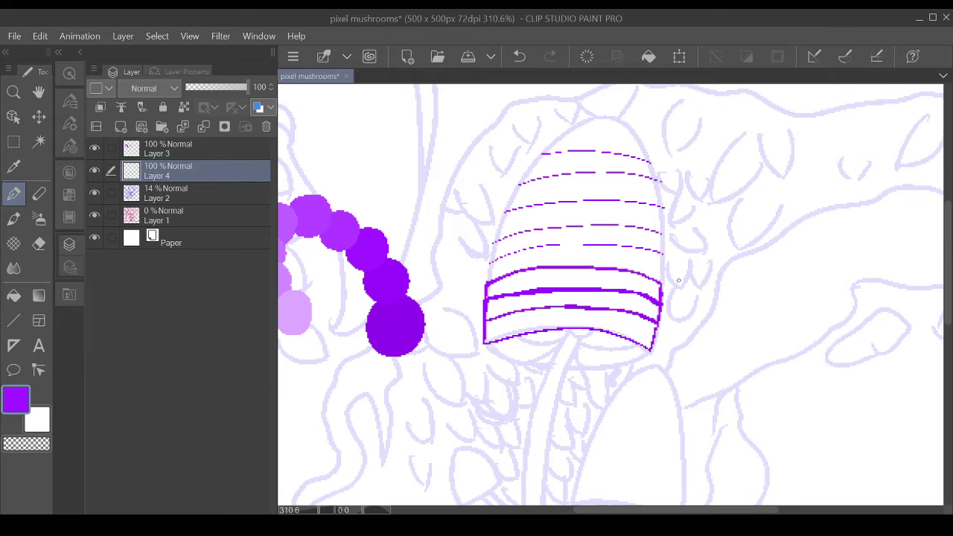
pyautogui.hotkey('alt', ']')
pyautogui.press('e')
pyautogui.hotkey('alt', '[')
pyautogui.press('p')
# - Fill the two lowest bands of the large cap with the two darkest palette purples using Refer other layers
pyautogui.press('g')
pyautogui.click(570, 312)
pyautogui.hotkey('ctrl', 'z')
pyautogui.press('g')
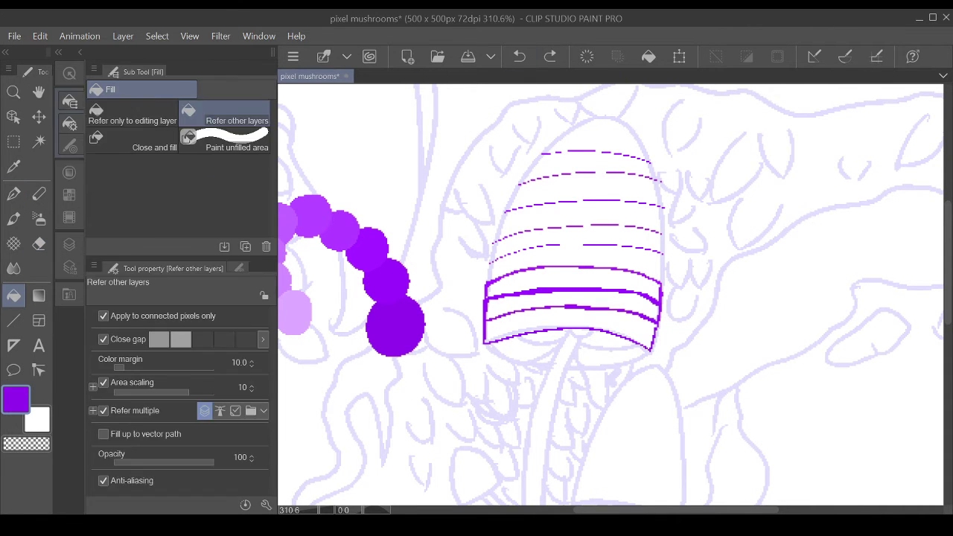
pyautogui.click(571, 316)
pyautogui.hotkey('alt', ']')
pyautogui.click(566, 297)
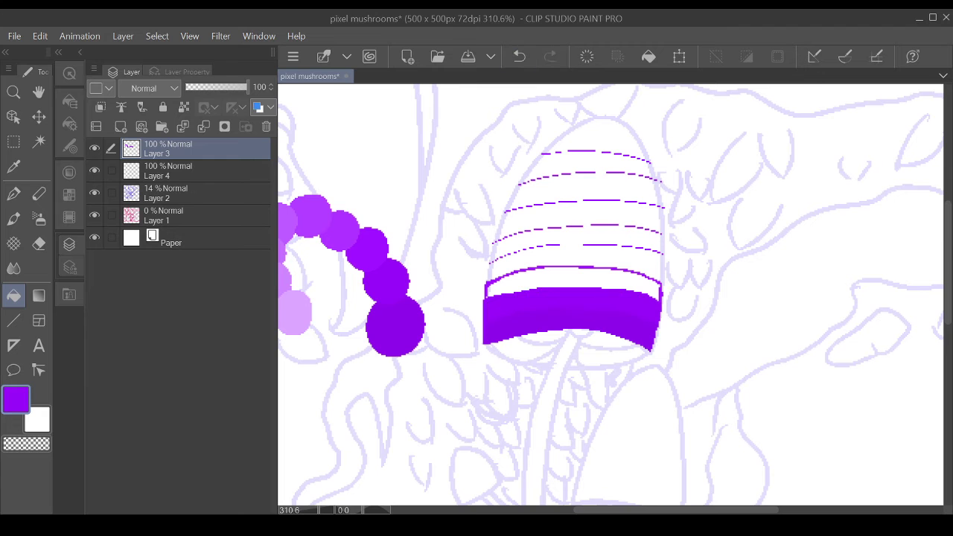
# - Extend the cap's lower corners in dark purple and fill the third band with brighter purple on Layer 4
pyautogui.press('p')
pyautogui.hotkey('ctrl', '+')
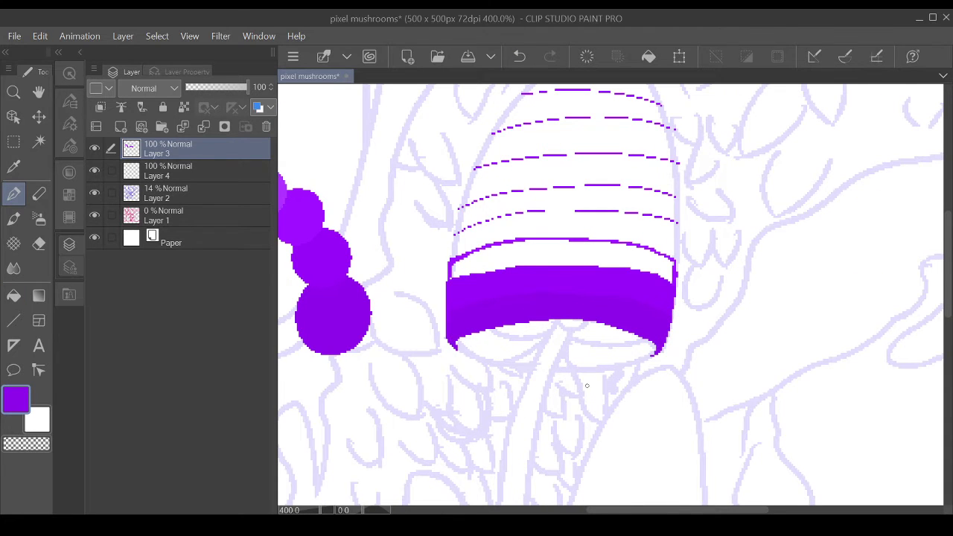
pyautogui.hotkey('ctrl', '-')
pyautogui.hotkey('alt', '[')
pyautogui.press('g')
pyautogui.click(602, 288)
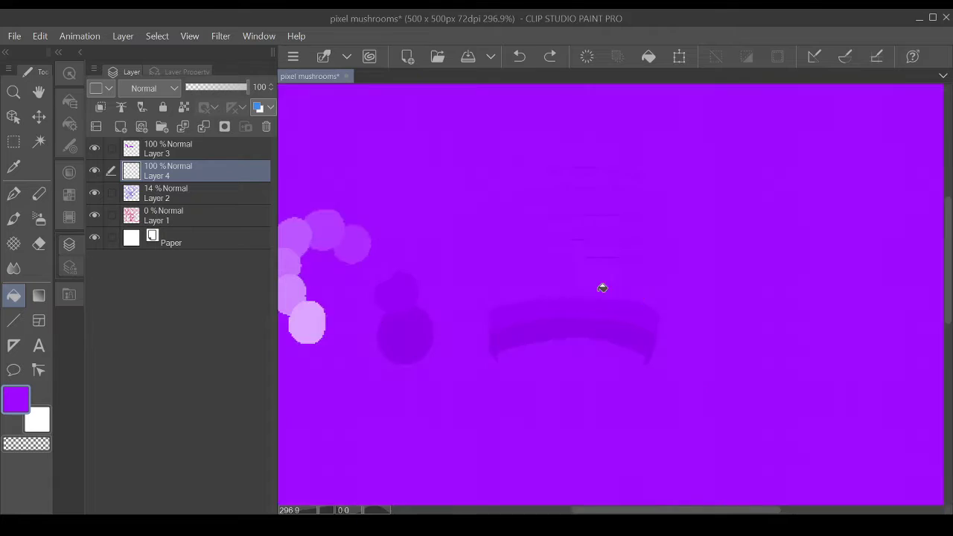
pyautogui.hotkey('ctrl', 'z')
pyautogui.press('p')
pyautogui.hotkey('ctrl', 'y')
pyautogui.scroll(3, 611, 297)
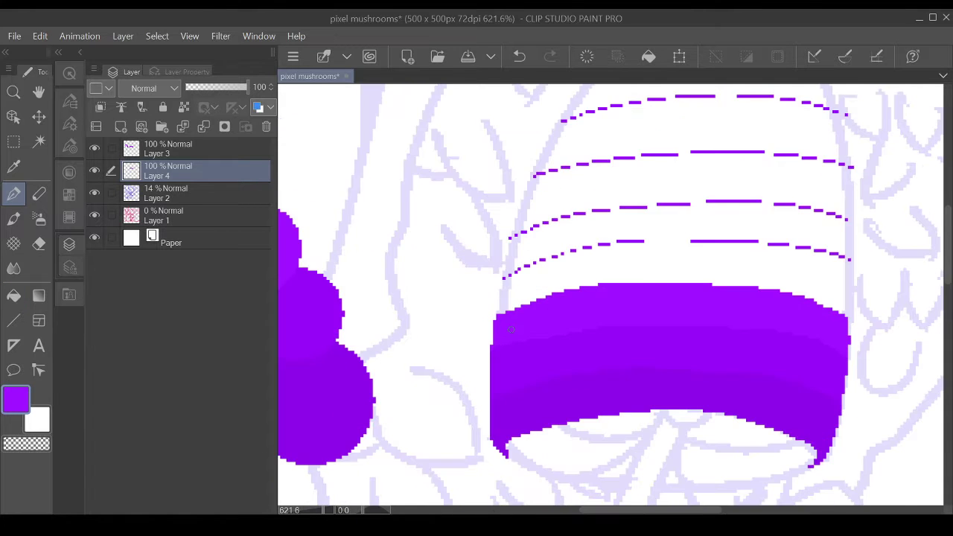
# - Add a new layer below Layer 4 and outline the fourth band in the next lighter palette purple
pyautogui.scroll(-2, 610, 298)
pyautogui.click(120, 127)
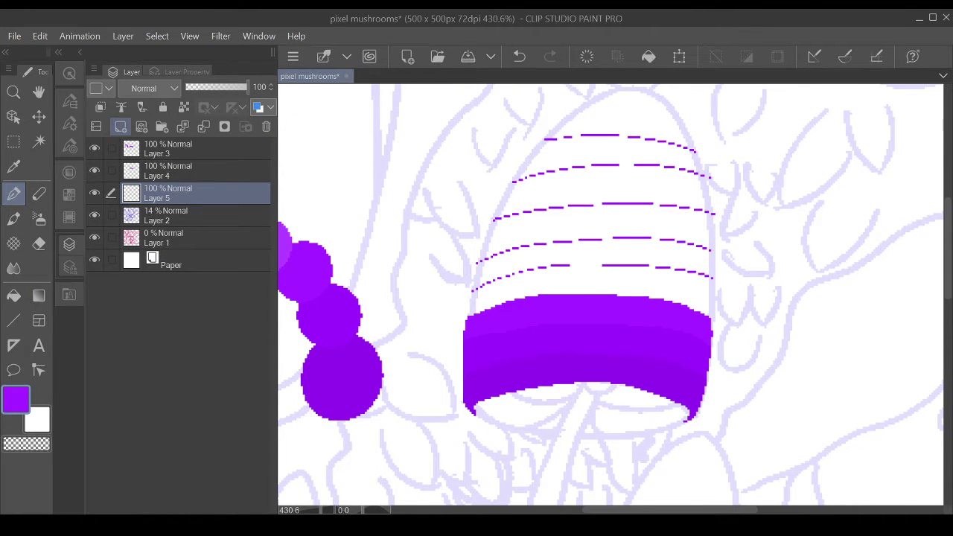
pyautogui.keyDown('alt'); pyautogui.click(333, 241); pyautogui.keyUp('alt')
pyautogui.moveTo(551, 308); pyautogui.dragTo(589, 299)
pyautogui.hotkey('ctrl', 'z')
pyautogui.moveTo(775, 308)
pyautogui.mouseDown()
pyautogui.moveTo(773, 277)
pyautogui.moveTo(538, 287)
pyautogui.moveTo(757, 269)
pyautogui.mouseUp()
# - Clean up the band edges on the upper layers and fill the fourth band with the lighter purple on Layer 5
pyautogui.hotkey('alt', ']')
pyautogui.hotkey('alt', ']')
pyautogui.press('e')
pyautogui.press('p')
pyautogui.hotkey('alt', '[')
pyautogui.hotkey('alt', '[')
pyautogui.press('g')
pyautogui.click(682, 283)
pyautogui.press('p')
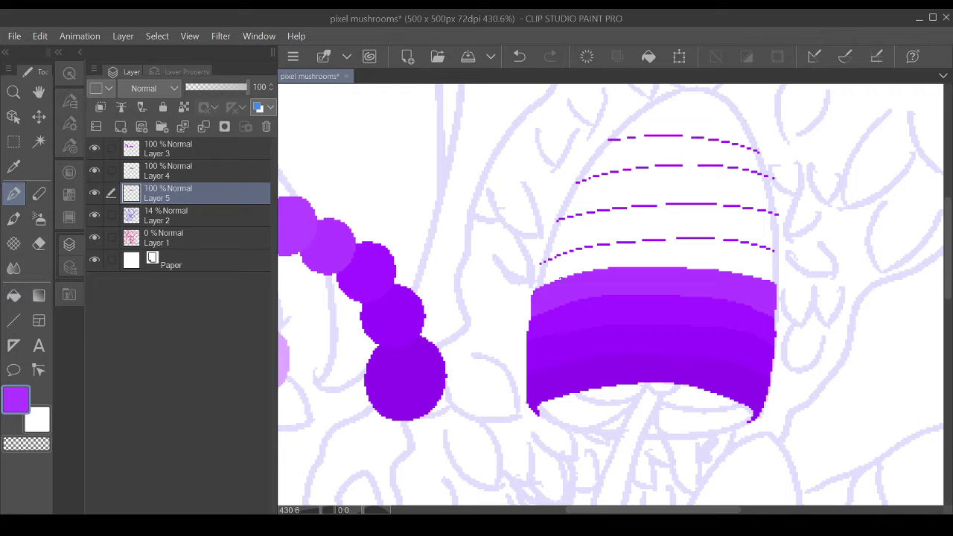
# - Merge the large cap's band layers into a single layer and add an empty layer beneath it
pyautogui.hotkey('alt', '[')
pyautogui.keyDown('alt'); pyautogui.click(677, 100); pyautogui.keyUp('alt')
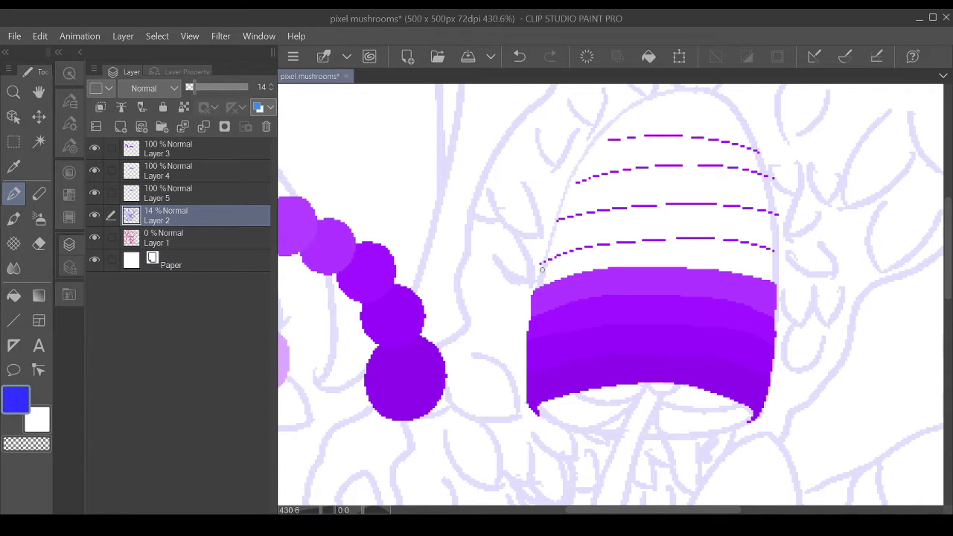
pyautogui.scroll(-1, 554, 222)
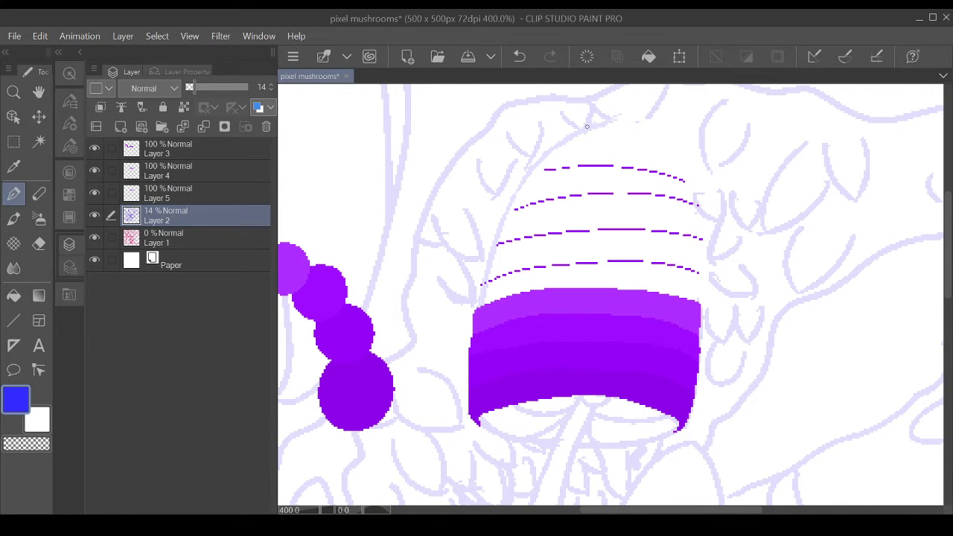
pyautogui.scroll(-2, 693, 278)
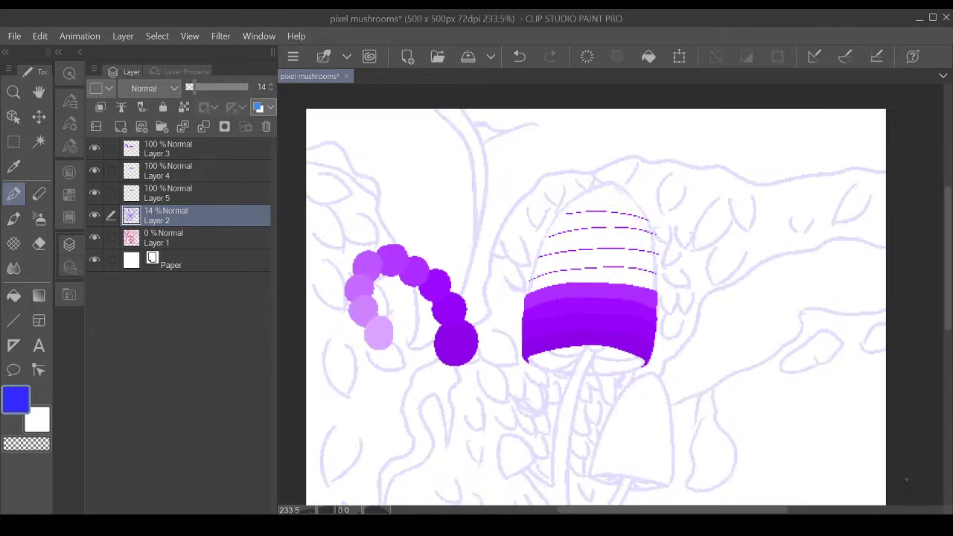
pyautogui.scroll(2, 693, 278)
pyautogui.hotkey('ctrl', 'z')
pyautogui.hotkey('ctrl', 'z')
pyautogui.hotkey('ctrl', 'z')
pyautogui.hotkey('ctrl', 'z')
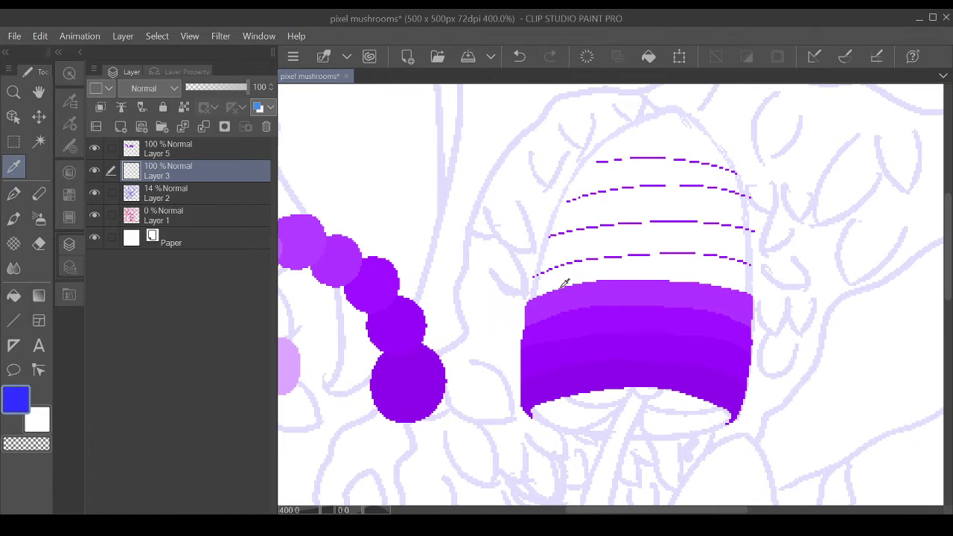
# - Outline and fill the large cap's fifth band in the next lighter palette purple on Layer 3
pyautogui.keyDown('alt'); pyautogui.click(615, 314); pyautogui.keyUp('alt')
pyautogui.moveTo(749, 267)
pyautogui.mouseDown()
pyautogui.moveTo(533, 277)
pyautogui.moveTo(648, 256)
pyautogui.moveTo(744, 268)
pyautogui.mouseUp()
pyautogui.press('e')
pyautogui.press('p')
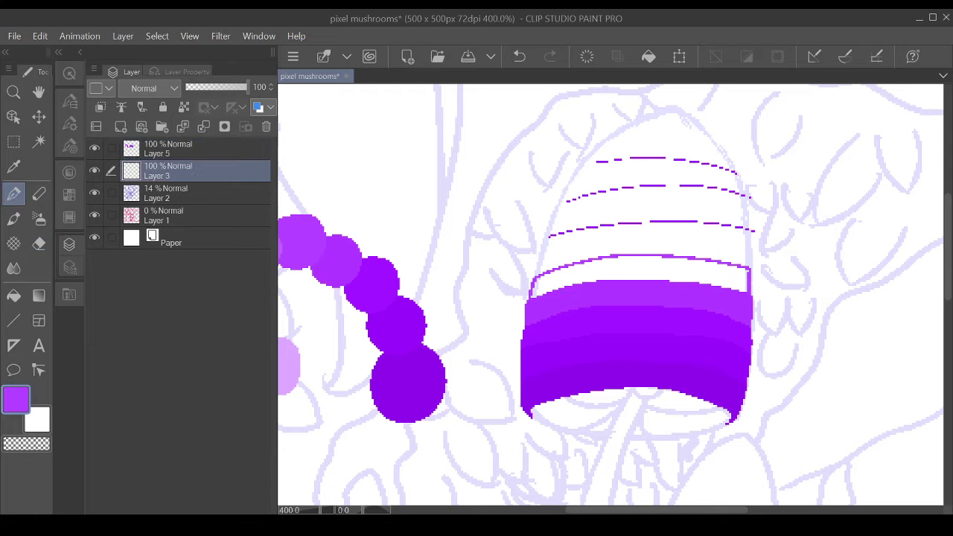
pyautogui.press('g')
pyautogui.click(640, 274)
pyautogui.press('p')
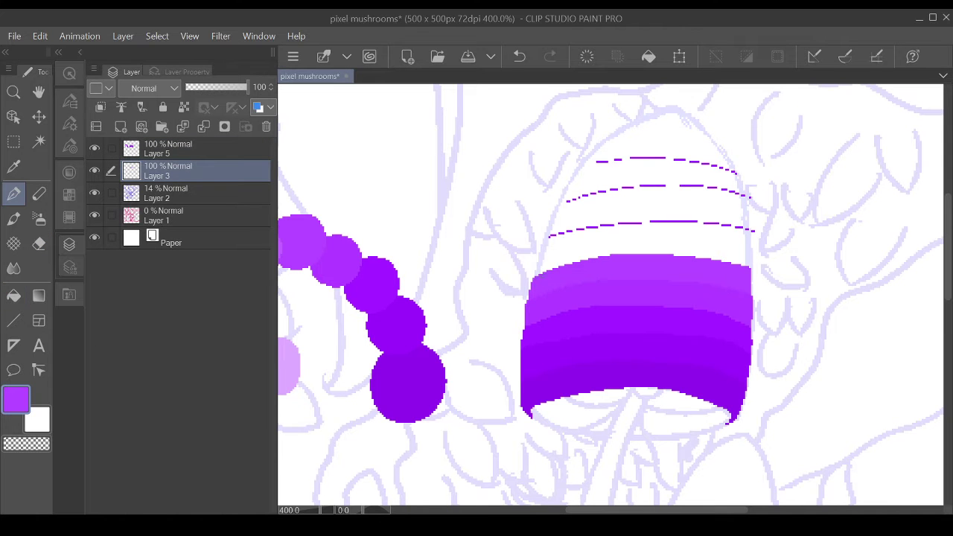
# - Draw a higher upper edge for the fifth band and fill the added strip with the same purple
pyautogui.scroll(2, 914, 423)
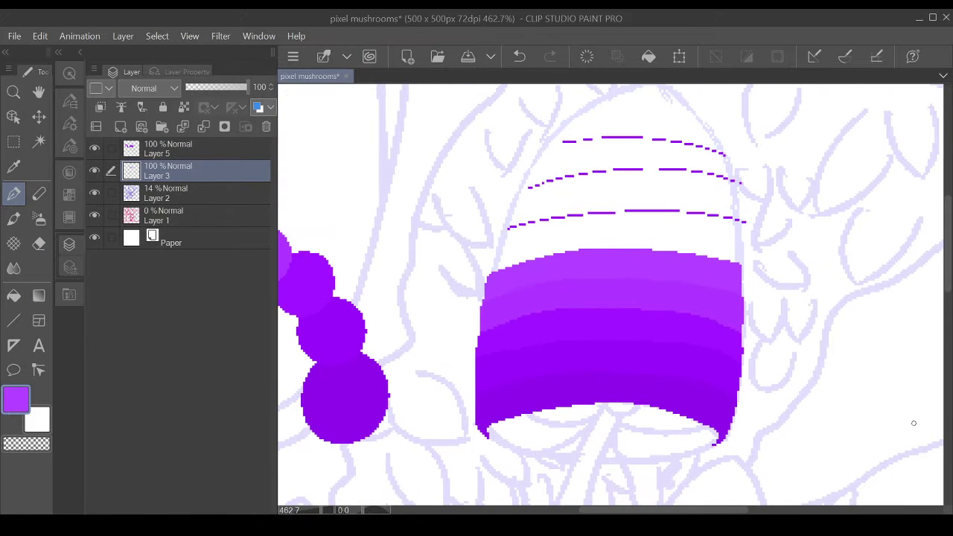
pyautogui.moveTo(738, 255)
pyautogui.mouseDown()
pyautogui.moveTo(492, 267)
pyautogui.moveTo(482, 298)
pyautogui.mouseUp()
pyautogui.press('g')
pyautogui.click(610, 253)
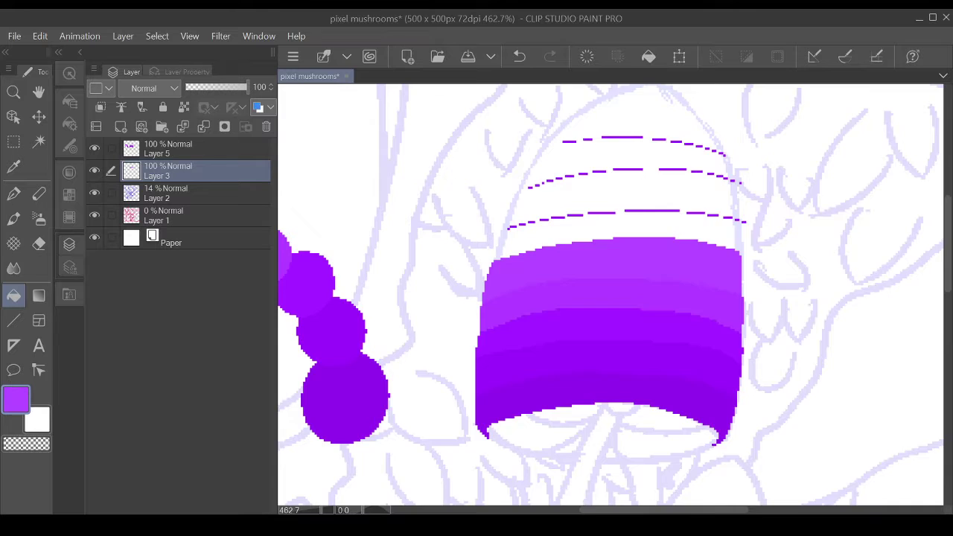
# - Add a layer below Layer 3, outline and fill the sixth band in a lighter palette purple, and touch up its edges
pyautogui.scroll(1, 365, 272)
pyautogui.scroll(-2, 365, 272)
pyautogui.press('i')
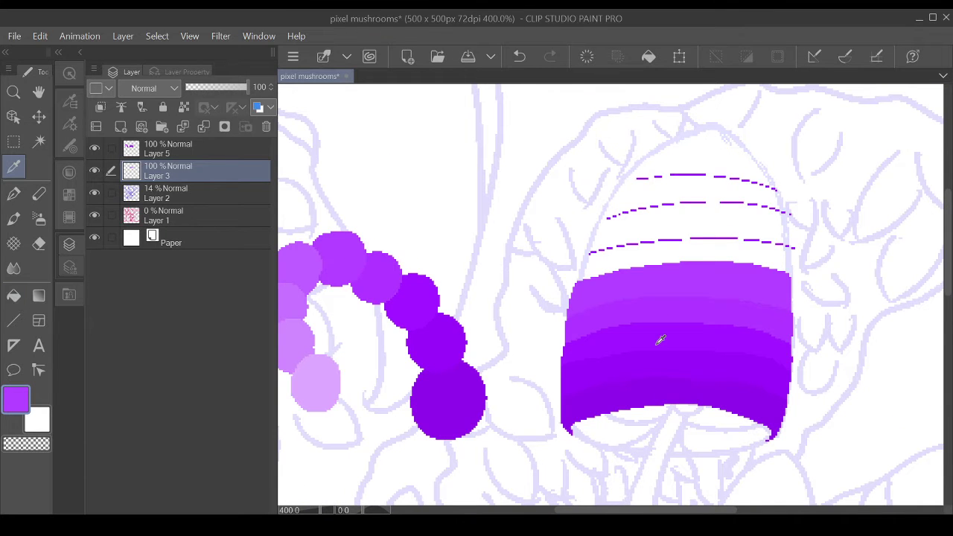
pyautogui.click(448, 388)
pyautogui.hotkey('ctrl', 'shift', 'n')
pyautogui.press('b')
pyautogui.press('p')
pyautogui.moveTo(790, 242); pyautogui.dragTo(589, 251)
pyautogui.press('g')
pyautogui.click(685, 254)
pyautogui.press('p')
pyautogui.hotkey('alt', ']')
pyautogui.hotkey('alt', '[')
pyautogui.hscroll(2, 719, 276)
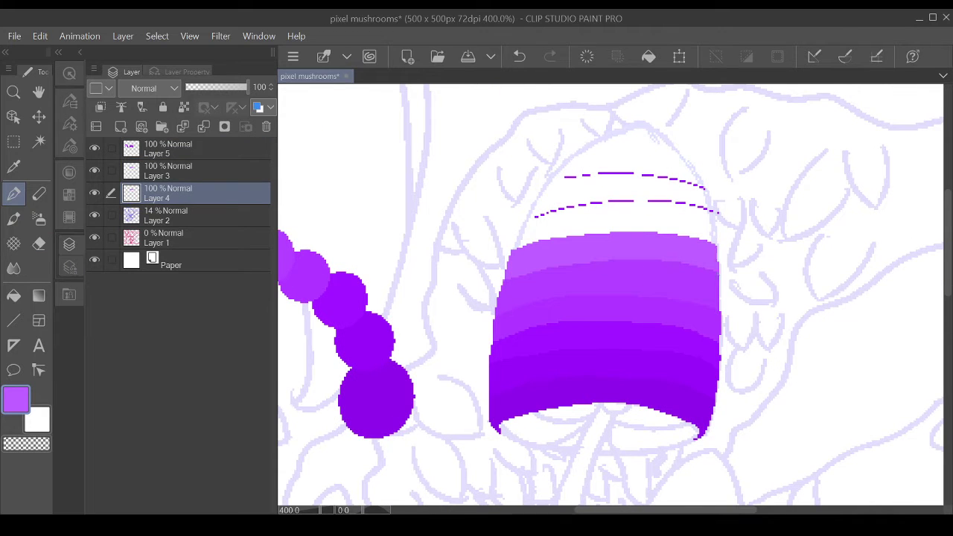
pyautogui.hotkey('alt', ']')
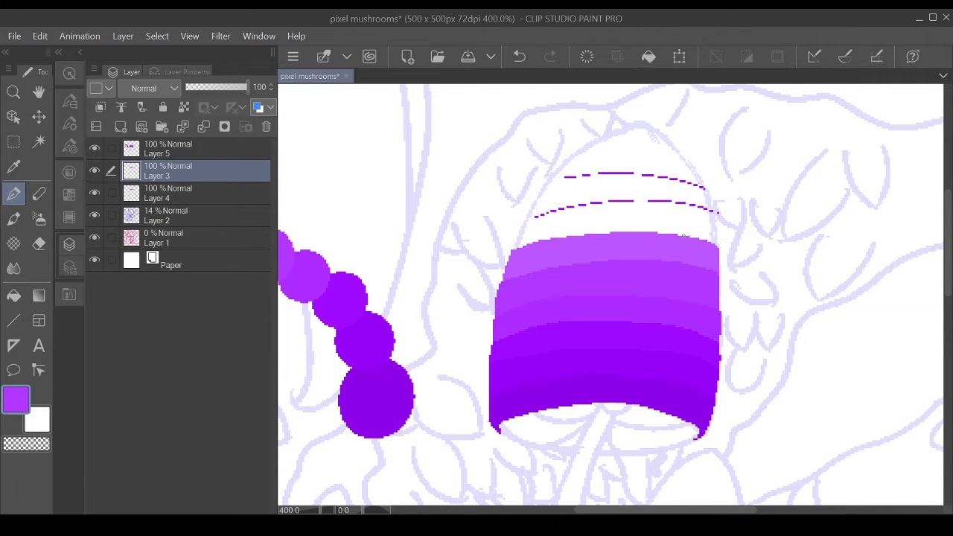
pyautogui.hotkey('alt', '[')
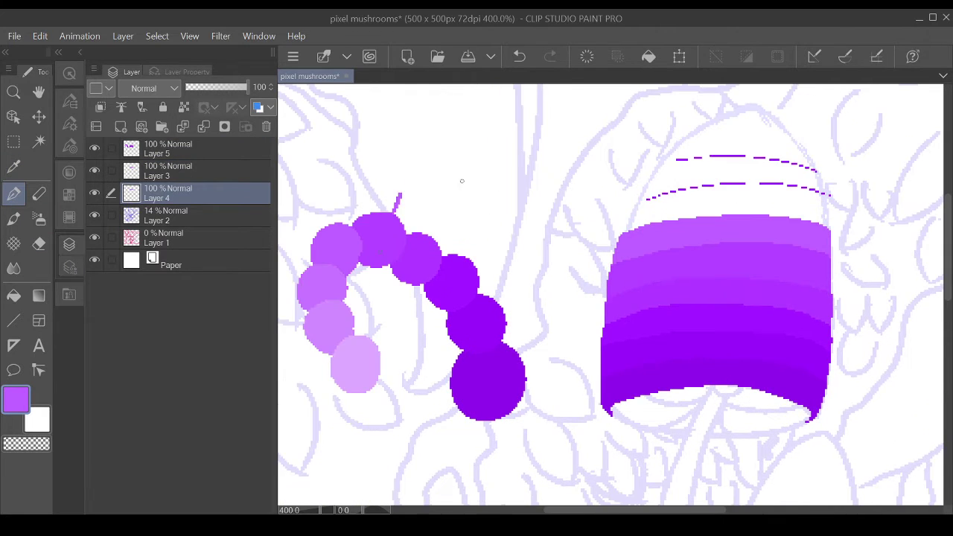
# - Outline and fill the seventh band in the next lighter purple on a new layer below Layer 4
pyautogui.hotkey('alt', '[')
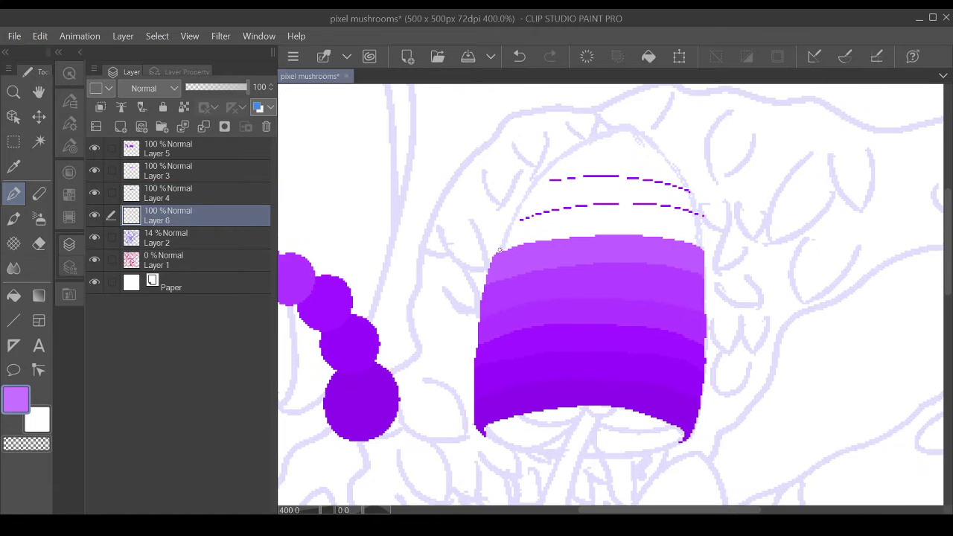
pyautogui.moveTo(499, 251)
pyautogui.mouseDown()
pyautogui.moveTo(699, 247)
pyautogui.moveTo(525, 218)
pyautogui.mouseUp()
pyautogui.press('g')
pyautogui.click(610, 220)
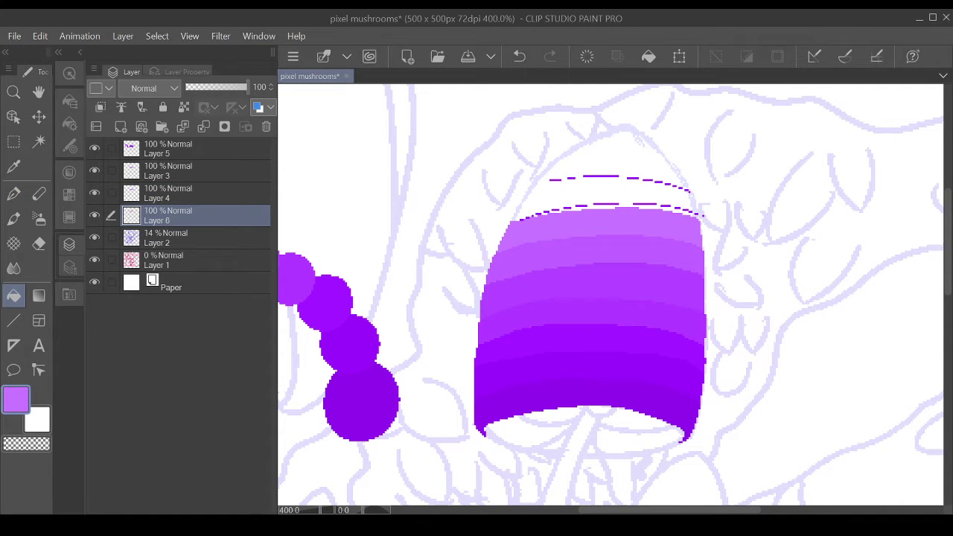
# - Erase the dashed guide line along the seventh band's upper edge on Layer 5
pyautogui.click(168, 149)
pyautogui.press('e')
pyautogui.moveTo(593, 204); pyautogui.dragTo(696, 208)
pyautogui.moveTo(521, 312); pyautogui.dragTo(711, 264)
# - Add a layer below Layer 6 and outline and fill the eighth band in the next lighter palette purple
pyautogui.press('i')
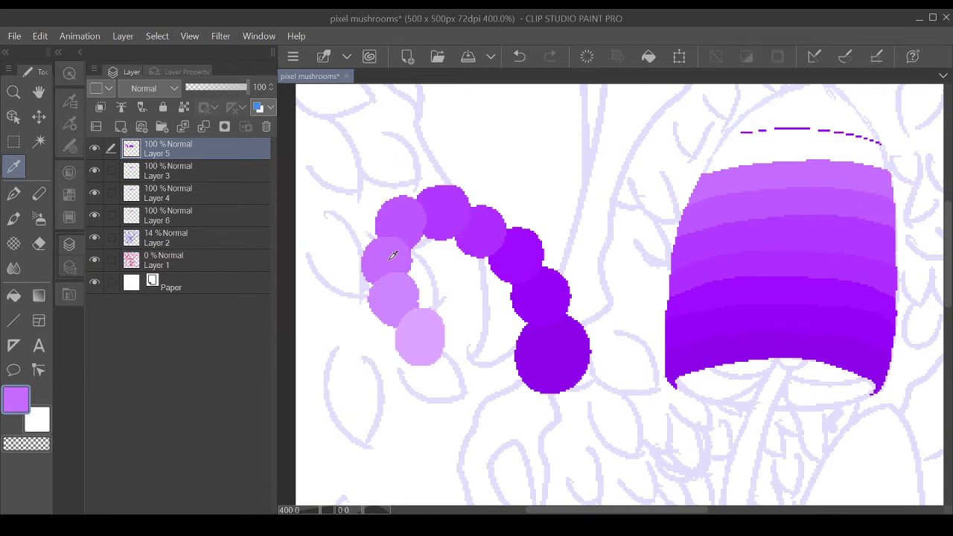
pyautogui.click(397, 306)
pyautogui.hotkey('ctrl', 'shift', 'n')
pyautogui.press('p')
pyautogui.moveTo(639, 175); pyautogui.dragTo(643, 205)
pyautogui.moveTo(477, 171); pyautogui.dragTo(469, 207)
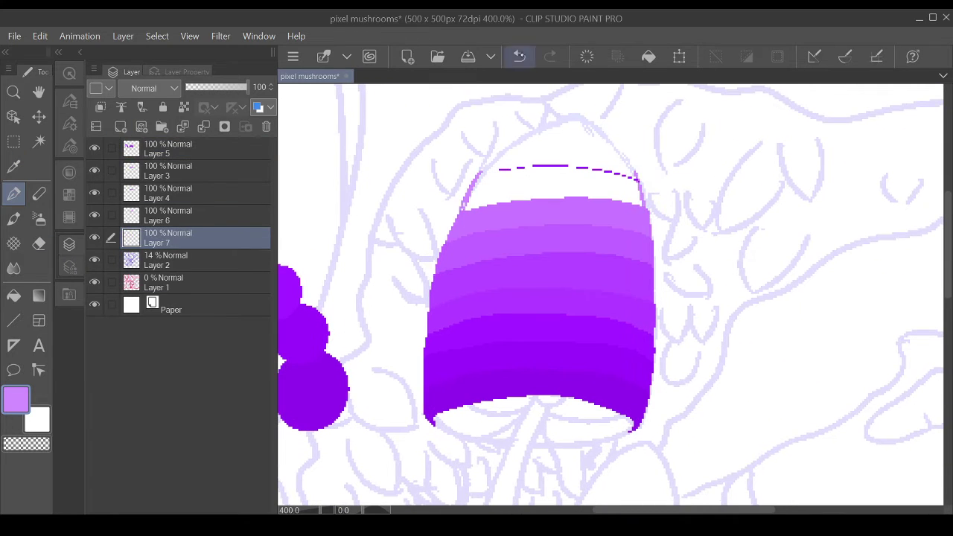
pyautogui.moveTo(477, 169); pyautogui.dragTo(636, 175)
pyautogui.press('g')
pyautogui.click(558, 186)
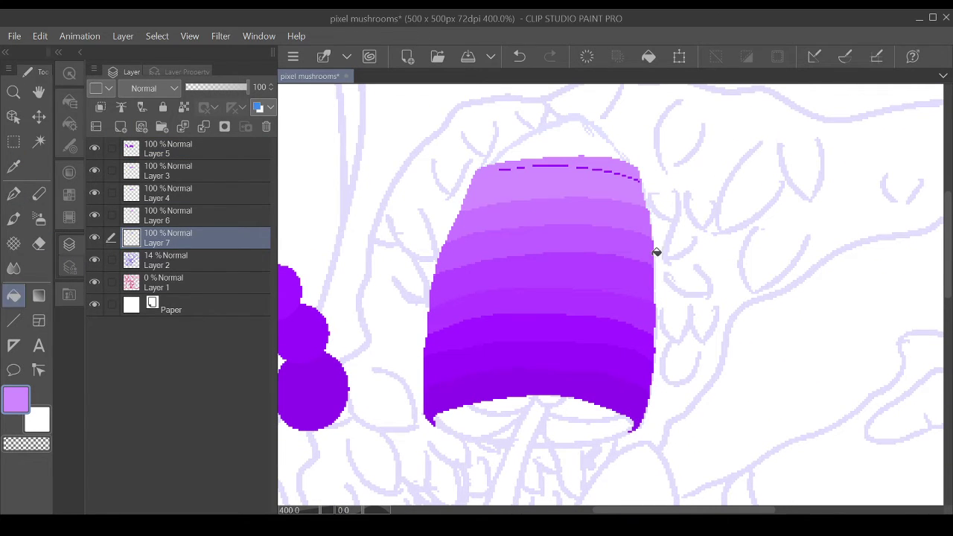
# - Smooth the seventh band's side edge on Layer 6 and erase the last dashed guide line on Layer 5
pyautogui.click(168, 216)
pyautogui.press('p')
pyautogui.moveTo(455, 213); pyautogui.dragTo(449, 238)
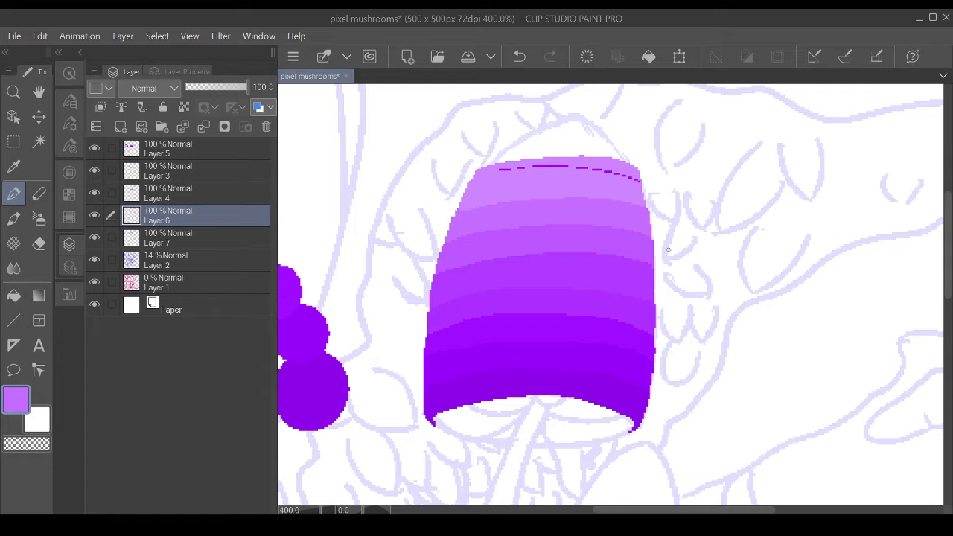
pyautogui.keyDown('ctrl'); pyautogui.keyDown('shift'); pyautogui.click(565, 166); pyautogui.keyUp('shift'); pyautogui.keyUp('ctrl')
pyautogui.press('e')
pyautogui.moveTo(497, 169); pyautogui.dragTo(642, 178)
pyautogui.keyDown('ctrl'); pyautogui.keyDown('shift'); pyautogui.click(637, 167); pyautogui.keyUp('shift'); pyautogui.keyUp('ctrl')
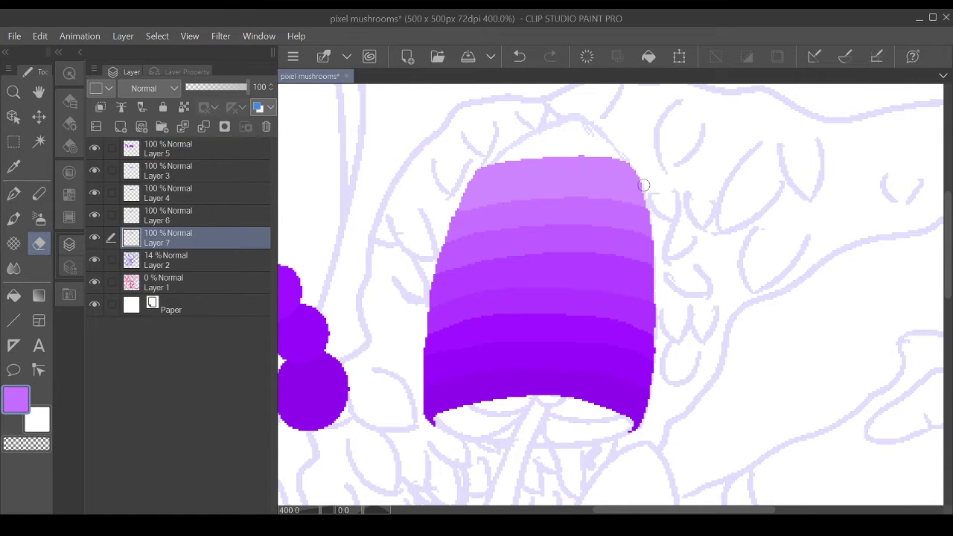
# - Add a layer below Layer 7 and outline and fill the large cap's tip in the lightest palette purple
pyautogui.scroll(-5, 457, 194)
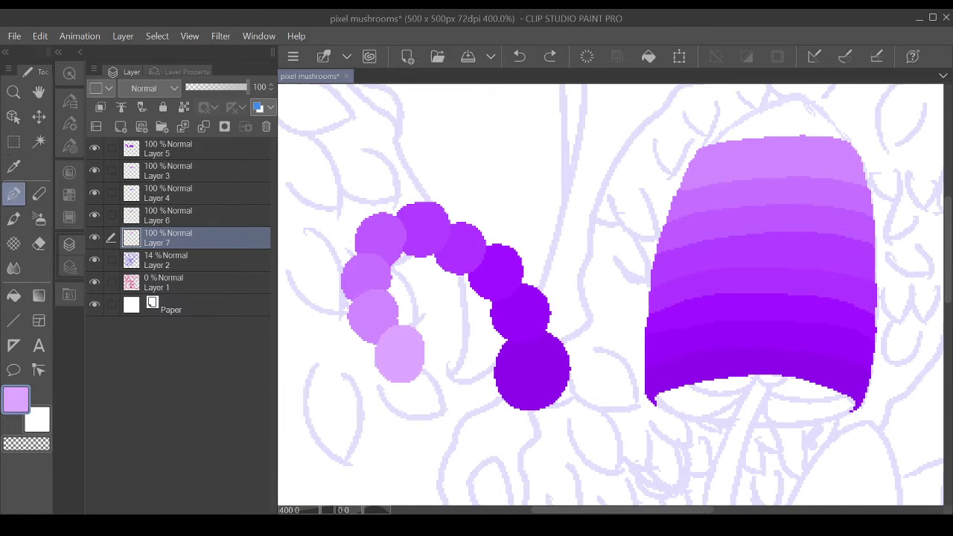
pyautogui.hotkey('ctrl', 'shift', 'n')
pyautogui.press('p')
pyautogui.scroll(5, 537, 221)
pyautogui.moveTo(536, 221); pyautogui.dragTo(618, 170)
pyautogui.moveTo(618, 170); pyautogui.dragTo(676, 216)
pyautogui.hotkey('ctrl', 'z')
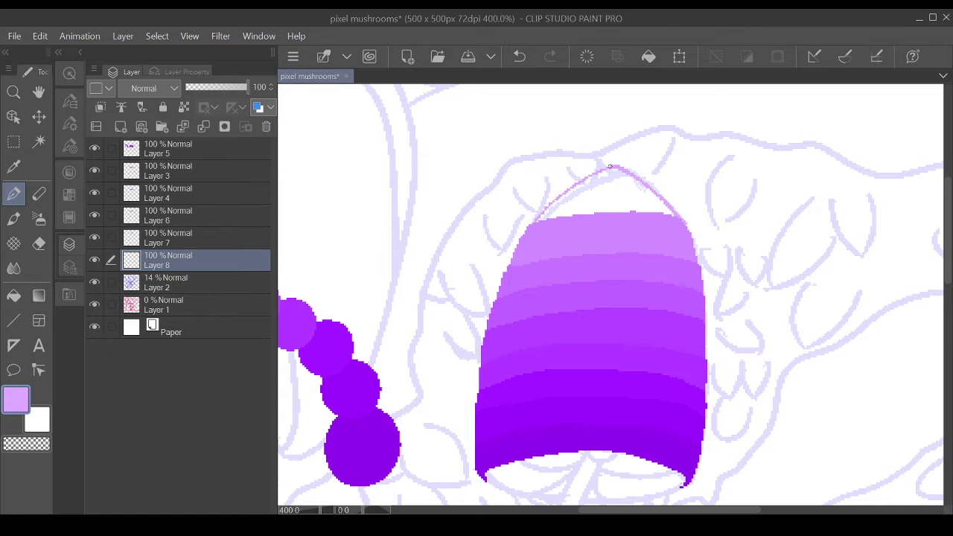
pyautogui.press('g')
pyautogui.click(663, 217)
pyautogui.press('p')
pyautogui.keyDown('ctrl'); pyautogui.keyDown('shift'); pyautogui.click(674, 218); pyautogui.keyUp('shift'); pyautogui.keyUp('ctrl')
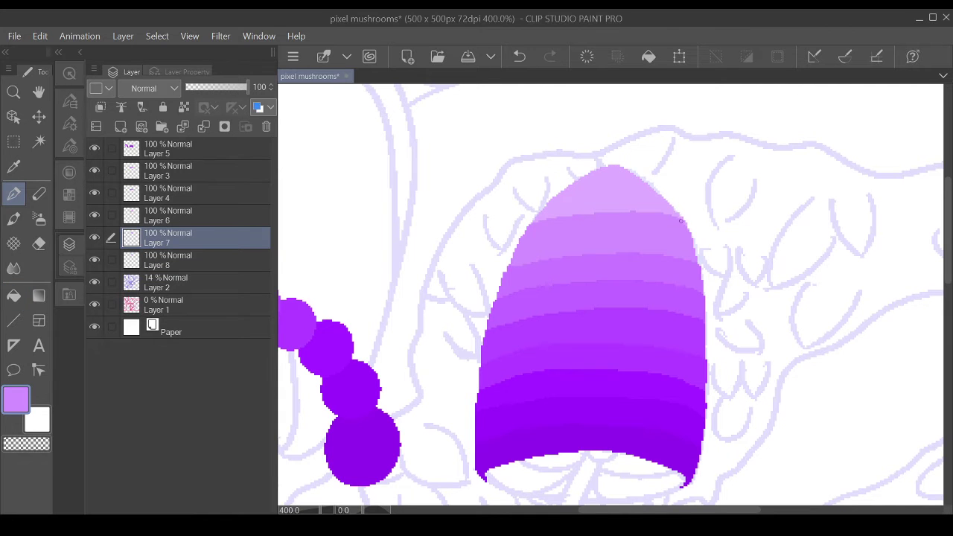
# - Add a layer above Layer 8, fill a band below the tip with an in-between purple, and round off the tip
pyautogui.scroll(-3, 674, 219)
pyautogui.scroll(1, 444, 328)
pyautogui.press('i')
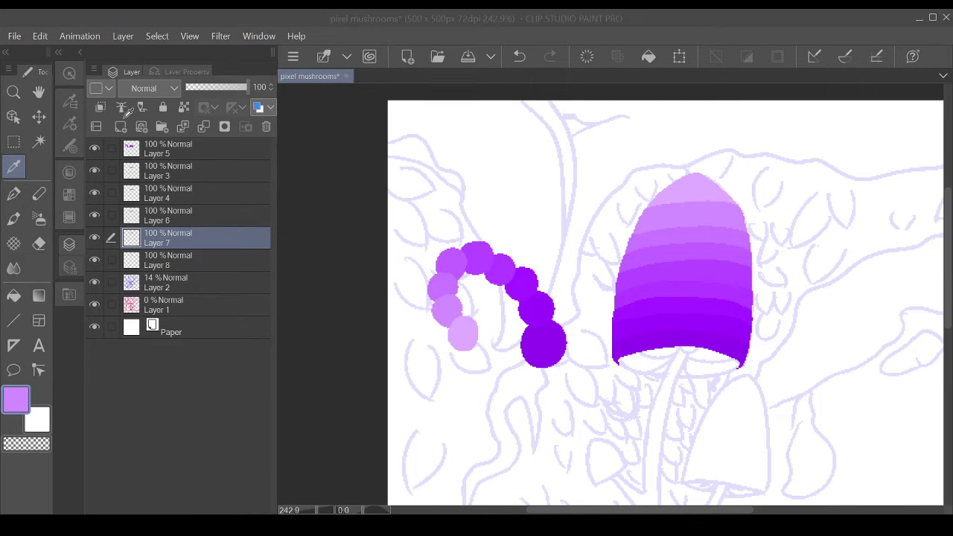
pyautogui.press('p')
pyautogui.hotkey('ctrl', 'z')
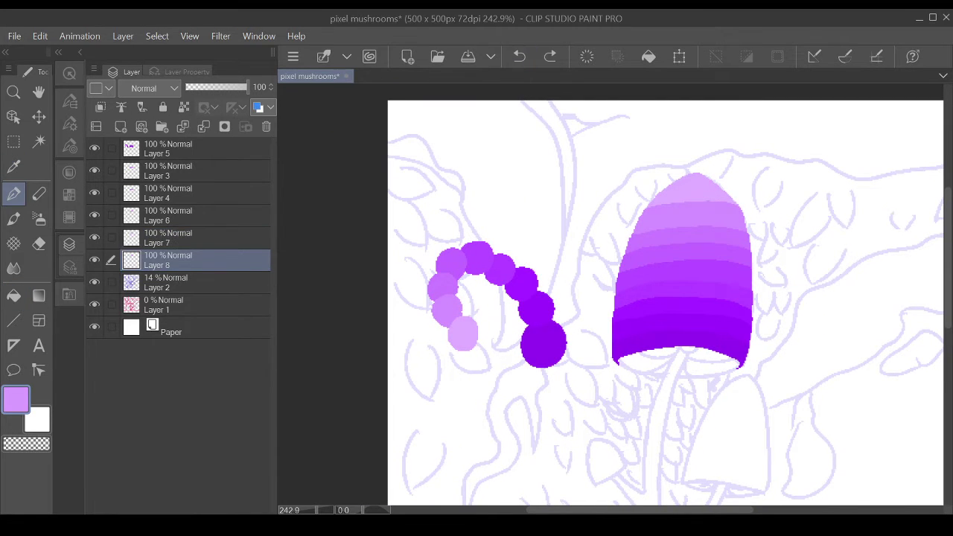
pyautogui.hotkey('ctrl', 'shift', 'n')
pyautogui.scroll(5, 723, 204)
pyautogui.moveTo(544, 168); pyautogui.dragTo(774, 209)
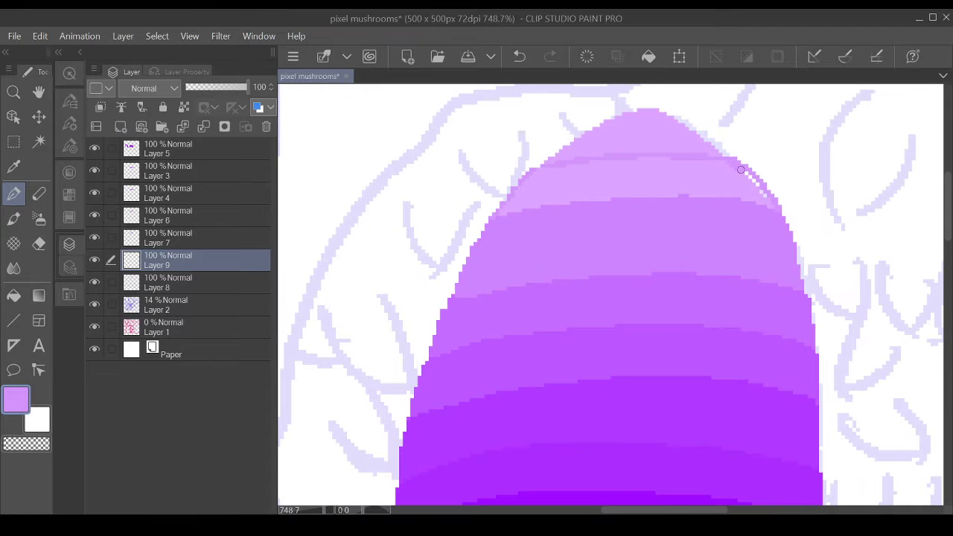
pyautogui.press('g')
pyautogui.click(551, 178)
pyautogui.keyDown('ctrl'); pyautogui.keyDown('shift'); pyautogui.click(595, 186); pyautogui.keyUp('shift'); pyautogui.keyUp('ctrl')
pyautogui.press('p')
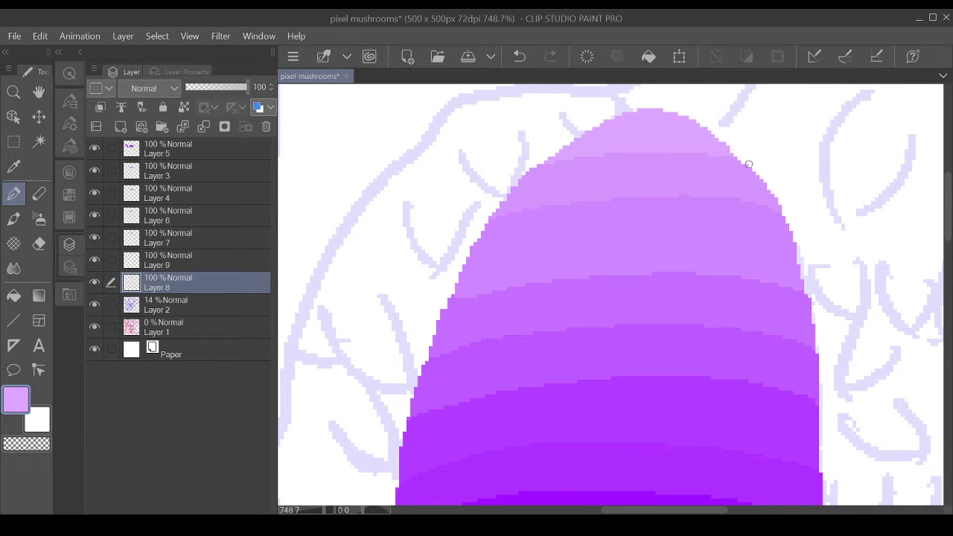
# - Merge all the large cap's colour layers into one and add an empty layer beneath it
pyautogui.scroll(-5, 722, 146)
pyautogui.scroll(1, 722, 147)
pyautogui.scroll(-1, 722, 147)
pyautogui.moveTo(581, 298); pyautogui.dragTo(670, 285)
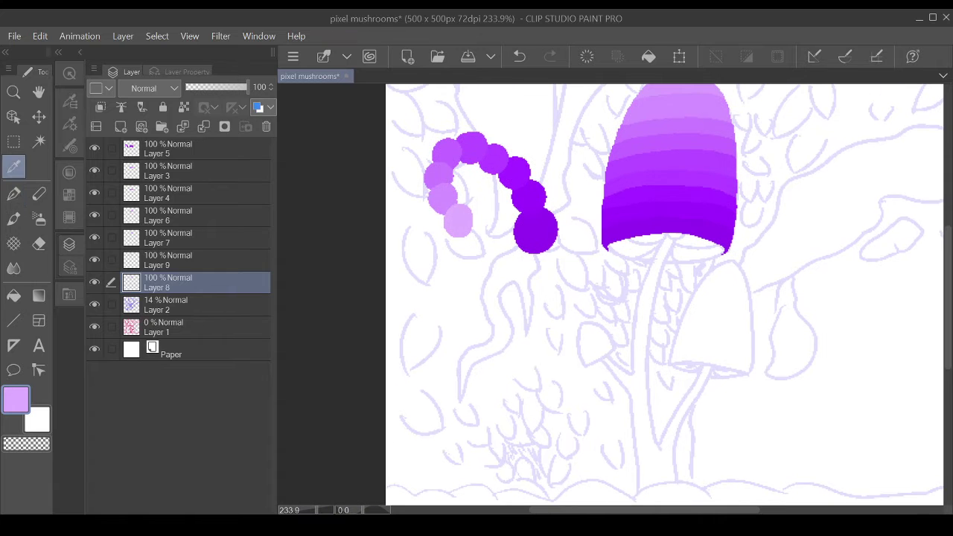
pyautogui.click(186, 148)
pyautogui.click(204, 125)
pyautogui.click(204, 126)
pyautogui.click(204, 126)
pyautogui.click(204, 126)
pyautogui.click(204, 126)
pyautogui.click(204, 126)
pyautogui.click(96, 126)
# - Outline and fill the smallest mushroom cap in the lightest purple, and outline its second band in a darker purple
pyautogui.scroll(5, 462, 256)
pyautogui.moveTo(462, 255)
pyautogui.mouseDown()
pyautogui.moveTo(587, 328)
pyautogui.moveTo(480, 403)
pyautogui.mouseUp()
pyautogui.moveTo(588, 302); pyautogui.dragTo(586, 305)
pyautogui.scroll(-3, 586, 305)
pyautogui.scroll(2, 484, 313)
pyautogui.moveTo(462, 309); pyautogui.dragTo(477, 380)
pyautogui.moveTo(521, 283)
pyautogui.mouseDown()
pyautogui.moveTo(514, 362)
pyautogui.moveTo(460, 312)
pyautogui.mouseUp()
pyautogui.moveTo(484, 283); pyautogui.dragTo(521, 287)
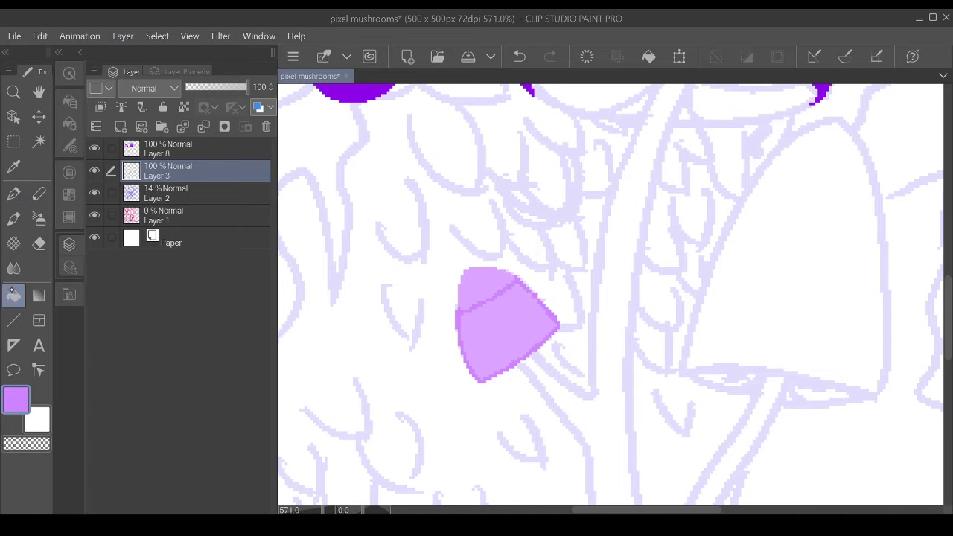
# - Outline the smallest cap's lowest band in the next darker purple, then try a bucket fill and undo it
pyautogui.scroll(-3, 514, 327)
pyautogui.scroll(-2, 370, 180)
pyautogui.press('i')
pyautogui.scroll(3, 647, 461)
pyautogui.press('p')
pyautogui.moveTo(413, 349); pyautogui.dragTo(435, 406)
pyautogui.moveTo(518, 301)
pyautogui.mouseDown()
pyautogui.moveTo(542, 327)
pyautogui.moveTo(535, 335)
pyautogui.mouseUp()
pyautogui.press('g')
pyautogui.click(469, 342)
pyautogui.hotkey('ctrl', 'z')
# - Paint in the smallest cap's lowest band with pen strokes in the darker purple
pyautogui.press('p')
pyautogui.moveTo(480, 378); pyautogui.dragTo(439, 402)
pyautogui.moveTo(491, 335); pyautogui.dragTo(454, 363)
pyautogui.moveTo(510, 351); pyautogui.dragTo(423, 399)
pyautogui.moveTo(533, 316); pyautogui.dragTo(500, 356)
pyautogui.moveTo(461, 360); pyautogui.dragTo(436, 390)
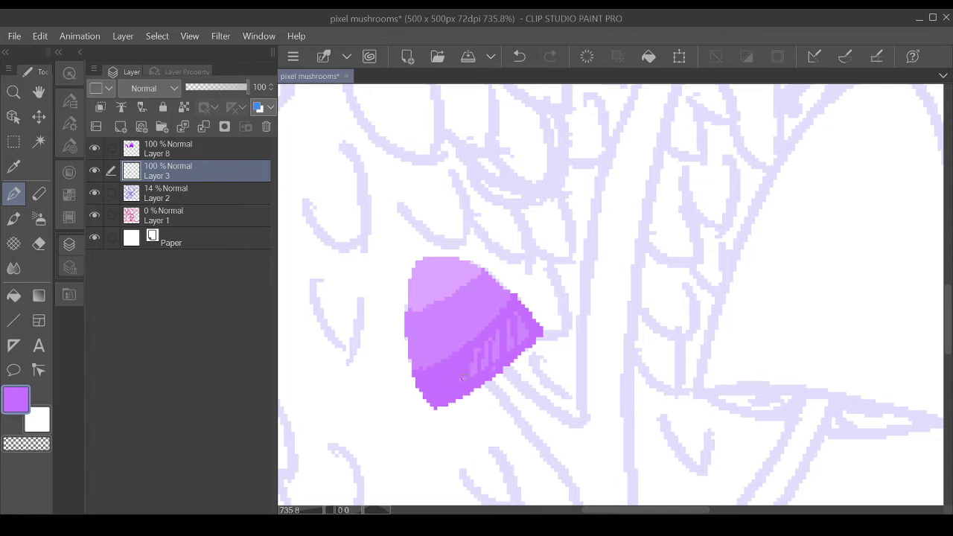
pyautogui.moveTo(498, 333); pyautogui.dragTo(520, 319)
pyautogui.moveTo(520, 327); pyautogui.dragTo(519, 339)
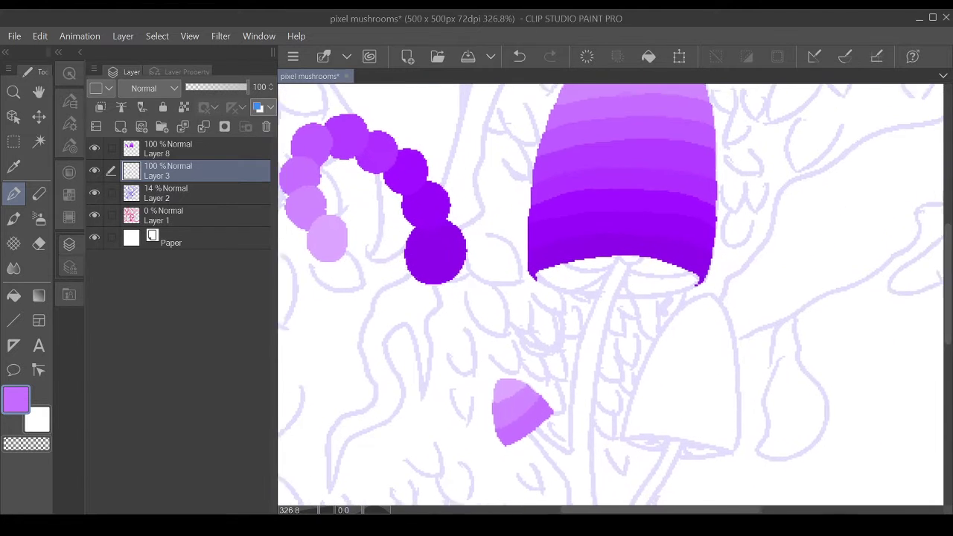
# - Add a layer below Layer 3 and colour the medium mushroom's cap in the lightest palette purple
pyautogui.click(121, 126)
pyautogui.moveTo(293, 225); pyautogui.dragTo(331, 335)
pyautogui.hotkey('ctrl', 'z')
pyautogui.press('p')
pyautogui.moveTo(561, 342); pyautogui.dragTo(610, 294)
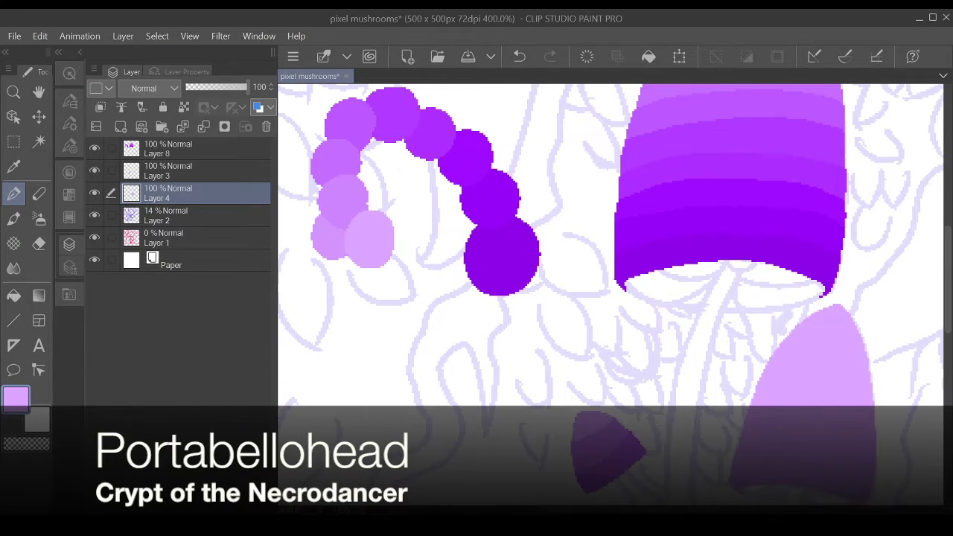
# - Add a layer above Layer 4 and fill the medium cap below its tip with the in-between purple
pyautogui.click(121, 127)
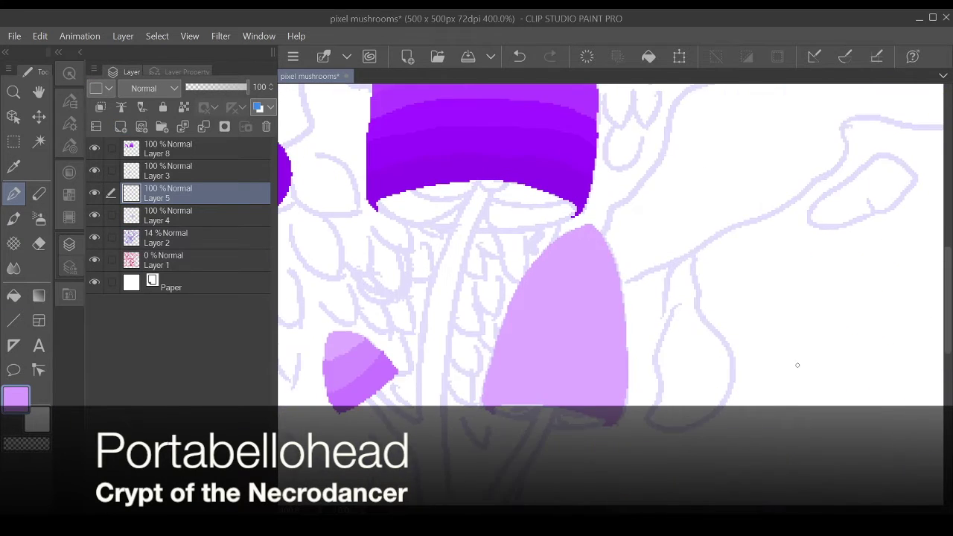
pyautogui.scroll(2, 581, 252)
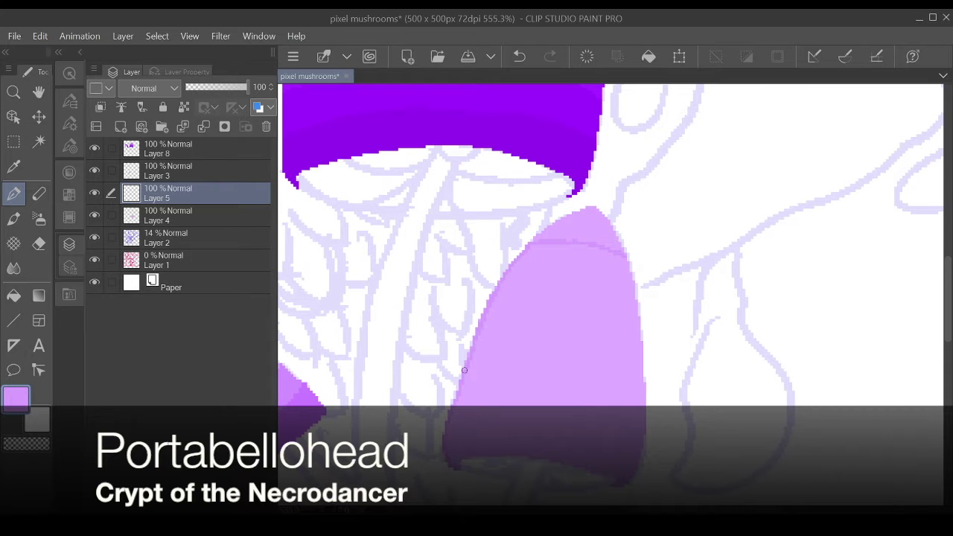
pyautogui.moveTo(547, 453); pyautogui.dragTo(498, 363)
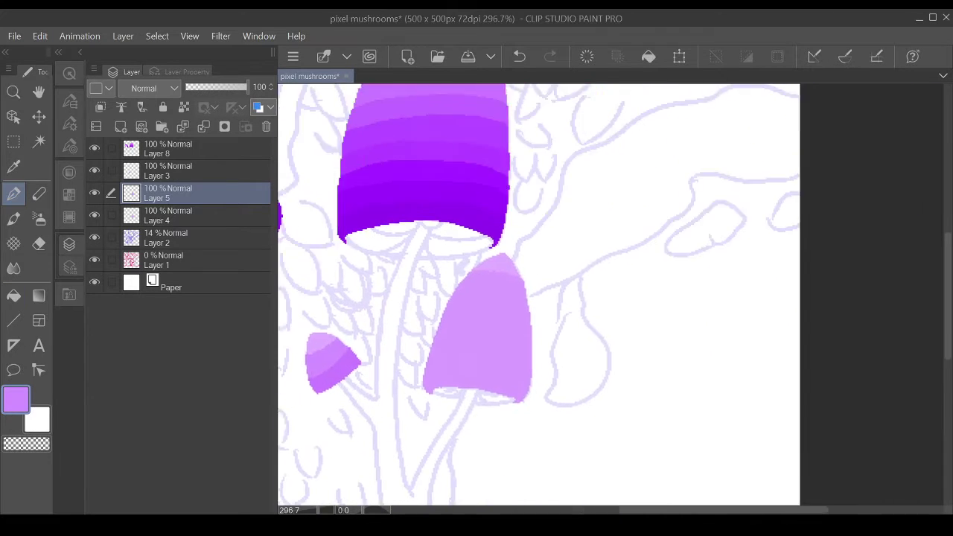
# - Add a layer above Layer 5 and fill the medium cap below its second band with the next darker palette purple
pyautogui.moveTo(499, 170); pyautogui.dragTo(670, 186)
pyautogui.moveTo(500, 169); pyautogui.dragTo(420, 384)
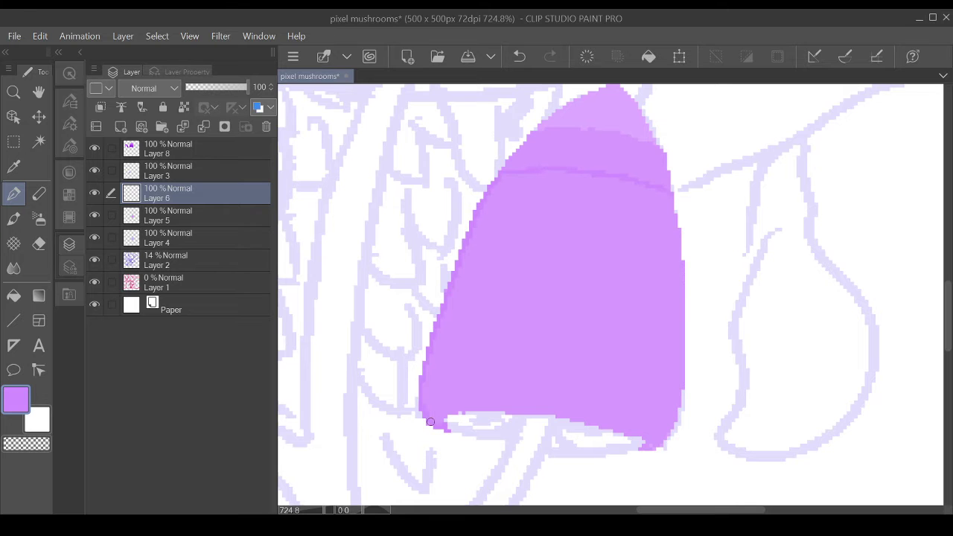
pyautogui.moveTo(649, 442)
pyautogui.mouseDown()
pyautogui.moveTo(534, 412)
pyautogui.moveTo(641, 448)
pyautogui.moveTo(679, 407)
pyautogui.moveTo(683, 246)
pyautogui.mouseUp()
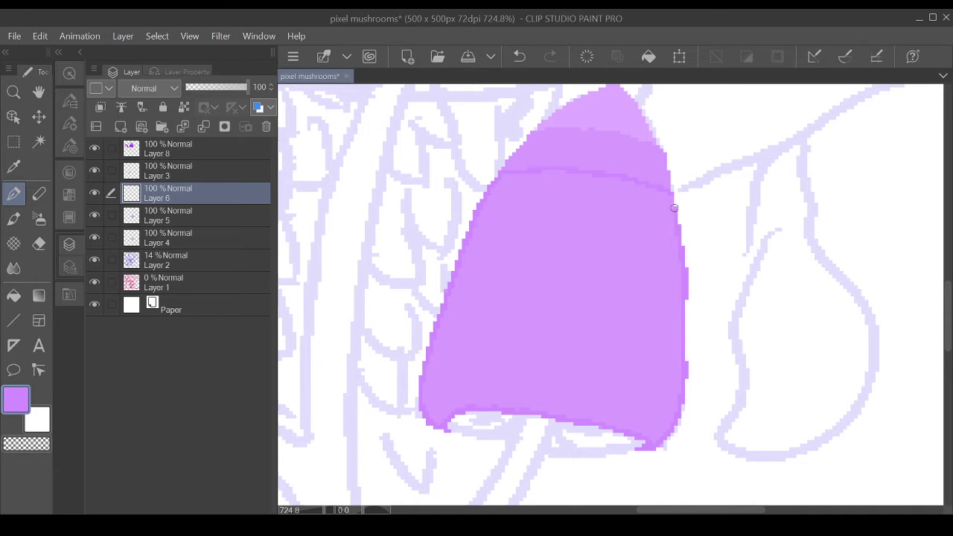
pyautogui.moveTo(684, 245); pyautogui.dragTo(676, 198)
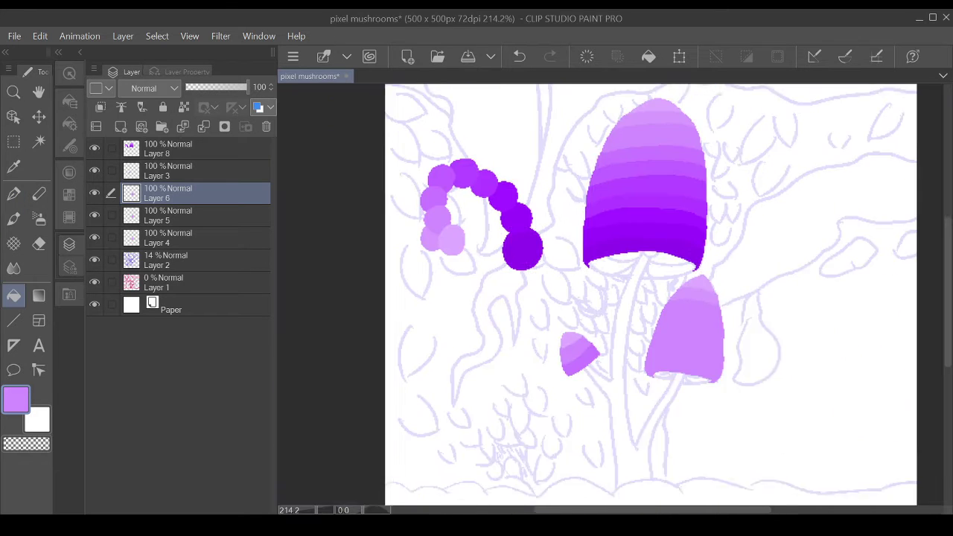
# - Sample the next darker palette purple and, on a layer above Layer 6, outline and fill the medium cap below its third band
pyautogui.scroll(3, 417, 152)
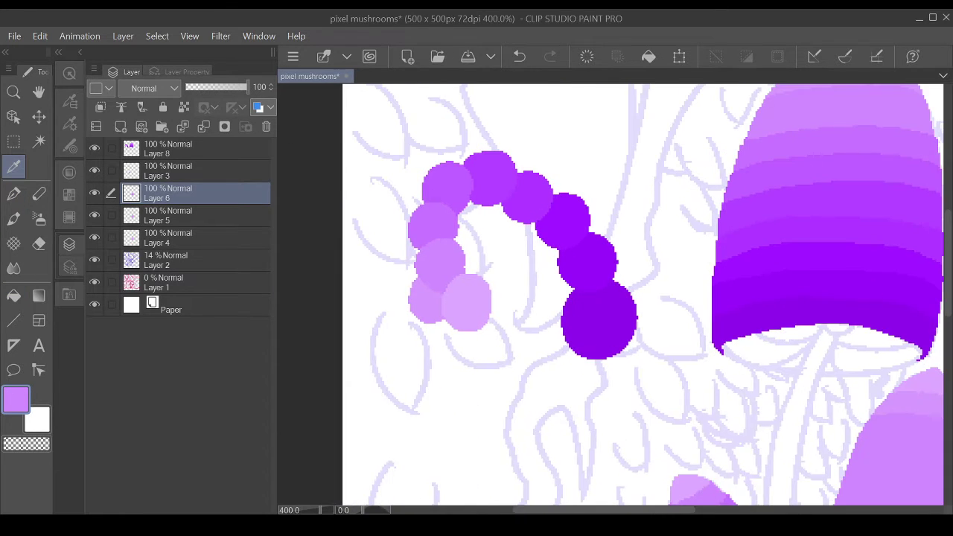
pyautogui.scroll(-2, 644, 298)
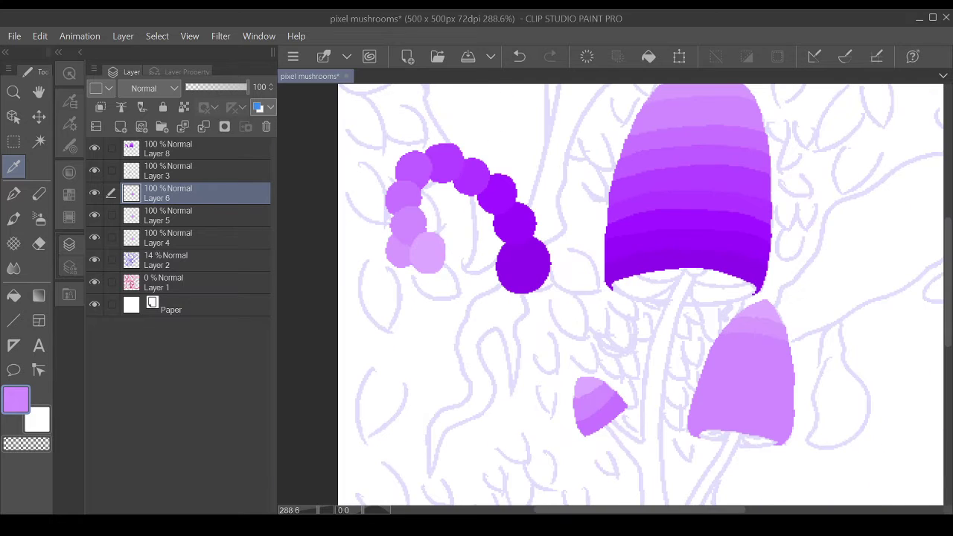
pyautogui.hotkey('ctrl', 'shift', 'n')
pyautogui.press('p')
pyautogui.scroll(3, 522, 105)
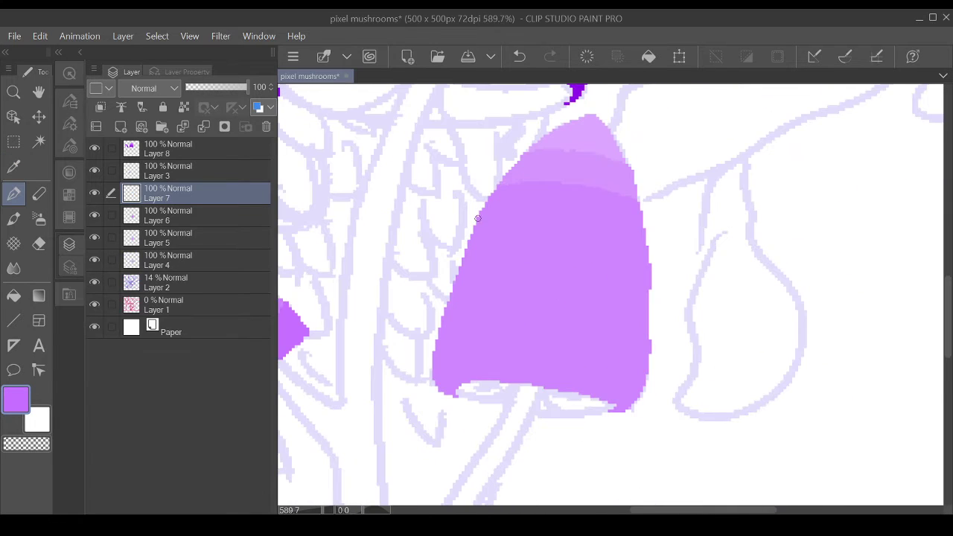
pyautogui.moveTo(652, 253)
pyautogui.mouseDown()
pyautogui.moveTo(473, 233)
pyautogui.moveTo(464, 381)
pyautogui.mouseUp()
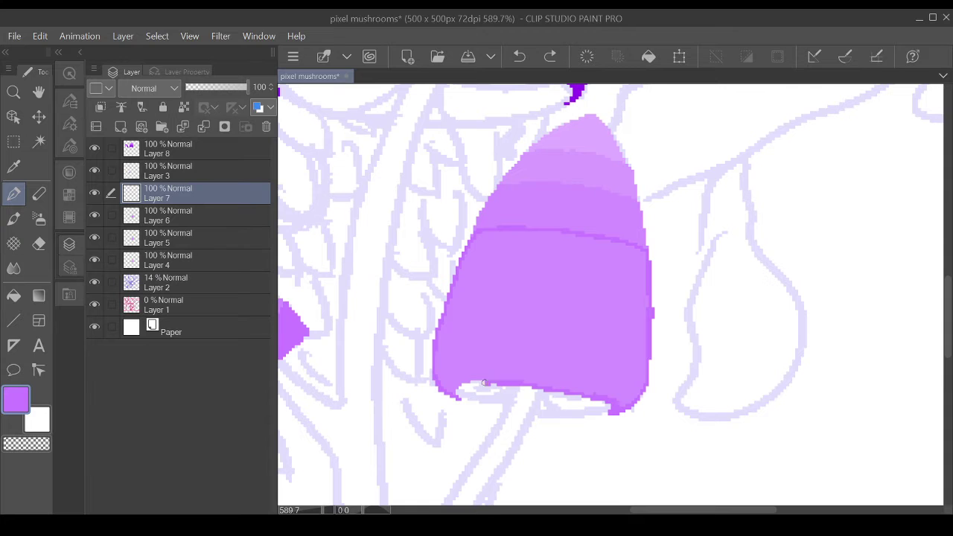
pyautogui.press('g')
pyautogui.click(544, 320)
# - Sample the next darker palette purple and, on a layer above Layer 7, outline and fill the medium cap below its fourth band
pyautogui.scroll(-3, 707, 461)
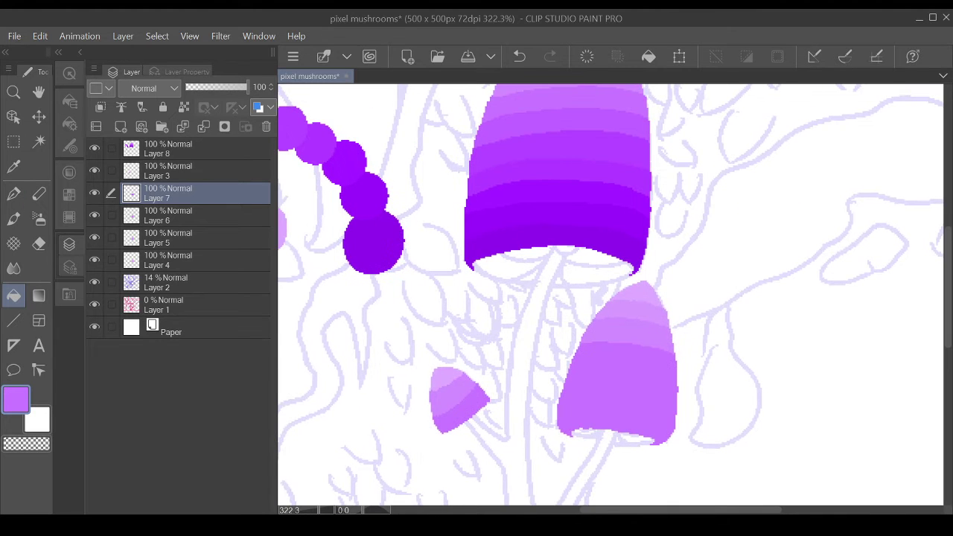
pyautogui.hotkey('ctrl', 'shift', 'n')
pyautogui.press('i')
pyautogui.press('p')
pyautogui.scroll(3, 447, 372)
pyautogui.moveTo(466, 272); pyautogui.dragTo(443, 402)
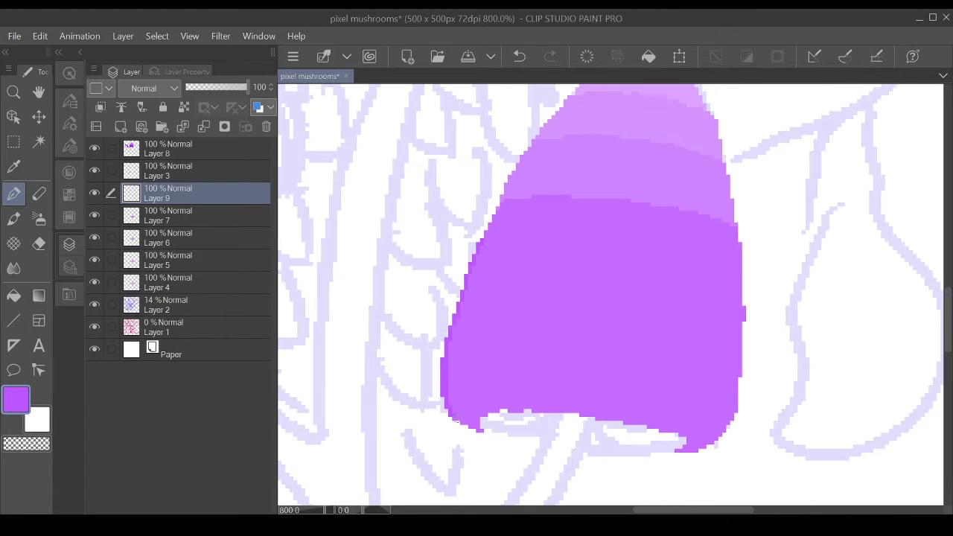
pyautogui.moveTo(482, 430)
pyautogui.mouseDown()
pyautogui.moveTo(502, 408)
pyautogui.moveTo(601, 414)
pyautogui.mouseUp()
pyautogui.moveTo(484, 240)
pyautogui.mouseDown()
pyautogui.moveTo(745, 270)
pyautogui.moveTo(679, 448)
pyautogui.mouseUp()
pyautogui.press('g')
pyautogui.click(595, 335)
# - Sample the next darker palette purple and, on a layer above Layer 9, outline and fill the medium cap below its fifth band
pyautogui.scroll(-4, 595, 335)
pyautogui.press('i')
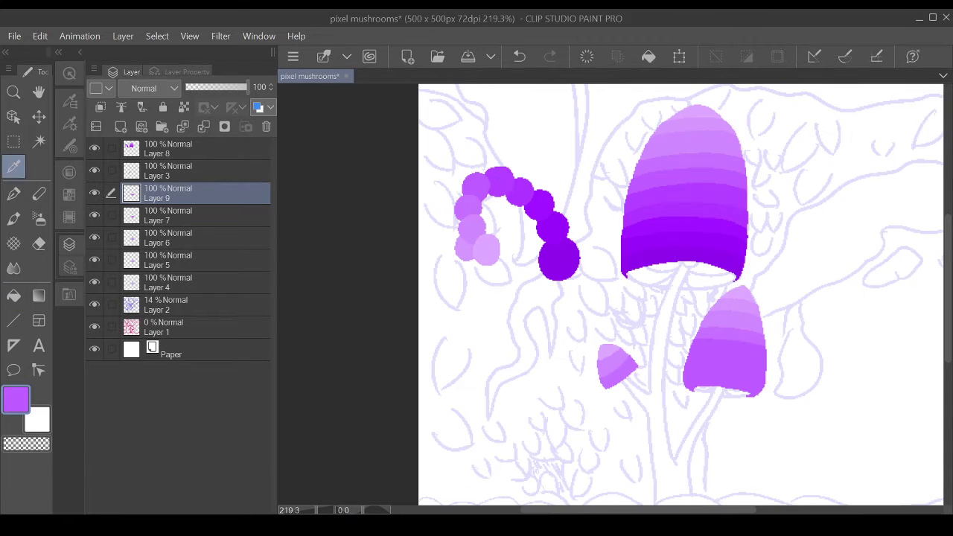
pyautogui.click(505, 175)
pyautogui.press('p')
pyautogui.hotkey('ctrl', 'shift', 'n')
pyautogui.scroll(4, 819, 446)
pyautogui.moveTo(457, 275)
pyautogui.mouseDown()
pyautogui.moveTo(585, 277)
pyautogui.moveTo(705, 296)
pyautogui.moveTo(714, 307)
pyautogui.mouseUp()
pyautogui.moveTo(456, 277)
pyautogui.mouseDown()
pyautogui.moveTo(465, 402)
pyautogui.moveTo(582, 389)
pyautogui.moveTo(644, 419)
pyautogui.mouseUp()
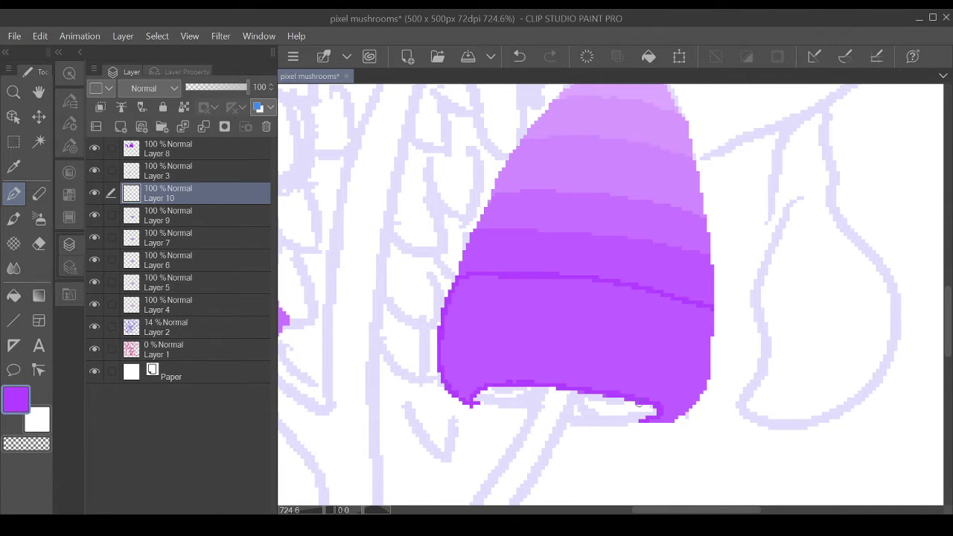
pyautogui.moveTo(712, 313); pyautogui.dragTo(651, 421)
pyautogui.press('e')
pyautogui.press('g')
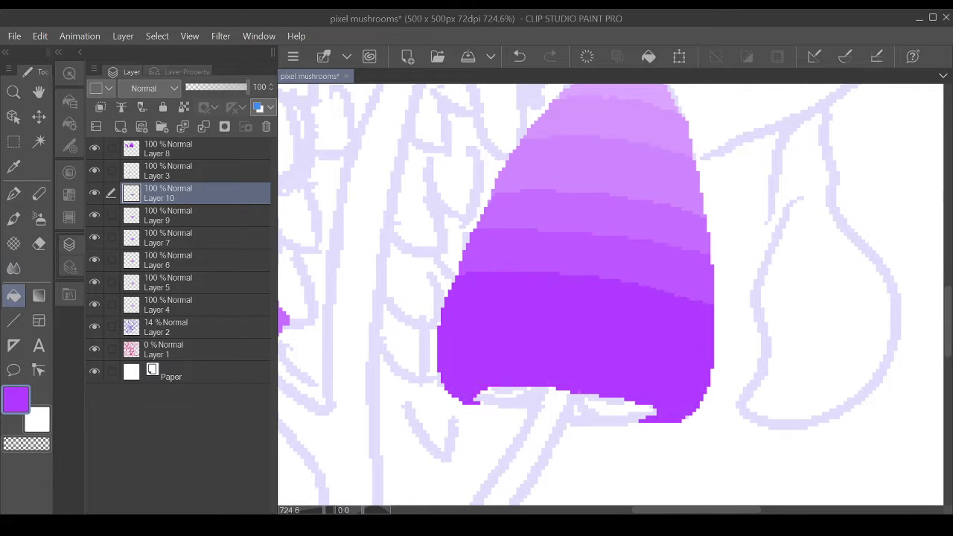
# - Sample the next darker palette purple and, on a layer above Layer 10, outline and fill the medium cap below its sixth band
pyautogui.press('p')
pyautogui.scroll(-3, 588, 330)
pyautogui.scroll(-2, 560, 297)
pyautogui.press('i')
pyautogui.press('p')
pyautogui.hotkey('ctrl', 'shift', 'n')
pyautogui.scroll(3, 784, 410)
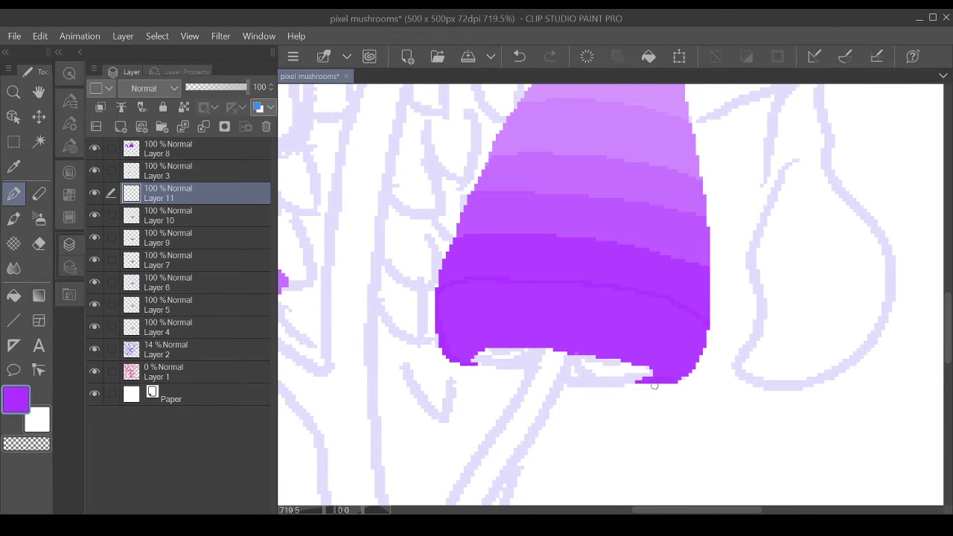
pyautogui.press('g')
pyautogui.click(514, 348)
# - Colour the medium cap's lowest band in deep violet from the palette on a layer above Layer 11
pyautogui.scroll(-4, 513, 347)
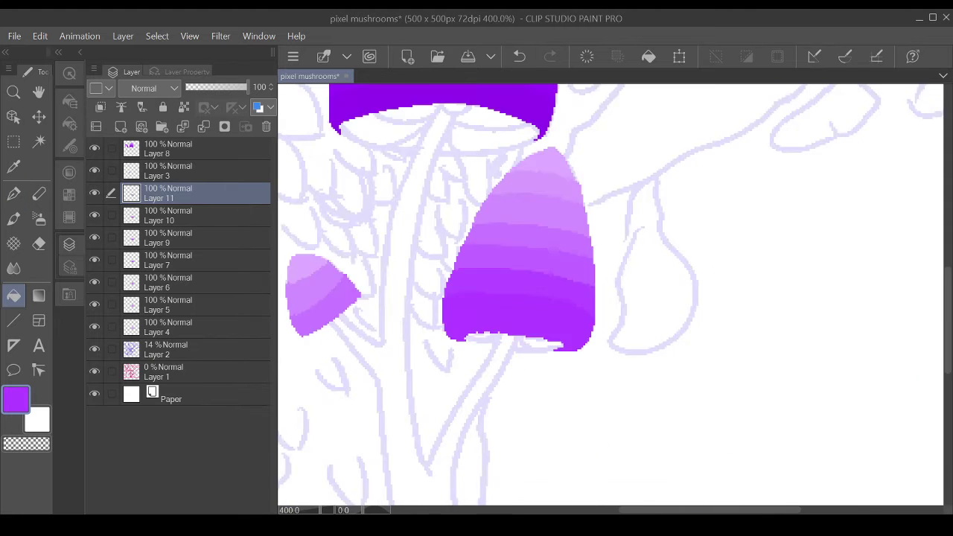
pyautogui.press('i')
pyautogui.click(652, 246)
pyautogui.press('p')
pyautogui.scroll(3, 864, 416)
pyautogui.hotkey('ctrl', 'shift', 'n')
pyautogui.moveTo(344, 285); pyautogui.dragTo(360, 292)
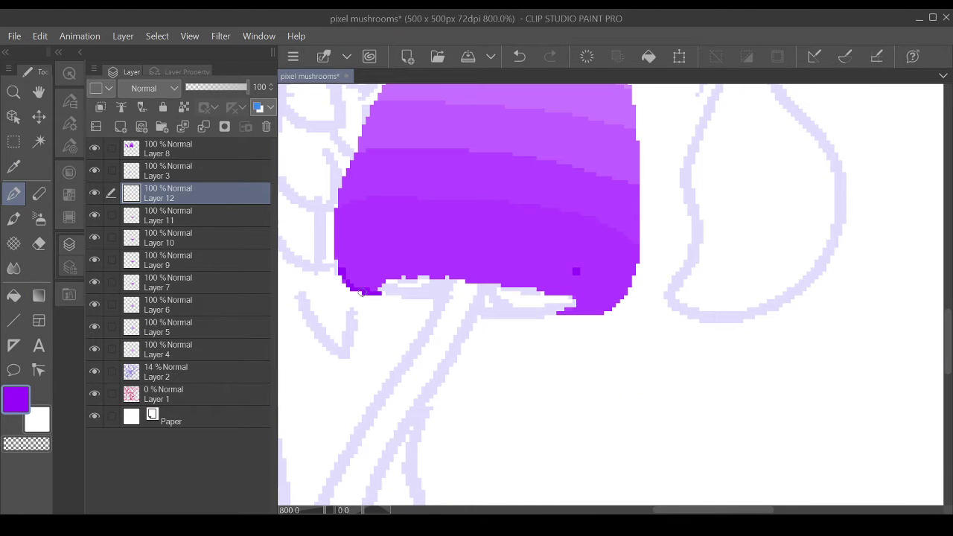
pyautogui.moveTo(625, 289); pyautogui.dragTo(342, 267)
pyautogui.moveTo(575, 306)
pyautogui.mouseDown()
pyautogui.moveTo(446, 288)
pyautogui.moveTo(387, 294)
pyautogui.mouseUp()
pyautogui.scroll(-5, 582, 325)
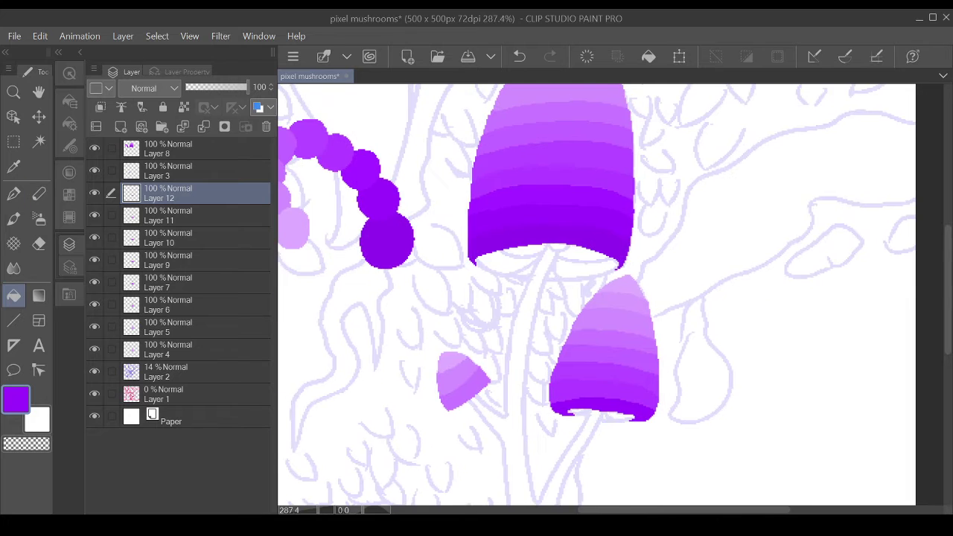
pyautogui.press('g')
# - Merge all the medium cap's band layers, from Layer 12 downward, into Layer 4
pyautogui.hotkey('ctrl', 'e')
pyautogui.hotkey('ctrl', 'e')
pyautogui.hotkey('ctrl', 'e')
pyautogui.hotkey('ctrl', 'e')
pyautogui.hotkey('ctrl', 'e')
pyautogui.hotkey('ctrl', 'e')
pyautogui.hotkey('ctrl', 'e')
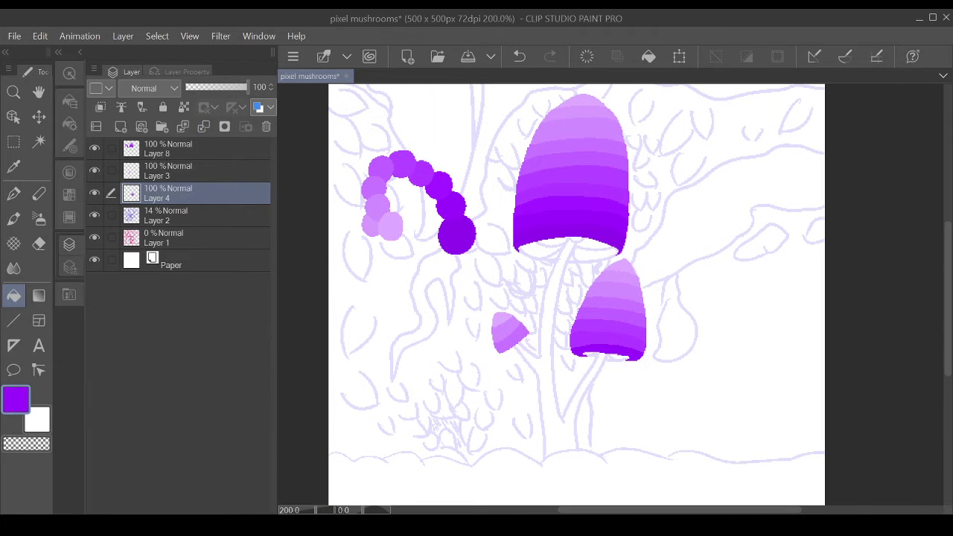
# - Erase the in-between purple swatch beside the lightest swatch in the painted palette
pyautogui.press('e')
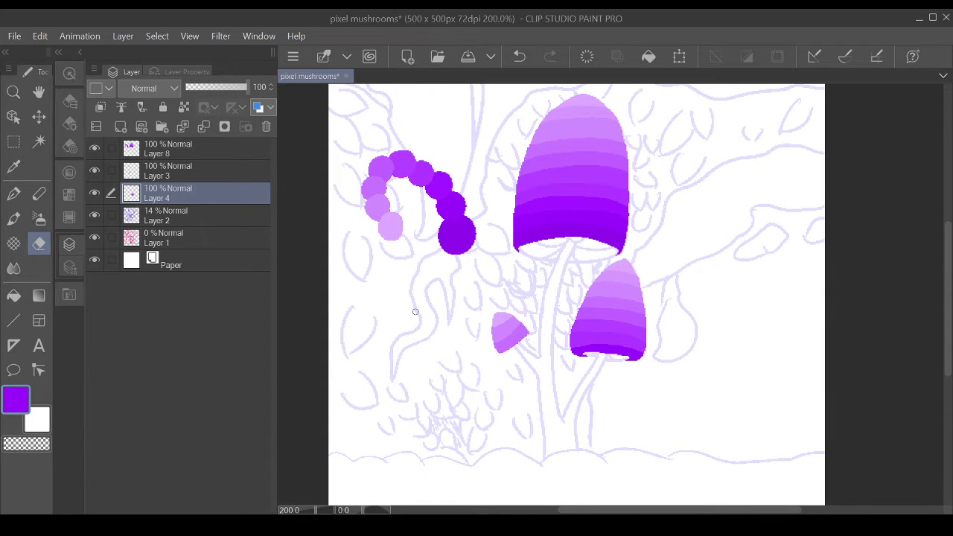
pyautogui.scroll(4, 552, 288)
pyautogui.scroll(-3, 575, 268)
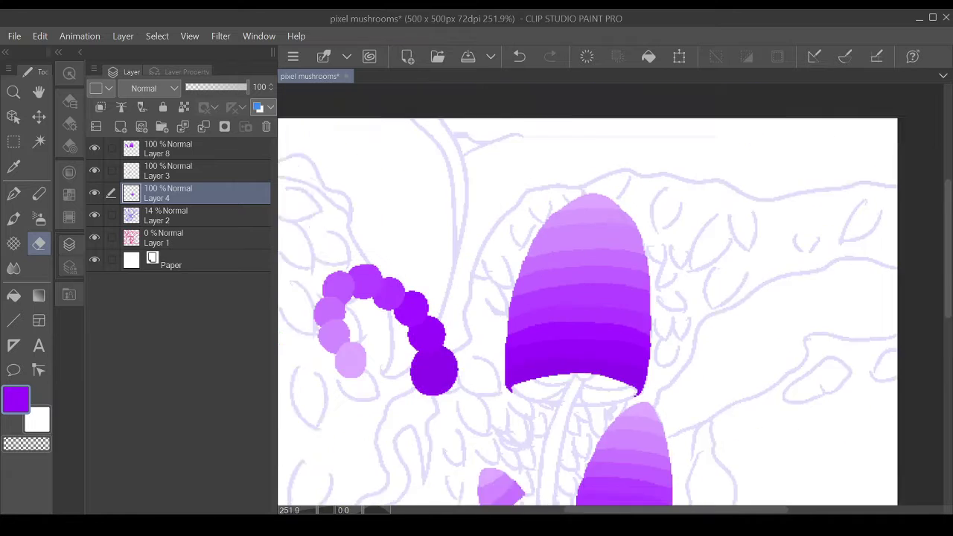
# - Inspect the edges of the large, small and medium caps up close, selecting Layer 8 and Layer 4 in turn
pyautogui.scroll(3, 558, 184)
pyautogui.keyDown('ctrl'); pyautogui.keyDown('shift'); pyautogui.click(558, 184); pyautogui.keyUp('shift'); pyautogui.keyUp('ctrl')
pyautogui.scroll(-3, 595, 206)
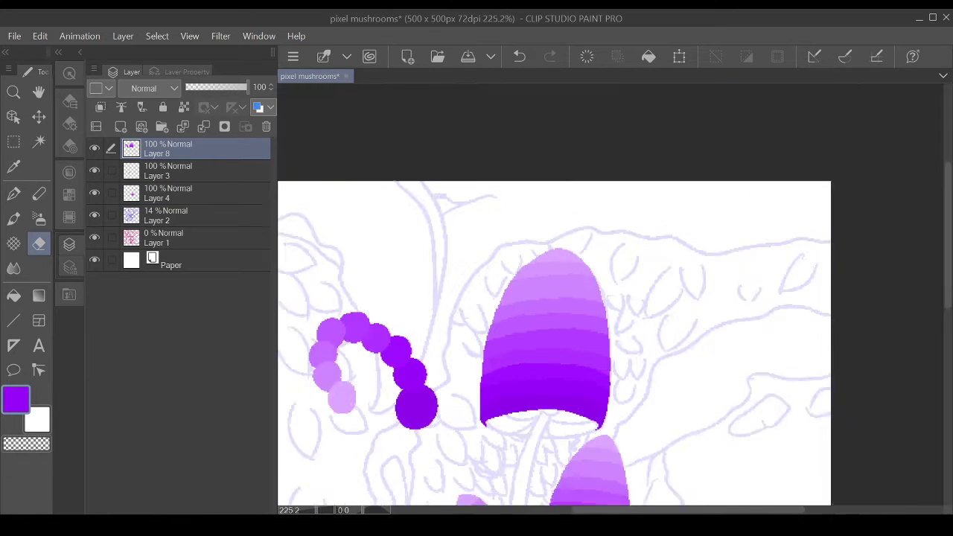
pyautogui.scroll(3, 553, 206)
pyautogui.scroll(-3, 512, 275)
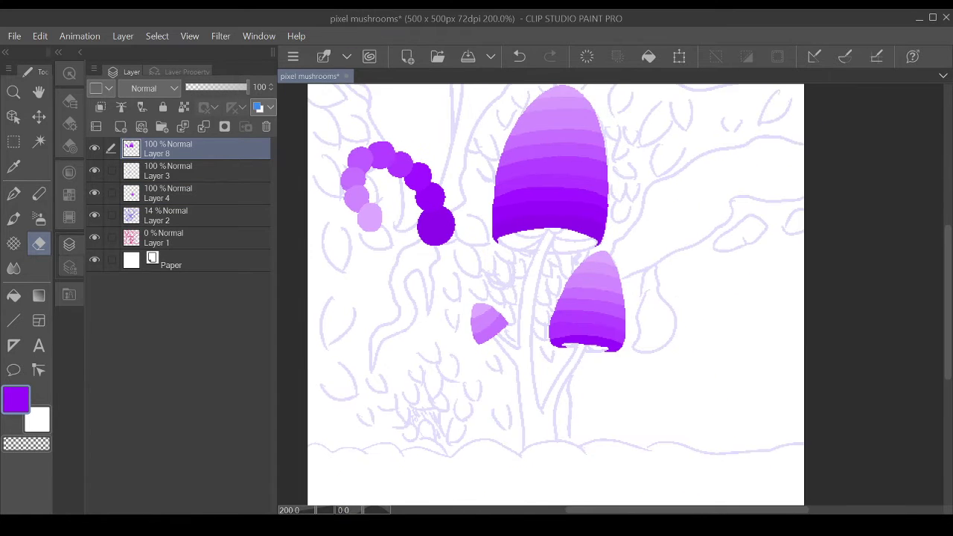
pyautogui.keyDown('ctrl'); pyautogui.keyDown('shift'); pyautogui.click(484, 298); pyautogui.keyUp('shift'); pyautogui.keyUp('ctrl')
pyautogui.scroll(4, 484, 298)
pyautogui.scroll(-3, 528, 283)
pyautogui.keyDown('ctrl'); pyautogui.keyDown('shift'); pyautogui.click(511, 223); pyautogui.keyUp('shift'); pyautogui.keyUp('ctrl')
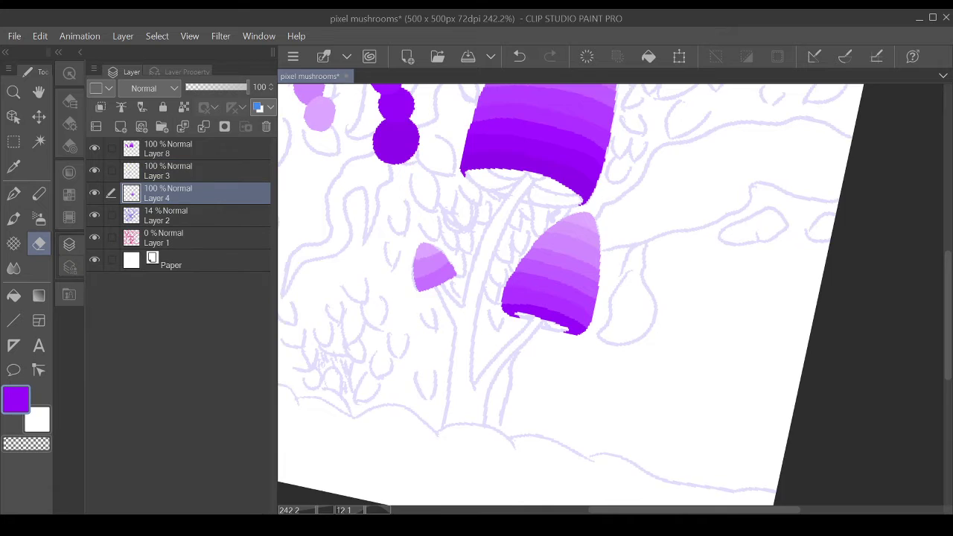
pyautogui.scroll(3, 478, 208)
pyautogui.scroll(-3, 461, 238)
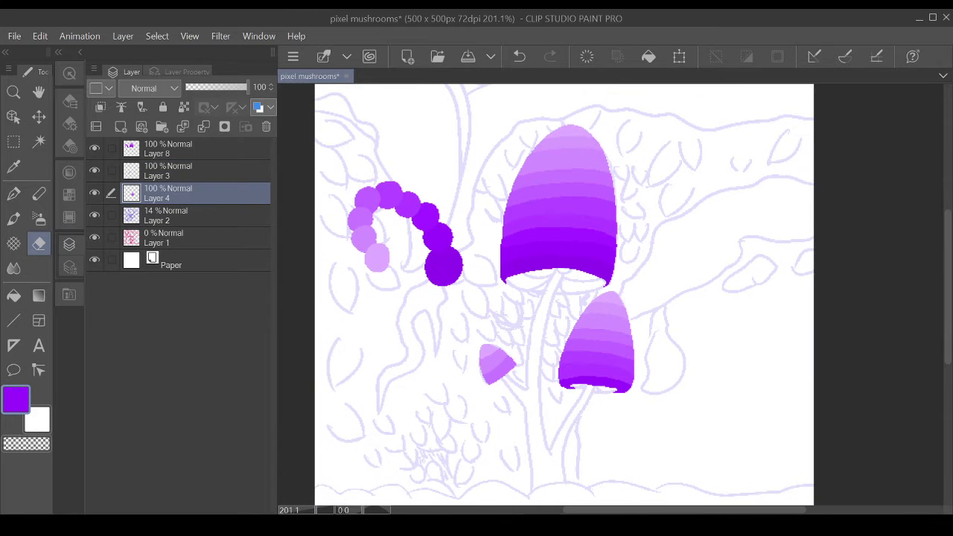
# - Merge Layer 8 and Layer 4 above Layer 3, and paint the large cap's small centre gill on Layer 3 in pale lilac with a muted purple outline
pyautogui.hotkey('ctrl', 'e')
pyautogui.press('p')
pyautogui.scroll(5, 560, 293)
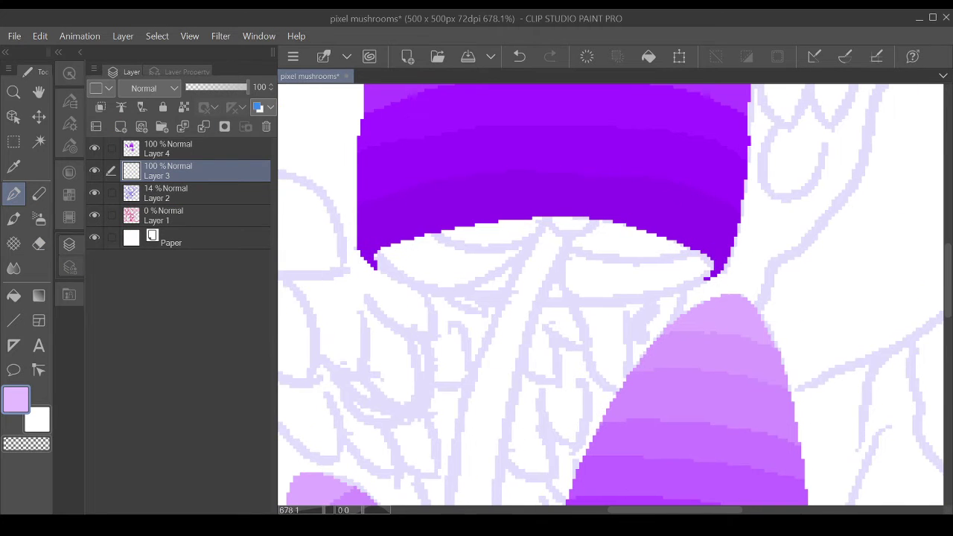
pyautogui.moveTo(576, 236); pyautogui.dragTo(551, 223)
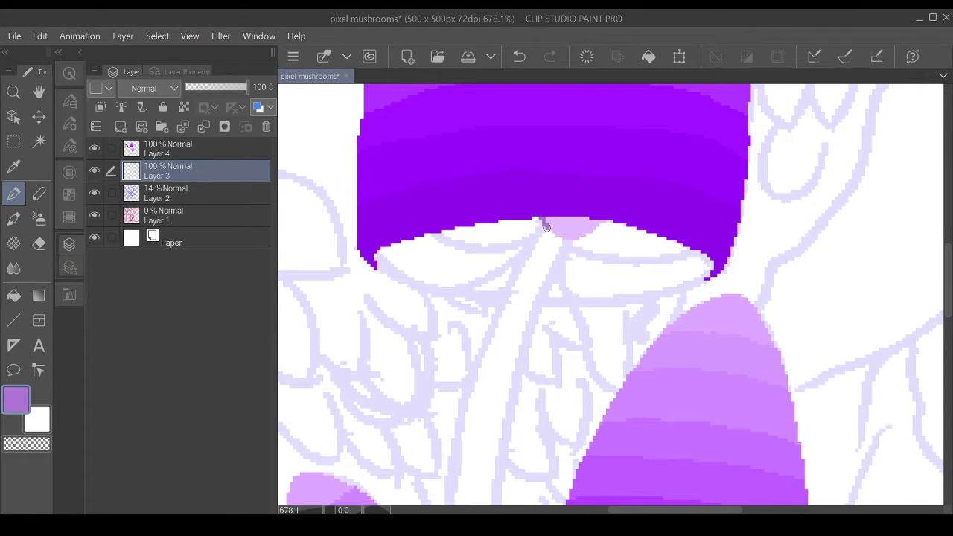
# - Add a layer below Layer 3 and paint the upper left gill under the large cap in pale lilac with a muted purple edge
pyautogui.keyDown('alt'); pyautogui.click(573, 227); pyautogui.keyUp('alt')
pyautogui.hotkey('ctrl', 'shift', 'n')
pyautogui.moveTo(437, 237); pyautogui.dragTo(545, 250)
pyautogui.hotkey('ctrl', 'z')
pyautogui.moveTo(466, 240); pyautogui.dragTo(543, 249)
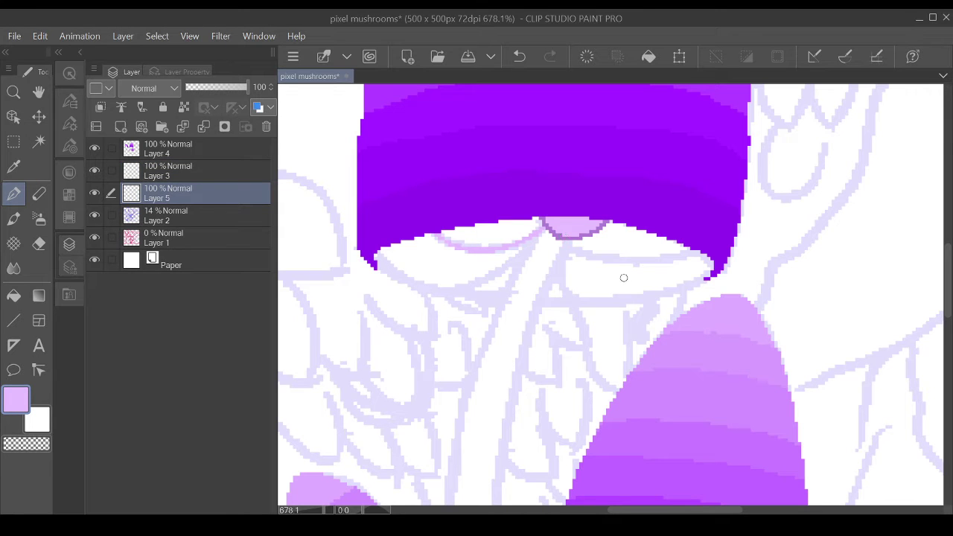
pyautogui.click(14, 296)
pyautogui.press('p')
# - Paint the large lower left gill in pale lilac on a layer below Layer 5 and outline it in muted purple
pyautogui.moveTo(439, 236)
pyautogui.mouseDown()
pyautogui.moveTo(543, 250)
pyautogui.moveTo(378, 270)
pyautogui.mouseUp()
pyautogui.hotkey('ctrl', 'shift', 'n')
pyautogui.keyDown('alt'); pyautogui.click(531, 247); pyautogui.keyUp('alt')
pyautogui.press('g')
pyautogui.click(447, 268)
pyautogui.keyDown('alt'); pyautogui.click(532, 237); pyautogui.keyUp('alt')
pyautogui.press('p')
pyautogui.moveTo(540, 238)
pyautogui.mouseDown()
pyautogui.moveTo(479, 284)
pyautogui.moveTo(376, 255)
pyautogui.mouseUp()
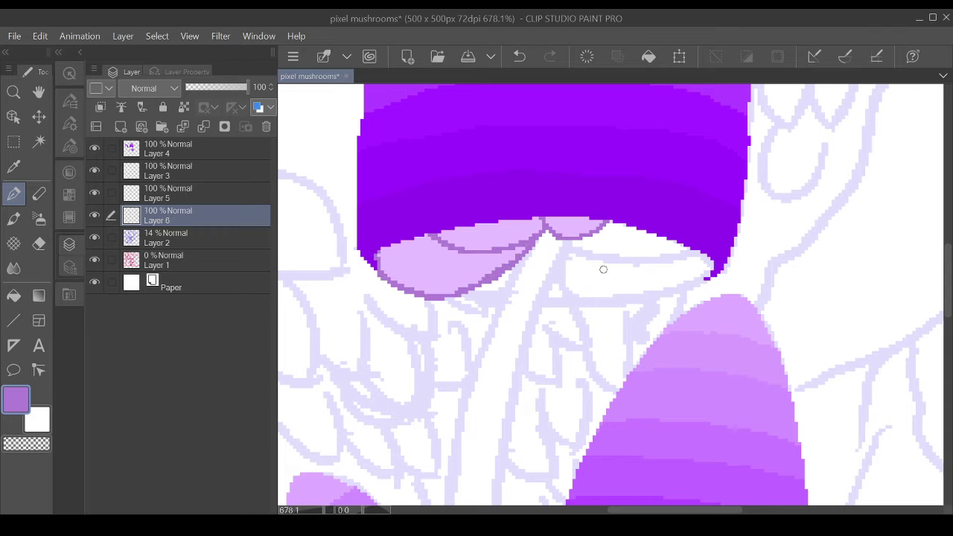
# - Draw the upper right gill under the large cap on Layer 6, fill it with pale lilac and outline it in muted purple
pyautogui.keyDown('alt'); pyautogui.click(578, 228); pyautogui.keyUp('alt')
pyautogui.hotkey('ctrl', 'z')
pyautogui.moveTo(565, 244); pyautogui.dragTo(692, 265)
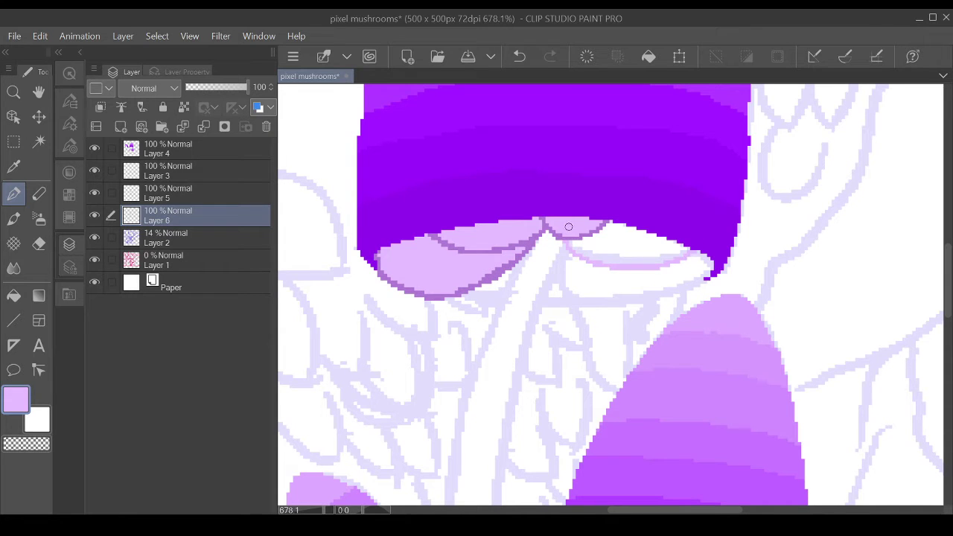
pyautogui.press('g')
pyautogui.click(633, 246)
pyautogui.press('p')
pyautogui.keyDown('alt'); pyautogui.click(543, 232); pyautogui.keyUp('alt')
pyautogui.moveTo(566, 245); pyautogui.dragTo(671, 262)
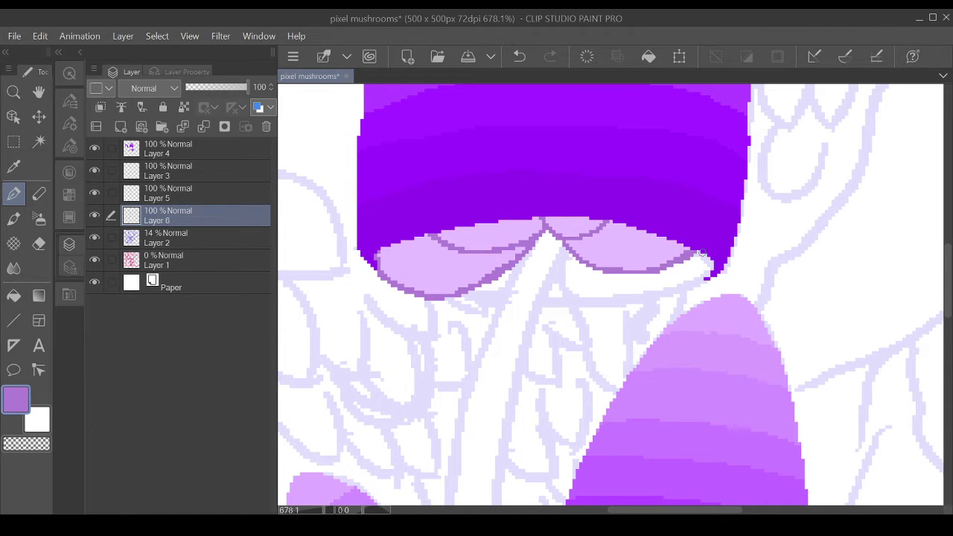
# - Add a layer below Layer 6 and paint the lower right gill in pale lilac with a muted purple outline
pyautogui.hotkey('ctrl', 'shift', 'n')
pyautogui.keyDown('alt'); pyautogui.click(701, 253); pyautogui.keyUp('alt')
pyautogui.moveTo(558, 248); pyautogui.dragTo(608, 302)
pyautogui.moveTo(708, 279); pyautogui.dragTo(610, 302)
pyautogui.press('e')
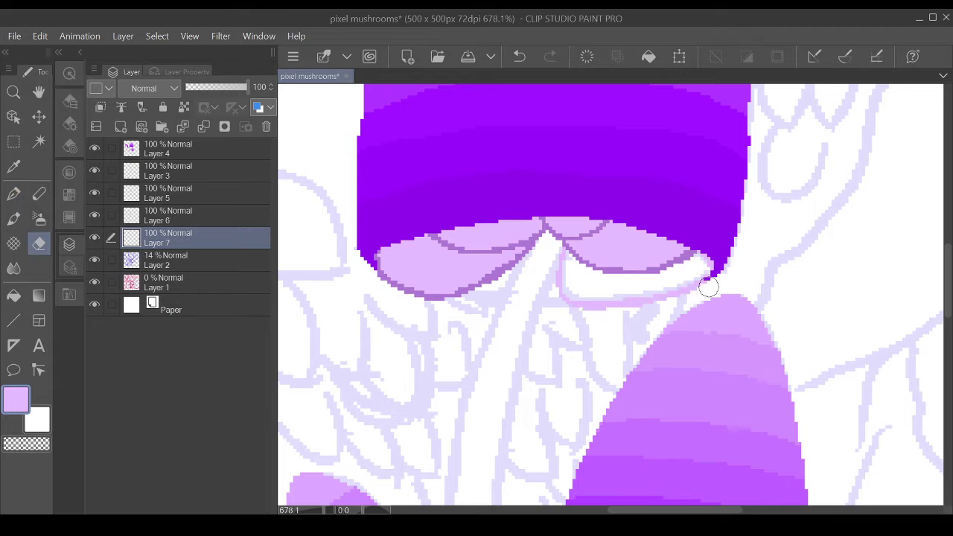
pyautogui.press('g')
pyautogui.click(698, 286)
pyautogui.press('e')
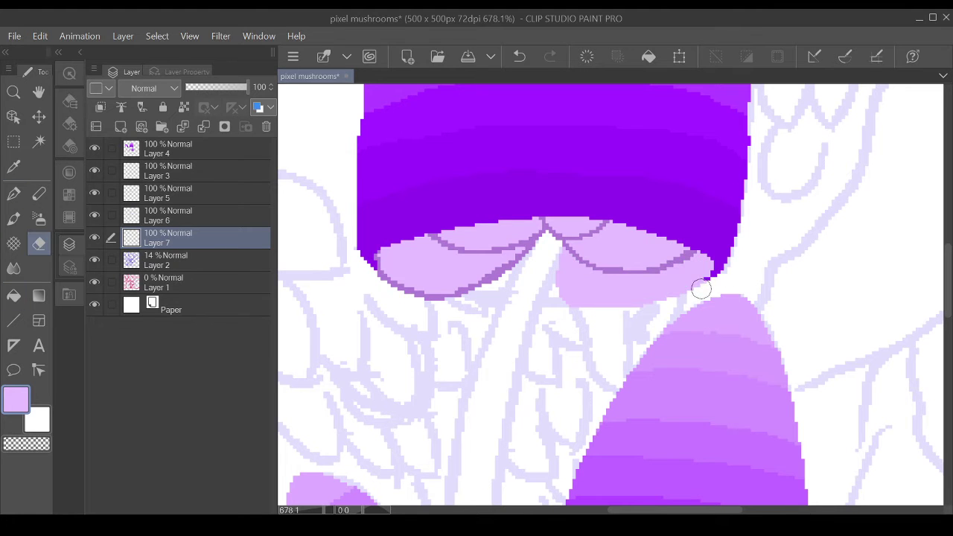
pyautogui.keyDown('alt'); pyautogui.click(705, 278); pyautogui.keyUp('alt')
pyautogui.press('p')
pyautogui.moveTo(704, 281); pyautogui.dragTo(560, 247)
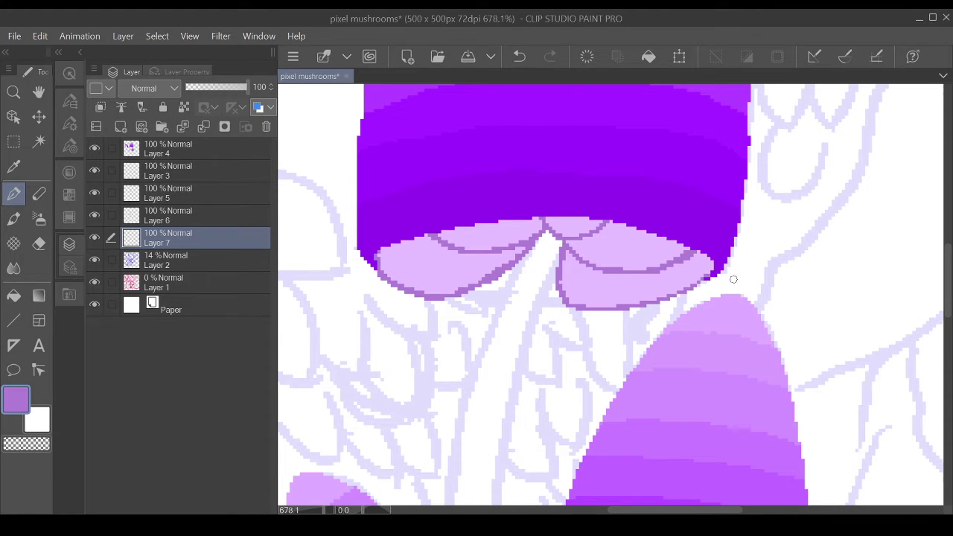
# - Add a layer below Layer 7 and paint the rear gills on both sides of the stalk in pale lilac with muted purple edges
pyautogui.hotkey('ctrl', 'shift', 'n')
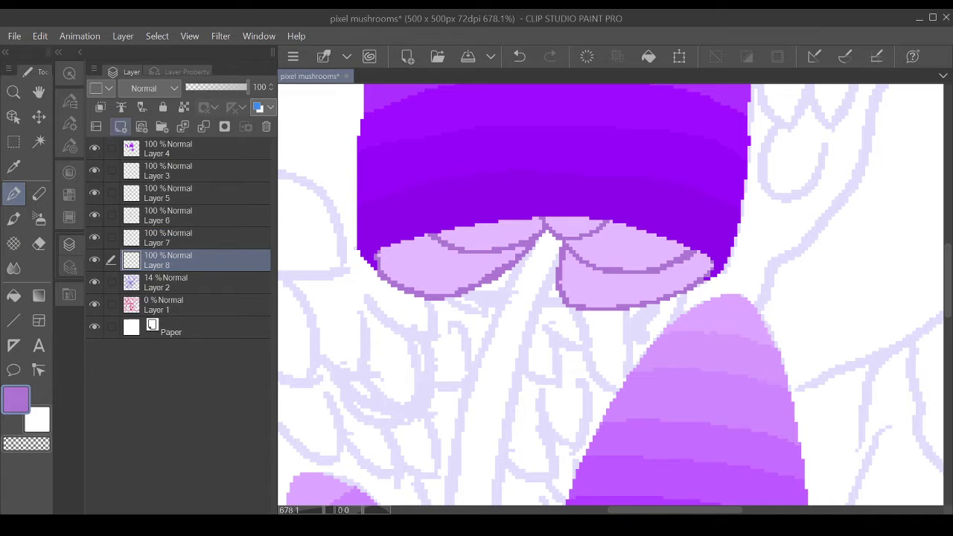
pyautogui.keyDown('alt'); pyautogui.click(557, 254); pyautogui.keyUp('alt')
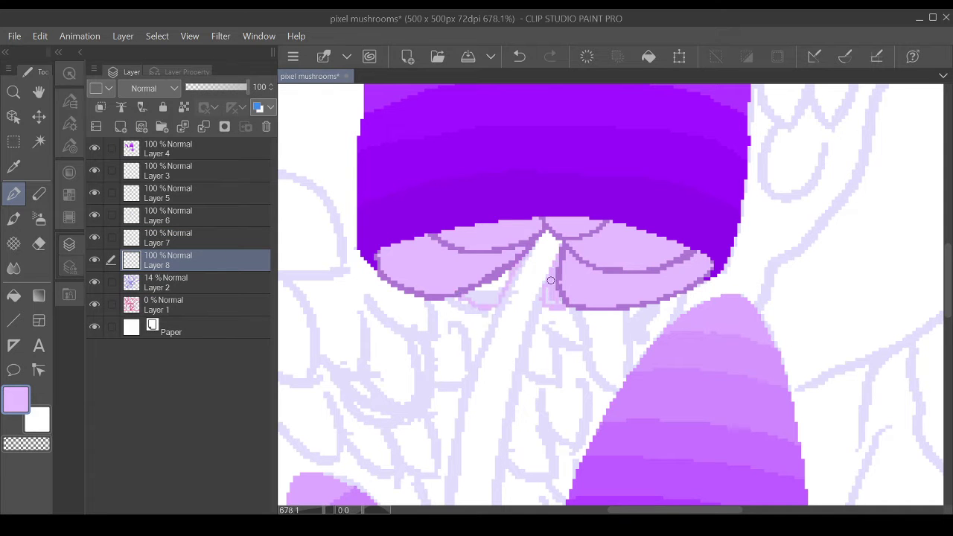
pyautogui.keyDown('alt'); pyautogui.click(575, 296); pyautogui.keyUp('alt')
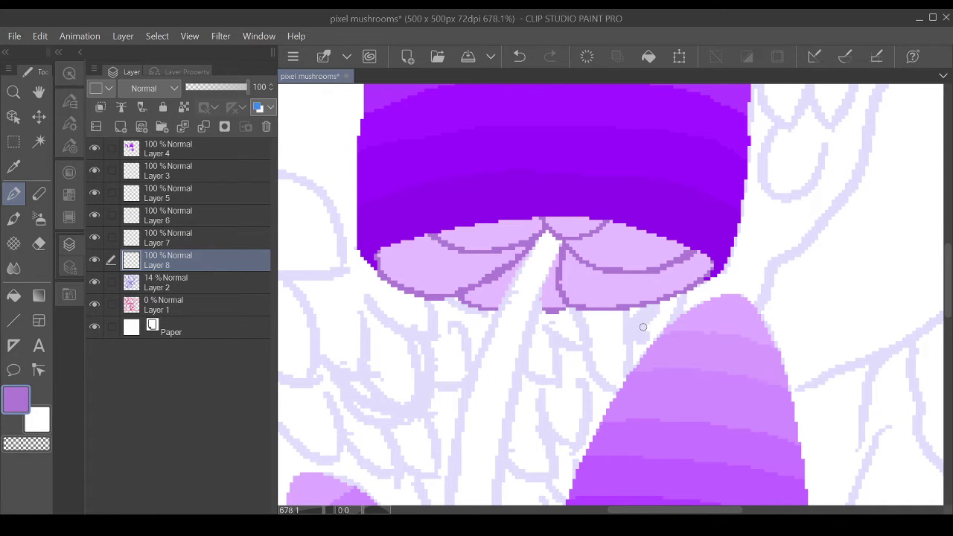
# - Merge the gill layers into Layer 8 and thicken the large mushroom's gill outlines in muted purple
pyautogui.scroll(-5, 644, 327)
pyautogui.moveTo(168, 260); pyautogui.dragTo(168, 170)
pyautogui.scroll(6, 592, 258)
pyautogui.moveTo(592, 258)
pyautogui.mouseDown()
pyautogui.moveTo(711, 297)
pyautogui.moveTo(763, 327)
pyautogui.mouseUp()
pyautogui.moveTo(550, 294); pyautogui.dragTo(523, 389)
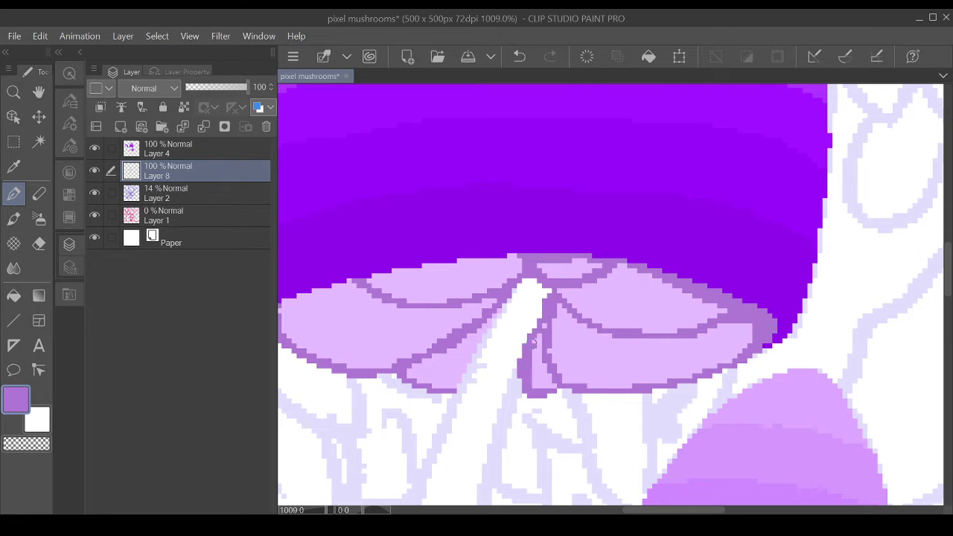
pyautogui.moveTo(601, 330); pyautogui.dragTo(750, 327)
pyautogui.moveTo(518, 257)
pyautogui.mouseDown()
pyautogui.moveTo(449, 263)
pyautogui.moveTo(388, 286)
pyautogui.mouseUp()
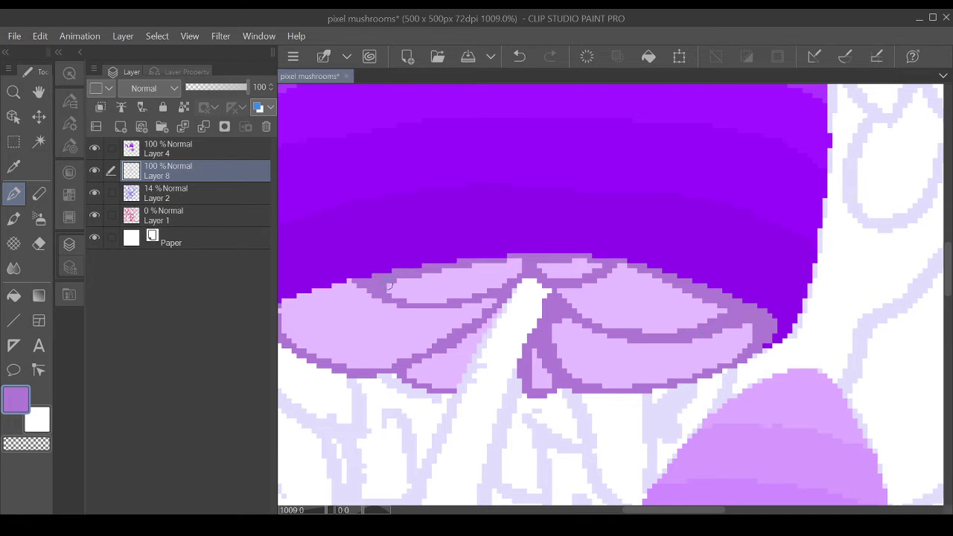
pyautogui.scroll(-2, 519, 260)
pyautogui.moveTo(548, 287); pyautogui.dragTo(680, 245)
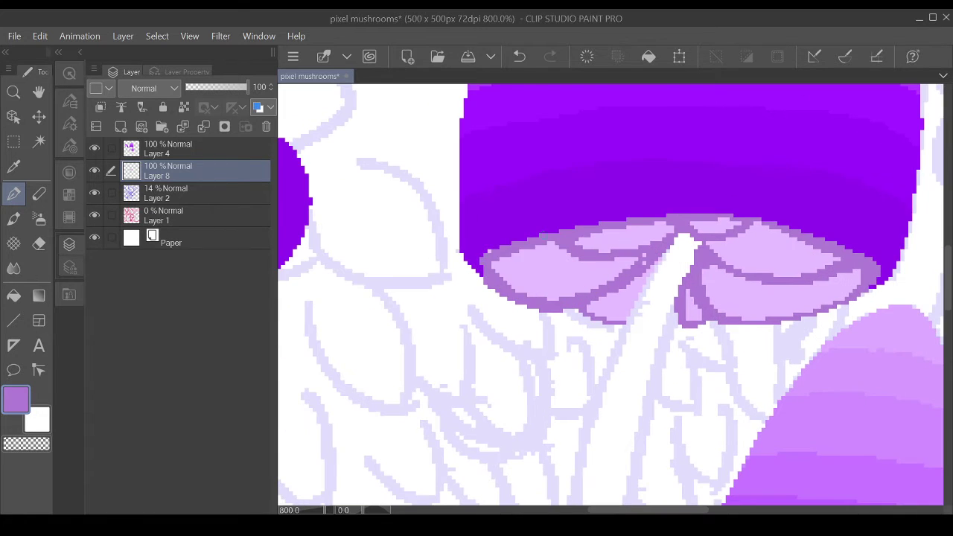
# - Shade the inner edges of the large mushroom's gills in medium lilac and lighten their centres with pale pinkish lilac
pyautogui.keyDown('alt'); pyautogui.click(642, 286); pyautogui.keyUp('alt')
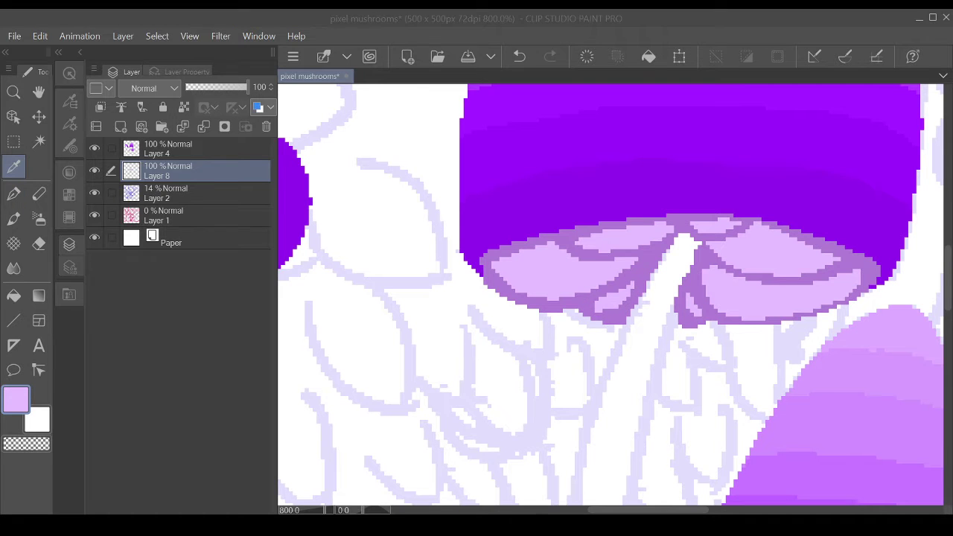
pyautogui.moveTo(633, 284); pyautogui.dragTo(609, 295)
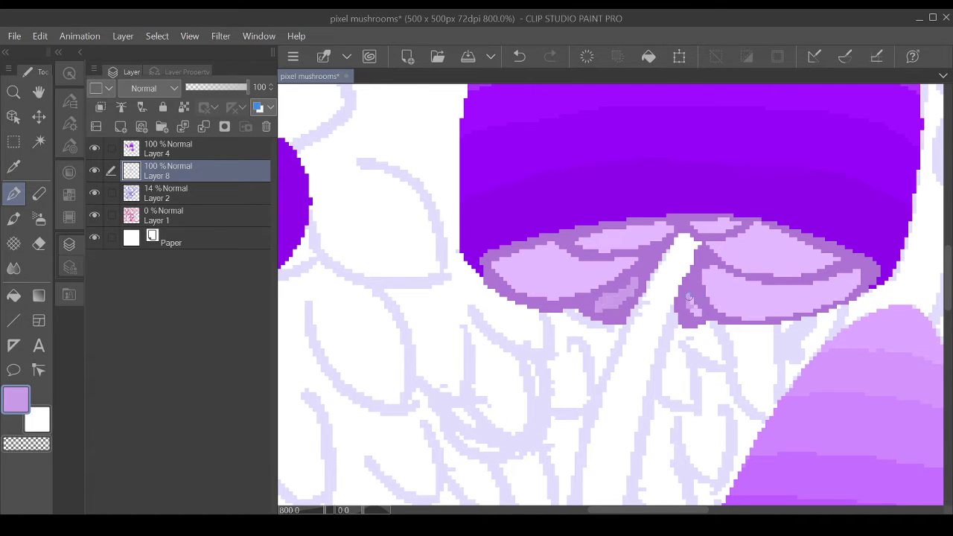
pyautogui.keyDown('alt'); pyautogui.click(631, 280); pyautogui.keyUp('alt')
pyautogui.moveTo(691, 286)
pyautogui.mouseDown()
pyautogui.moveTo(594, 236)
pyautogui.moveTo(712, 266)
pyautogui.moveTo(741, 239)
pyautogui.mouseUp()
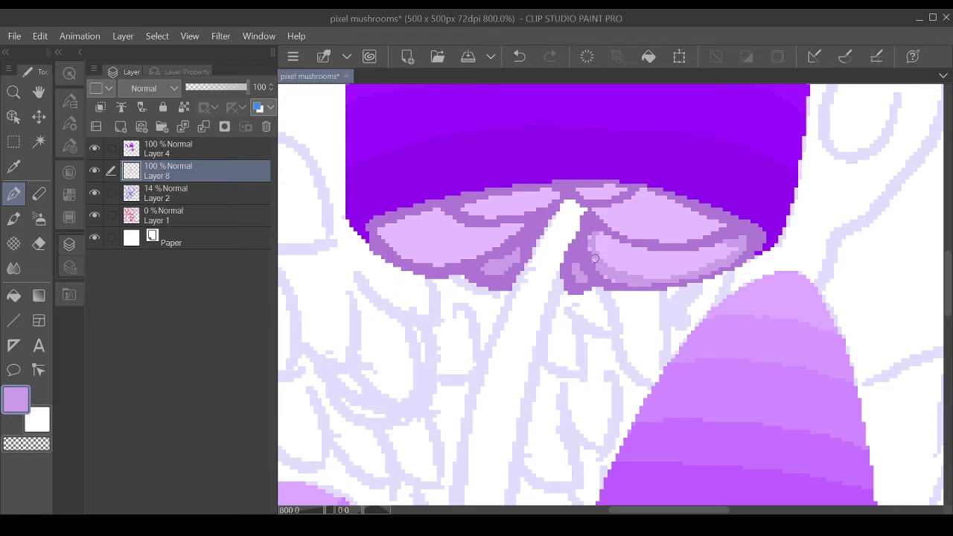
pyautogui.moveTo(668, 220); pyautogui.dragTo(624, 233)
pyautogui.moveTo(661, 200); pyautogui.dragTo(709, 220)
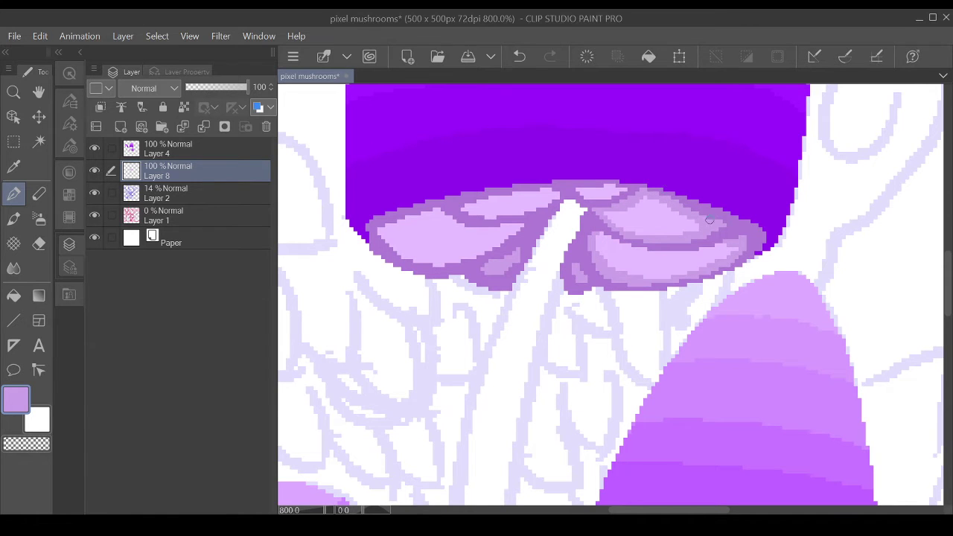
pyautogui.moveTo(560, 192); pyautogui.dragTo(477, 213)
pyautogui.moveTo(557, 196); pyautogui.dragTo(387, 228)
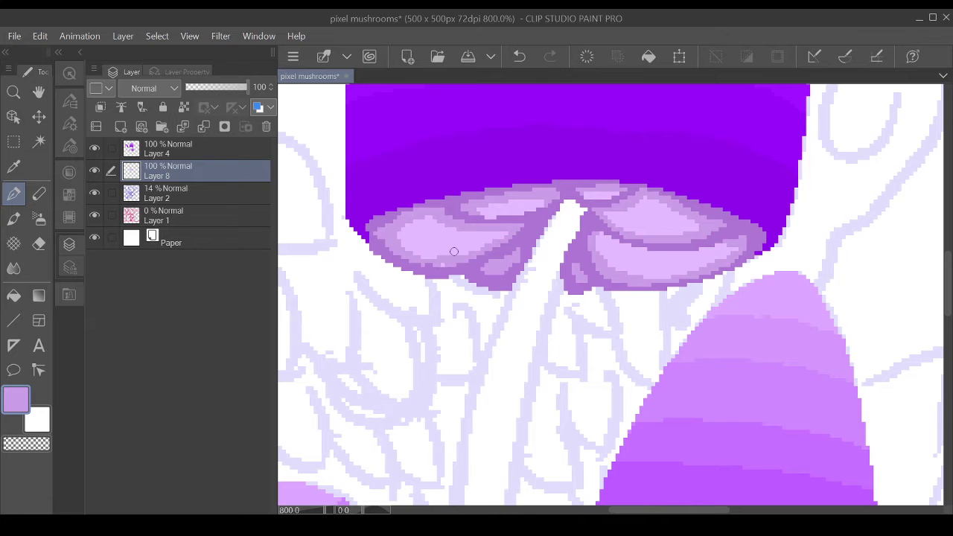
pyautogui.scroll(-2, 430, 261)
pyautogui.scroll(2, 521, 260)
pyautogui.keyDown('alt'); pyautogui.click(603, 261); pyautogui.keyUp('alt')
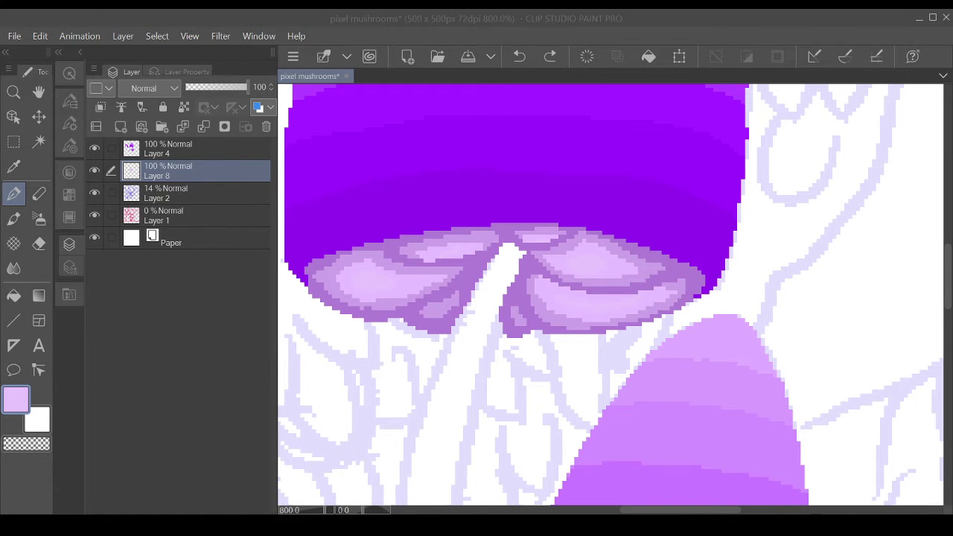
# - Line the seams and outer edges of the large mushroom's gills in a darker purple
pyautogui.keyDown('alt'); pyautogui.click(506, 238); pyautogui.keyUp('alt')
pyautogui.moveTo(506, 244); pyautogui.dragTo(575, 231)
pyautogui.moveTo(527, 253)
pyautogui.mouseDown()
pyautogui.moveTo(643, 290)
pyautogui.moveTo(703, 283)
pyautogui.moveTo(659, 319)
pyautogui.mouseUp()
pyautogui.moveTo(521, 283); pyautogui.dragTo(663, 333)
pyautogui.moveTo(501, 248); pyautogui.dragTo(389, 247)
pyautogui.moveTo(484, 227); pyautogui.dragTo(384, 240)
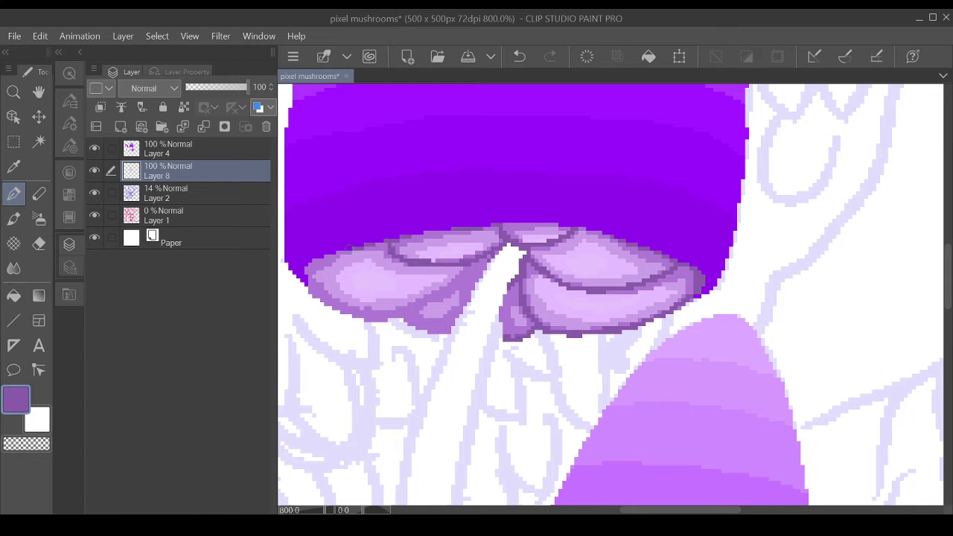
pyautogui.moveTo(486, 266); pyautogui.dragTo(313, 294)
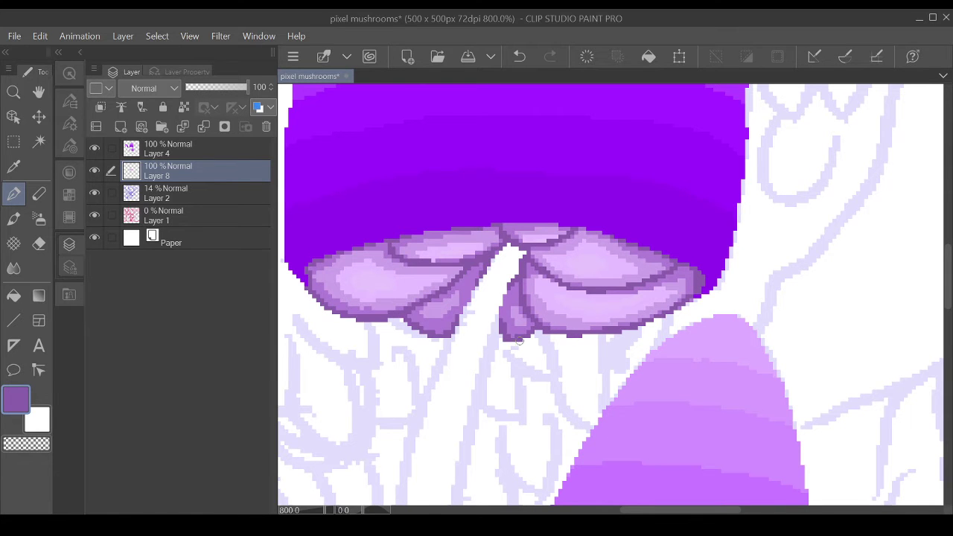
pyautogui.scroll(-5, 519, 340)
# - Deepen the shading on the large mushroom's gills around the stalk and retouch their edges with purples sampled from the gills
pyautogui.scroll(7, 518, 339)
pyautogui.moveTo(469, 195); pyautogui.dragTo(387, 254)
pyautogui.moveTo(533, 280); pyautogui.dragTo(565, 268)
pyautogui.scroll(-4, 477, 297)
pyautogui.scroll(4, 476, 268)
pyautogui.keyDown('alt'); pyautogui.click(447, 194); pyautogui.keyUp('alt')
pyautogui.moveTo(431, 170)
pyautogui.mouseDown()
pyautogui.moveTo(502, 251)
pyautogui.moveTo(605, 249)
pyautogui.mouseUp()
pyautogui.keyDown('alt'); pyautogui.click(602, 225); pyautogui.keyUp('alt')
pyautogui.keyDown('alt'); pyautogui.click(672, 268); pyautogui.keyUp('alt')
pyautogui.moveTo(673, 268)
pyautogui.mouseDown()
pyautogui.moveTo(588, 253)
pyautogui.moveTo(423, 186)
pyautogui.mouseUp()
pyautogui.scroll(2, 521, 261)
pyautogui.moveTo(479, 258)
pyautogui.mouseDown()
pyautogui.moveTo(423, 190)
pyautogui.moveTo(518, 260)
pyautogui.mouseUp()
pyautogui.scroll(-3, 521, 298)
pyautogui.scroll(3, 811, 380)
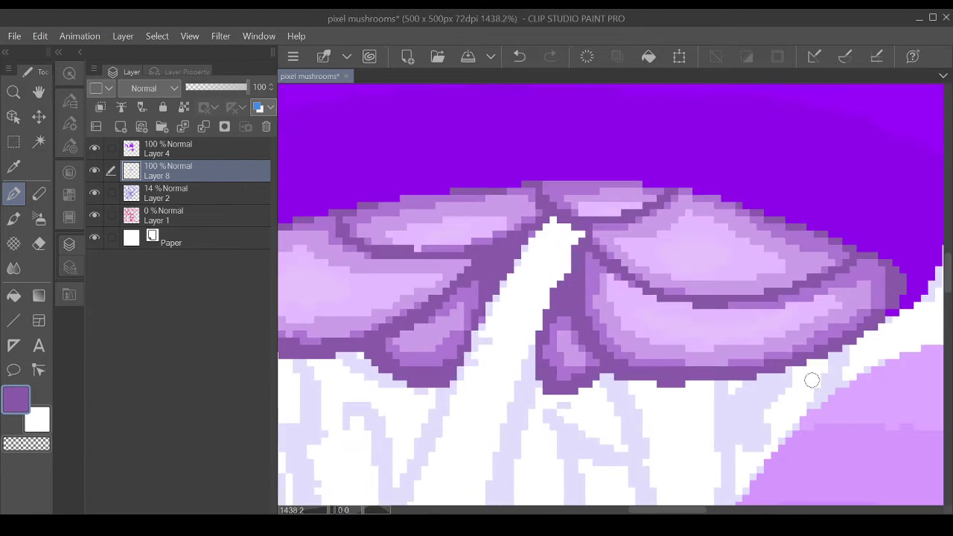
# - Add deep purple shadows beside the stalk top and along the seams and outline of the large mushroom's gills
pyautogui.moveTo(559, 220)
pyautogui.mouseDown()
pyautogui.moveTo(574, 253)
pyautogui.moveTo(555, 327)
pyautogui.moveTo(491, 283)
pyautogui.mouseUp()
pyautogui.moveTo(535, 232); pyautogui.dragTo(439, 299)
pyautogui.scroll(-2, 457, 171)
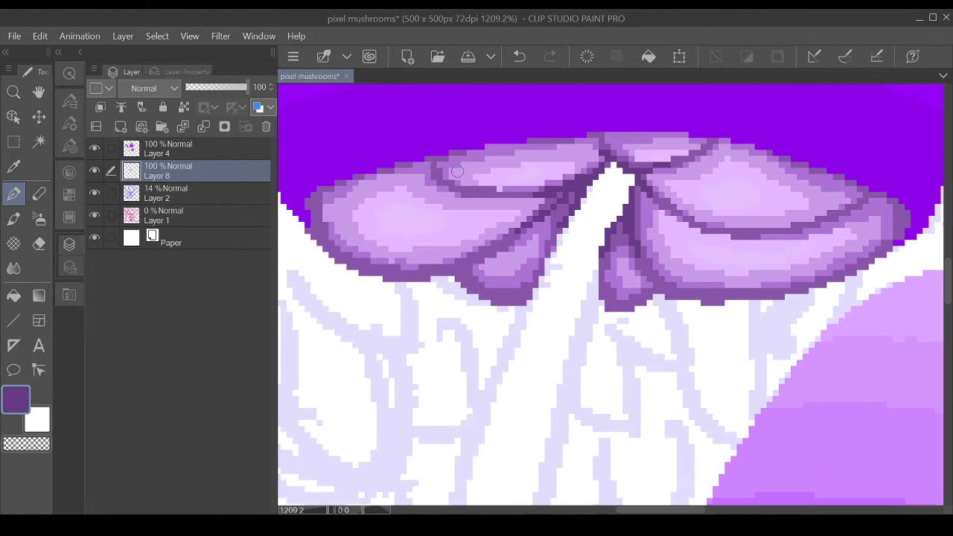
pyautogui.moveTo(422, 158)
pyautogui.mouseDown()
pyautogui.moveTo(319, 227)
pyautogui.moveTo(476, 290)
pyautogui.moveTo(533, 301)
pyautogui.moveTo(640, 304)
pyautogui.moveTo(657, 285)
pyautogui.mouseUp()
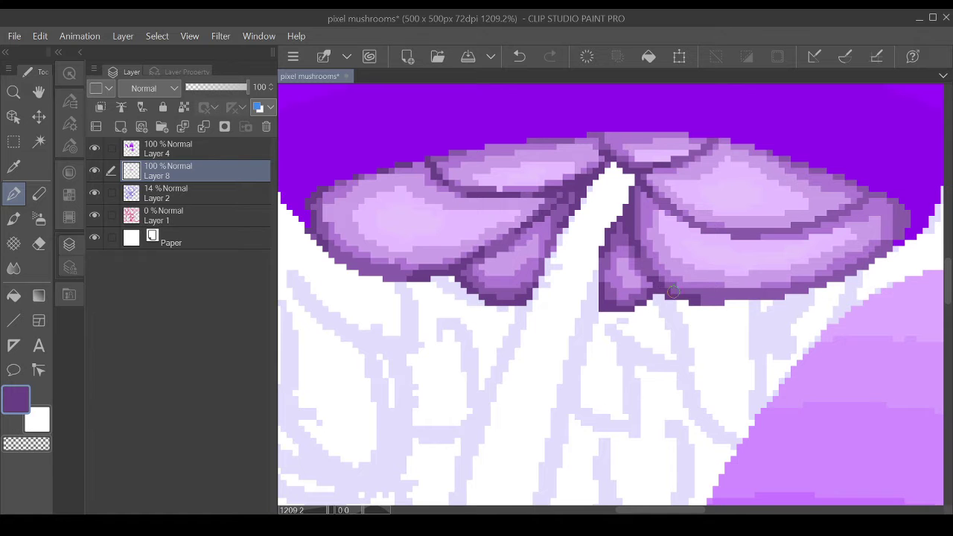
pyautogui.scroll(-1, 672, 291)
pyautogui.scroll(-2, 578, 356)
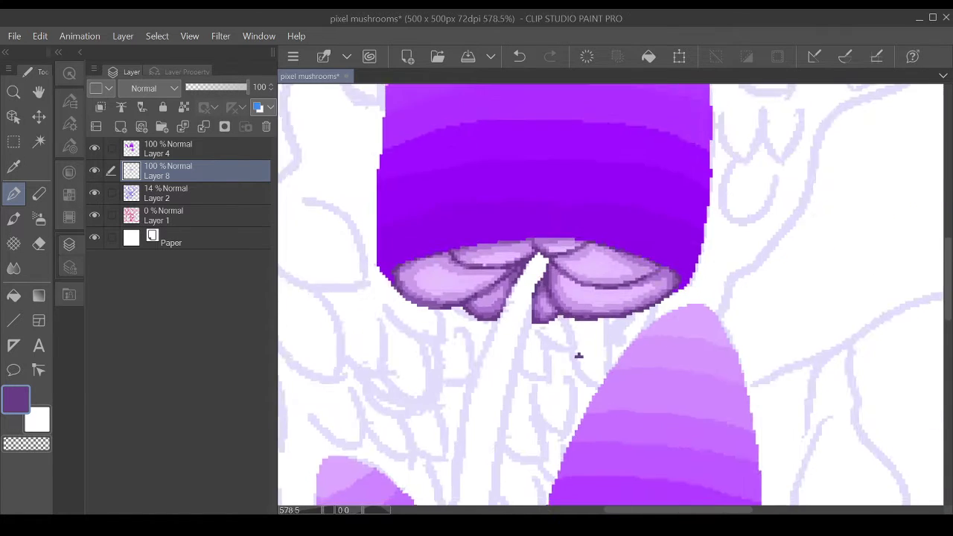
# - Add Layer 3 below Layer 8 and paint the gills under the right mushroom's cap in pale lilac
pyautogui.scroll(-4, 578, 356)
pyautogui.click(121, 127)
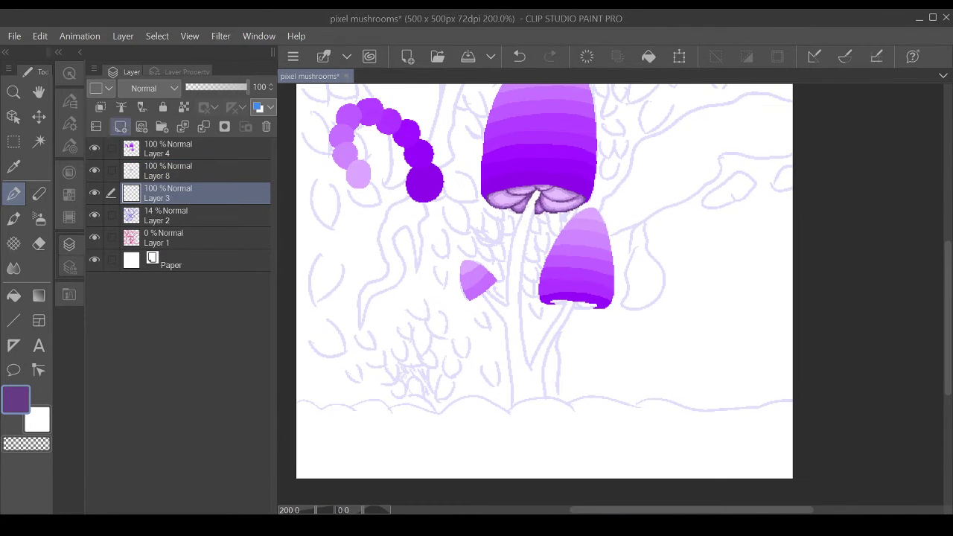
pyautogui.scroll(4, 588, 330)
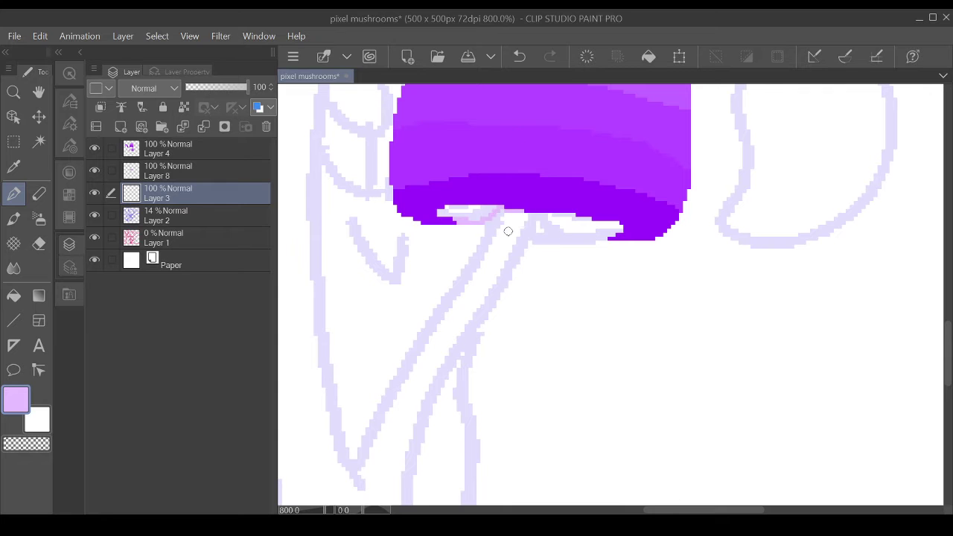
pyautogui.moveTo(533, 217); pyautogui.dragTo(622, 237)
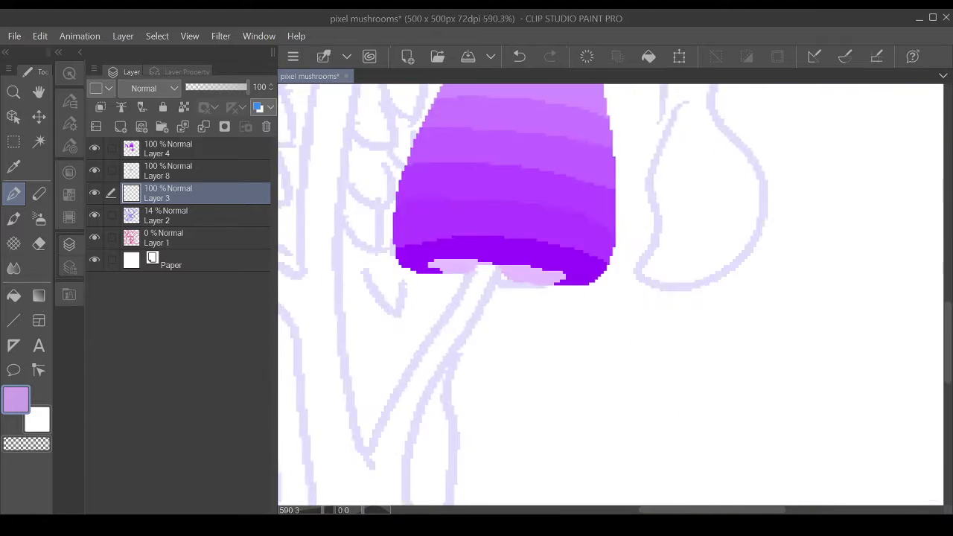
# - Shade the upper edges of the right mushroom's gills in medium lilac, redoing the first stroke
pyautogui.scroll(3, 586, 304)
pyautogui.moveTo(585, 305); pyautogui.dragTo(502, 272)
pyautogui.hotkey('ctrl', 'z')
pyautogui.moveTo(615, 258); pyautogui.dragTo(472, 262)
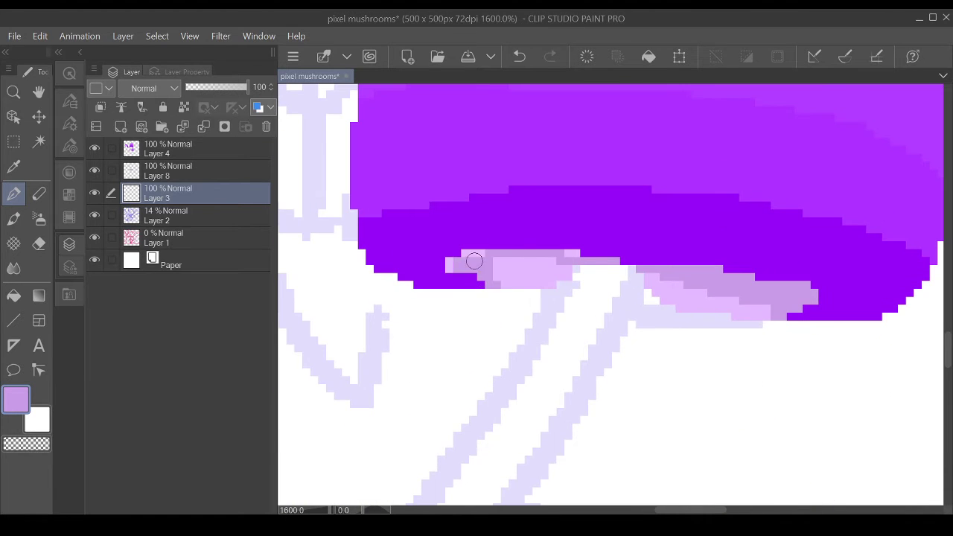
# - Add Layer 5 below Layer 3 and paint a lower gill beside the right mushroom's stalk in lilac
pyautogui.scroll(-3, 476, 261)
pyautogui.keyDown('alt'); pyautogui.click(597, 268); pyautogui.keyUp('alt')
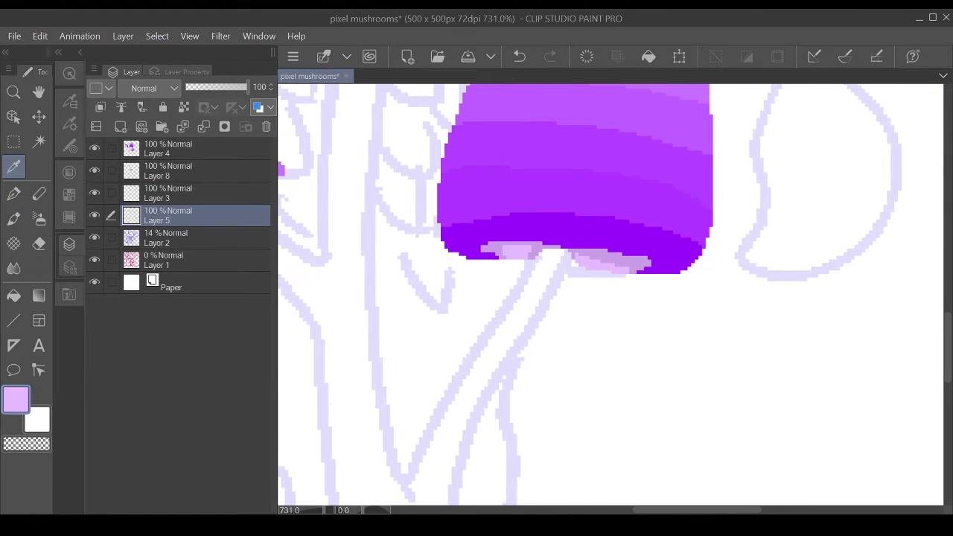
pyautogui.keyDown('alt'); pyautogui.click(618, 261); pyautogui.keyUp('alt')
pyautogui.moveTo(573, 257)
pyautogui.mouseDown()
pyautogui.moveTo(645, 276)
pyautogui.moveTo(571, 256)
pyautogui.mouseUp()
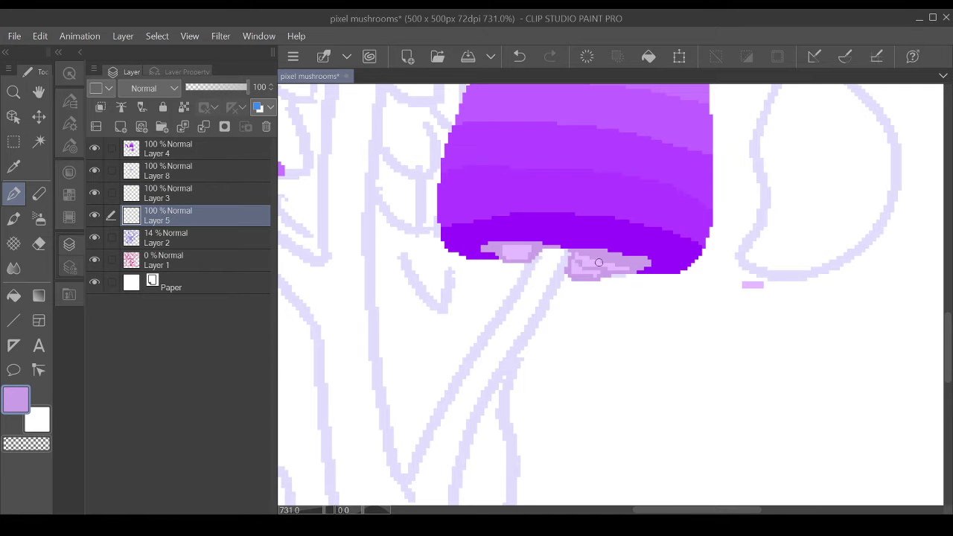
pyautogui.scroll(-3, 574, 274)
pyautogui.scroll(3, 789, 425)
pyautogui.press('e')
pyautogui.press('p')
# - Edge the right mushroom's gills in muted purple on Layer 3 and refine their inner shading with medium lilac
pyautogui.scroll(3, 566, 246)
pyautogui.scroll(-3, 566, 246)
pyautogui.click(169, 193)
pyautogui.keyDown('alt'); pyautogui.click(521, 223); pyautogui.keyUp('alt')
pyautogui.scroll(2, 462, 221)
pyautogui.moveTo(521, 197); pyautogui.dragTo(462, 221)
pyautogui.moveTo(534, 224)
pyautogui.mouseDown()
pyautogui.moveTo(603, 237)
pyautogui.moveTo(662, 223)
pyautogui.moveTo(551, 233)
pyautogui.mouseUp()
pyautogui.keyDown('alt'); pyautogui.click(551, 233); pyautogui.keyUp('alt')
pyautogui.press('p')
pyautogui.keyDown('ctrl'); pyautogui.keyDown('shift'); pyautogui.click(556, 218); pyautogui.keyUp('shift'); pyautogui.keyUp('ctrl')
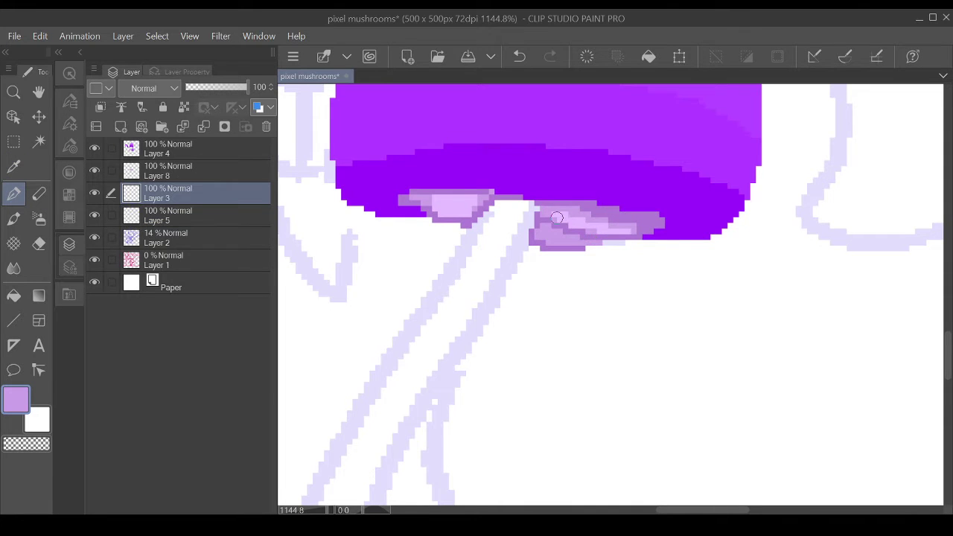
pyautogui.keyDown('alt'); pyautogui.click(542, 210); pyautogui.keyUp('alt')
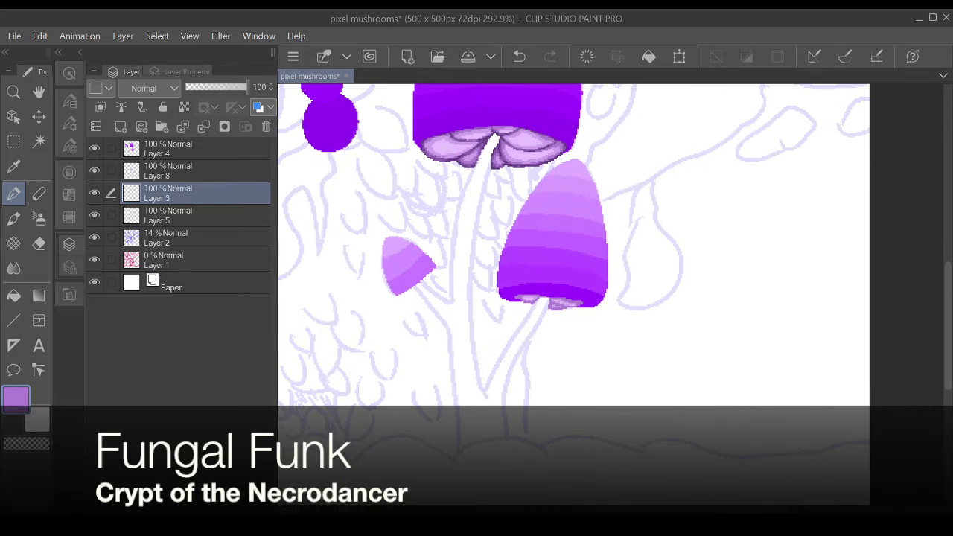
# - Add Layer 6 above Layer 3 and darken the edges of the right mushroom's gills in dark purple
pyautogui.hotkey('ctrl', 'shift', 'n')
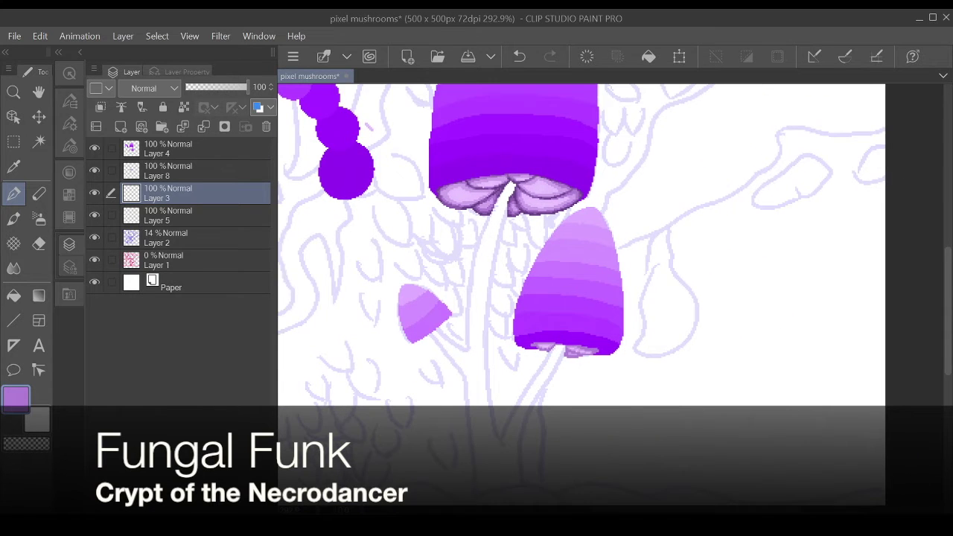
pyautogui.press('alt')
pyautogui.scroll(5, 513, 208)
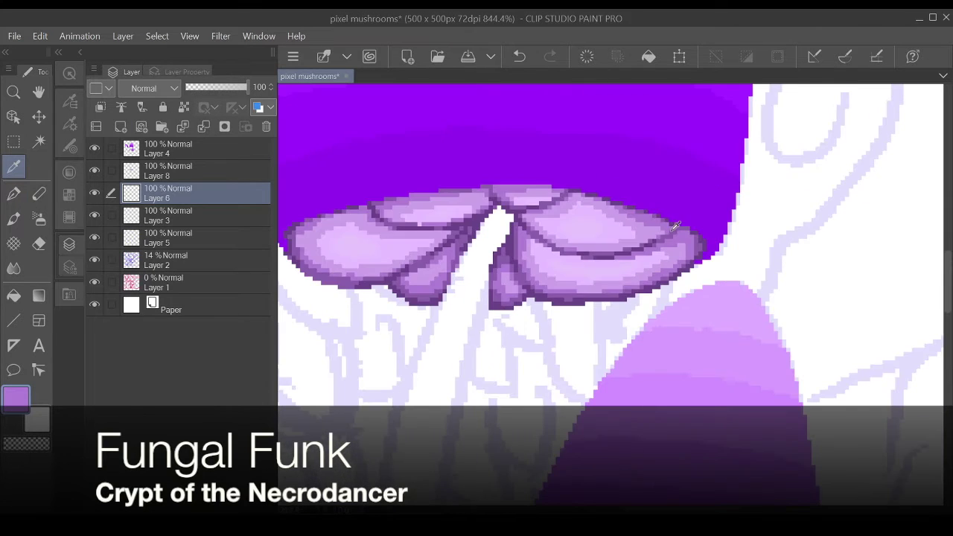
pyautogui.scroll(3, 513, 209)
pyautogui.moveTo(461, 212); pyautogui.dragTo(406, 216)
pyautogui.moveTo(331, 219)
pyautogui.mouseDown()
pyautogui.moveTo(521, 287)
pyautogui.moveTo(611, 290)
pyautogui.moveTo(670, 272)
pyautogui.moveTo(640, 227)
pyautogui.mouseUp()
pyautogui.scroll(-4, 669, 312)
pyautogui.scroll(4, 506, 250)
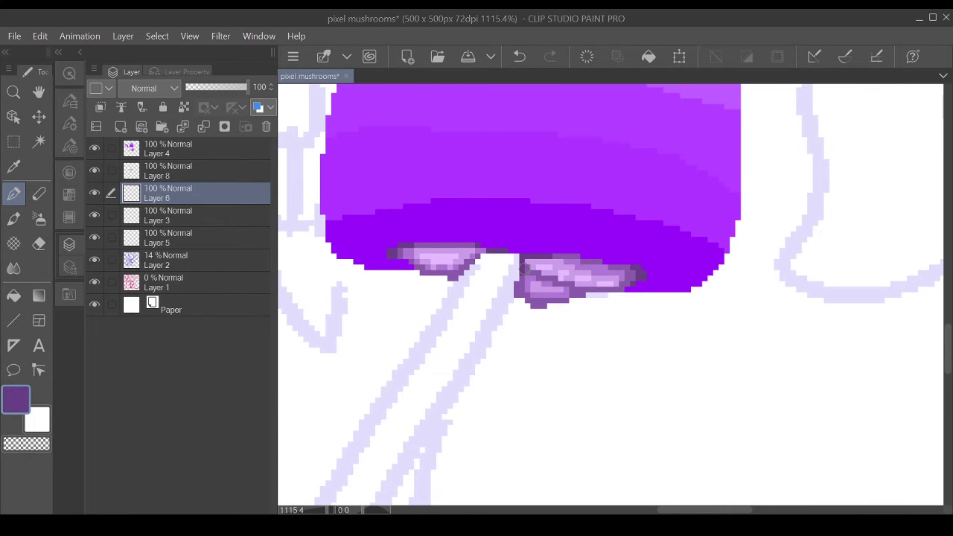
pyautogui.moveTo(518, 289); pyautogui.dragTo(420, 261)
# - Merge the upper gill layers together with the cap layer, Layer 4
pyautogui.scroll(-6, 638, 414)
pyautogui.hotkey('ctrl', 'e')
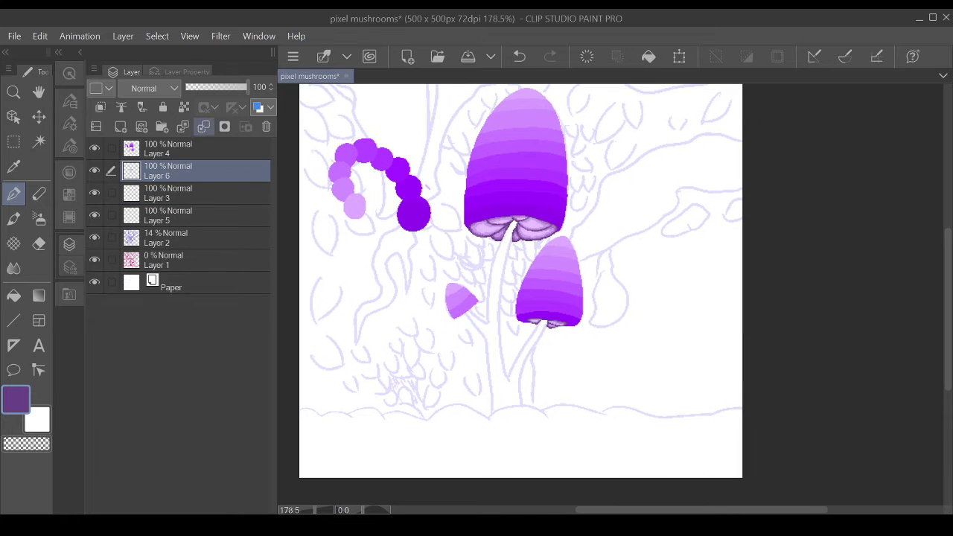
pyautogui.hotkey('ctrl', 'e')
# - Draw a very dark purple rim between the cap and the gills on the large and right mushrooms
pyautogui.scroll(6, 482, 221)
pyautogui.moveTo(768, 227)
pyautogui.mouseDown()
pyautogui.moveTo(668, 197)
pyautogui.moveTo(421, 240)
pyautogui.mouseUp()
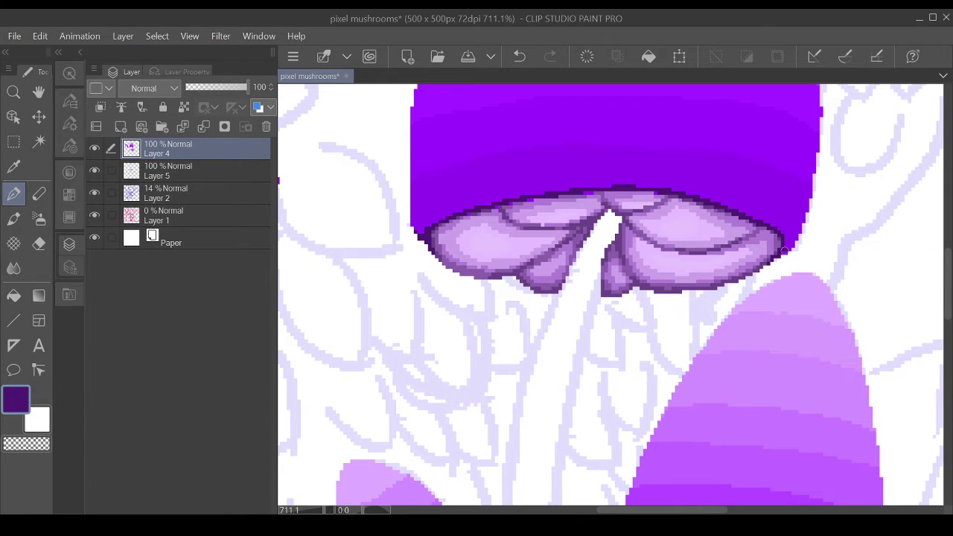
pyautogui.scroll(1, 588, 137)
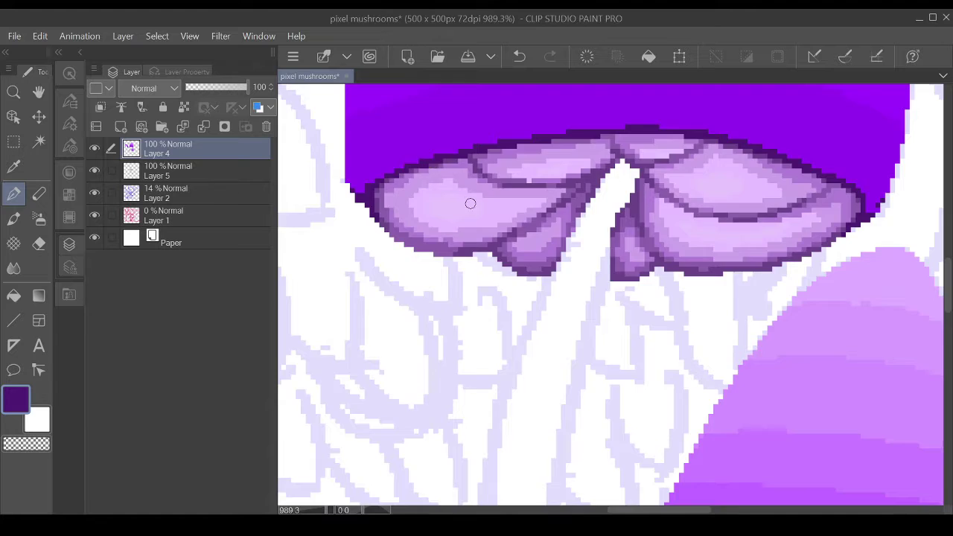
pyautogui.scroll(1, 623, 383)
pyautogui.moveTo(588, 292)
pyautogui.mouseDown()
pyautogui.moveTo(450, 255)
pyautogui.moveTo(619, 265)
pyautogui.mouseUp()
pyautogui.moveTo(632, 262)
pyautogui.mouseDown()
pyautogui.moveTo(600, 257)
pyautogui.moveTo(492, 282)
pyautogui.mouseUp()
pyautogui.scroll(-8, 777, 307)
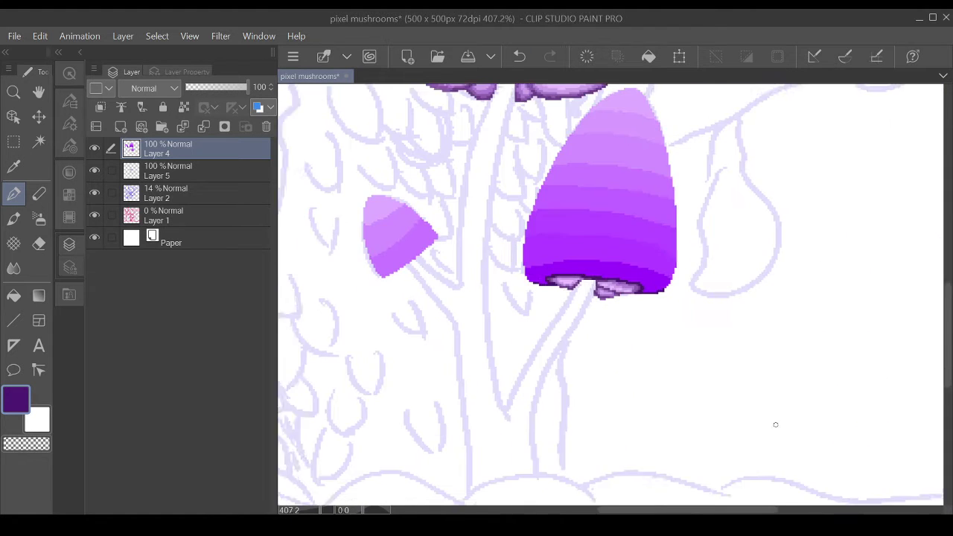
# - Paint a vivid purple band along the lower edge of the small left cap, using the right cap's dark band colour
pyautogui.keyDown('alt'); pyautogui.click(625, 266); pyautogui.keyUp('alt')
pyautogui.scroll(8, 500, 261)
pyautogui.moveTo(555, 192); pyautogui.dragTo(406, 304)
pyautogui.scroll(1, 503, 271)
pyautogui.scroll(-8, 503, 271)
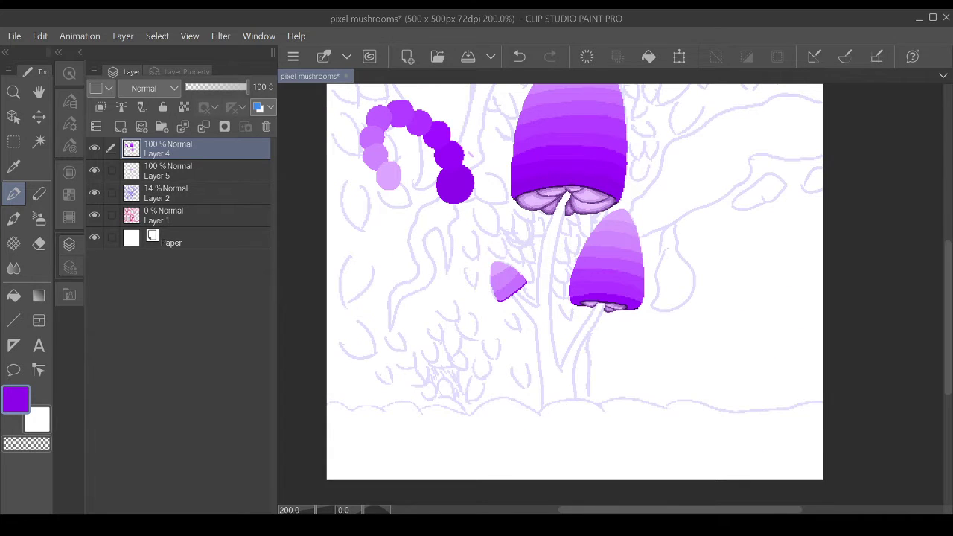
# - Merge the painted layers into Layer 5 and add Layer 3 at the top of the stack
pyautogui.hotkey('ctrl', 'e')
pyautogui.click(121, 127)
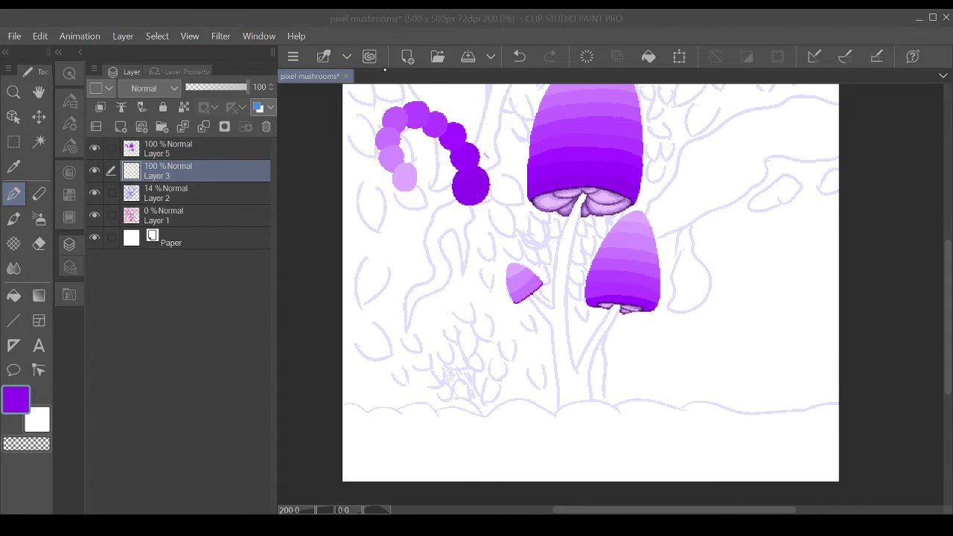
pyautogui.hotkey('ctrl', 'z')
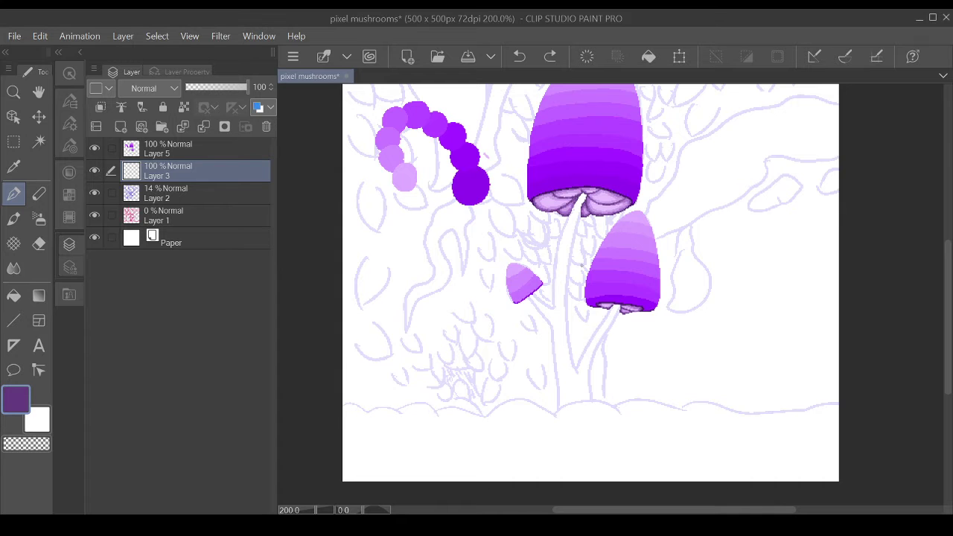
pyautogui.scroll(3, 563, 226)
pyautogui.hotkey('ctrl', 'y')
# - Ink both edges of the tall central stalk and of the right mushroom's branching stalk in dark purple on Layer 3
pyautogui.moveTo(602, 162); pyautogui.dragTo(566, 232)
pyautogui.moveTo(625, 143); pyautogui.dragTo(593, 245)
pyautogui.moveTo(567, 229)
pyautogui.mouseDown()
pyautogui.moveTo(550, 280)
pyautogui.moveTo(542, 438)
pyautogui.mouseUp()
pyautogui.moveTo(594, 246)
pyautogui.mouseDown()
pyautogui.moveTo(581, 274)
pyautogui.moveTo(573, 417)
pyautogui.mouseUp()
pyautogui.moveTo(573, 417)
pyautogui.mouseDown()
pyautogui.moveTo(563, 244)
pyautogui.moveTo(596, 423)
pyautogui.mouseUp()
pyautogui.moveTo(684, 257)
pyautogui.mouseDown()
pyautogui.moveTo(595, 419)
pyautogui.moveTo(622, 449)
pyautogui.mouseUp()
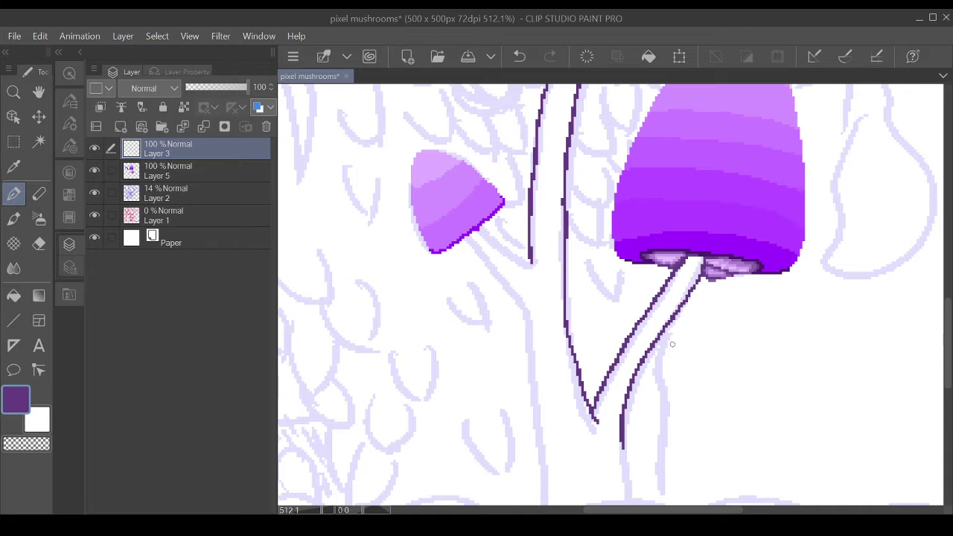
# - Ink the small left mushroom's stalk in dark purple, joining it to the tall central stalk
pyautogui.scroll(5, 802, 383)
pyautogui.scroll(-4, 802, 383)
pyautogui.moveTo(551, 268); pyautogui.dragTo(543, 220)
pyautogui.moveTo(542, 220)
pyautogui.mouseDown()
pyautogui.moveTo(512, 224)
pyautogui.moveTo(462, 168)
pyautogui.mouseUp()
pyautogui.moveTo(439, 182); pyautogui.dragTo(533, 307)
pyautogui.moveTo(440, 168); pyautogui.dragTo(463, 183)
# - Ink both lower edges of the main stalk down to the ground and close its base in dark purple
pyautogui.scroll(-4, 611, 298)
pyautogui.moveTo(545, 168); pyautogui.dragTo(559, 365)
pyautogui.moveTo(634, 293); pyautogui.dragTo(645, 341)
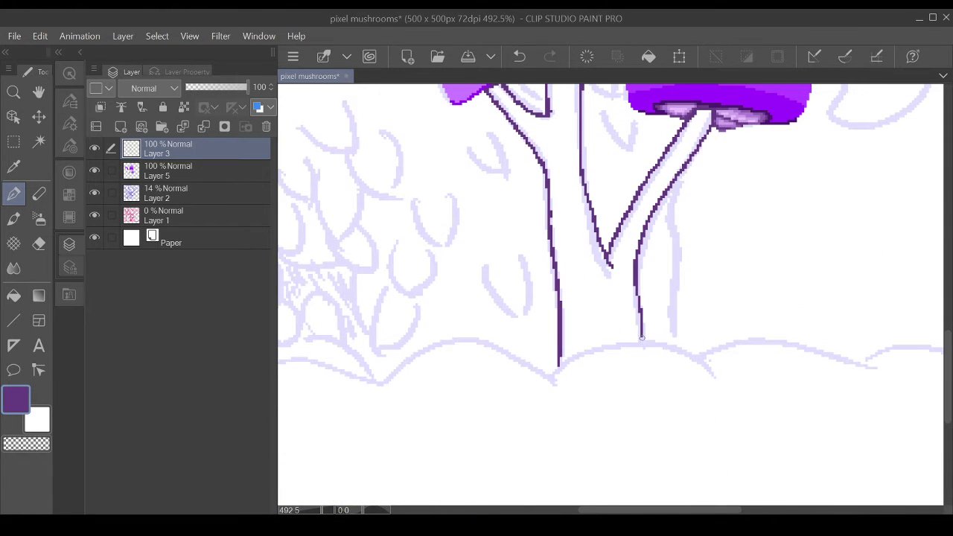
pyautogui.moveTo(560, 363); pyautogui.dragTo(645, 340)
# - Fill the outlined mushroom stalks with dark purple and save the drawing
pyautogui.press('g')
pyautogui.click(595, 313)
pyautogui.scroll(-2, 595, 313)
pyautogui.scroll(-7, 605, 311)
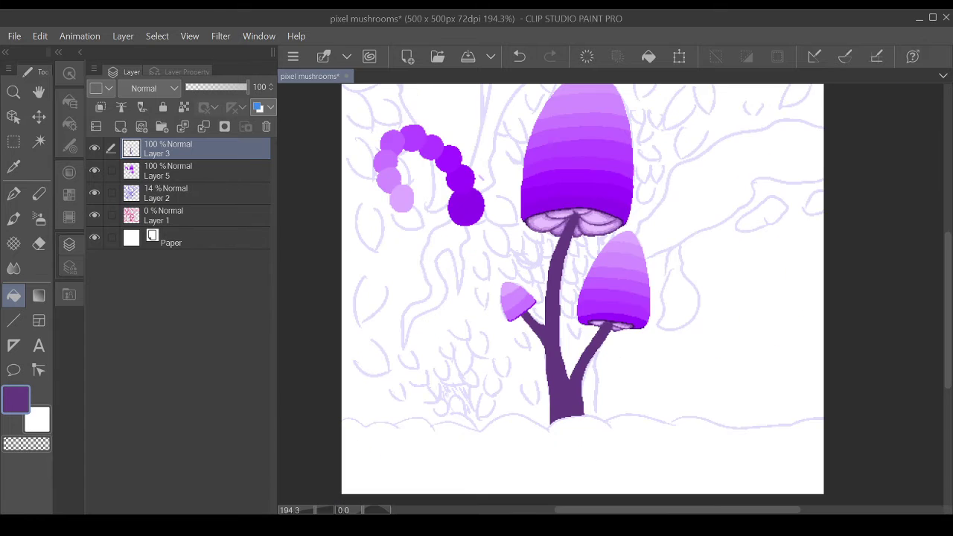
pyautogui.scroll(-2, 623, 329)
pyautogui.hotkey('ctrl', 's')
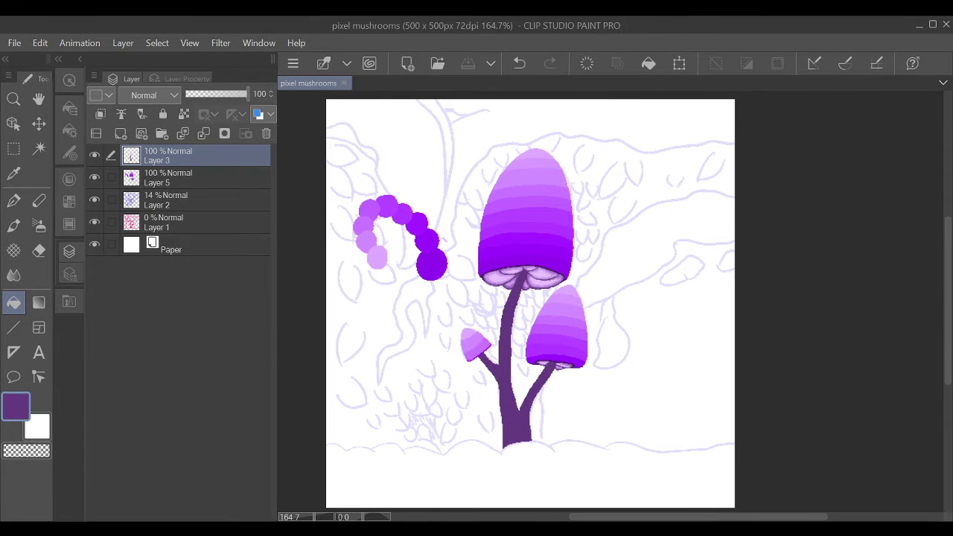
pyautogui.scroll(-2, 530, 298)
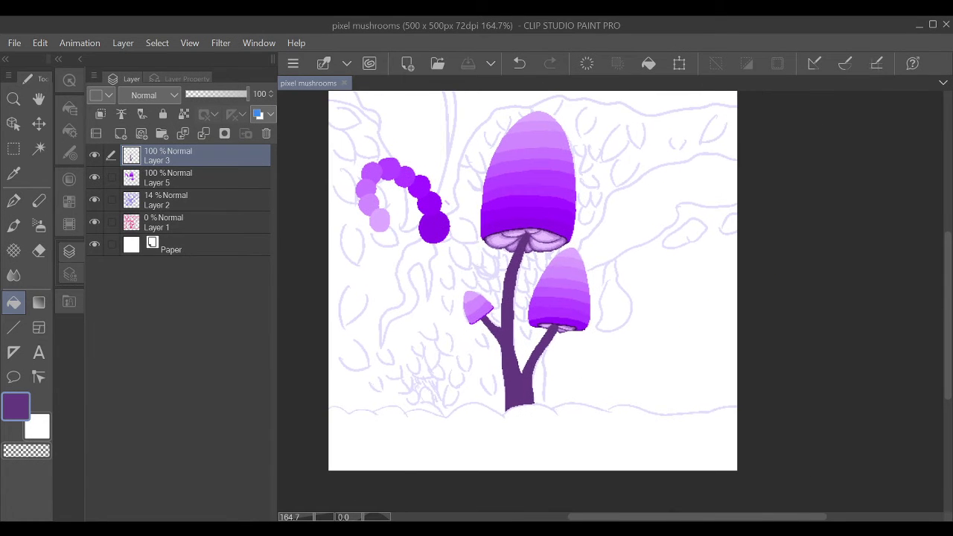
# - Add a layer above Layer 3 and paint a vivid purple light band along the stalks using the darkest palette swatch
pyautogui.scroll(3, 530, 298)
pyautogui.hotkey('ctrl', 'shift', 'n')
pyautogui.scroll(-1, 530, 298)
pyautogui.press('p')
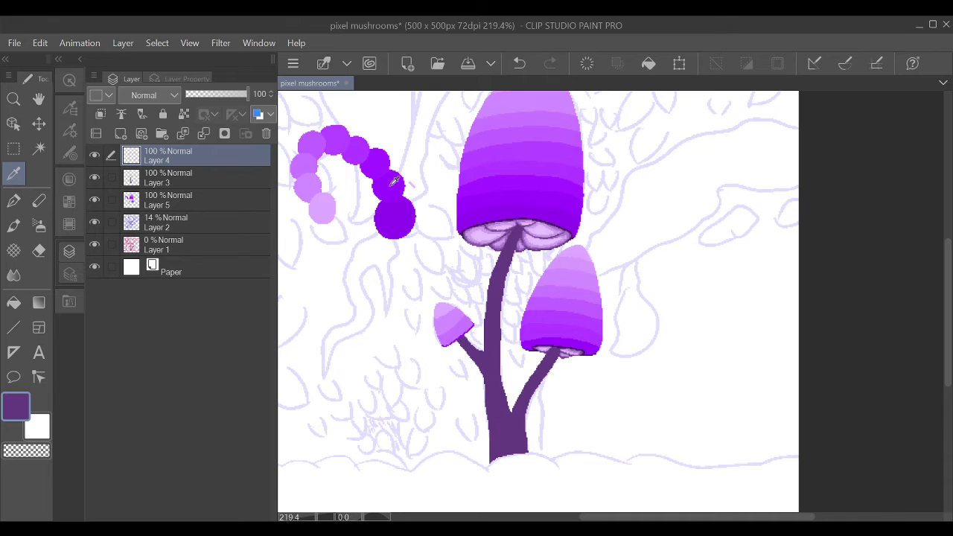
pyautogui.keyDown('alt'); pyautogui.click(399, 210); pyautogui.keyUp('alt')
pyautogui.scroll(3, 518, 223)
pyautogui.press('[')
pyautogui.moveTo(517, 115); pyautogui.dragTo(494, 182)
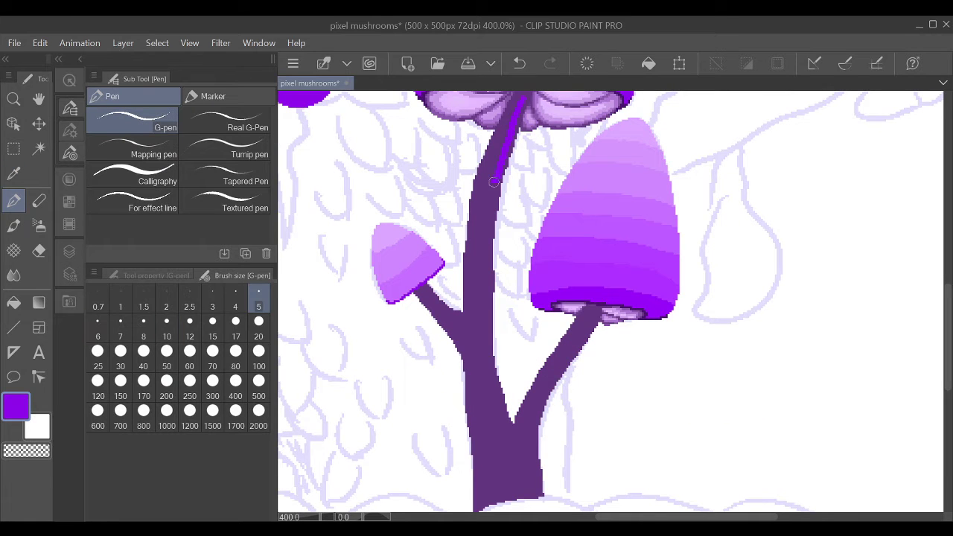
pyautogui.moveTo(469, 221); pyautogui.dragTo(461, 295)
pyautogui.moveTo(465, 319); pyautogui.dragTo(503, 408)
pyautogui.moveTo(517, 120)
pyautogui.mouseDown()
pyautogui.moveTo(495, 189)
pyautogui.moveTo(488, 317)
pyautogui.moveTo(497, 395)
pyautogui.mouseUp()
# - Lower Layer 4's opacity to 62% and clean the light band's edges along the stalks with the Hard eraser
pyautogui.click(69, 251)
pyautogui.moveTo(215, 94); pyautogui.dragTo(224, 94)
pyautogui.press('e')
pyautogui.moveTo(504, 179); pyautogui.dragTo(496, 354)
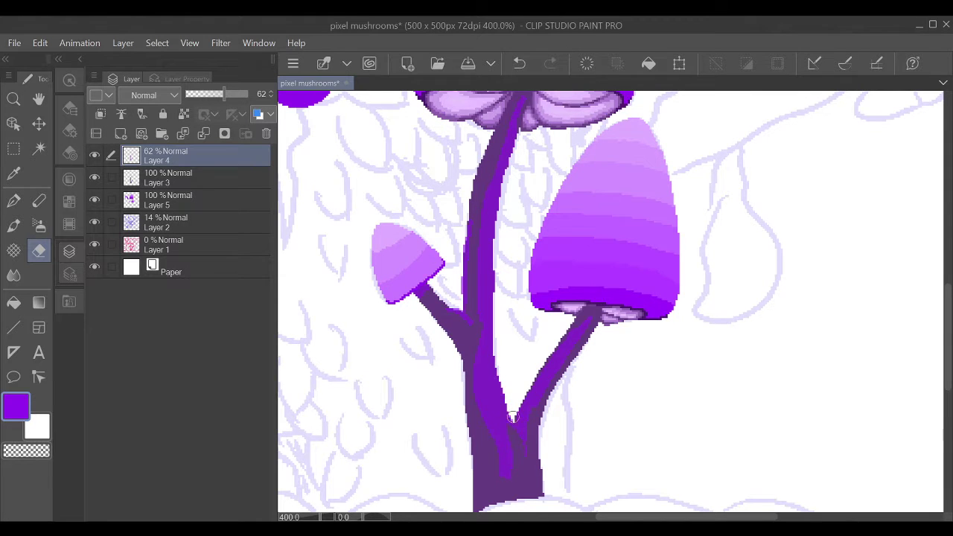
pyautogui.scroll(5, 513, 417)
pyautogui.press('p')
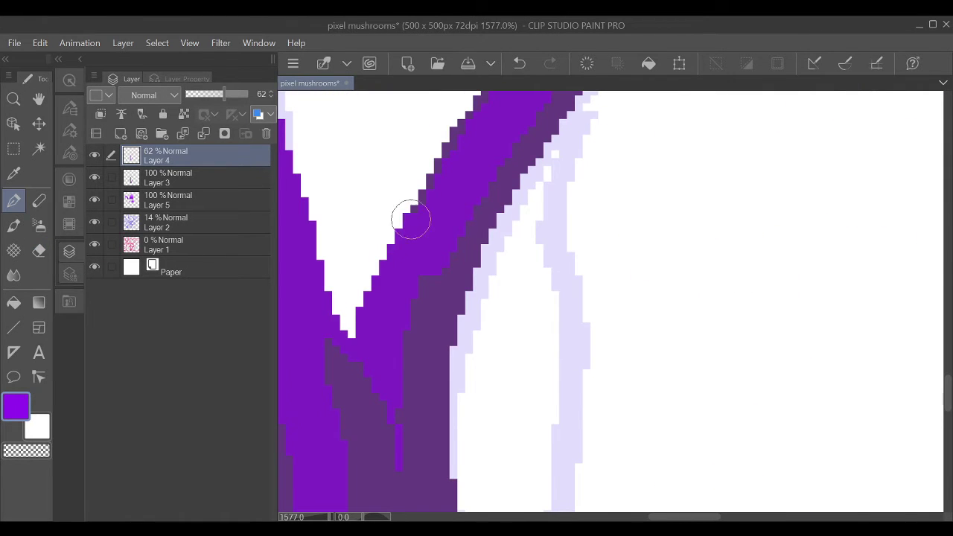
pyautogui.scroll(-4, 829, 466)
pyautogui.scroll(3, 745, 298)
pyautogui.press('e')
pyautogui.scroll(-4, 857, 421)
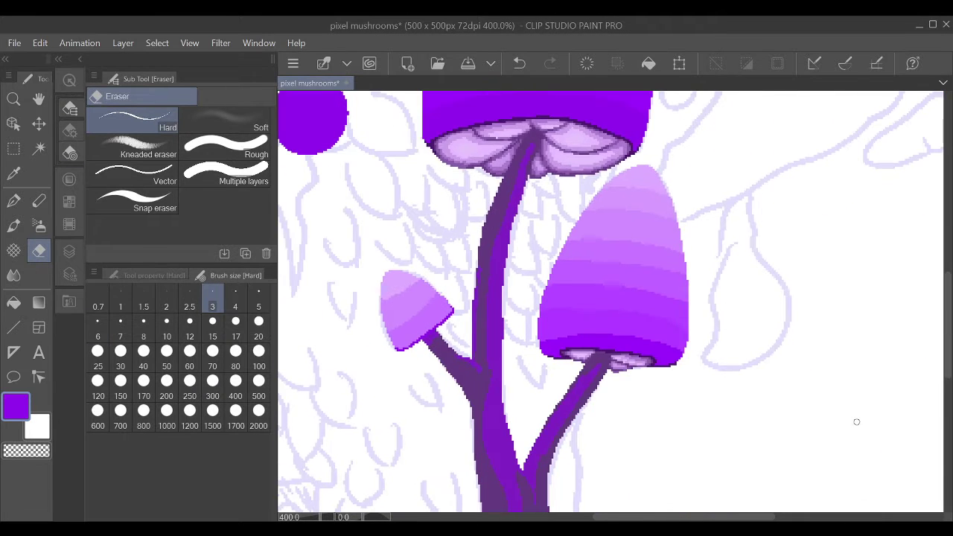
# - Set Layer 4's opacity to 30% and add a new layer above it
pyautogui.click(69, 251)
pyautogui.moveTo(521, 514); pyautogui.dragTo(512, 419)
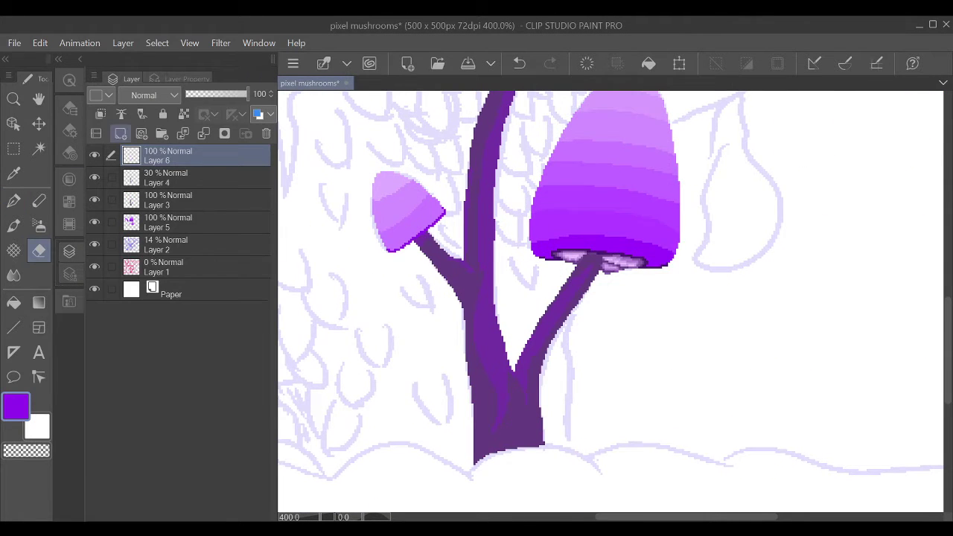
pyautogui.moveTo(494, 189); pyautogui.dragTo(513, 309)
# - Paint a narrower vivid purple highlight along the tall central stalk's right edge on Layer 6
pyautogui.press('p')
pyautogui.moveTo(533, 218); pyautogui.dragTo(513, 319)
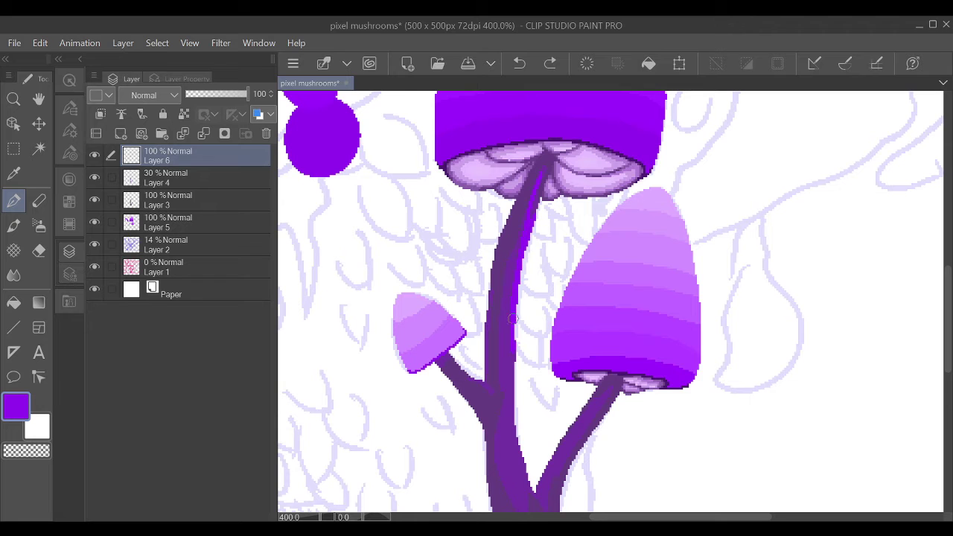
pyautogui.hotkey('ctrl', 'z')
pyautogui.moveTo(510, 409); pyautogui.dragTo(475, 277)
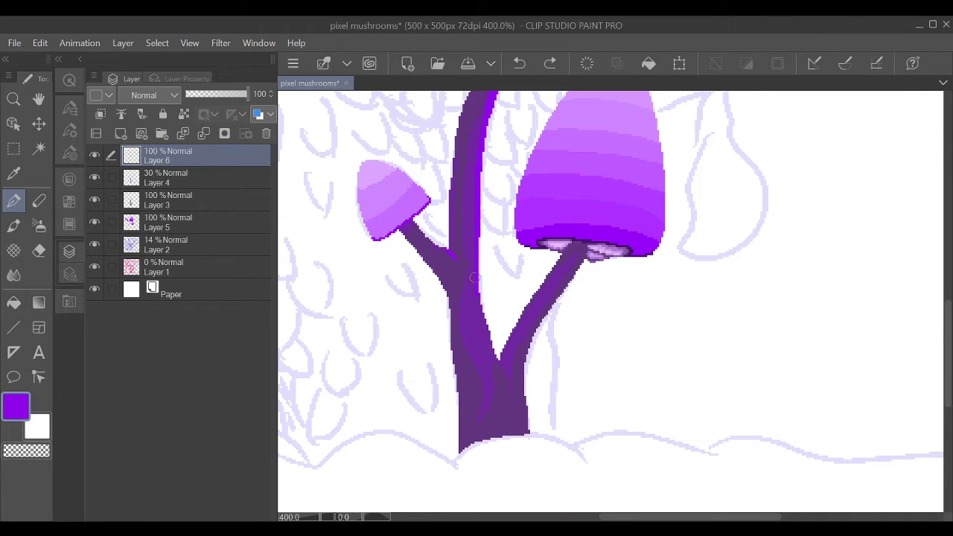
# - Erase the excess highlight along the stalks and set Layer 6's opacity to 79%
pyautogui.moveTo(248, 94); pyautogui.dragTo(228, 94)
pyautogui.scroll(5, 476, 320)
pyautogui.press('e')
pyautogui.moveTo(468, 347); pyautogui.dragTo(464, 376)
pyautogui.scroll(-3, 553, 200)
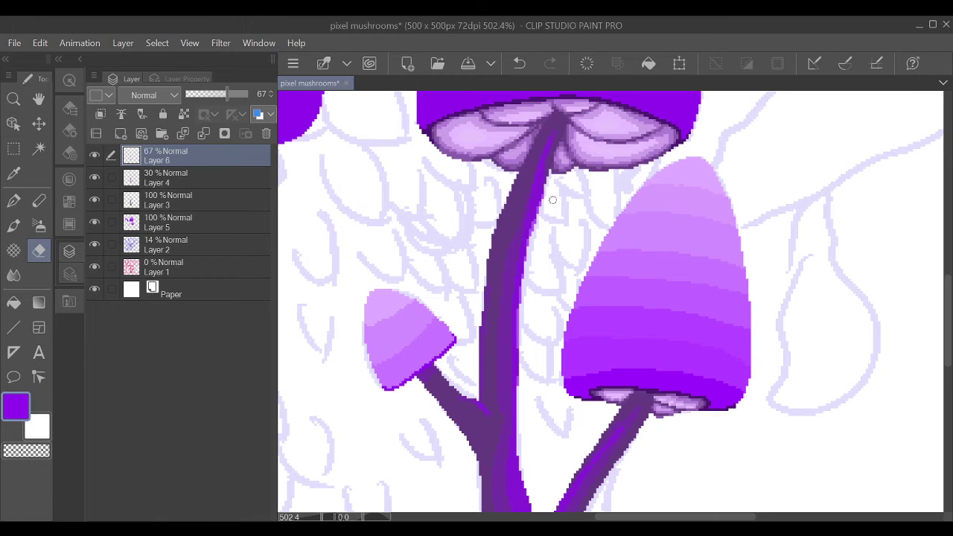
pyautogui.scroll(-1, 519, 298)
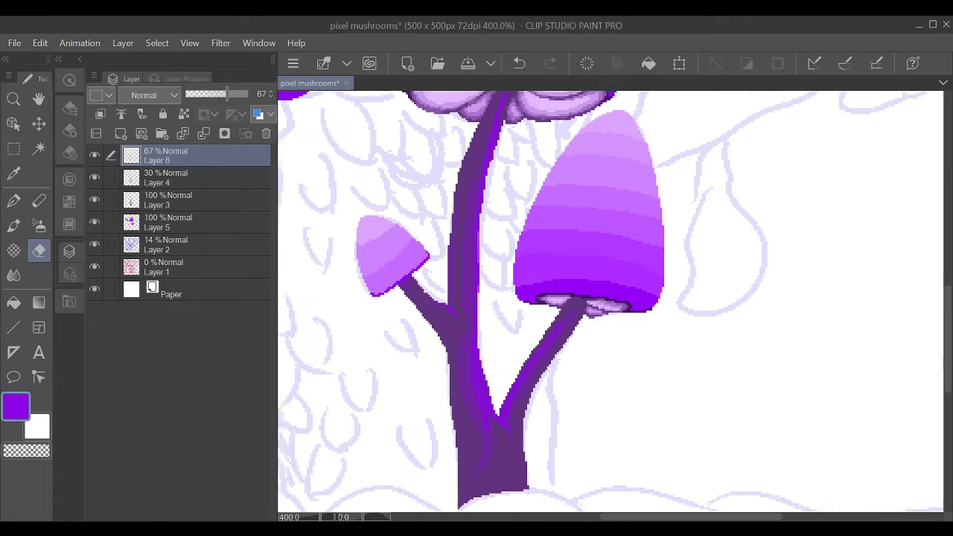
pyautogui.scroll(-2, 503, 316)
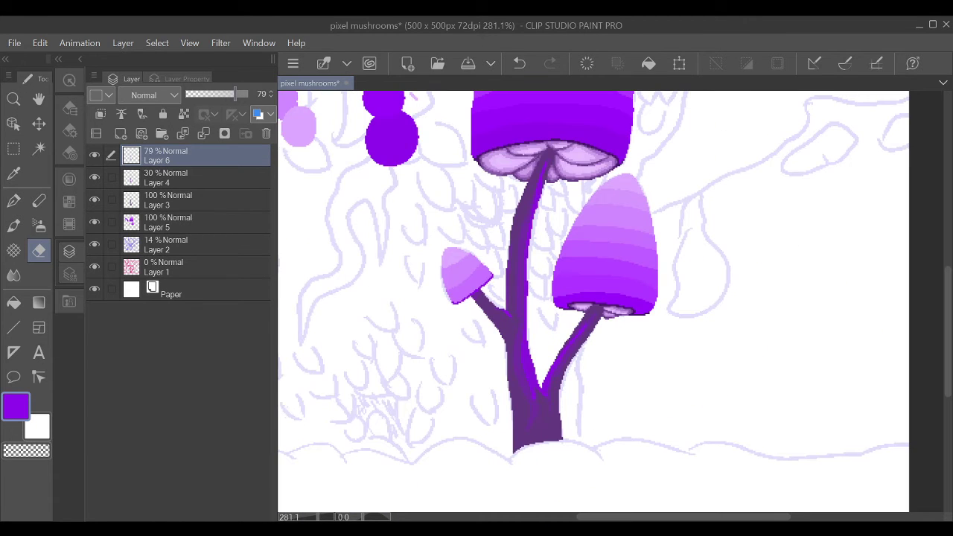
# - Merge the highlight layers into Layer 3 and paint a lighter purple rim on the upper central stalk on a new layer
pyautogui.hotkey('ctrl', 'e')
pyautogui.scroll(3, 574, 156)
pyautogui.press('p')
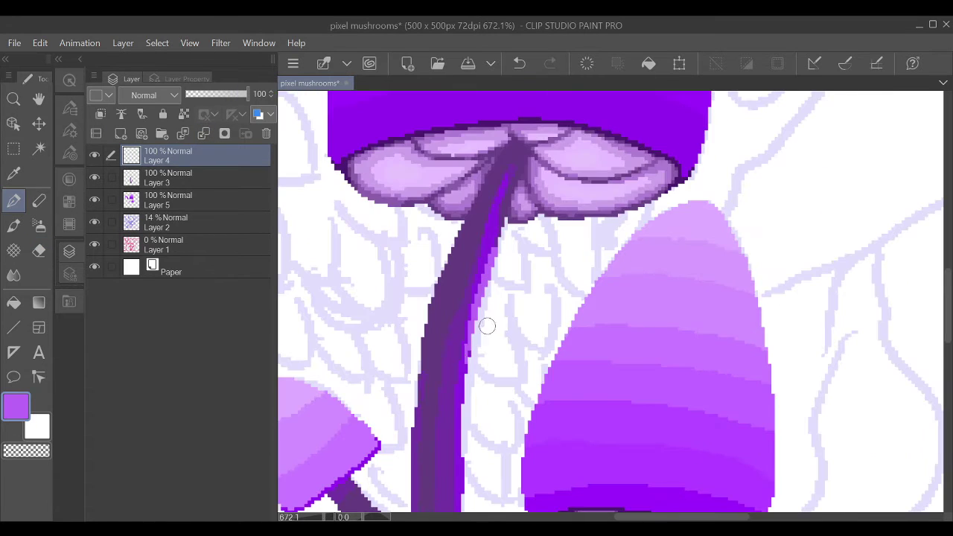
pyautogui.hotkey('ctrl', 'z')
pyautogui.scroll(-1, 879, 266)
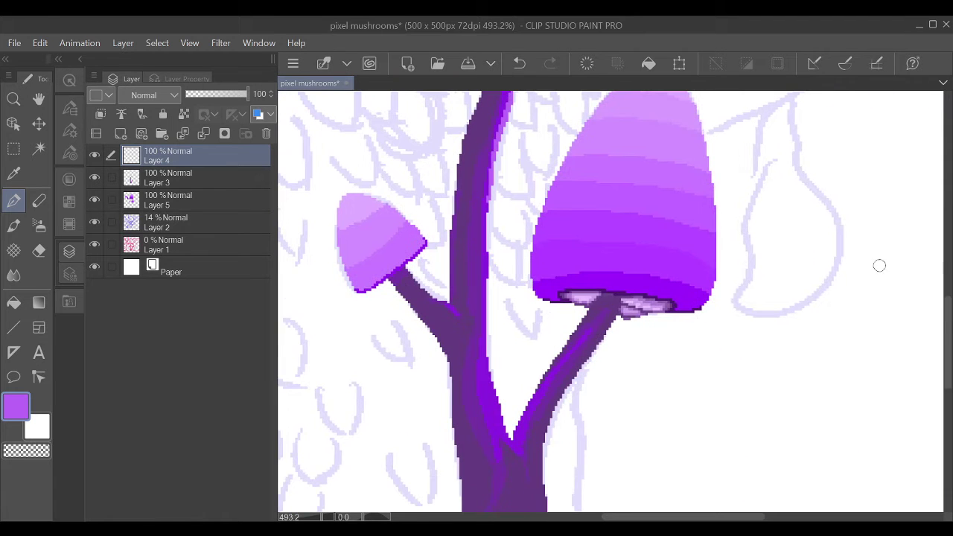
# - Extend the lighter purple rim down the central stalk and along the right and small left branches
pyautogui.moveTo(548, 372)
pyautogui.mouseDown()
pyautogui.moveTo(518, 445)
pyautogui.moveTo(485, 333)
pyautogui.moveTo(489, 194)
pyautogui.mouseUp()
pyautogui.moveTo(409, 274); pyautogui.dragTo(458, 317)
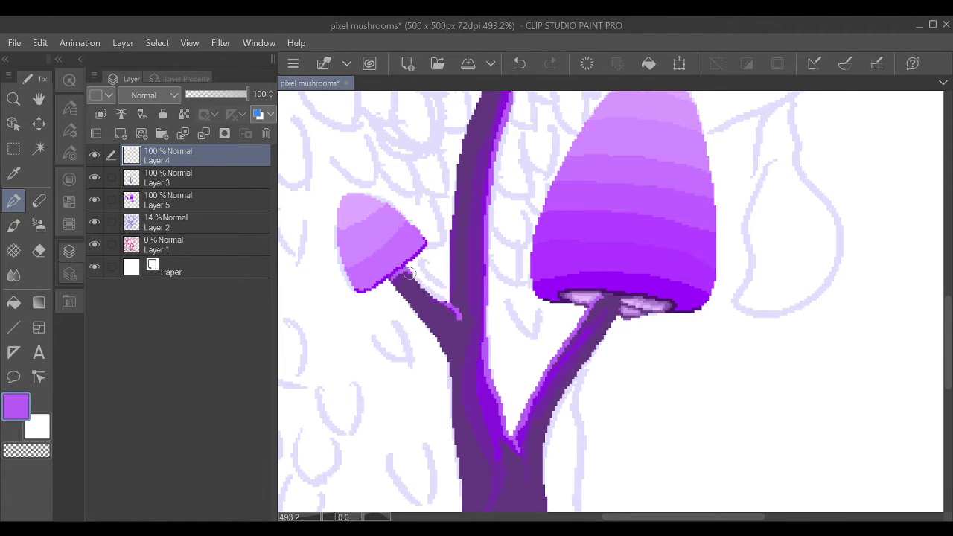
pyautogui.hotkey('ctrl', 'z')
pyautogui.scroll(-1, 428, 288)
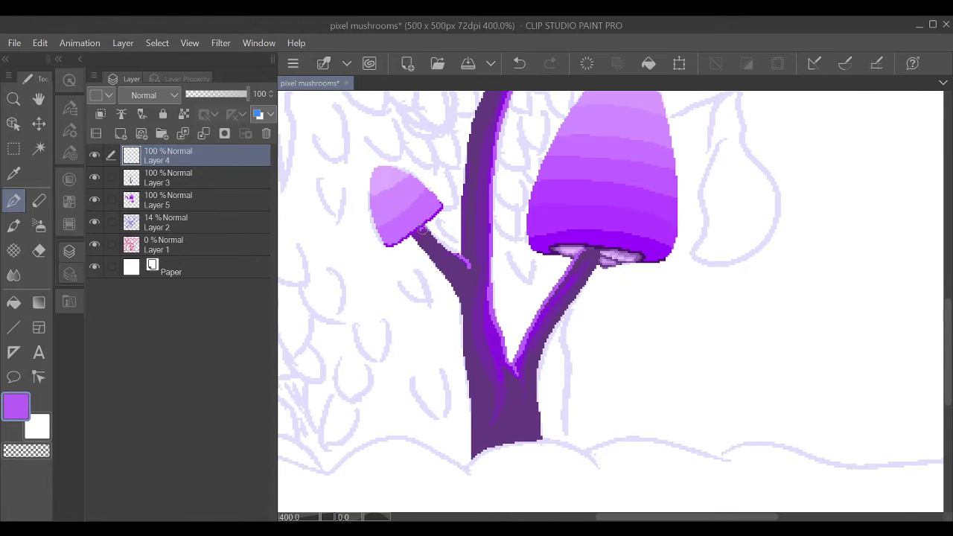
pyautogui.scroll(3, 530, 162)
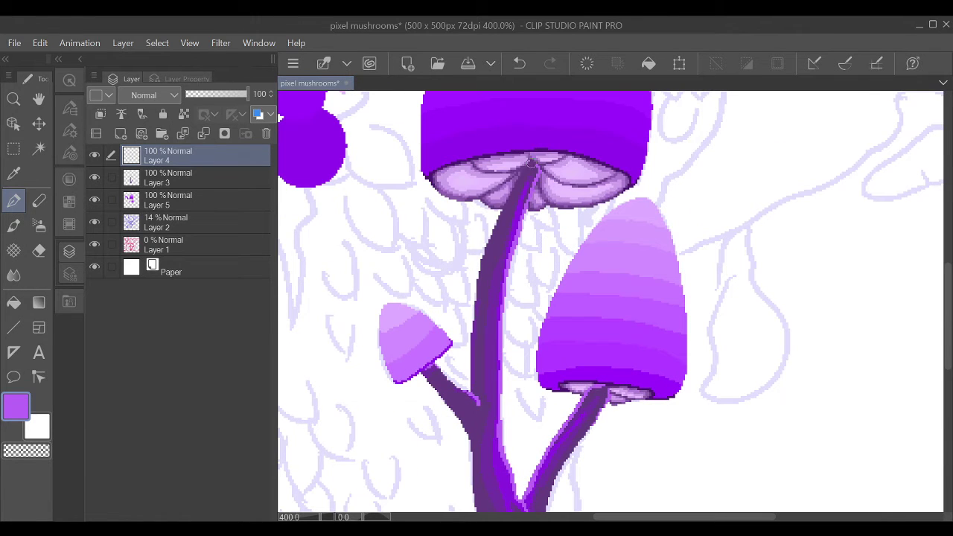
pyautogui.scroll(-3, 518, 177)
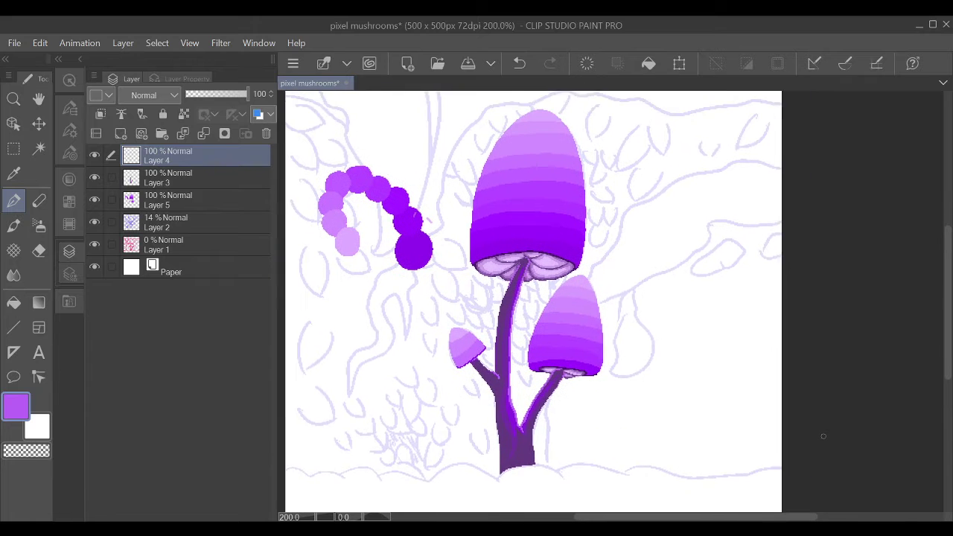
# - Paint a very dark purple shadow along the left edge of the central stalk, starting beneath the large cap
pyautogui.hotkey('ctrl', 'z')
pyautogui.hotkey('ctrl', 'y')
pyautogui.scroll(5, 521, 245)
pyautogui.moveTo(570, 101); pyautogui.dragTo(531, 209)
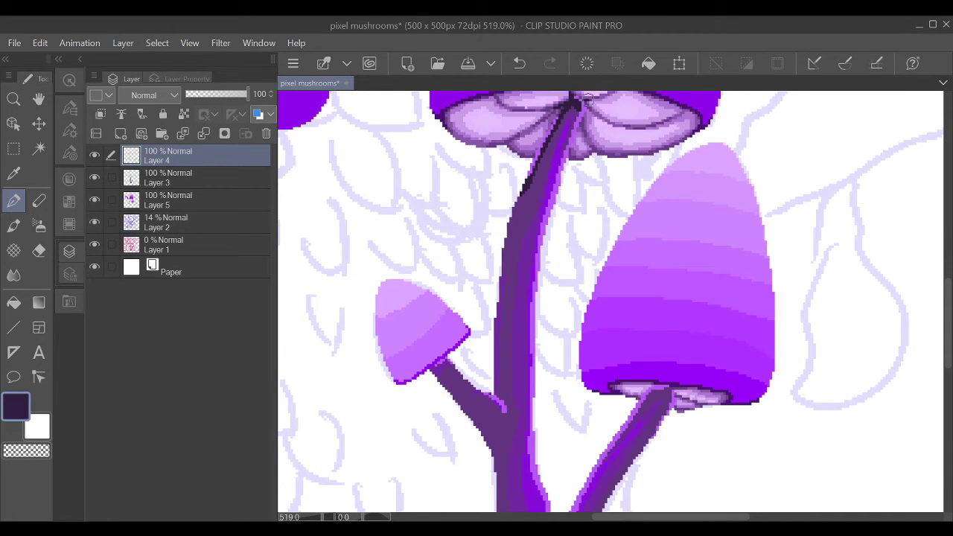
pyautogui.scroll(-4, 552, 111)
pyautogui.click(519, 63)
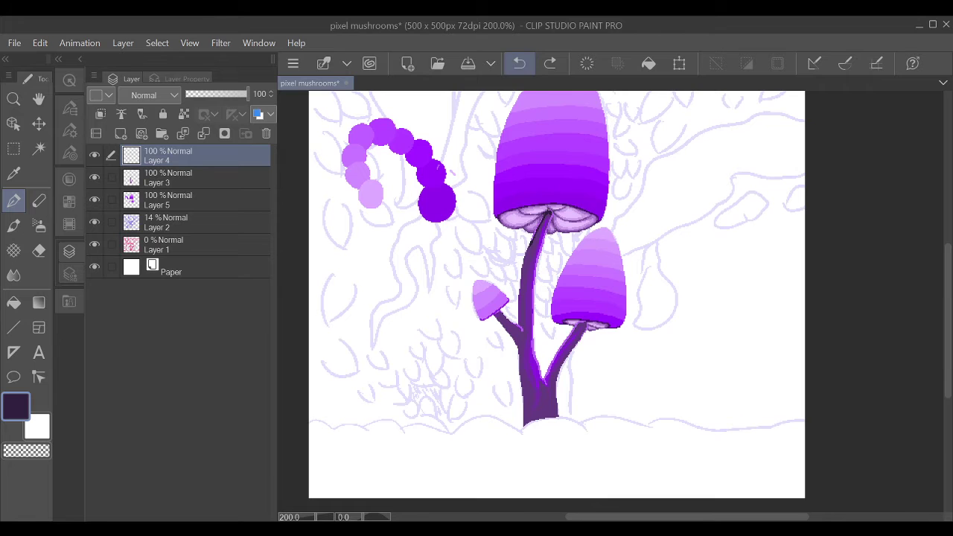
pyautogui.scroll(5, 551, 223)
pyautogui.hotkey('ctrl', 'y')
pyautogui.hotkey('ctrl', 'y')
# - Outline the trunk's base, its outer edges and the undersides of both branches in very dark purple
pyautogui.moveTo(410, 426)
pyautogui.mouseDown()
pyautogui.moveTo(410, 284)
pyautogui.moveTo(481, 402)
pyautogui.mouseUp()
pyautogui.moveTo(482, 304); pyautogui.dragTo(484, 321)
pyautogui.moveTo(480, 402)
pyautogui.mouseDown()
pyautogui.moveTo(447, 224)
pyautogui.moveTo(460, 393)
pyautogui.moveTo(555, 381)
pyautogui.moveTo(521, 277)
pyautogui.mouseUp()
pyautogui.moveTo(623, 157)
pyautogui.mouseDown()
pyautogui.moveTo(555, 256)
pyautogui.moveTo(547, 335)
pyautogui.mouseUp()
pyautogui.scroll(-4, 547, 276)
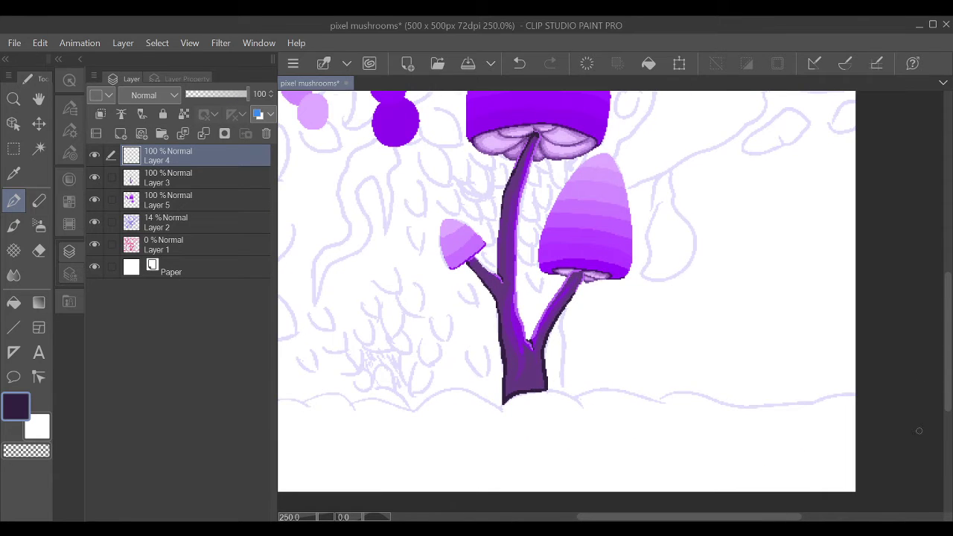
# - Merge Layer 4 into Layer 3 and erase the row of purple palette swatches from Layer 5
pyautogui.scroll(-1, 918, 431)
pyautogui.click(203, 134)
pyautogui.scroll(-1, 532, 302)
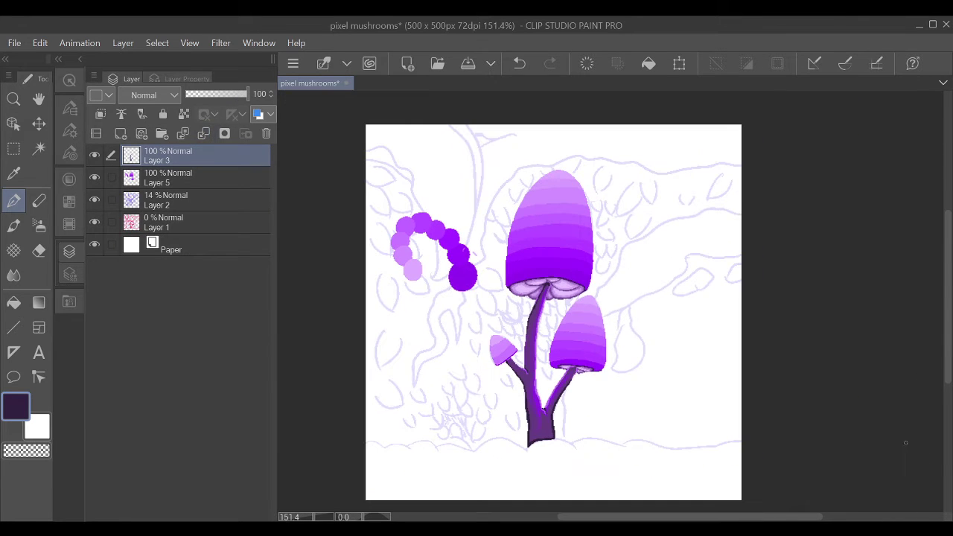
pyautogui.press('e')
pyautogui.moveTo(394, 194); pyautogui.dragTo(465, 279)
pyautogui.click(168, 177)
pyautogui.click(168, 155)
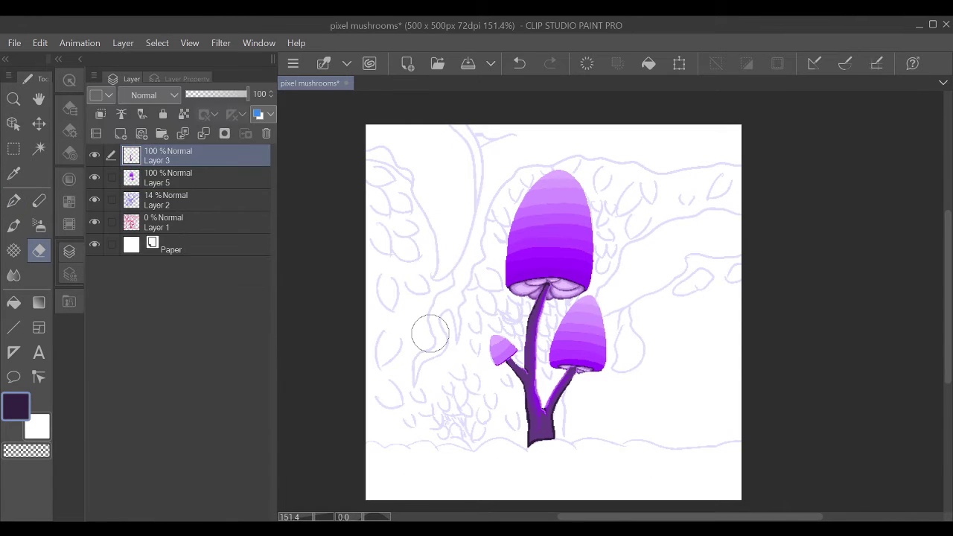
pyautogui.press('p')
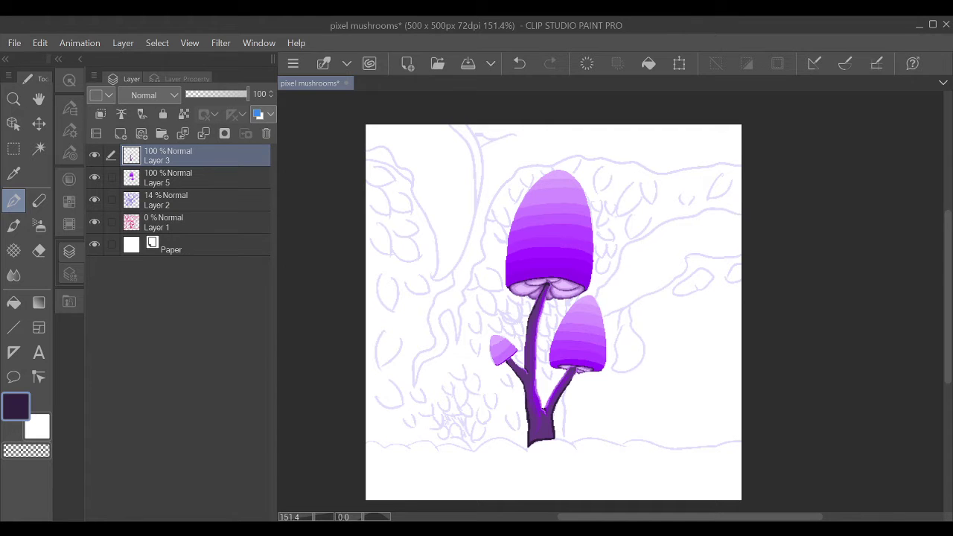
# - Add a layer above the Layer 2 sketch and ink the upper-left leaf cluster in very dark green with a size 3 G-pen
pyautogui.click(168, 199)
pyautogui.hotkey('ctrl', 'shift', 'n')
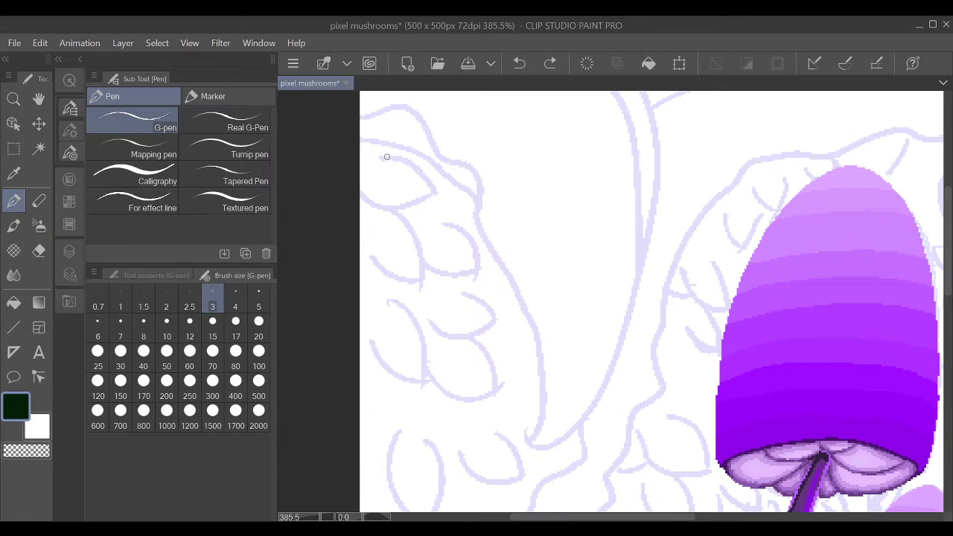
pyautogui.moveTo(383, 154)
pyautogui.mouseDown()
pyautogui.moveTo(415, 169)
pyautogui.moveTo(371, 202)
pyautogui.moveTo(432, 191)
pyautogui.mouseUp()
pyautogui.moveTo(371, 202)
pyautogui.mouseDown()
pyautogui.moveTo(438, 201)
pyautogui.moveTo(422, 281)
pyautogui.mouseUp()
pyautogui.moveTo(370, 253); pyautogui.dragTo(421, 280)
pyautogui.moveTo(440, 216); pyautogui.dragTo(483, 277)
pyautogui.moveTo(422, 270)
pyautogui.mouseDown()
pyautogui.moveTo(480, 275)
pyautogui.moveTo(507, 321)
pyautogui.mouseUp()
pyautogui.moveTo(506, 322)
pyautogui.mouseDown()
pyautogui.moveTo(428, 321)
pyautogui.moveTo(428, 395)
pyautogui.mouseUp()
# - Ink the separate larger leaves below the upper-left cluster in very dark green
pyautogui.moveTo(395, 301)
pyautogui.mouseDown()
pyautogui.moveTo(431, 364)
pyautogui.moveTo(432, 208)
pyautogui.mouseUp()
pyautogui.moveTo(430, 265); pyautogui.dragTo(509, 298)
pyautogui.moveTo(367, 253); pyautogui.dragTo(402, 370)
pyautogui.moveTo(395, 257); pyautogui.dragTo(421, 347)
pyautogui.moveTo(378, 393); pyautogui.dragTo(362, 500)
pyautogui.moveTo(420, 413); pyautogui.dragTo(365, 499)
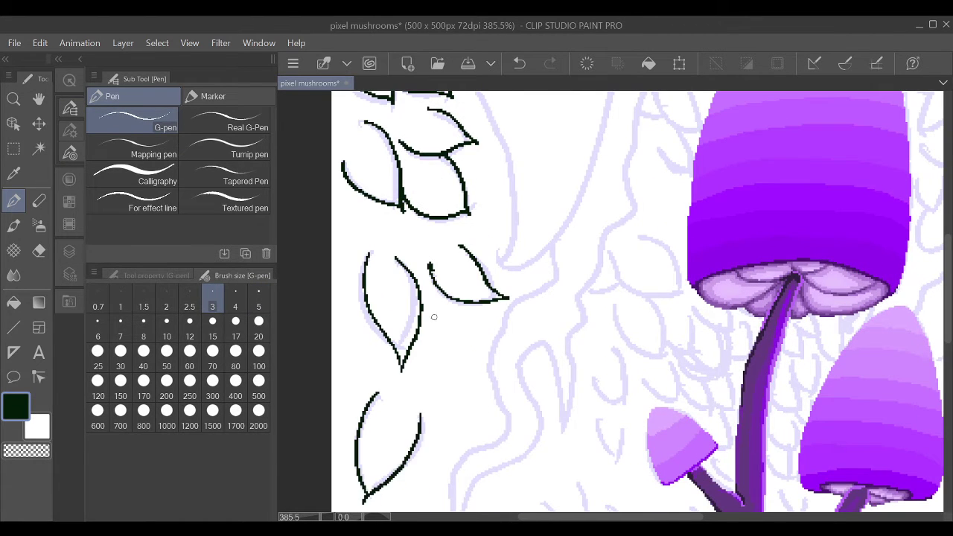
# - Ink the large lower-left leaf and the first small leaves of the ground cluster in very dark green
pyautogui.moveTo(434, 317); pyautogui.dragTo(408, 87)
pyautogui.moveTo(361, 289); pyautogui.dragTo(408, 363)
pyautogui.moveTo(332, 337); pyautogui.dragTo(431, 380)
pyautogui.moveTo(419, 322); pyautogui.dragTo(460, 350)
pyautogui.moveTo(441, 308); pyautogui.dragTo(476, 384)
pyautogui.moveTo(467, 347)
pyautogui.mouseDown()
pyautogui.moveTo(478, 387)
pyautogui.moveTo(513, 397)
pyautogui.moveTo(465, 390)
pyautogui.moveTo(492, 437)
pyautogui.mouseUp()
pyautogui.moveTo(499, 406); pyautogui.dragTo(526, 460)
pyautogui.moveTo(525, 439); pyautogui.dragTo(570, 469)
pyautogui.hotkey('ctrl', 'z')
pyautogui.moveTo(450, 406); pyautogui.dragTo(471, 448)
pyautogui.moveTo(474, 436); pyautogui.dragTo(493, 458)
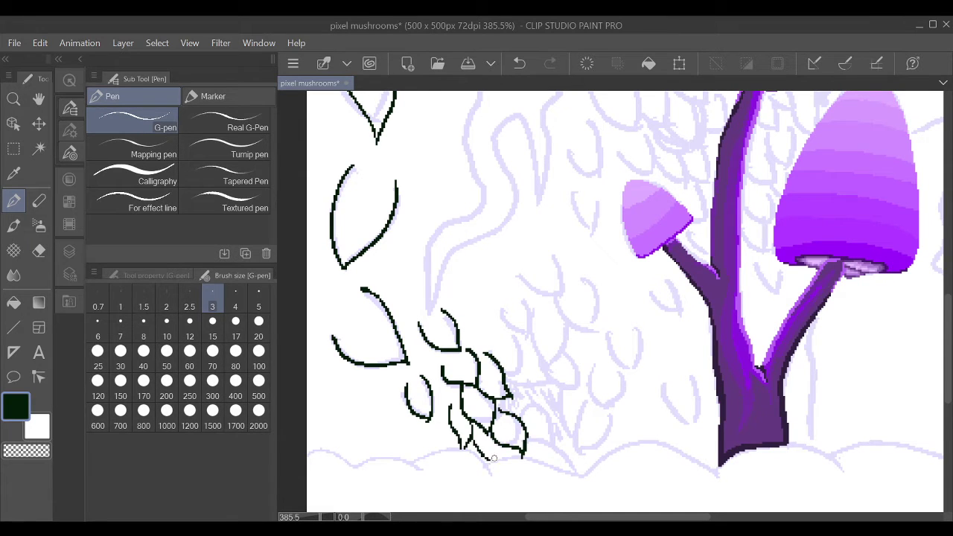
# - Extend the ground leaf cluster upward and toward the mushroom trunk with more overlapping dark green leaves
pyautogui.moveTo(407, 415); pyautogui.dragTo(383, 418)
pyautogui.moveTo(465, 280); pyautogui.dragTo(506, 301)
pyautogui.moveTo(481, 259); pyautogui.dragTo(506, 293)
pyautogui.moveTo(501, 303); pyautogui.dragTo(534, 346)
pyautogui.moveTo(520, 281); pyautogui.dragTo(597, 337)
pyautogui.moveTo(564, 307); pyautogui.dragTo(600, 340)
pyautogui.moveTo(538, 329); pyautogui.dragTo(585, 396)
pyautogui.moveTo(589, 363); pyautogui.dragTo(601, 423)
pyautogui.hotkey('ctrl', 'z')
pyautogui.moveTo(605, 365)
pyautogui.mouseDown()
pyautogui.moveTo(630, 424)
pyautogui.moveTo(601, 419)
pyautogui.mouseUp()
# - Ink the remaining leaves between the ground cluster and the trunk's base in very dark green
pyautogui.moveTo(609, 332); pyautogui.dragTo(637, 384)
pyautogui.moveTo(627, 319); pyautogui.dragTo(648, 378)
pyautogui.moveTo(564, 388); pyautogui.dragTo(588, 458)
pyautogui.moveTo(592, 394)
pyautogui.mouseDown()
pyautogui.moveTo(605, 444)
pyautogui.moveTo(589, 466)
pyautogui.mouseUp()
pyautogui.moveTo(500, 365); pyautogui.dragTo(527, 377)
pyautogui.moveTo(510, 334); pyautogui.dragTo(564, 402)
# - Ink the dark green leaves surrounding the small left mushroom cap and its stalk
pyautogui.scroll(-2, 548, 376)
pyautogui.moveTo(592, 340); pyautogui.dragTo(570, 377)
pyautogui.moveTo(544, 284); pyautogui.dragTo(551, 312)
pyautogui.moveTo(540, 260)
pyautogui.mouseDown()
pyautogui.moveTo(530, 288)
pyautogui.moveTo(578, 283)
pyautogui.mouseUp()
pyautogui.moveTo(573, 258); pyautogui.dragTo(598, 283)
pyautogui.moveTo(510, 235); pyautogui.dragTo(539, 266)
pyautogui.moveTo(522, 219)
pyautogui.mouseDown()
pyautogui.moveTo(537, 232)
pyautogui.moveTo(542, 218)
pyautogui.moveTo(484, 151)
pyautogui.mouseUp()
pyautogui.scroll(-2, 632, 283)
pyautogui.scroll(3, 631, 283)
pyautogui.moveTo(497, 197); pyautogui.dragTo(534, 245)
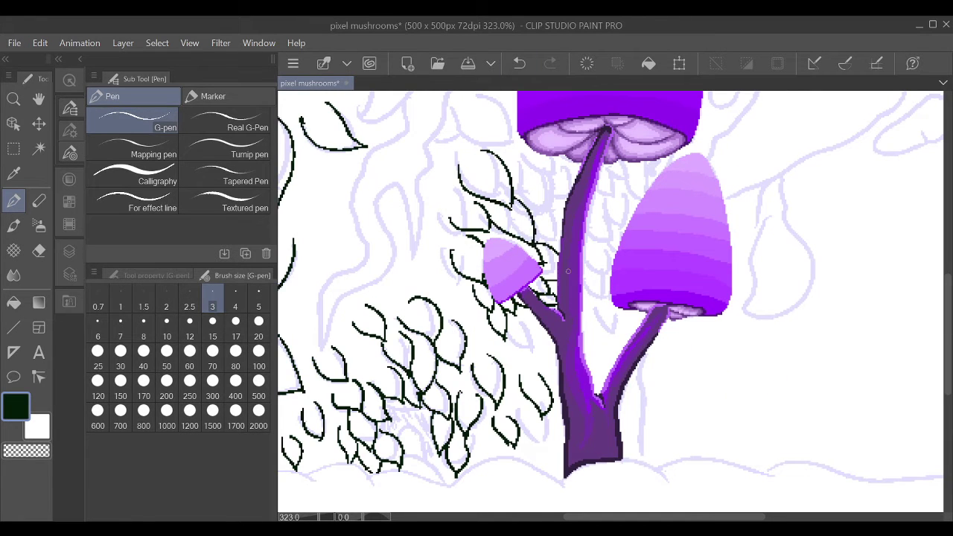
# - Ink the dark green leaves on both sides of the tall central stalk beneath the large cap
pyautogui.moveTo(547, 203)
pyautogui.mouseDown()
pyautogui.moveTo(555, 245)
pyautogui.moveTo(525, 162)
pyautogui.moveTo(614, 239)
pyautogui.moveTo(588, 265)
pyautogui.mouseUp()
pyautogui.moveTo(629, 187); pyautogui.dragTo(600, 205)
pyautogui.scroll(1, 502, 145)
pyautogui.moveTo(499, 191); pyautogui.dragTo(549, 265)
pyautogui.moveTo(555, 224); pyautogui.dragTo(565, 271)
pyautogui.moveTo(609, 238); pyautogui.dragTo(642, 285)
pyautogui.scroll(-3, 642, 285)
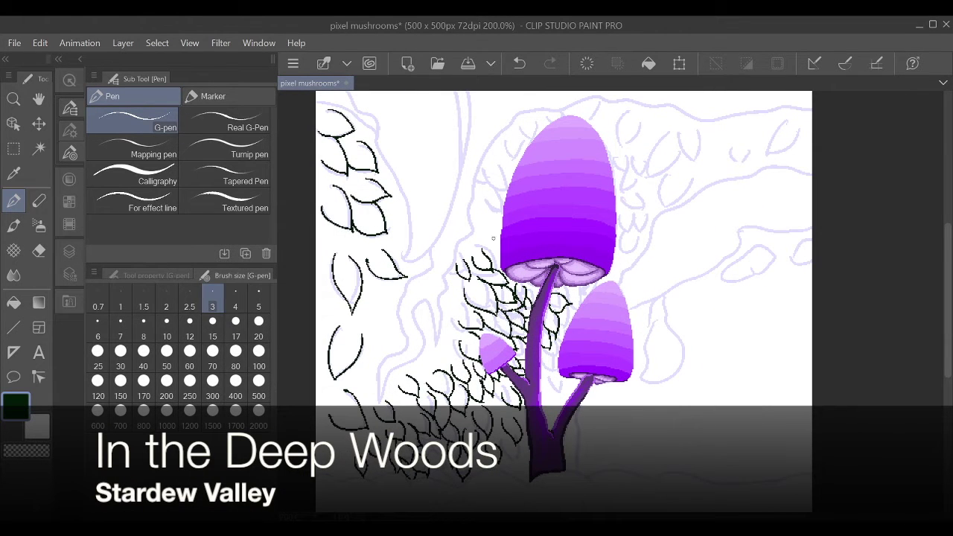
# - Ink dark green leaves up the large cap's left side and add small filler leaves along the canvas's left edge
pyautogui.moveTo(485, 189)
pyautogui.mouseDown()
pyautogui.moveTo(497, 162)
pyautogui.moveTo(481, 186)
pyautogui.mouseUp()
pyautogui.hotkey('ctrl', 'z')
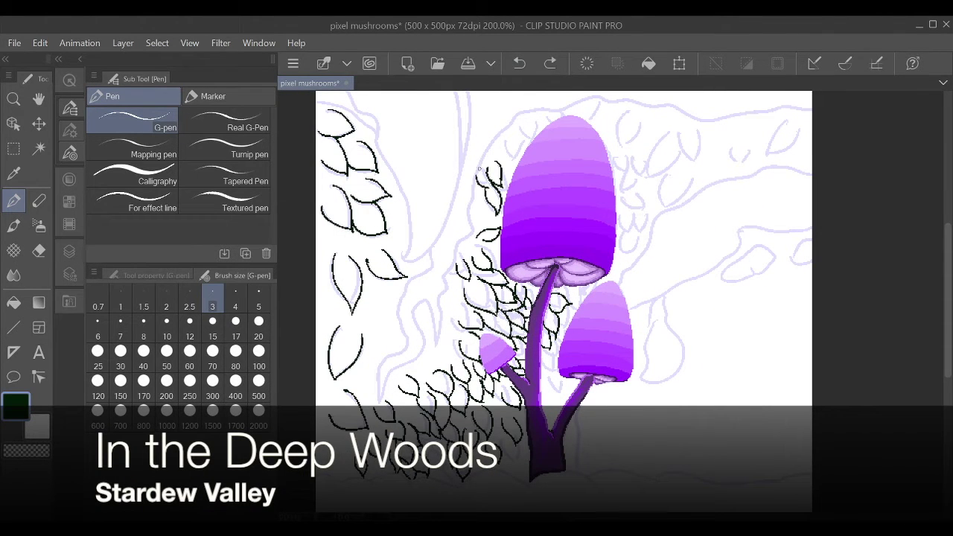
pyautogui.moveTo(490, 201); pyautogui.dragTo(473, 227)
pyautogui.click(520, 64)
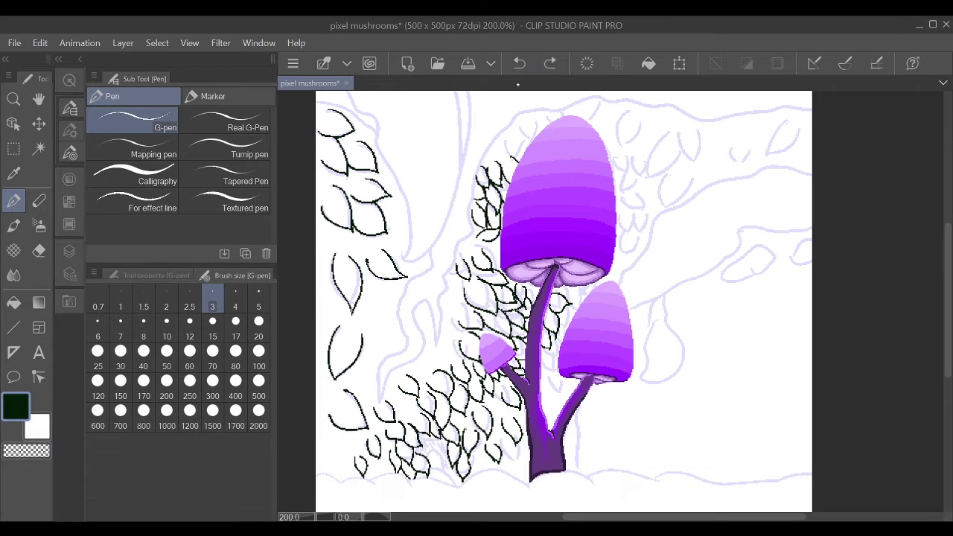
pyautogui.moveTo(531, 125); pyautogui.dragTo(519, 138)
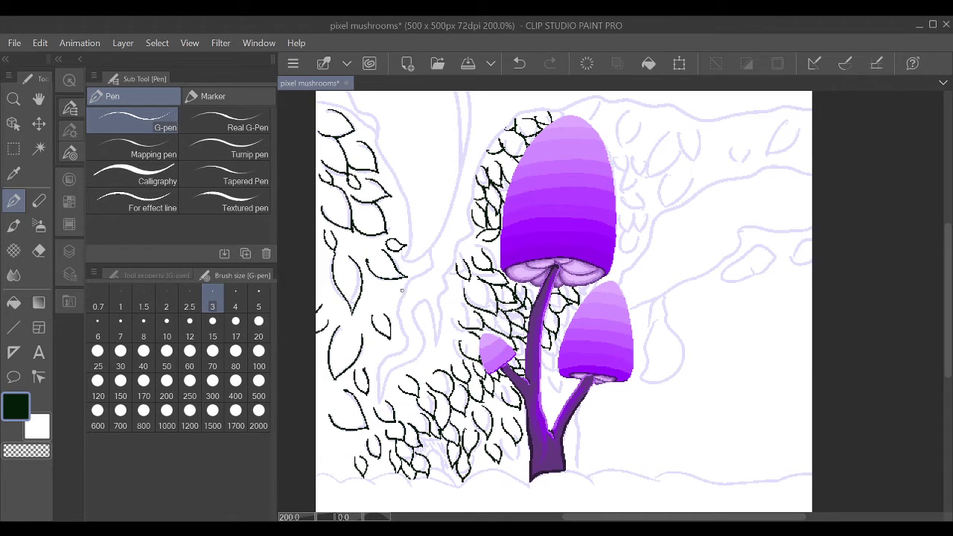
# - Ink dark green leaves across the large cap's crown and down onto its upper right side
pyautogui.moveTo(677, 267)
pyautogui.mouseDown()
pyautogui.moveTo(635, 237)
pyautogui.moveTo(606, 309)
pyautogui.mouseUp()
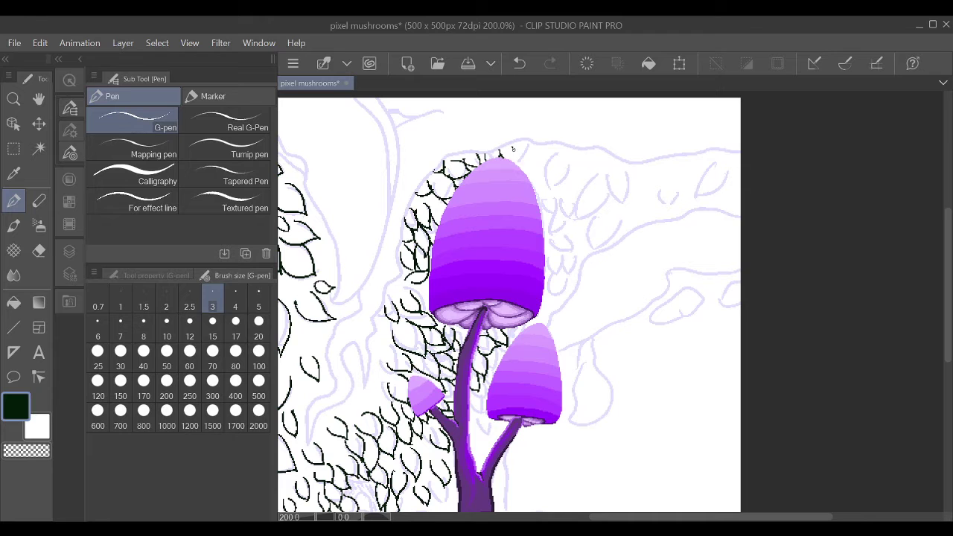
pyautogui.moveTo(542, 186)
pyautogui.mouseDown()
pyautogui.moveTo(551, 146)
pyautogui.moveTo(582, 188)
pyautogui.mouseUp()
pyautogui.hotkey('ctrl', 'z')
pyautogui.hotkey('ctrl', 'z')
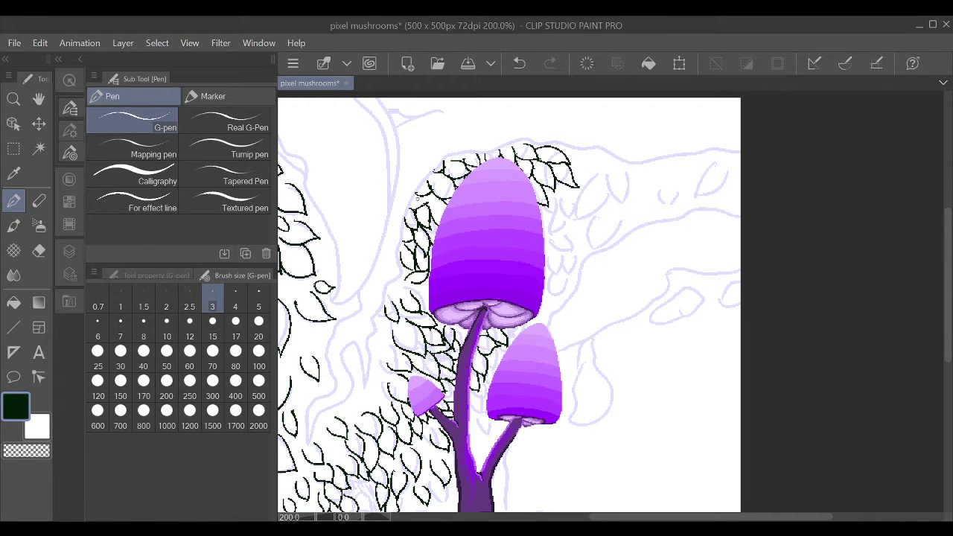
pyautogui.scroll(-3, 501, 233)
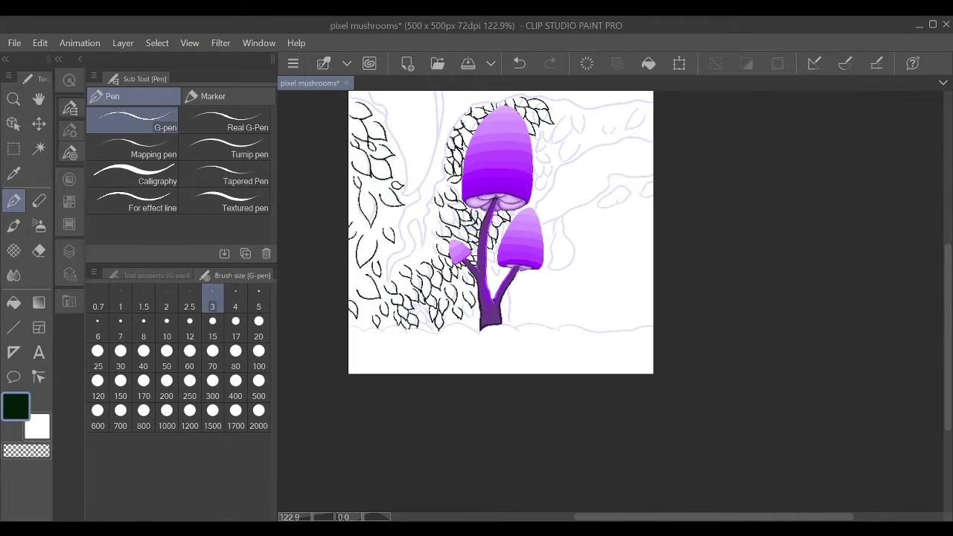
# - Ink dark green leaves along the large cap's right side and out to the start of the upper right branch
pyautogui.scroll(3, 724, 333)
pyautogui.moveTo(474, 181); pyautogui.dragTo(471, 218)
pyautogui.moveTo(490, 173); pyautogui.dragTo(513, 231)
pyautogui.hotkey('ctrl', 'z')
pyautogui.hotkey('ctrl', 'z')
pyautogui.moveTo(483, 199); pyautogui.dragTo(513, 237)
pyautogui.hotkey('ctrl', 'z')
pyautogui.moveTo(516, 146)
pyautogui.mouseDown()
pyautogui.moveTo(493, 149)
pyautogui.moveTo(551, 197)
pyautogui.mouseUp()
pyautogui.moveTo(521, 157); pyautogui.dragTo(525, 231)
pyautogui.moveTo(566, 173); pyautogui.dragTo(593, 200)
pyautogui.hotkey('ctrl', 'z')
# - Ink scattered dark green leaves along the upper right branch as far as the canvas's right edge
pyautogui.moveTo(608, 157); pyautogui.dragTo(581, 172)
pyautogui.moveTo(634, 149); pyautogui.dragTo(624, 183)
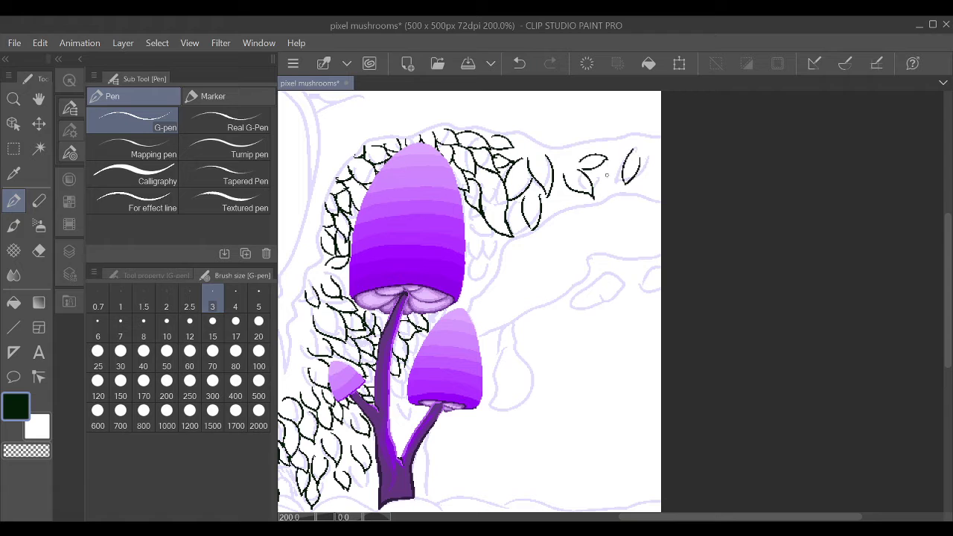
pyautogui.moveTo(619, 147)
pyautogui.mouseDown()
pyautogui.moveTo(630, 138)
pyautogui.moveTo(626, 173)
pyautogui.mouseUp()
pyautogui.moveTo(648, 164); pyautogui.dragTo(655, 189)
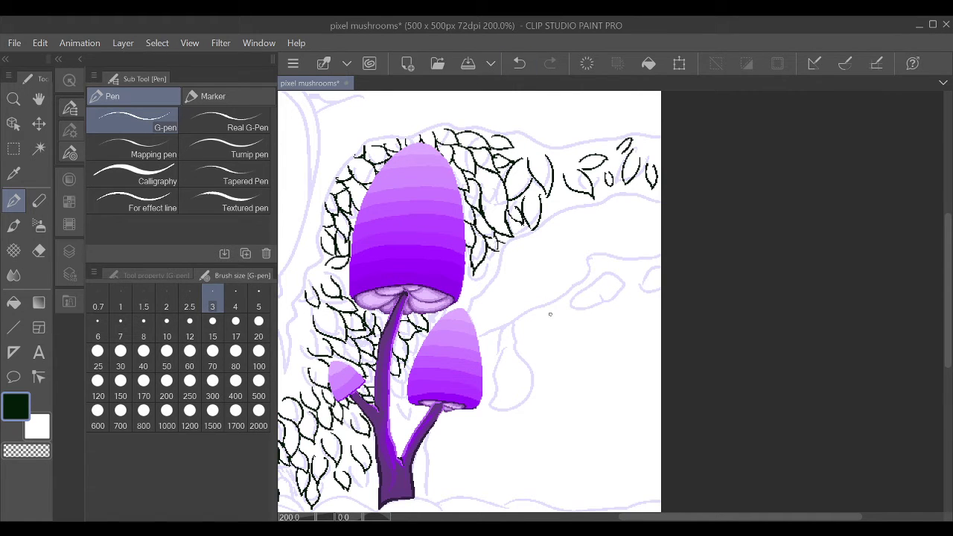
# - Ink dark green leaves between the two tall stalks, under the large cap's right edge and beside the trunk's right base
pyautogui.moveTo(477, 372); pyautogui.dragTo(496, 256)
pyautogui.hotkey('ctrl', 'z')
pyautogui.scroll(-2, 467, 217)
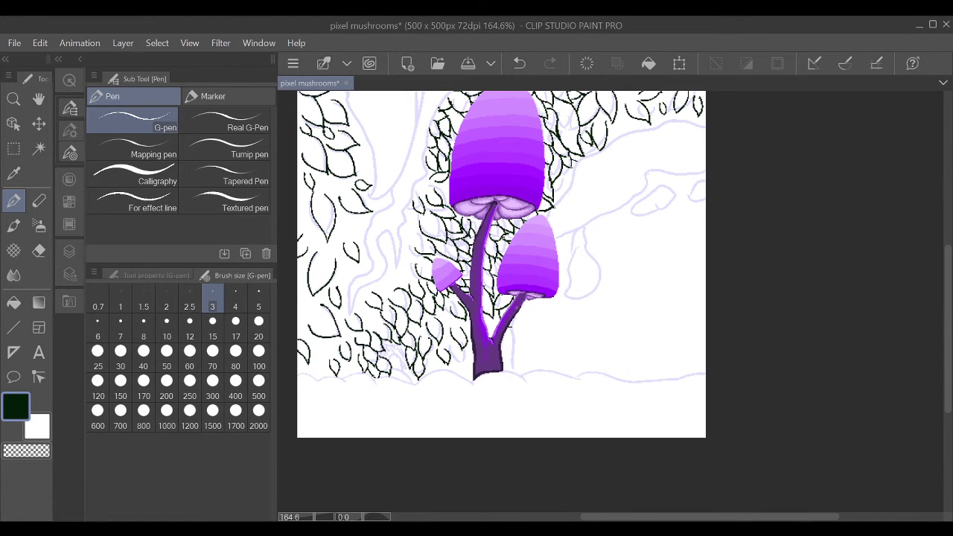
pyautogui.scroll(2, 819, 381)
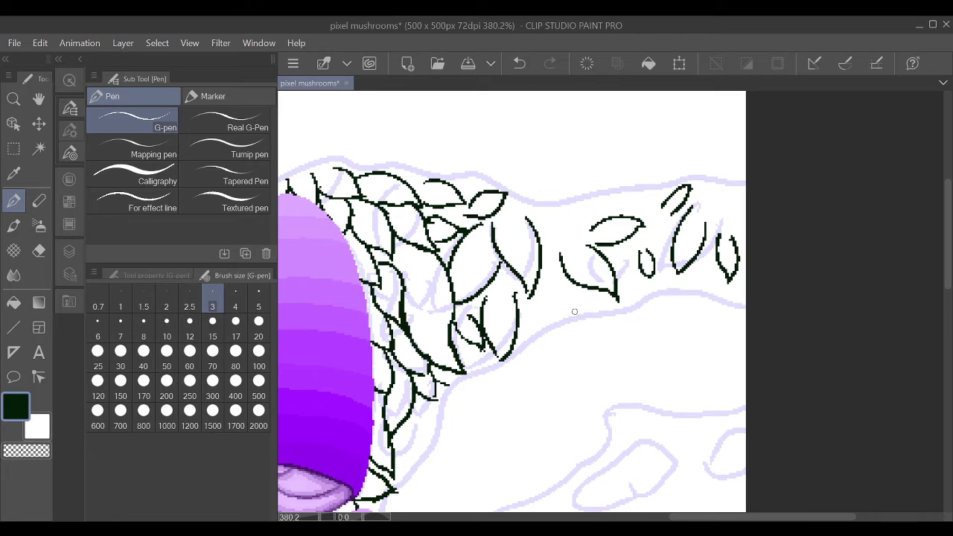
pyautogui.scroll(-2, 819, 381)
pyautogui.scroll(1, 819, 383)
pyautogui.scroll(-1, 626, 109)
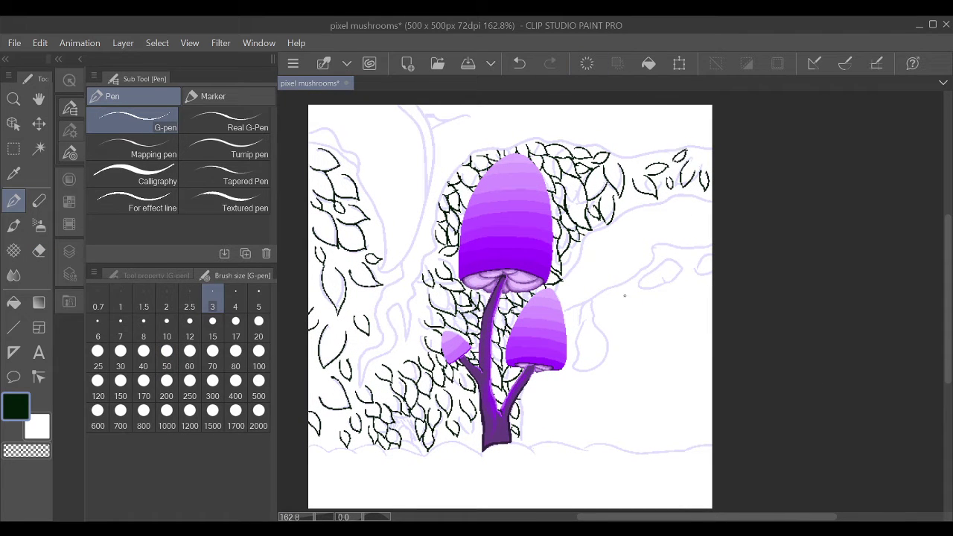
pyautogui.moveTo(624, 295); pyautogui.dragTo(700, 281)
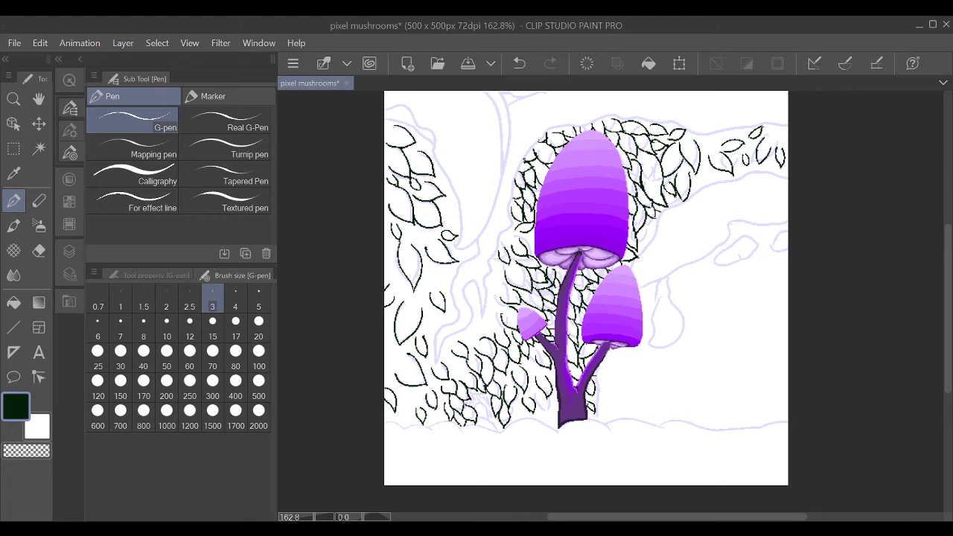
# - Thicken and close the outlines of the uppermost leaves along the canvas's left edge in dark green on Layer 6
pyautogui.scroll(3, 380, 92)
pyautogui.click(69, 251)
pyautogui.moveTo(477, 235)
pyautogui.mouseDown()
pyautogui.moveTo(414, 192)
pyautogui.moveTo(480, 187)
pyautogui.mouseUp()
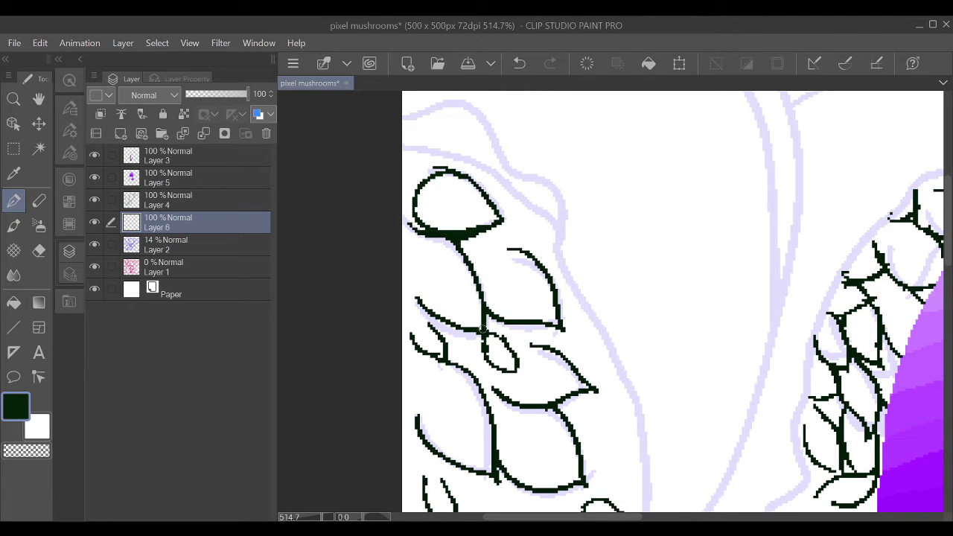
pyautogui.moveTo(464, 260)
pyautogui.mouseDown()
pyautogui.moveTo(415, 296)
pyautogui.moveTo(525, 322)
pyautogui.mouseUp()
pyautogui.moveTo(490, 253)
pyautogui.mouseDown()
pyautogui.moveTo(539, 261)
pyautogui.moveTo(563, 319)
pyautogui.mouseUp()
pyautogui.moveTo(440, 339); pyautogui.dragTo(421, 336)
pyautogui.moveTo(483, 330)
pyautogui.mouseDown()
pyautogui.moveTo(517, 349)
pyautogui.moveTo(496, 364)
pyautogui.mouseUp()
pyautogui.moveTo(422, 262); pyautogui.dragTo(428, 313)
# - Close and thicken the mid-height leaves of the left edge cluster, including the long pointed leaf and its right neighbour
pyautogui.scroll(-3, 537, 230)
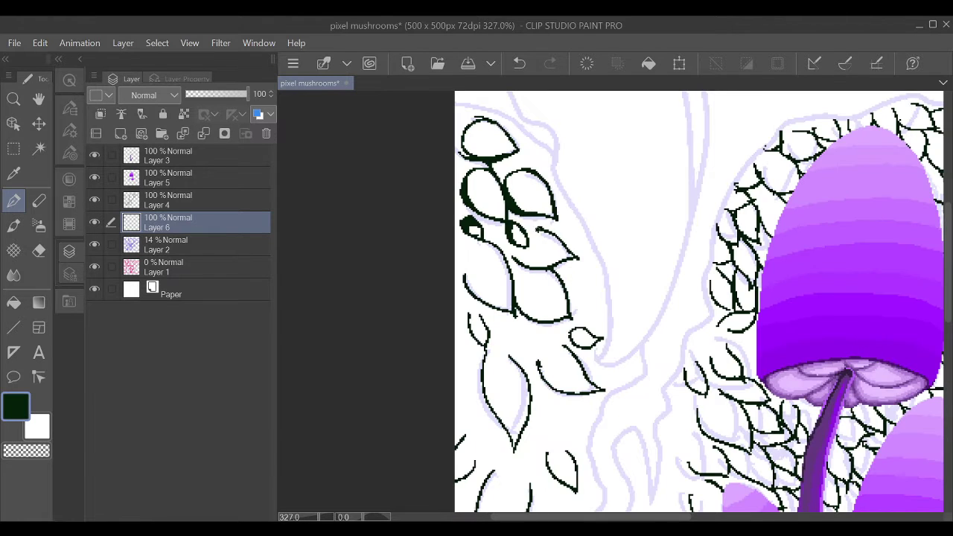
pyautogui.moveTo(528, 237)
pyautogui.mouseDown()
pyautogui.moveTo(521, 257)
pyautogui.moveTo(570, 257)
pyautogui.moveTo(521, 253)
pyautogui.moveTo(526, 308)
pyautogui.mouseUp()
pyautogui.moveTo(484, 243); pyautogui.dragTo(477, 282)
pyautogui.moveTo(508, 353)
pyautogui.mouseDown()
pyautogui.moveTo(514, 443)
pyautogui.moveTo(507, 346)
pyautogui.mouseUp()
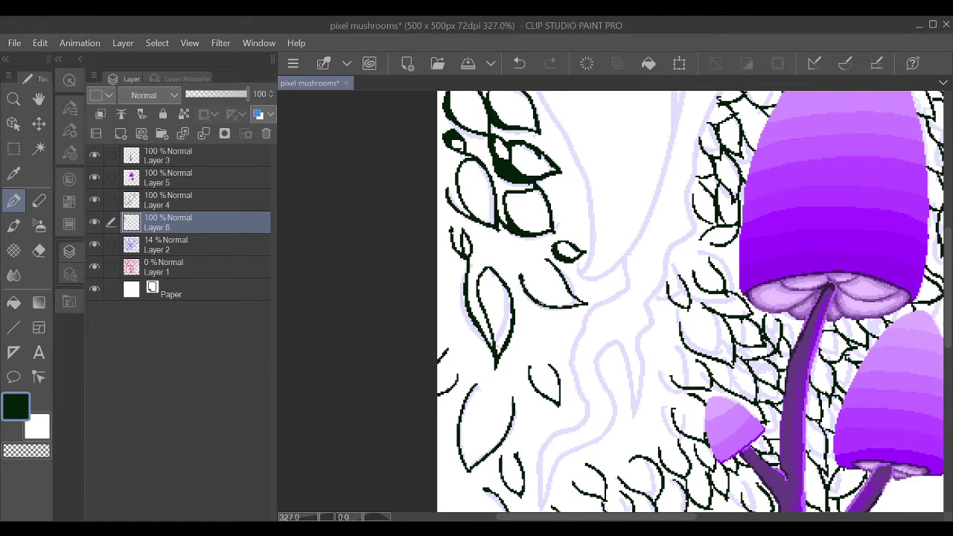
pyautogui.hotkey('ctrl', 'z')
pyautogui.moveTo(555, 261)
pyautogui.mouseDown()
pyautogui.moveTo(536, 307)
pyautogui.moveTo(573, 306)
pyautogui.mouseUp()
pyautogui.moveTo(493, 270); pyautogui.dragTo(482, 298)
pyautogui.moveTo(545, 262); pyautogui.dragTo(563, 290)
# - Add dark green veins and shading inside the upper leaves of the left edge cluster
pyautogui.moveTo(511, 193); pyautogui.dragTo(531, 199)
pyautogui.moveTo(463, 165); pyautogui.dragTo(482, 197)
pyautogui.moveTo(512, 152); pyautogui.dragTo(539, 169)
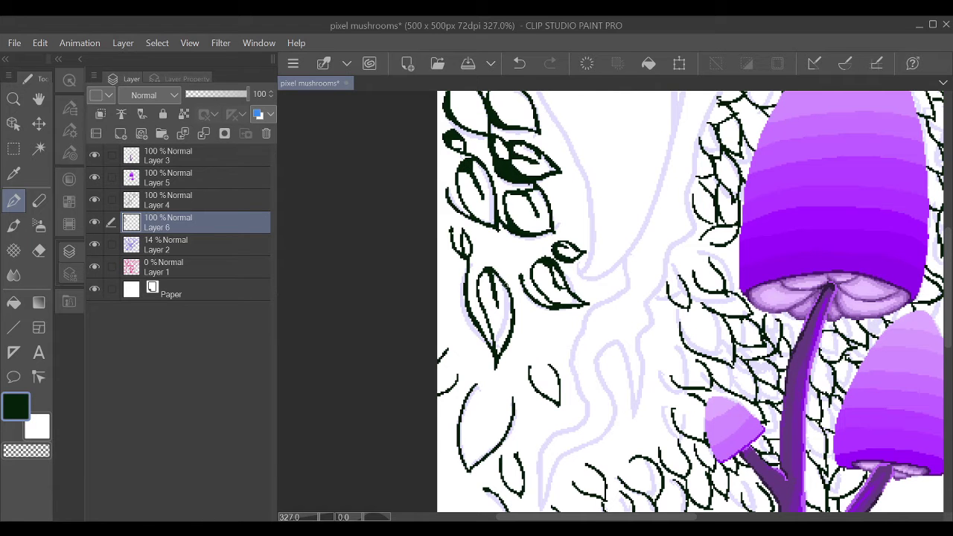
pyautogui.moveTo(520, 105); pyautogui.dragTo(522, 153)
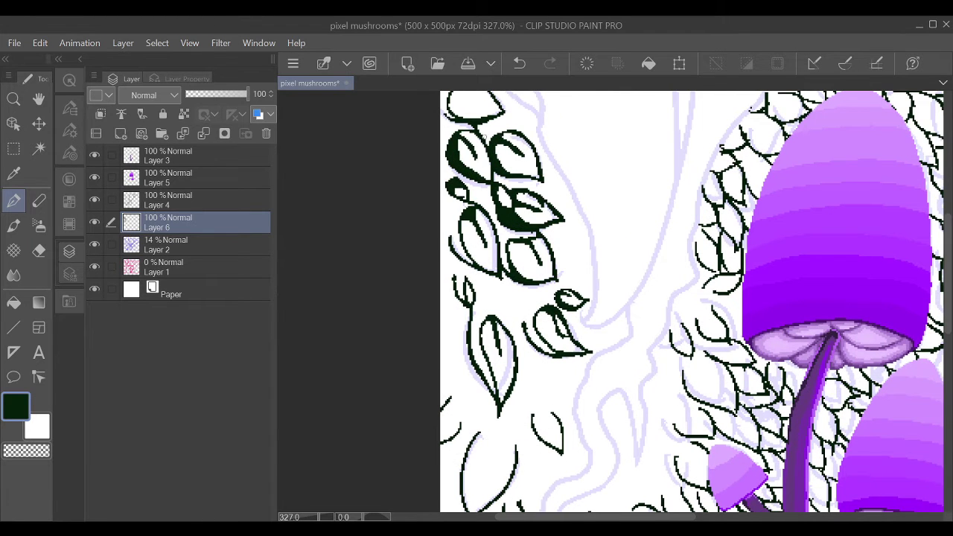
pyautogui.moveTo(467, 104); pyautogui.dragTo(483, 164)
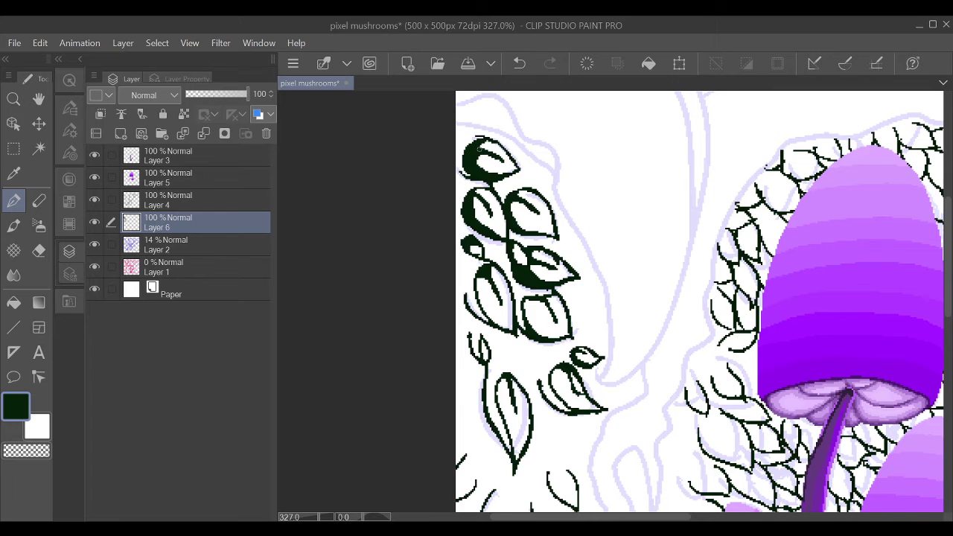
# - Thicken the large lower leaf at the left edge and close the small leaves around it in dark green
pyautogui.moveTo(551, 327); pyautogui.dragTo(485, 141)
pyautogui.moveTo(399, 274)
pyautogui.mouseDown()
pyautogui.moveTo(421, 330)
pyautogui.moveTo(407, 268)
pyautogui.moveTo(420, 309)
pyautogui.moveTo(489, 268)
pyautogui.moveTo(411, 284)
pyautogui.moveTo(405, 272)
pyautogui.moveTo(415, 314)
pyautogui.moveTo(445, 304)
pyautogui.moveTo(421, 367)
pyautogui.mouseUp()
pyautogui.hotkey('ctrl', 'z')
pyautogui.hotkey('ctrl', 'z')
pyautogui.hotkey('ctrl', 'z')
pyautogui.moveTo(436, 309); pyautogui.dragTo(467, 318)
pyautogui.moveTo(439, 311); pyautogui.dragTo(421, 384)
pyautogui.moveTo(430, 335)
pyautogui.mouseDown()
pyautogui.moveTo(462, 310)
pyautogui.moveTo(422, 350)
pyautogui.mouseUp()
pyautogui.hotkey('ctrl', 'z')
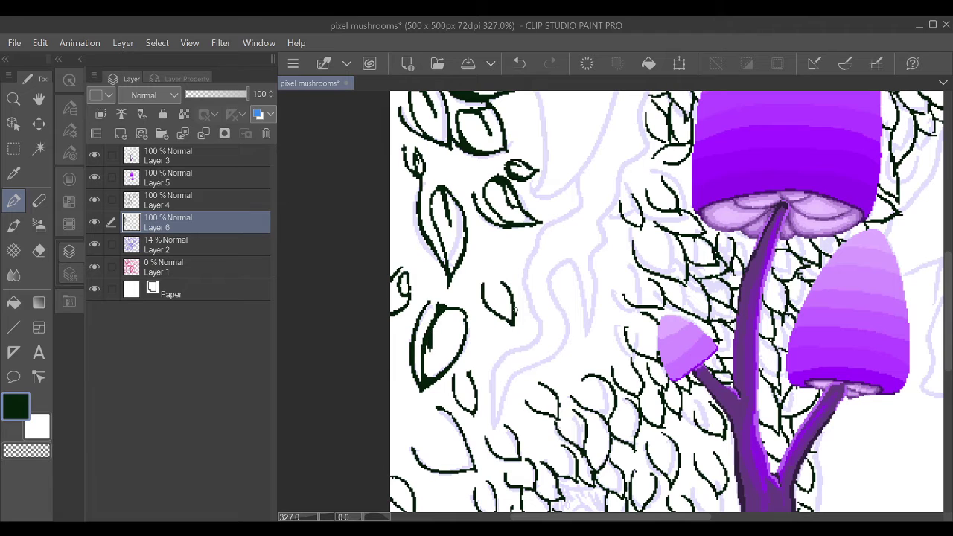
pyautogui.hotkey('ctrl', 'z')
pyautogui.moveTo(494, 280); pyautogui.dragTo(511, 320)
pyautogui.moveTo(472, 380); pyautogui.dragTo(478, 406)
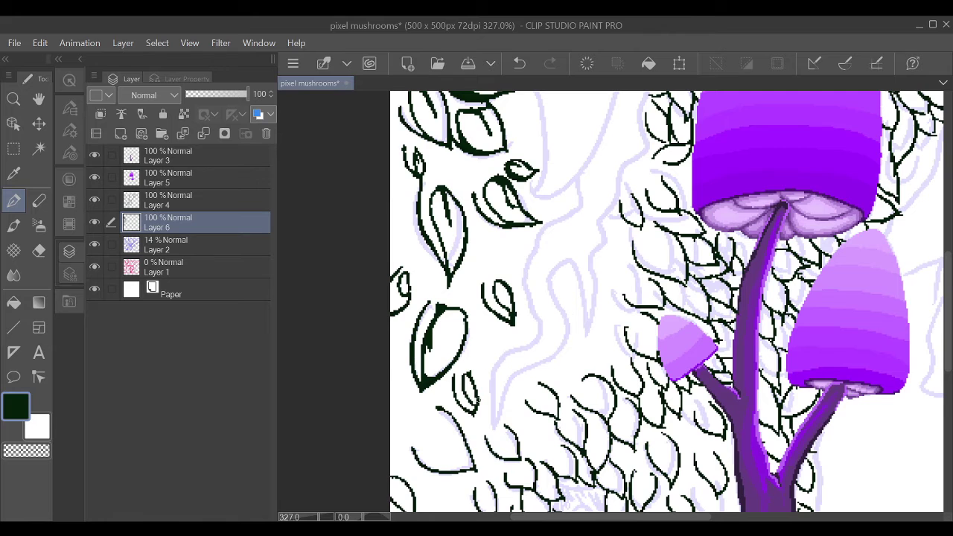
# - Complete the inner contours of the lowest left leaves above the ground line and at the ground cluster's edge
pyautogui.scroll(-3, 477, 402)
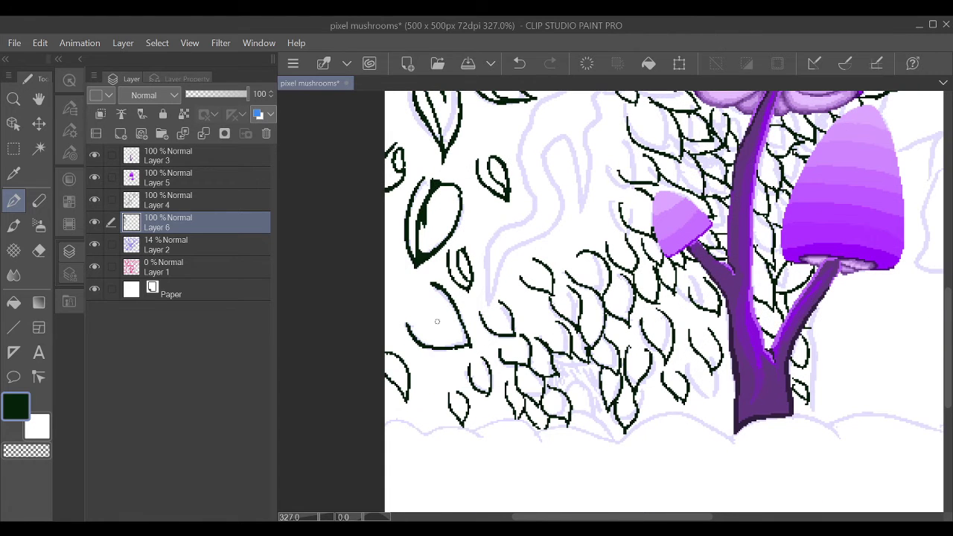
pyautogui.moveTo(432, 291)
pyautogui.mouseDown()
pyautogui.moveTo(426, 310)
pyautogui.moveTo(467, 344)
pyautogui.mouseUp()
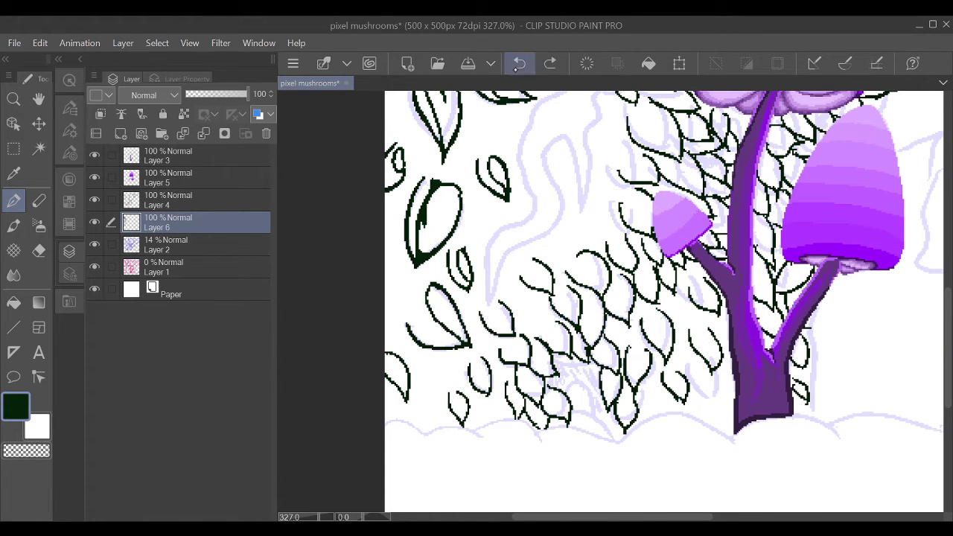
pyautogui.moveTo(387, 360)
pyautogui.mouseDown()
pyautogui.moveTo(406, 396)
pyautogui.moveTo(463, 423)
pyautogui.mouseUp()
pyautogui.moveTo(476, 360); pyautogui.dragTo(489, 392)
pyautogui.hotkey('ctrl', 'z')
pyautogui.moveTo(500, 303); pyautogui.dragTo(492, 334)
pyautogui.moveTo(542, 264)
pyautogui.mouseDown()
pyautogui.moveTo(527, 284)
pyautogui.moveTo(554, 317)
pyautogui.mouseUp()
pyautogui.hotkey('ctrl', '-')
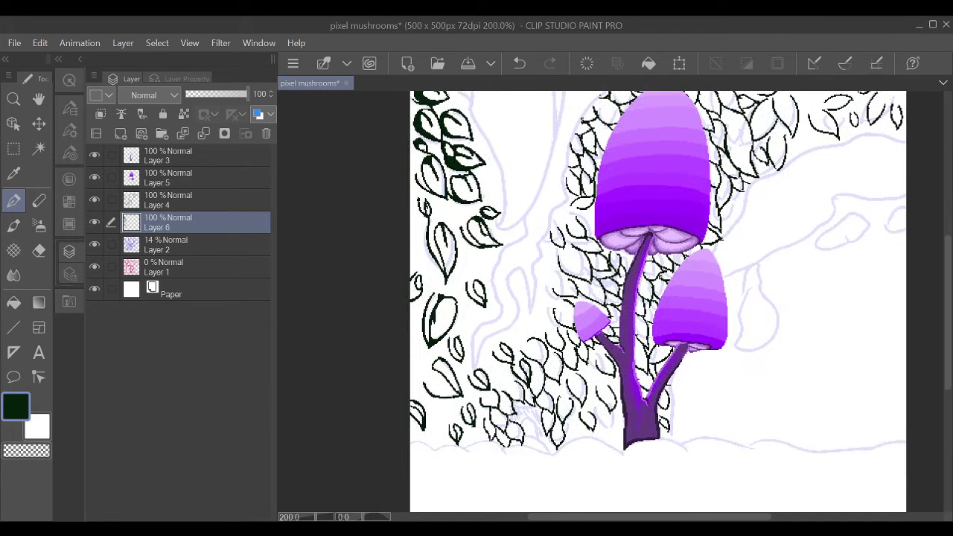
# - Fill the gaps and shadows between the ground cluster's leaves with solid dark green
pyautogui.scroll(3, 514, 489)
pyautogui.moveTo(535, 254); pyautogui.dragTo(493, 296)
pyautogui.moveTo(514, 305); pyautogui.dragTo(512, 314)
pyautogui.moveTo(470, 276)
pyautogui.mouseDown()
pyautogui.moveTo(510, 325)
pyautogui.moveTo(492, 335)
pyautogui.moveTo(467, 318)
pyautogui.moveTo(482, 361)
pyautogui.mouseUp()
pyautogui.hotkey('ctrl', 'z')
pyautogui.moveTo(477, 319)
pyautogui.mouseDown()
pyautogui.moveTo(510, 345)
pyautogui.moveTo(505, 352)
pyautogui.moveTo(520, 368)
pyautogui.moveTo(482, 365)
pyautogui.moveTo(478, 356)
pyautogui.moveTo(498, 390)
pyautogui.moveTo(471, 372)
pyautogui.mouseUp()
pyautogui.moveTo(475, 248)
pyautogui.mouseDown()
pyautogui.moveTo(525, 286)
pyautogui.moveTo(497, 273)
pyautogui.moveTo(537, 299)
pyautogui.moveTo(542, 283)
pyautogui.moveTo(569, 290)
pyautogui.moveTo(614, 384)
pyautogui.mouseUp()
pyautogui.moveTo(592, 326); pyautogui.dragTo(594, 357)
pyautogui.scroll(-3, 575, 268)
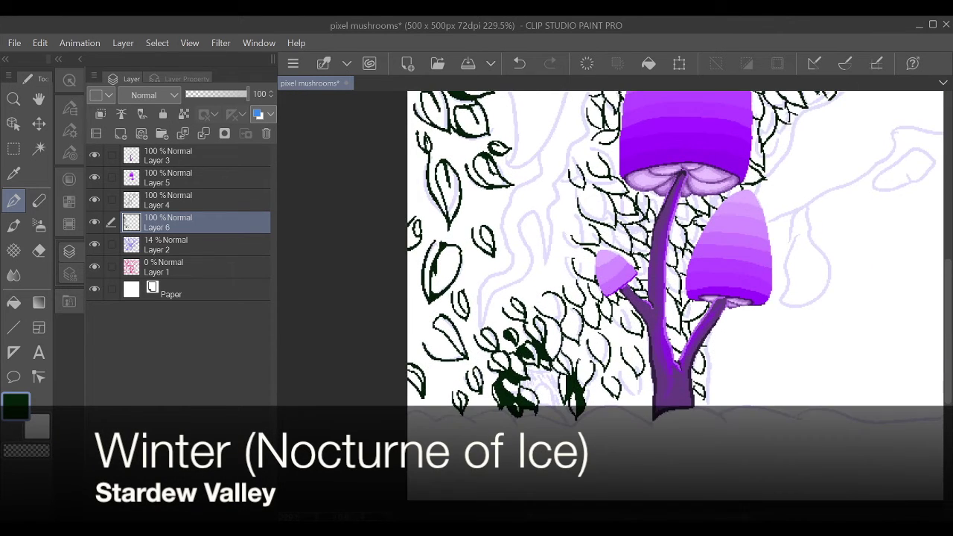
# - Darken the ground cluster's right gaps and close the open leaves along its upper edge with the G-pen
pyautogui.scroll(5, 458, 246)
pyautogui.press('e')
pyautogui.press('p')
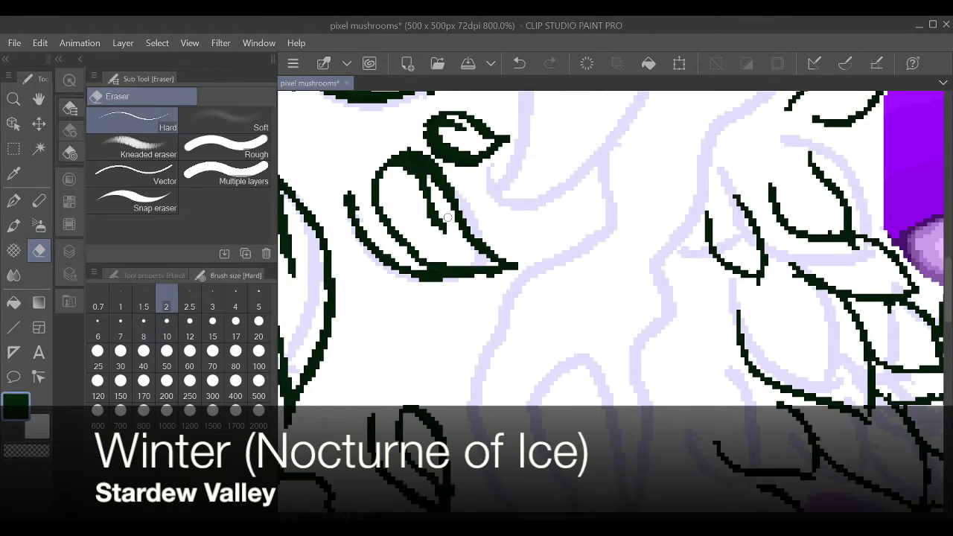
pyautogui.scroll(-3, 458, 246)
pyautogui.scroll(2, 421, 306)
pyautogui.moveTo(421, 306)
pyautogui.mouseDown()
pyautogui.moveTo(447, 326)
pyautogui.moveTo(445, 348)
pyautogui.mouseUp()
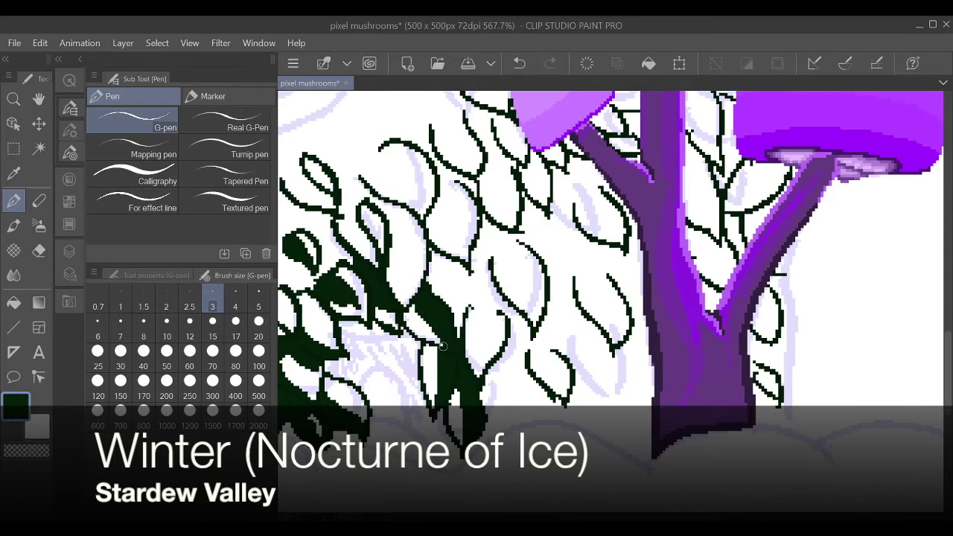
pyautogui.scroll(-1, 792, 425)
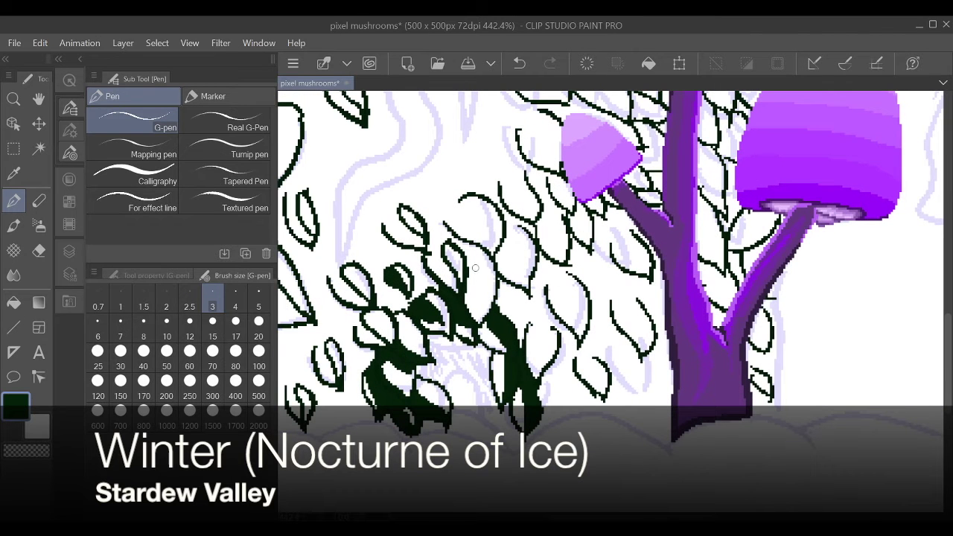
pyautogui.moveTo(475, 275); pyautogui.dragTo(475, 266)
pyautogui.moveTo(459, 212)
pyautogui.mouseDown()
pyautogui.moveTo(464, 203)
pyautogui.moveTo(494, 254)
pyautogui.mouseUp()
pyautogui.moveTo(519, 223); pyautogui.dragTo(519, 272)
pyautogui.moveTo(478, 323); pyautogui.dragTo(485, 316)
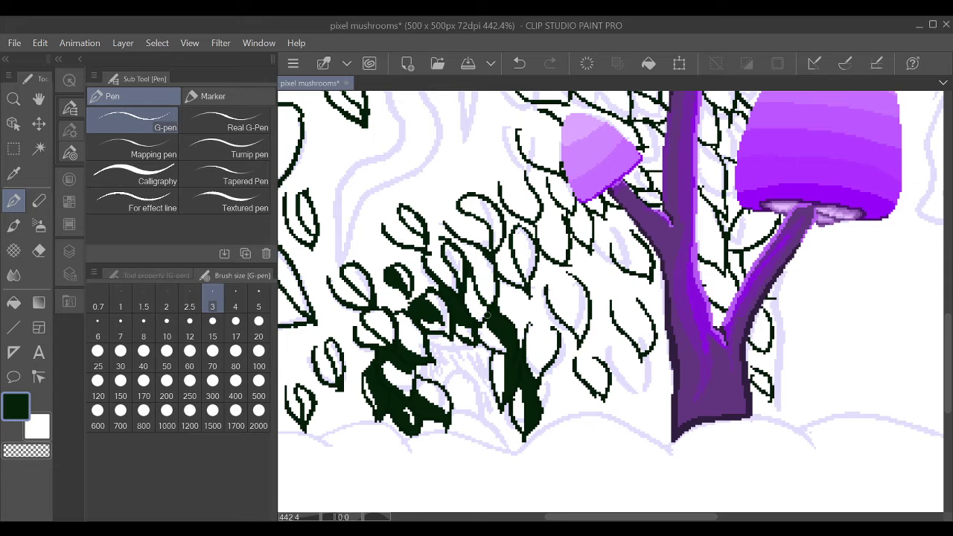
# - Deepen the dark green shadows around the ground cluster's lowest leaves on both sides
pyautogui.moveTo(510, 393); pyautogui.dragTo(530, 434)
pyautogui.moveTo(527, 334); pyautogui.dragTo(527, 362)
pyautogui.hotkey('ctrl', 'z')
pyautogui.moveTo(561, 329); pyautogui.dragTo(545, 386)
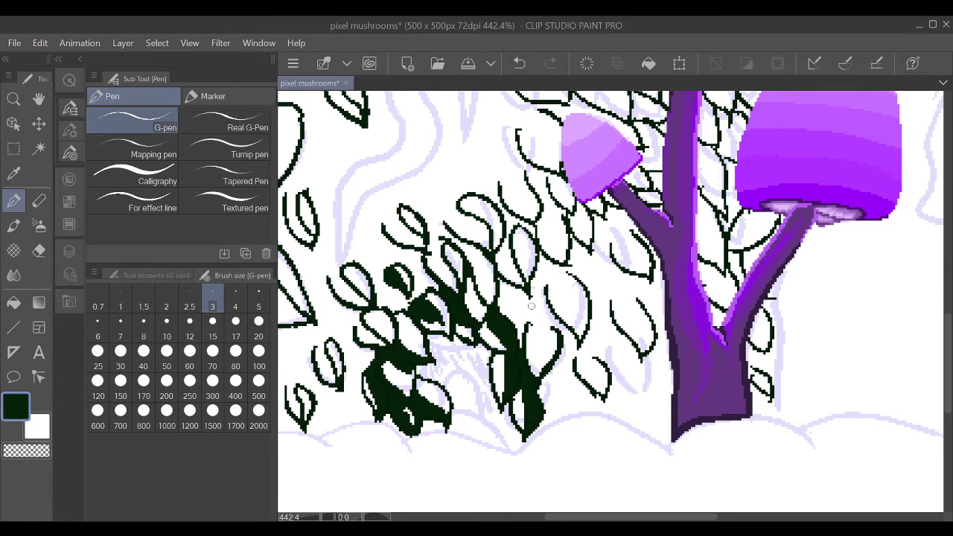
pyautogui.moveTo(305, 382); pyautogui.dragTo(302, 412)
pyautogui.moveTo(426, 345)
pyautogui.mouseDown()
pyautogui.moveTo(417, 383)
pyautogui.moveTo(383, 376)
pyautogui.mouseUp()
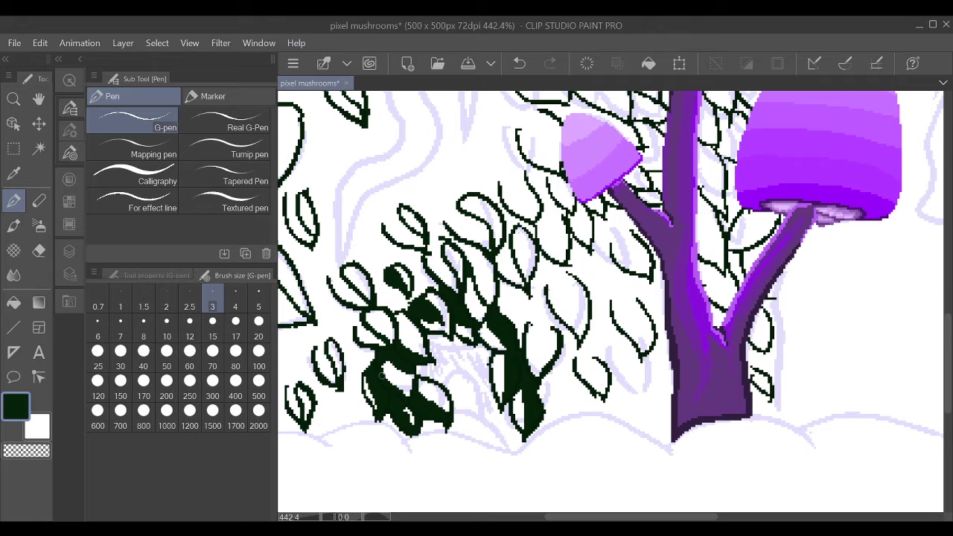
# - Close and shade the leaves between the ground cluster, the small left cap and the trunk in dark green
pyautogui.moveTo(526, 173)
pyautogui.mouseDown()
pyautogui.moveTo(577, 289)
pyautogui.moveTo(556, 297)
pyautogui.moveTo(577, 317)
pyautogui.moveTo(625, 309)
pyautogui.moveTo(641, 340)
pyautogui.moveTo(645, 313)
pyautogui.mouseUp()
pyautogui.hotkey('ctrl', 'z')
pyautogui.moveTo(593, 359); pyautogui.dragTo(598, 392)
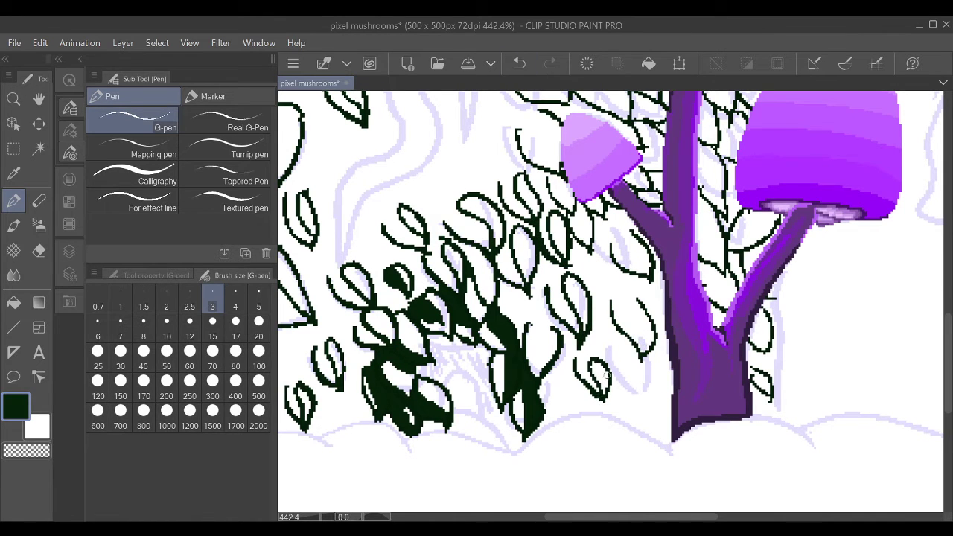
pyautogui.moveTo(574, 215); pyautogui.dragTo(569, 229)
pyautogui.moveTo(546, 178); pyautogui.dragTo(570, 209)
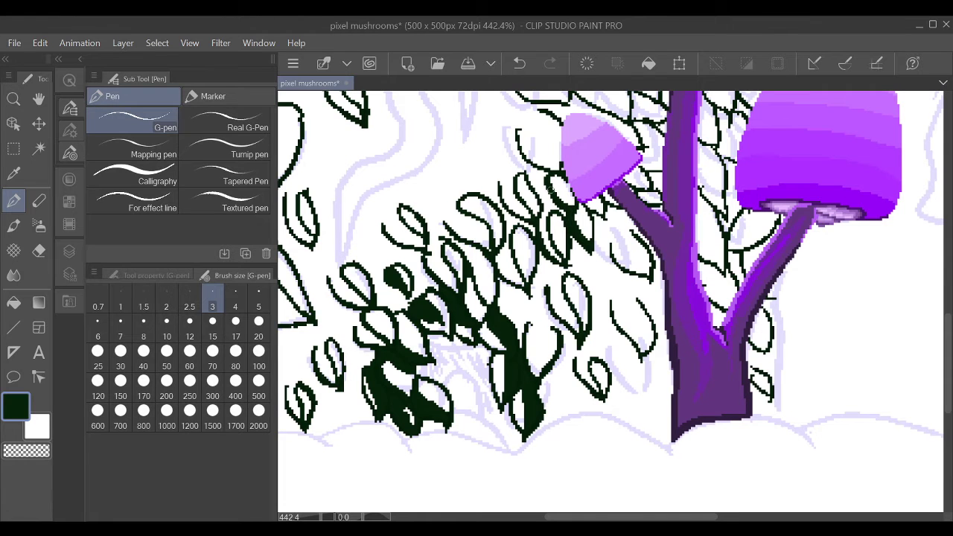
pyautogui.moveTo(629, 231)
pyautogui.mouseDown()
pyautogui.moveTo(615, 253)
pyautogui.moveTo(646, 271)
pyautogui.mouseUp()
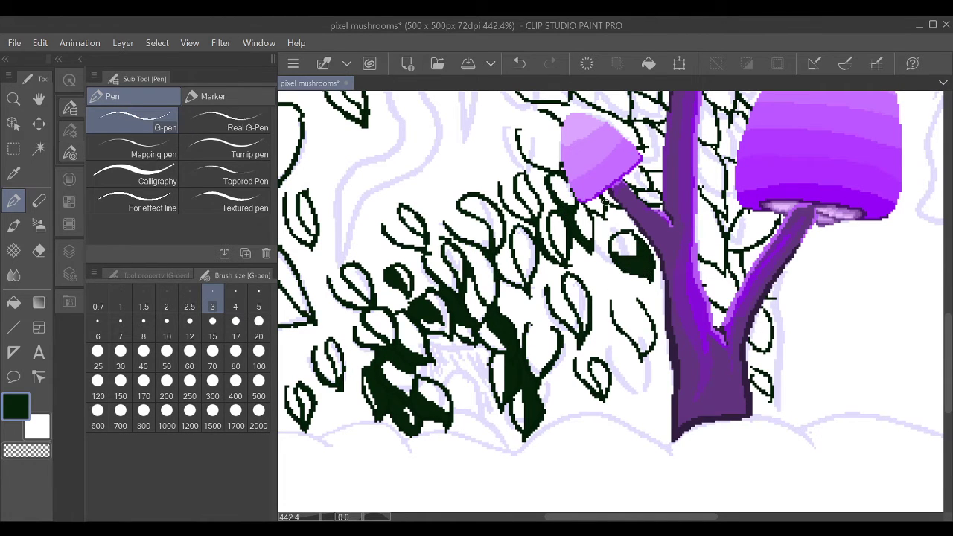
pyautogui.scroll(2, 601, 198)
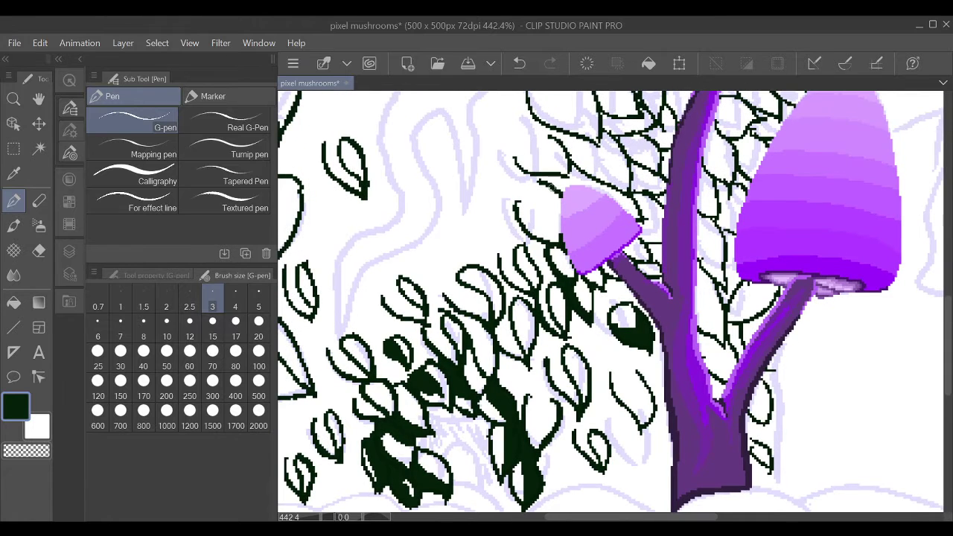
# - Ink the dark green leaf outlines around the small mushroom cap and the leaves between it and the large cap
pyautogui.moveTo(550, 189); pyautogui.dragTo(558, 228)
pyautogui.moveTo(516, 158)
pyautogui.mouseDown()
pyautogui.moveTo(557, 137)
pyautogui.moveTo(559, 146)
pyautogui.mouseUp()
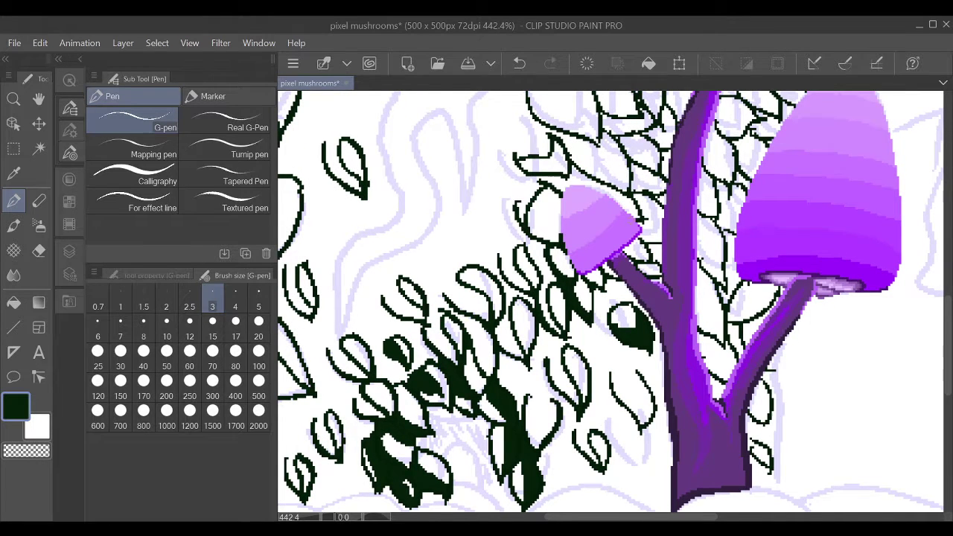
pyautogui.scroll(2, 536, 224)
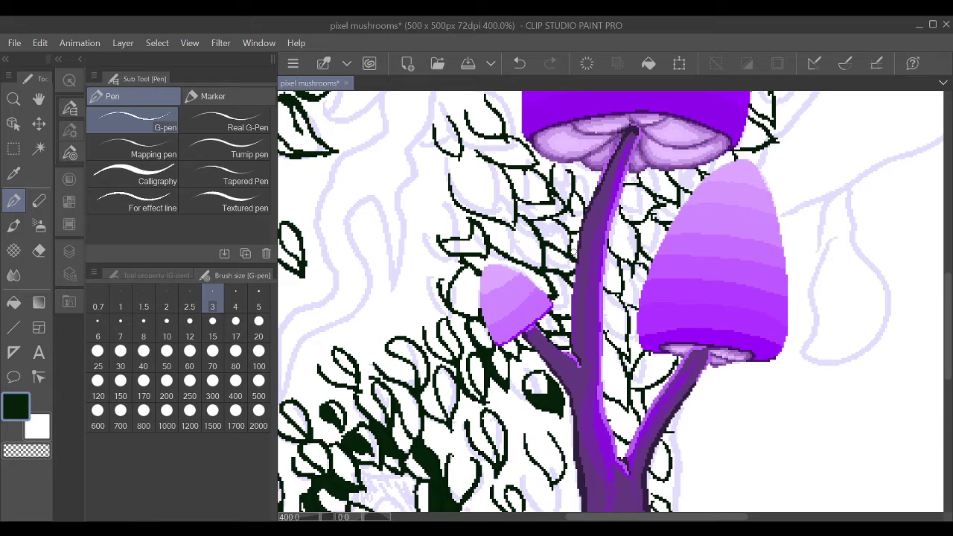
pyautogui.moveTo(550, 222); pyautogui.dragTo(528, 167)
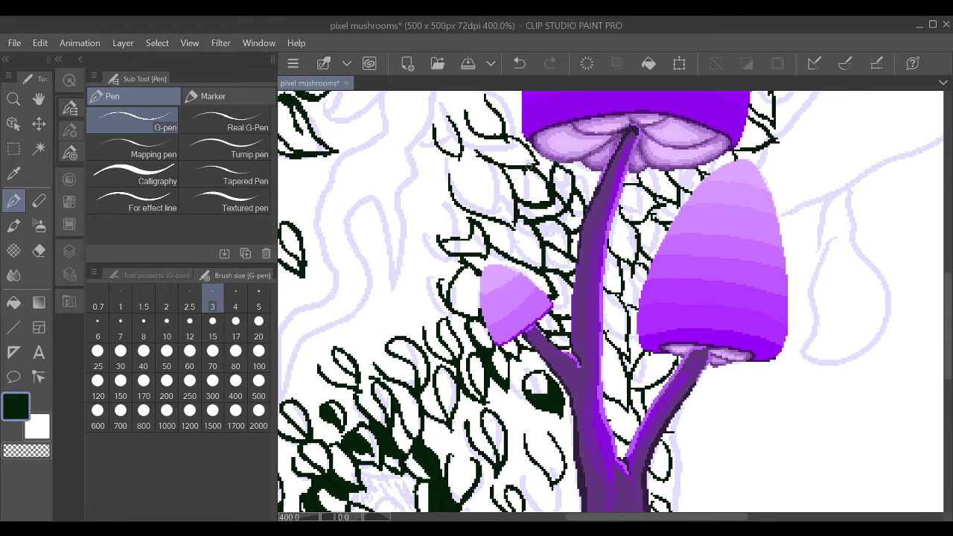
# - Thicken the dark green outlines of the leaves under the large cap, to the left of the main stem
pyautogui.moveTo(449, 176); pyautogui.dragTo(483, 214)
pyautogui.moveTo(532, 137); pyautogui.dragTo(509, 162)
pyautogui.moveTo(490, 93); pyautogui.dragTo(505, 140)
pyautogui.moveTo(478, 124); pyautogui.dragTo(458, 160)
pyautogui.scroll(-1, 536, 298)
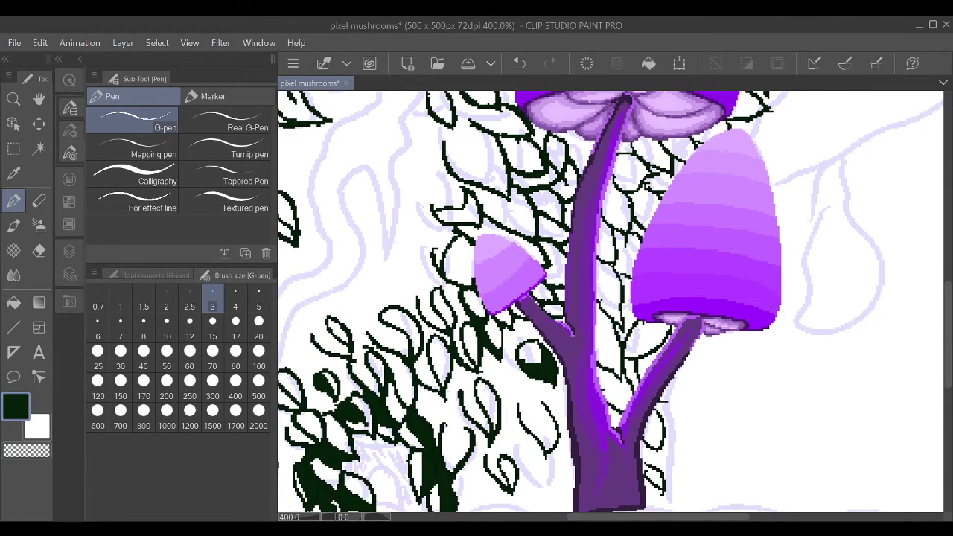
pyautogui.moveTo(536, 297); pyautogui.dragTo(589, 372)
pyautogui.moveTo(521, 195); pyautogui.dragTo(563, 218)
pyautogui.moveTo(496, 219)
pyautogui.mouseDown()
pyautogui.moveTo(522, 262)
pyautogui.moveTo(542, 220)
pyautogui.moveTo(530, 217)
pyautogui.mouseUp()
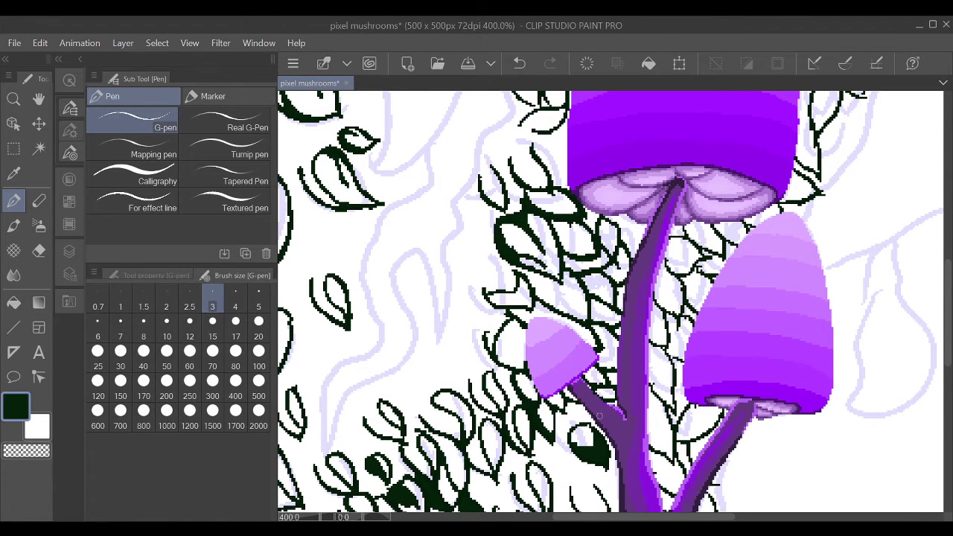
# - Fill the gaps between the leaves above the small cap with dark green and draw short veins inside them
pyautogui.moveTo(523, 349)
pyautogui.mouseDown()
pyautogui.moveTo(499, 327)
pyautogui.moveTo(528, 289)
pyautogui.mouseUp()
pyautogui.moveTo(583, 310); pyautogui.dragTo(556, 280)
pyautogui.moveTo(521, 279)
pyautogui.mouseDown()
pyautogui.moveTo(548, 269)
pyautogui.moveTo(551, 285)
pyautogui.mouseUp()
pyautogui.moveTo(530, 189); pyautogui.dragTo(525, 148)
pyautogui.hotkey('ctrl', 'z')
pyautogui.hotkey('ctrl', 'z')
pyautogui.moveTo(491, 165)
pyautogui.mouseDown()
pyautogui.moveTo(483, 179)
pyautogui.moveTo(425, 161)
pyautogui.mouseUp()
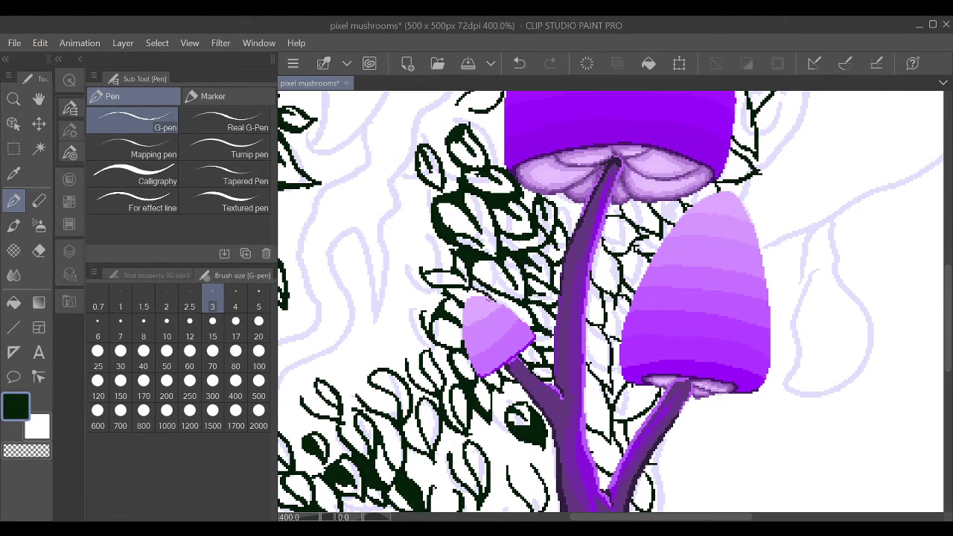
# - Shade the loose leaves beside the trunk, below the small mushroom cap, with dark green
pyautogui.scroll(-2, 655, 388)
pyautogui.scroll(2, 645, 460)
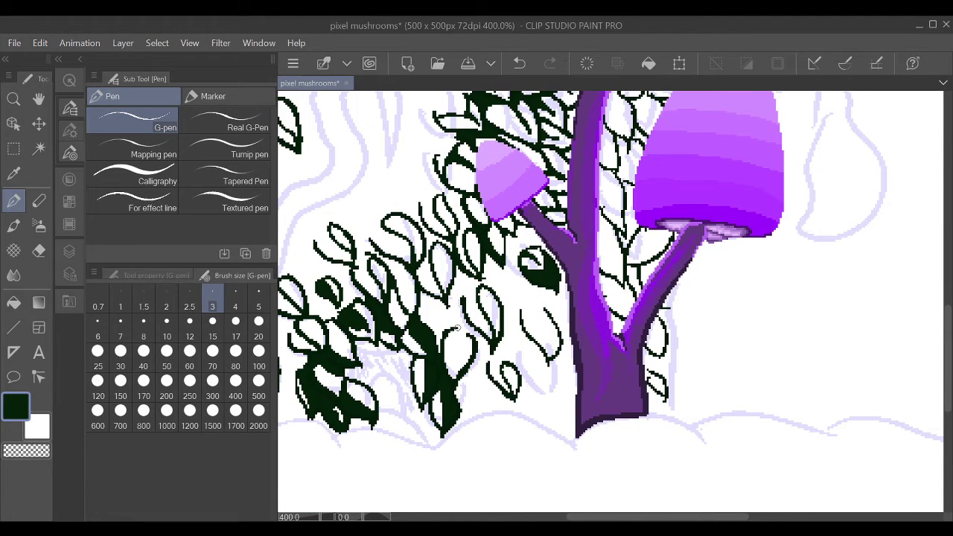
pyautogui.moveTo(529, 305); pyautogui.dragTo(547, 356)
pyautogui.hotkey('ctrl', 'z')
pyautogui.moveTo(530, 302)
pyautogui.mouseDown()
pyautogui.moveTo(544, 339)
pyautogui.moveTo(535, 311)
pyautogui.mouseUp()
pyautogui.moveTo(569, 211); pyautogui.dragTo(553, 289)
pyautogui.scroll(2, 610, 301)
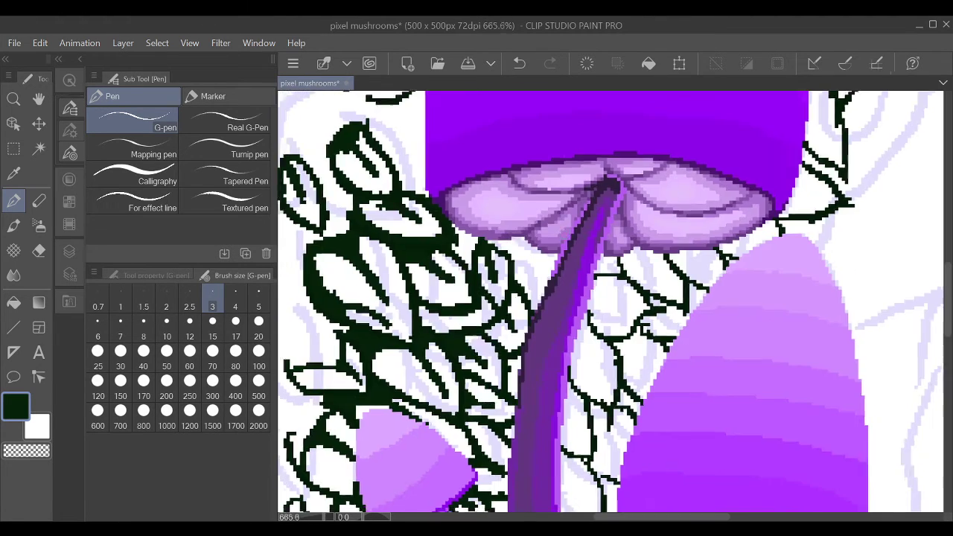
# - Select Layer 6 and darken the leaves in the fork between the main stem and the right branch
pyautogui.scroll(-2, 610, 302)
pyautogui.moveTo(610, 302); pyautogui.dragTo(613, 305)
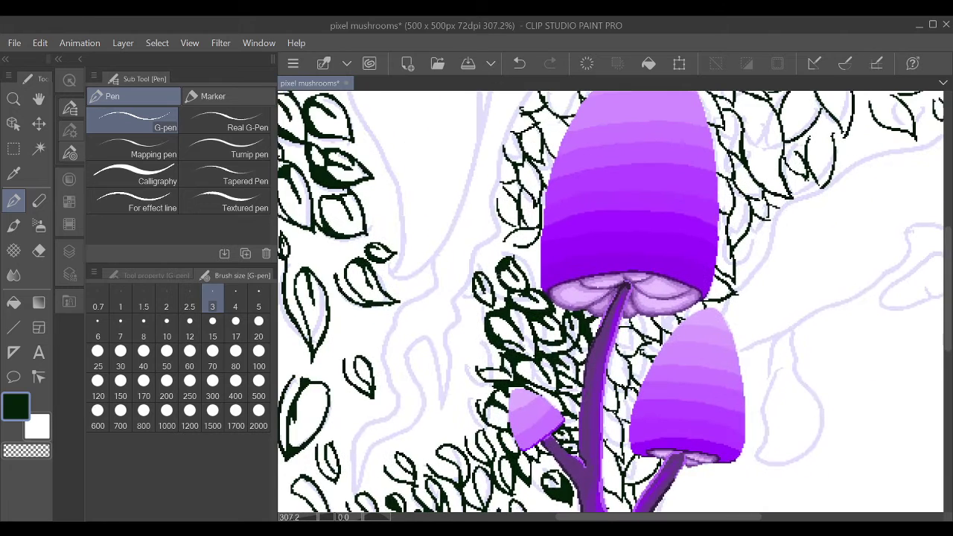
pyautogui.moveTo(687, 343)
pyautogui.mouseDown()
pyautogui.moveTo(605, 205)
pyautogui.moveTo(565, 194)
pyautogui.mouseUp()
pyautogui.click(39, 250)
pyautogui.click(69, 250)
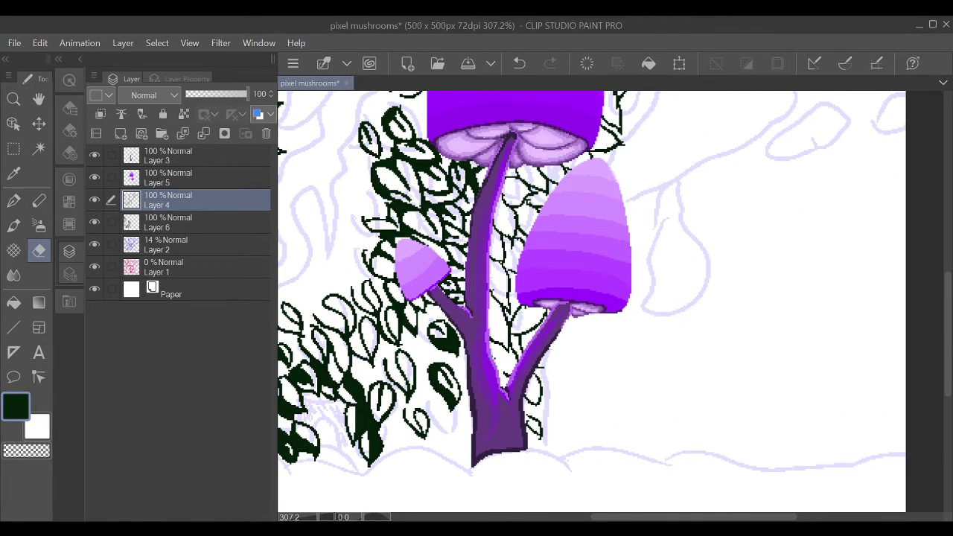
pyautogui.press('p')
pyautogui.hotkey('alt', '[')
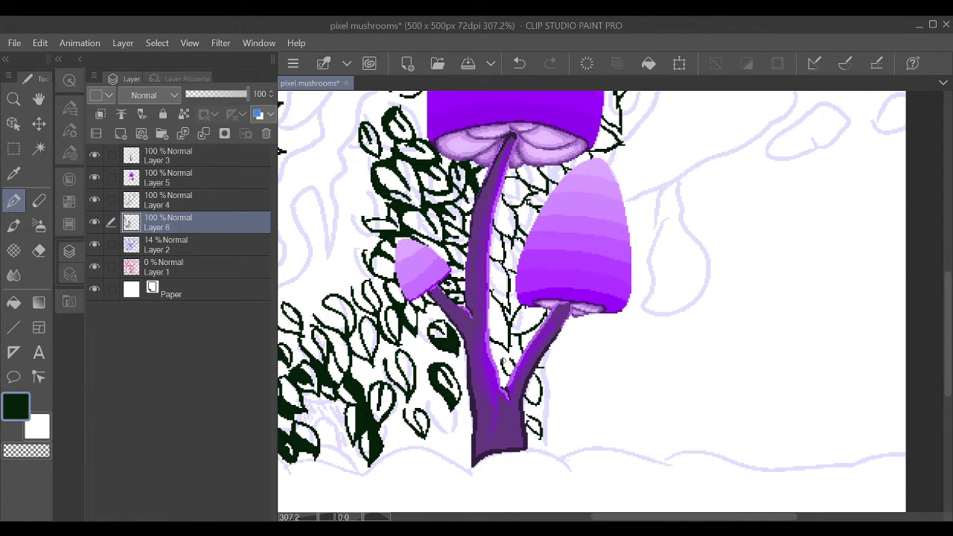
pyautogui.moveTo(490, 309); pyautogui.dragTo(495, 341)
pyautogui.moveTo(542, 312); pyautogui.dragTo(525, 336)
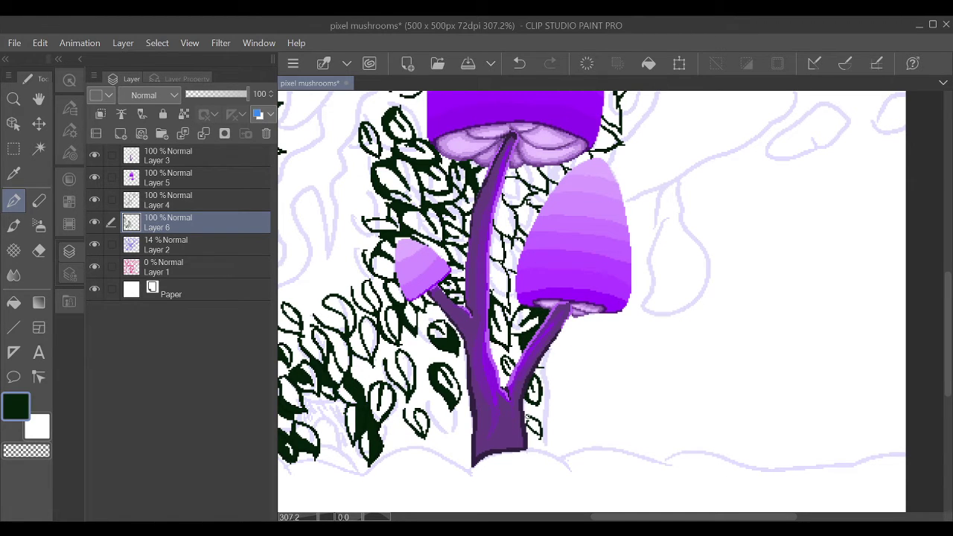
# - Fill the gaps between the leaves from the fork up to the large cap's underside with dark green
pyautogui.moveTo(492, 291)
pyautogui.mouseDown()
pyautogui.moveTo(519, 241)
pyautogui.moveTo(511, 199)
pyautogui.moveTo(531, 201)
pyautogui.moveTo(525, 186)
pyautogui.moveTo(513, 195)
pyautogui.moveTo(543, 167)
pyautogui.moveTo(560, 170)
pyautogui.moveTo(585, 154)
pyautogui.moveTo(546, 253)
pyautogui.mouseUp()
pyautogui.hotkey('ctrl', 'z')
pyautogui.moveTo(602, 222); pyautogui.dragTo(577, 241)
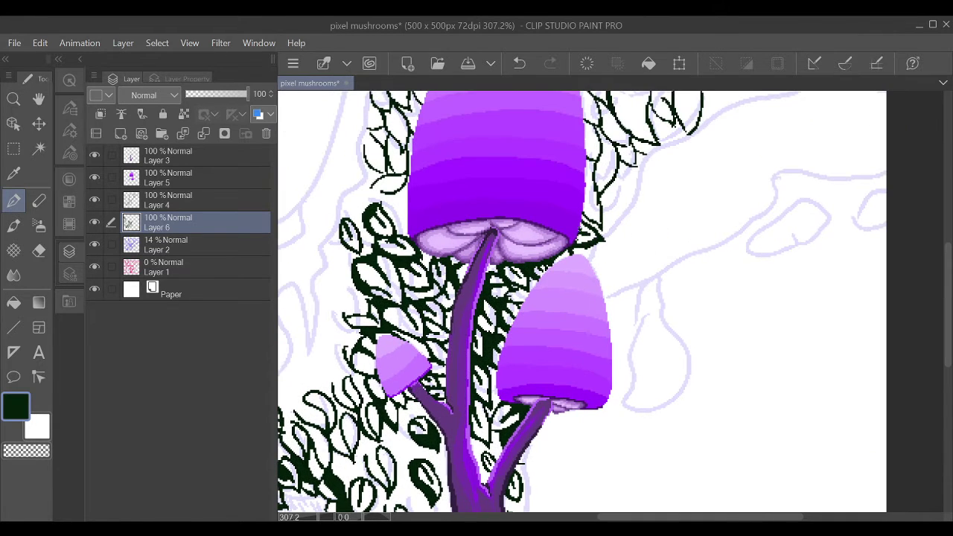
# - Thicken the outlines and draw center veins on the leaves along the large cap's lower left edge
pyautogui.scroll(-2, 620, 247)
pyautogui.scroll(4, 620, 247)
pyautogui.scroll(-4, 620, 247)
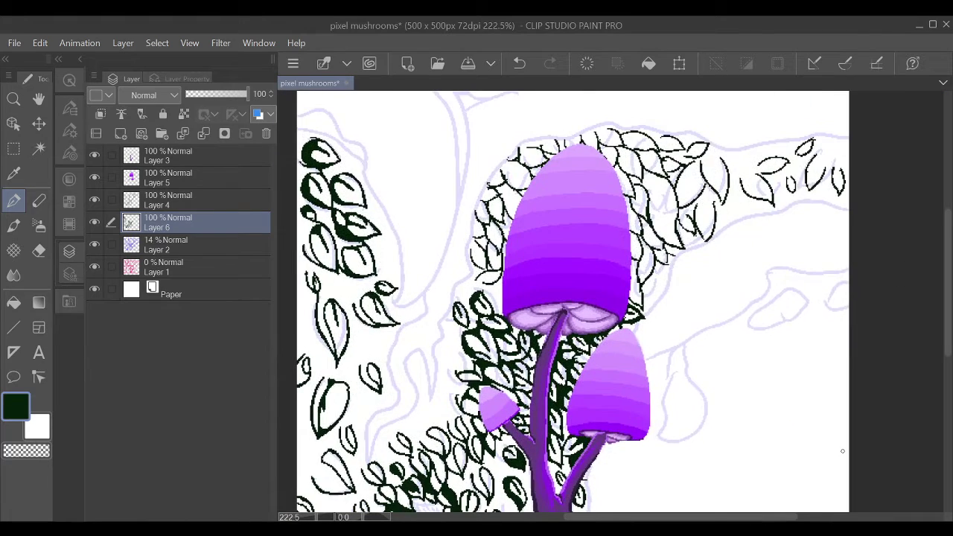
pyautogui.scroll(5, 843, 450)
pyautogui.moveTo(844, 451); pyautogui.dragTo(906, 447)
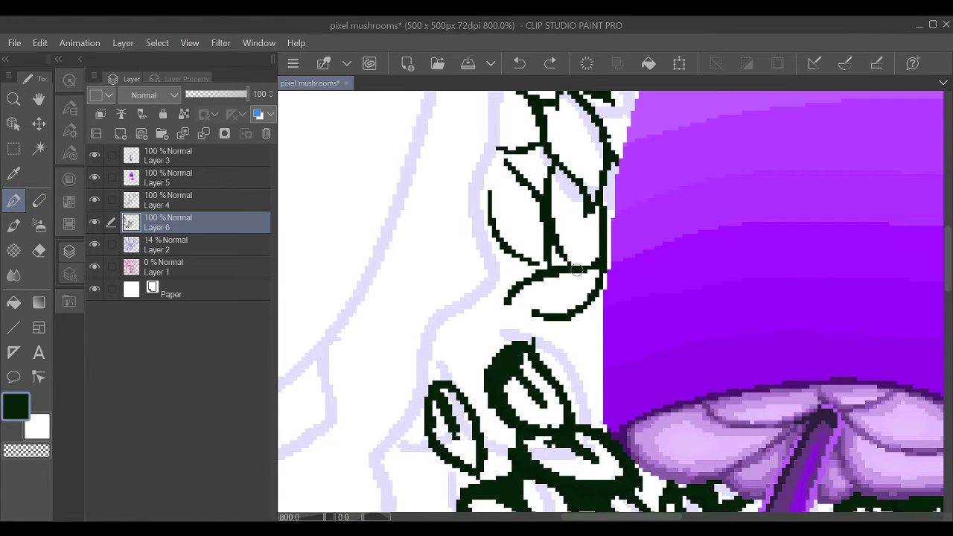
pyautogui.moveTo(548, 278); pyautogui.dragTo(596, 292)
pyautogui.moveTo(585, 173)
pyautogui.mouseDown()
pyautogui.moveTo(557, 223)
pyautogui.moveTo(588, 213)
pyautogui.mouseUp()
pyautogui.moveTo(539, 160); pyautogui.dragTo(493, 262)
pyautogui.moveTo(491, 167); pyautogui.dragTo(496, 227)
pyautogui.moveTo(521, 134); pyautogui.dragTo(495, 223)
pyautogui.moveTo(544, 182)
pyautogui.mouseDown()
pyautogui.moveTo(527, 215)
pyautogui.moveTo(535, 246)
pyautogui.mouseUp()
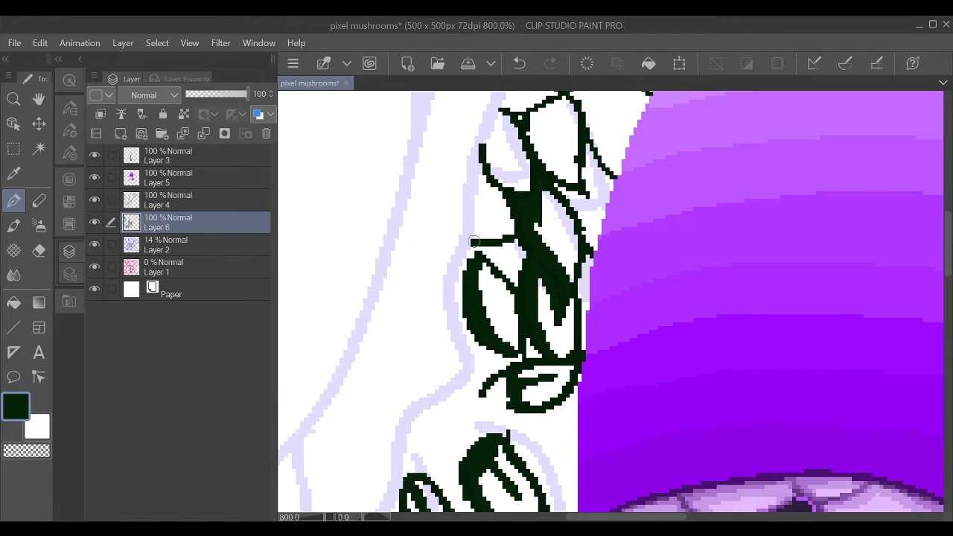
# - Darken the gaps between the leaves halfway up the left side of the large cap
pyautogui.scroll(-3, 528, 231)
pyautogui.scroll(3, 543, 198)
pyautogui.press('e')
pyautogui.press('p')
pyautogui.moveTo(591, 186)
pyautogui.mouseDown()
pyautogui.moveTo(514, 231)
pyautogui.moveTo(569, 279)
pyautogui.mouseUp()
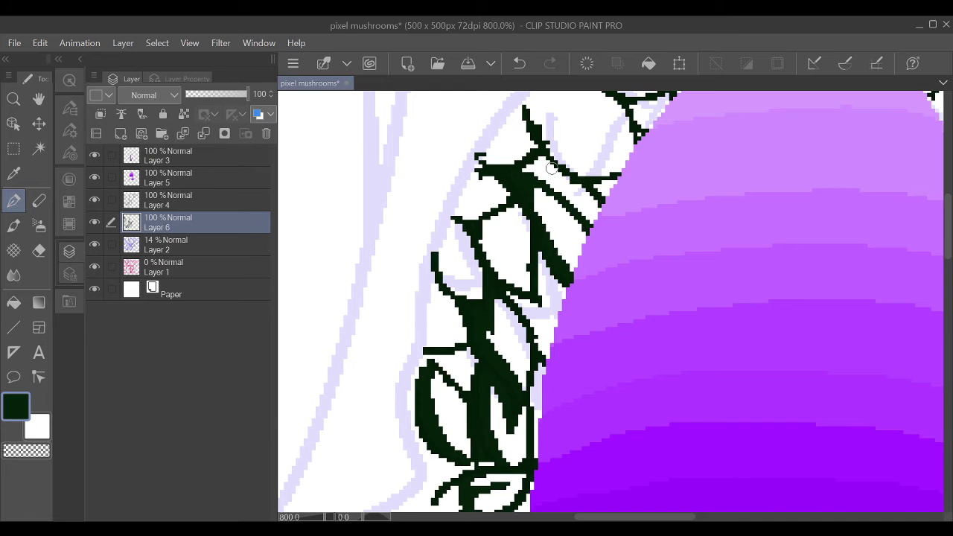
pyautogui.scroll(-3, 566, 275)
pyautogui.scroll(3, 525, 298)
pyautogui.moveTo(514, 335)
pyautogui.mouseDown()
pyautogui.moveTo(455, 238)
pyautogui.moveTo(469, 283)
pyautogui.mouseUp()
# - Shade the leaves along the large cap's upper left edge with thicker outlines and veins
pyautogui.scroll(-1, 469, 283)
pyautogui.moveTo(468, 174); pyautogui.dragTo(504, 186)
pyautogui.moveTo(446, 208); pyautogui.dragTo(481, 264)
pyautogui.moveTo(487, 184)
pyautogui.mouseDown()
pyautogui.moveTo(451, 223)
pyautogui.moveTo(522, 249)
pyautogui.mouseUp()
pyautogui.moveTo(494, 218)
pyautogui.mouseDown()
pyautogui.moveTo(465, 253)
pyautogui.moveTo(525, 272)
pyautogui.mouseUp()
pyautogui.moveTo(521, 160); pyautogui.dragTo(580, 186)
pyautogui.moveTo(566, 149)
pyautogui.mouseDown()
pyautogui.moveTo(535, 146)
pyautogui.moveTo(532, 193)
pyautogui.mouseUp()
pyautogui.moveTo(612, 125)
pyautogui.mouseDown()
pyautogui.moveTo(620, 133)
pyautogui.moveTo(596, 152)
pyautogui.mouseUp()
pyautogui.scroll(-3, 536, 179)
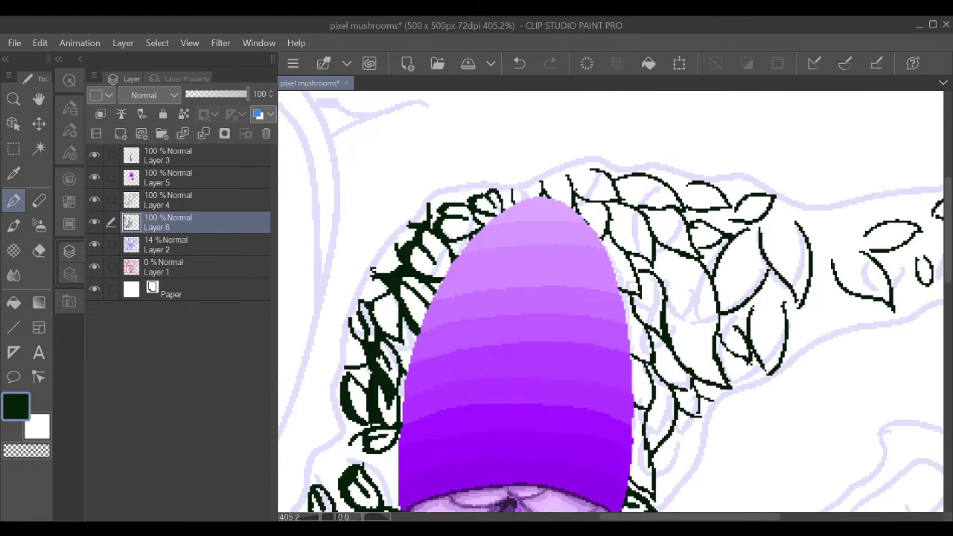
# - Add dark green veins and heavier outlines to the small leaves around the tip of the large cap
pyautogui.scroll(5, 537, 179)
pyautogui.scroll(-4, 537, 178)
pyautogui.scroll(3, 536, 179)
pyautogui.moveTo(491, 180); pyautogui.dragTo(523, 214)
pyautogui.moveTo(571, 173); pyautogui.dragTo(579, 184)
pyautogui.moveTo(521, 187)
pyautogui.mouseDown()
pyautogui.moveTo(589, 176)
pyautogui.moveTo(595, 202)
pyautogui.mouseUp()
pyautogui.moveTo(618, 152); pyautogui.dragTo(636, 201)
pyautogui.moveTo(580, 173); pyautogui.dragTo(620, 153)
# - Thicken the outlines and draw veins on the leaves just right of the large cap's tip
pyautogui.moveTo(607, 167)
pyautogui.mouseDown()
pyautogui.moveTo(622, 198)
pyautogui.moveTo(646, 202)
pyautogui.moveTo(691, 274)
pyautogui.mouseUp()
pyautogui.moveTo(669, 203)
pyautogui.mouseDown()
pyautogui.moveTo(631, 171)
pyautogui.moveTo(700, 189)
pyautogui.mouseUp()
pyautogui.hotkey('ctrl', 'z')
pyautogui.moveTo(737, 224)
pyautogui.mouseDown()
pyautogui.moveTo(525, 197)
pyautogui.moveTo(525, 214)
pyautogui.mouseUp()
pyautogui.moveTo(544, 252)
pyautogui.mouseDown()
pyautogui.moveTo(527, 201)
pyautogui.moveTo(488, 209)
pyautogui.mouseUp()
pyautogui.moveTo(549, 198)
pyautogui.mouseDown()
pyautogui.moveTo(500, 209)
pyautogui.moveTo(558, 292)
pyautogui.mouseUp()
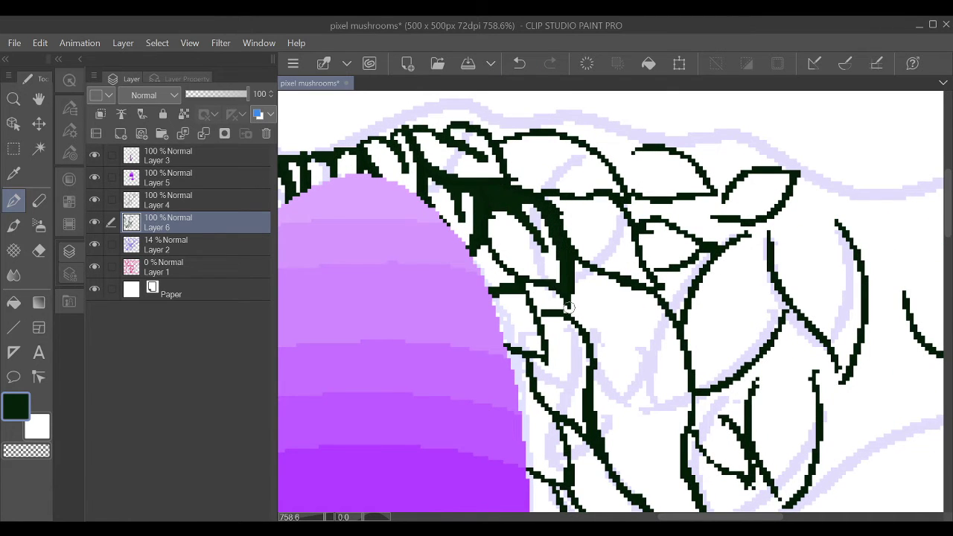
# - Thicken the outlines of the big leaf and its neighbours to the right of the large cap
pyautogui.scroll(-2, 569, 236)
pyautogui.moveTo(569, 236); pyautogui.dragTo(610, 303)
pyautogui.hotkey('ctrl', 'z')
pyautogui.moveTo(594, 250)
pyautogui.mouseDown()
pyautogui.moveTo(619, 268)
pyautogui.moveTo(626, 298)
pyautogui.mouseUp()
pyautogui.moveTo(600, 297)
pyautogui.mouseDown()
pyautogui.moveTo(616, 297)
pyautogui.moveTo(606, 356)
pyautogui.moveTo(622, 341)
pyautogui.mouseUp()
pyautogui.moveTo(582, 237)
pyautogui.mouseDown()
pyautogui.moveTo(613, 241)
pyautogui.moveTo(619, 254)
pyautogui.moveTo(658, 239)
pyautogui.moveTo(703, 387)
pyautogui.mouseUp()
pyautogui.moveTo(700, 386); pyautogui.dragTo(681, 321)
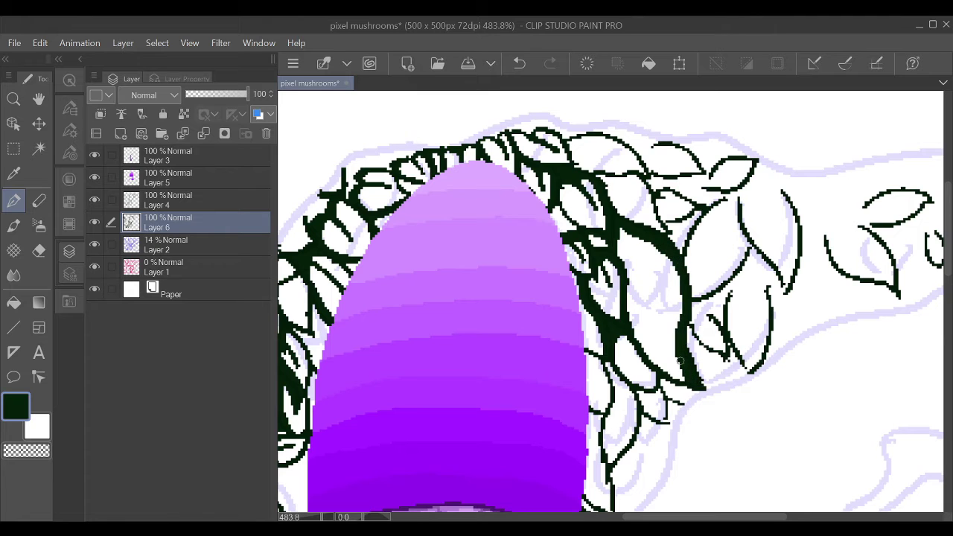
# - Draw veins in the big leaf and shade the smaller leaves below it with dark green
pyautogui.moveTo(647, 243); pyautogui.dragTo(665, 300)
pyautogui.moveTo(620, 228); pyautogui.dragTo(639, 261)
pyautogui.moveTo(617, 361); pyautogui.dragTo(636, 383)
pyautogui.moveTo(617, 332)
pyautogui.mouseDown()
pyautogui.moveTo(639, 368)
pyautogui.moveTo(649, 418)
pyautogui.mouseUp()
pyautogui.moveTo(615, 367); pyautogui.dragTo(624, 440)
pyautogui.hotkey('ctrl', 'z')
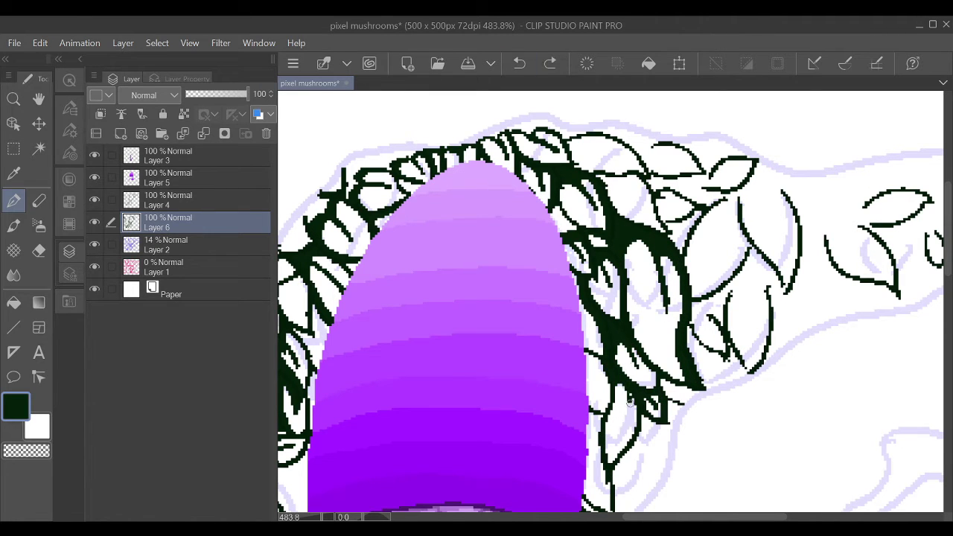
pyautogui.moveTo(630, 388); pyautogui.dragTo(627, 446)
pyautogui.moveTo(603, 357); pyautogui.dragTo(601, 413)
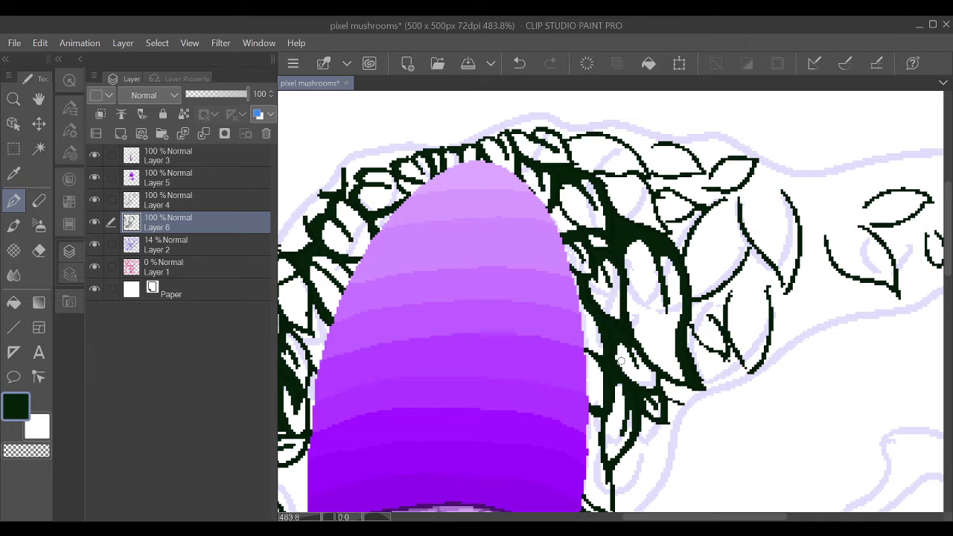
# - Shade the narrow strip of leaves along the large cap's lower right edge
pyautogui.moveTo(353, 276); pyautogui.dragTo(279, 178)
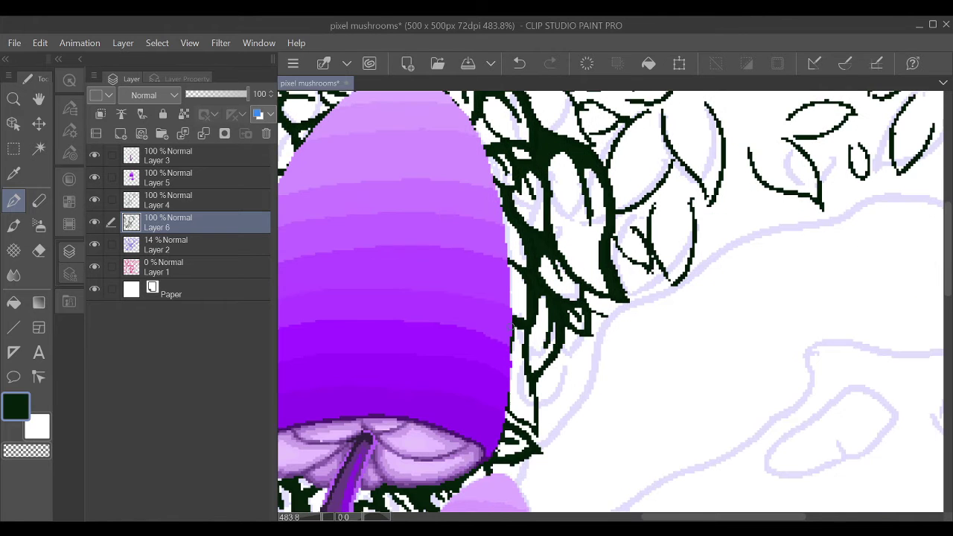
pyautogui.moveTo(518, 325); pyautogui.dragTo(527, 400)
pyautogui.moveTo(514, 277); pyautogui.dragTo(517, 296)
pyautogui.moveTo(508, 231); pyautogui.dragTo(511, 244)
# - Thicken and shade the leaves at the outer right end of the cluster and along its upper edge
pyautogui.hotkey('ctrl', '0')
pyautogui.scroll(5, 796, 379)
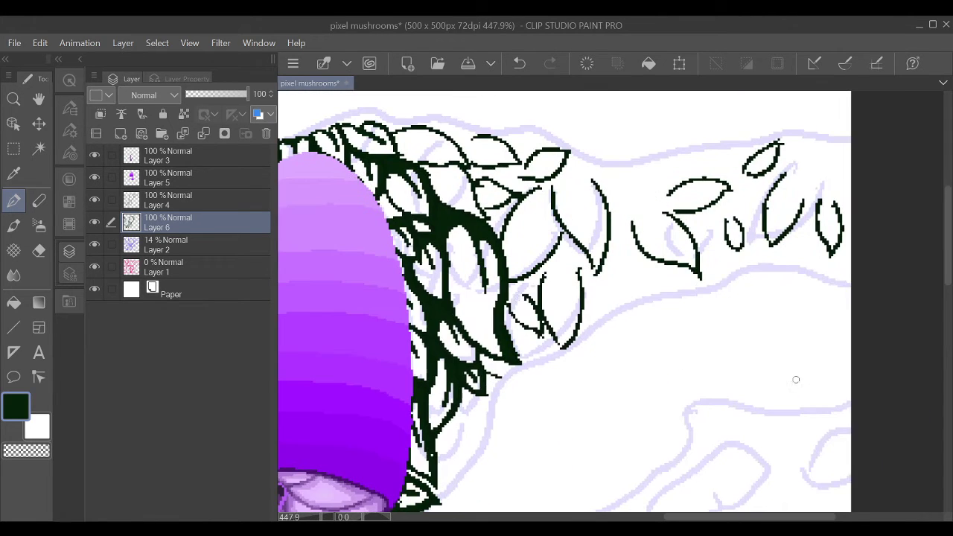
pyautogui.moveTo(512, 307); pyautogui.dragTo(525, 307)
pyautogui.moveTo(544, 274)
pyautogui.mouseDown()
pyautogui.moveTo(567, 353)
pyautogui.moveTo(565, 339)
pyautogui.mouseUp()
pyautogui.moveTo(506, 224)
pyautogui.mouseDown()
pyautogui.moveTo(557, 188)
pyautogui.moveTo(555, 241)
pyautogui.mouseUp()
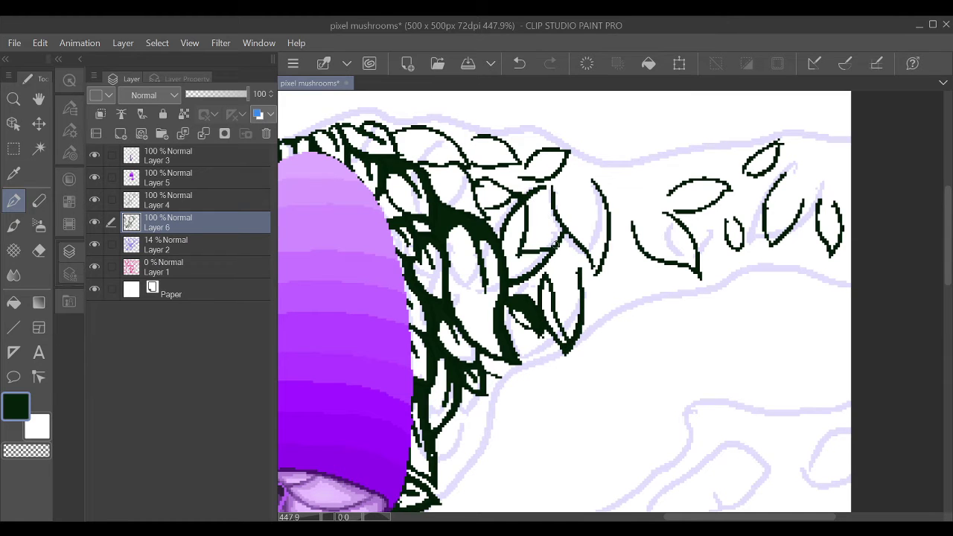
pyautogui.moveTo(472, 167)
pyautogui.mouseDown()
pyautogui.moveTo(414, 129)
pyautogui.moveTo(461, 164)
pyautogui.mouseUp()
pyautogui.moveTo(420, 133)
pyautogui.mouseDown()
pyautogui.moveTo(464, 171)
pyautogui.moveTo(448, 173)
pyautogui.moveTo(467, 179)
pyautogui.moveTo(476, 198)
pyautogui.moveTo(493, 186)
pyautogui.moveTo(490, 237)
pyautogui.mouseUp()
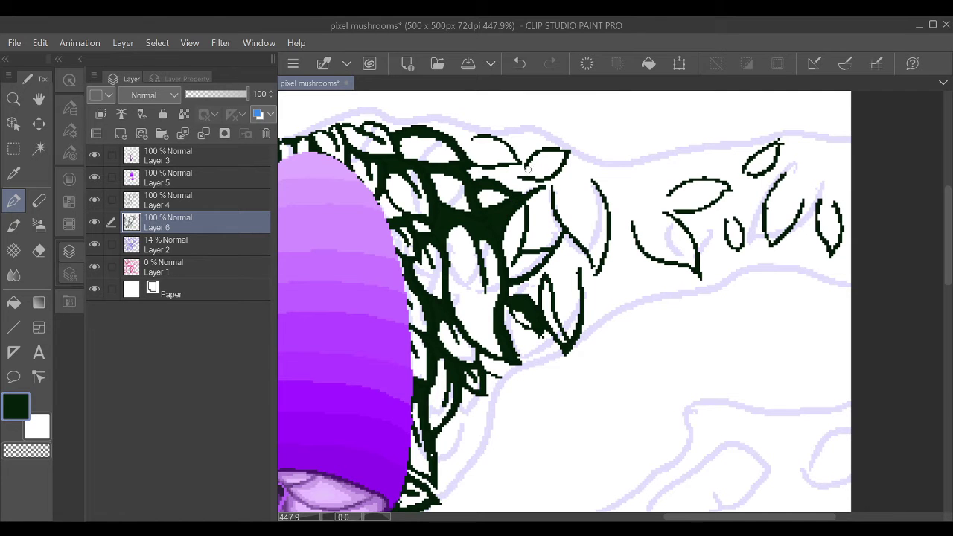
# - Fill most of the two leaves at the cluster's upper right end with dark green
pyautogui.moveTo(543, 158)
pyautogui.mouseDown()
pyautogui.moveTo(550, 171)
pyautogui.moveTo(522, 170)
pyautogui.moveTo(465, 145)
pyautogui.moveTo(517, 159)
pyautogui.mouseUp()
pyautogui.press('g')
pyautogui.click(526, 191)
pyautogui.hotkey('ctrl', 'z')
pyautogui.press('p')
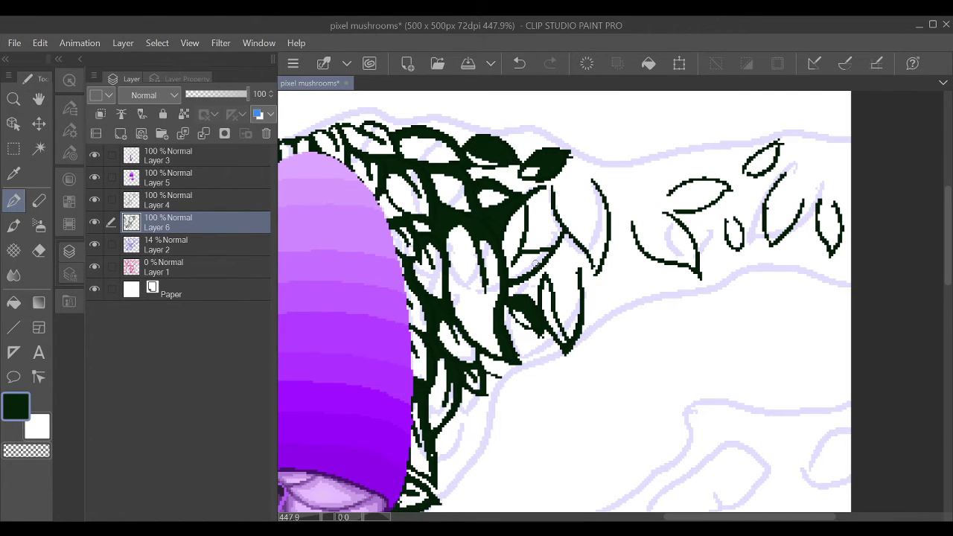
# - Shade and add veins to the scattered leaves near the right edge of the canvas
pyautogui.moveTo(569, 189); pyautogui.dragTo(441, 211)
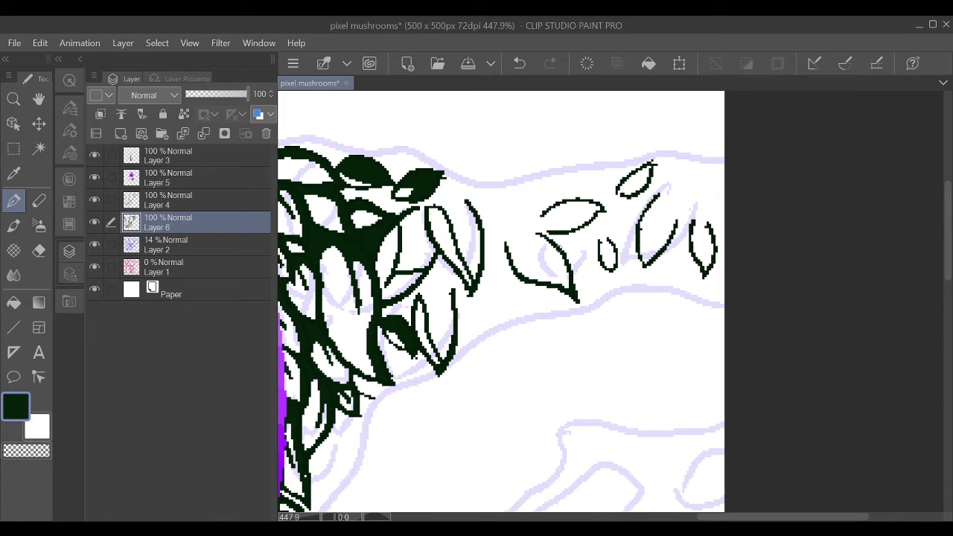
pyautogui.moveTo(603, 209)
pyautogui.mouseDown()
pyautogui.moveTo(569, 219)
pyautogui.moveTo(607, 264)
pyautogui.moveTo(608, 246)
pyautogui.mouseUp()
pyautogui.moveTo(635, 181); pyautogui.dragTo(645, 262)
pyautogui.moveTo(698, 226); pyautogui.dragTo(703, 261)
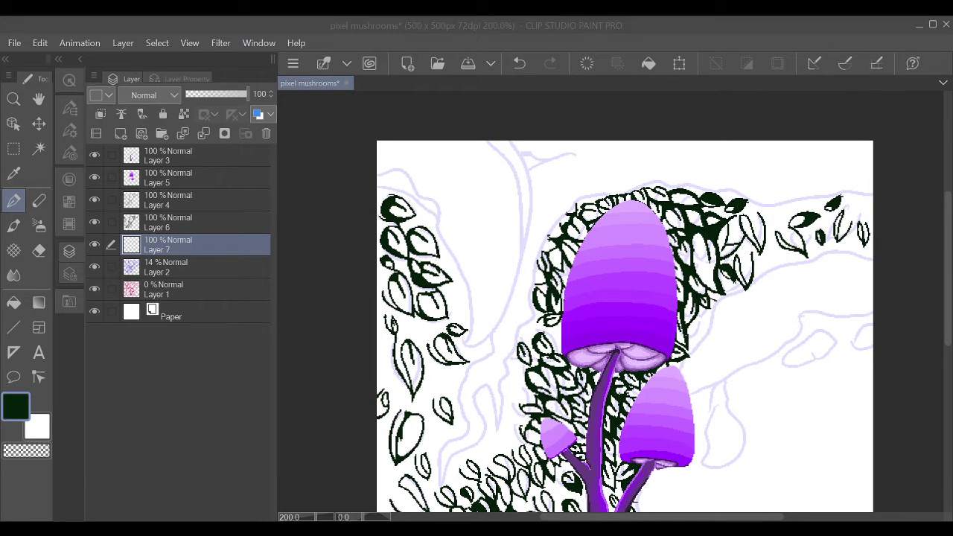
# - Outline the tree trunk and hanging branch at the canvas's upper left and fill the trunk's top piece dark brown
pyautogui.moveTo(377, 173)
pyautogui.mouseDown()
pyautogui.moveTo(435, 202)
pyautogui.moveTo(469, 304)
pyautogui.moveTo(463, 344)
pyautogui.moveTo(499, 137)
pyautogui.moveTo(524, 242)
pyautogui.mouseUp()
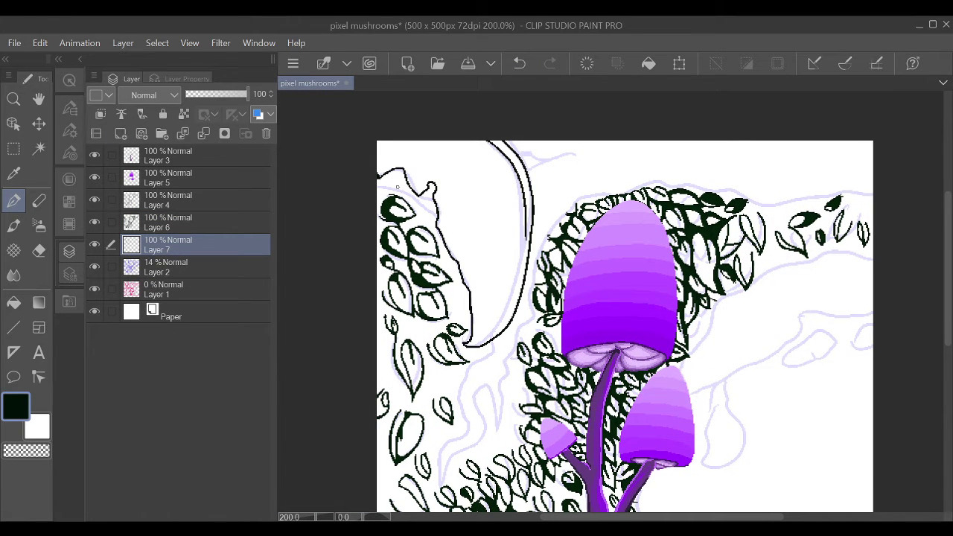
pyautogui.press('g')
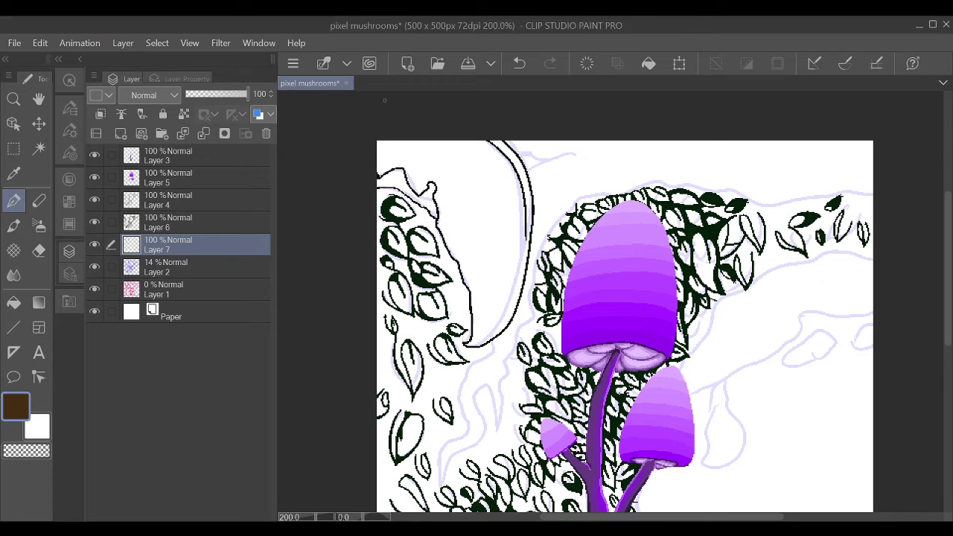
pyautogui.click(398, 181)
pyautogui.press('p')
pyautogui.scroll(-2, 611, 320)
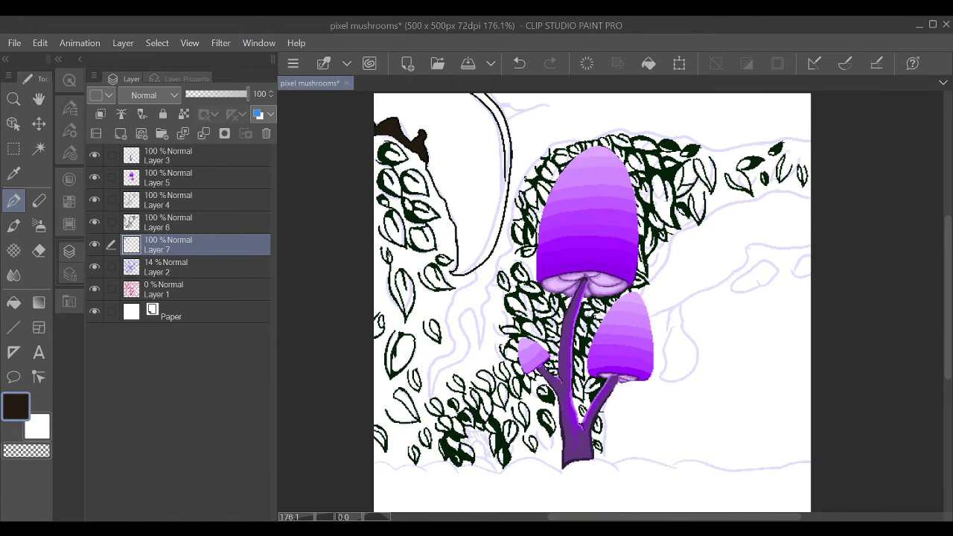
# - Add a new layer, return to Layer 7, and outline the leafy branch's upper edge and the twisting roots
pyautogui.hotkey('ctrl', 'shift', 'n')
pyautogui.click(167, 244)
pyautogui.moveTo(789, 167); pyautogui.dragTo(611, 165)
pyautogui.moveTo(468, 389)
pyautogui.mouseDown()
pyautogui.moveTo(443, 340)
pyautogui.moveTo(414, 421)
pyautogui.mouseUp()
pyautogui.moveTo(452, 300); pyautogui.dragTo(425, 354)
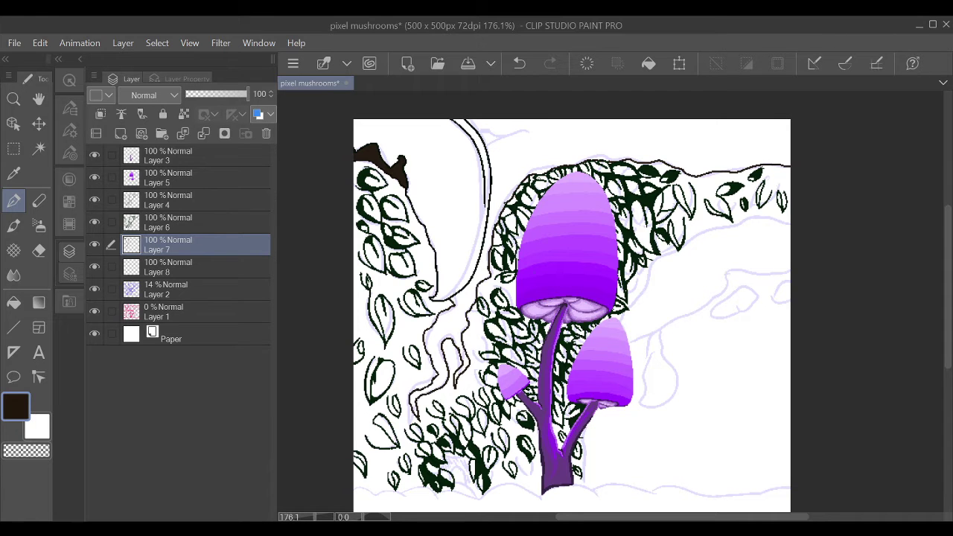
# - Outline the lower edge of the leafy right branch and the upper edge of the branch beneath it
pyautogui.keyDown('alt'); pyautogui.click(780, 200); pyautogui.keyUp('alt')
pyautogui.moveTo(790, 221); pyautogui.dragTo(647, 262)
pyautogui.moveTo(655, 335)
pyautogui.mouseDown()
pyautogui.moveTo(769, 269)
pyautogui.moveTo(791, 273)
pyautogui.mouseUp()
# - Draw the wavy dark green ground line across the canvas beneath the mushrooms
pyautogui.press('d')
pyautogui.moveTo(777, 410)
pyautogui.mouseDown()
pyautogui.moveTo(761, 324)
pyautogui.moveTo(565, 405)
pyautogui.moveTo(773, 401)
pyautogui.mouseUp()
pyautogui.hotkey('ctrl', 'z')
pyautogui.moveTo(472, 404); pyautogui.dragTo(338, 399)
pyautogui.scroll(-2, 331, 426)
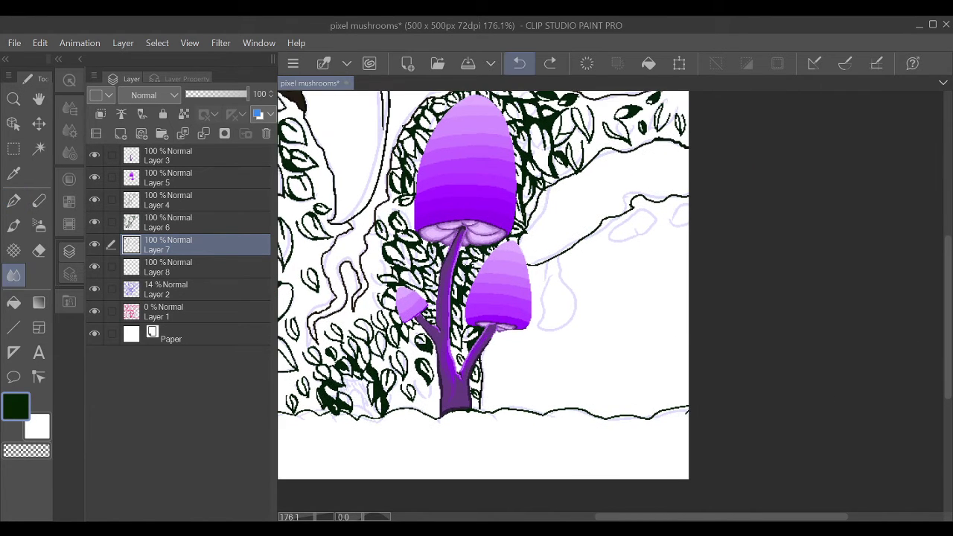
pyautogui.press('e')
pyautogui.scroll(1, 522, 297)
pyautogui.scroll(4, 856, 403)
pyautogui.press('p')
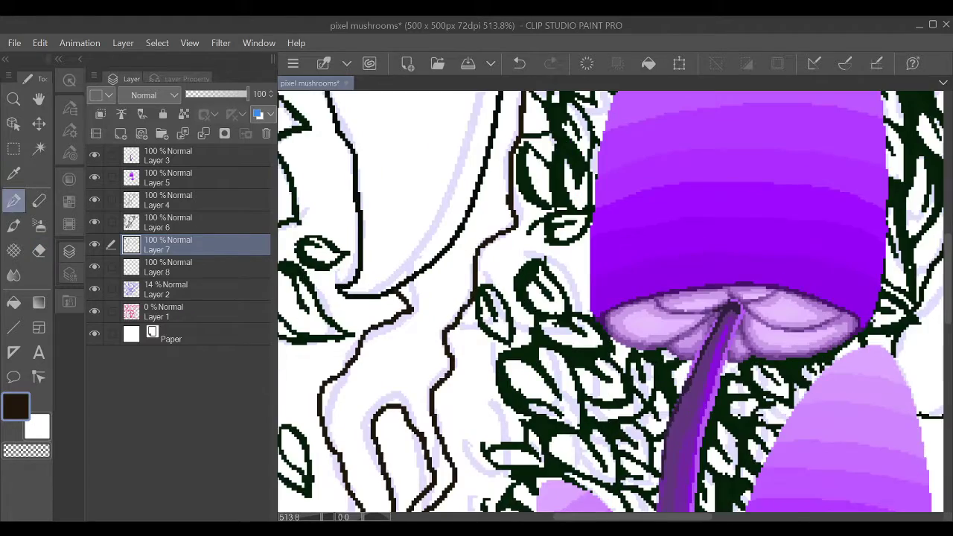
# - Fill the outlined branches and roots dark brown, and add a new layer beneath Layer 6
pyautogui.scroll(-3, 521, 298)
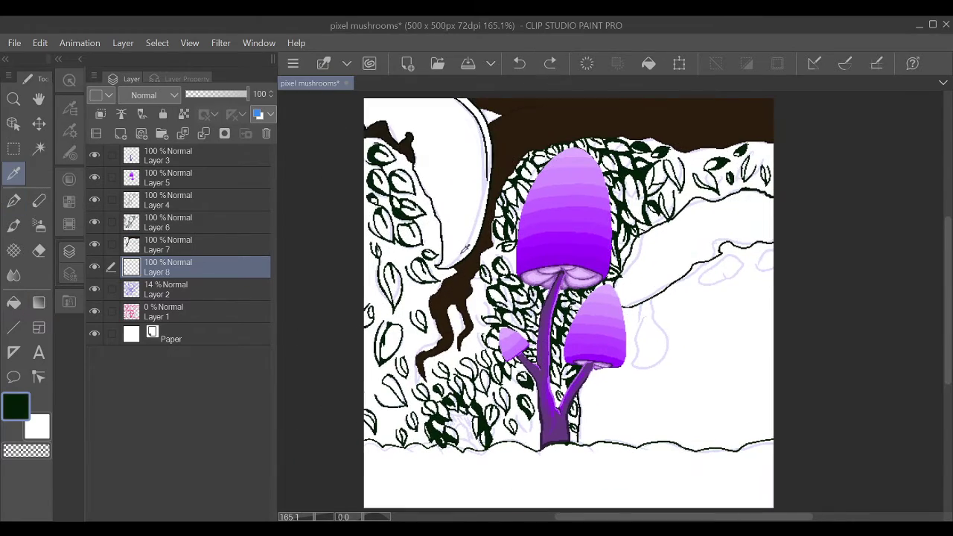
pyautogui.click(121, 133)
pyautogui.hotkey('ctrl', 'z')
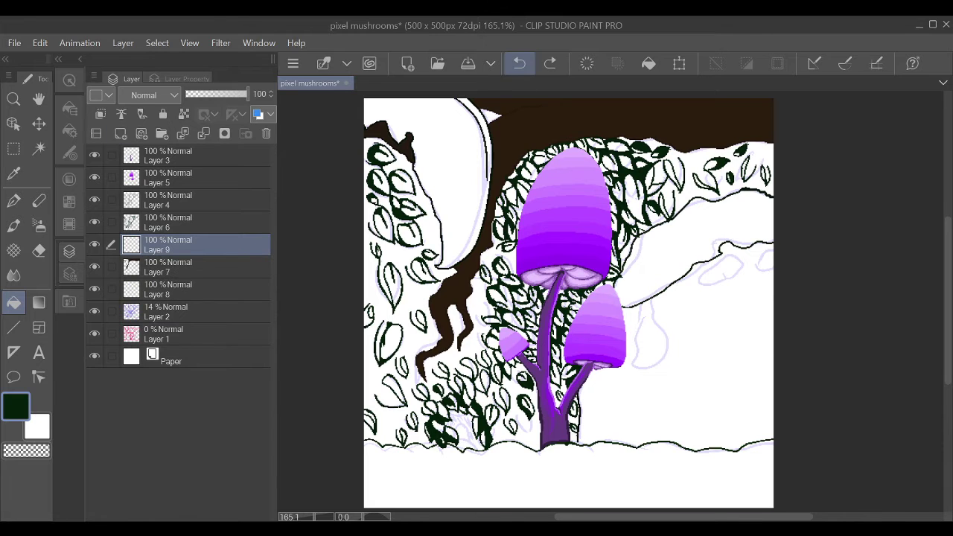
pyautogui.hotkey('ctrl', 'z')
pyautogui.hotkey('ctrl', 'z')
pyautogui.hotkey('ctrl', 'z')
pyautogui.hotkey('ctrl', 'z')
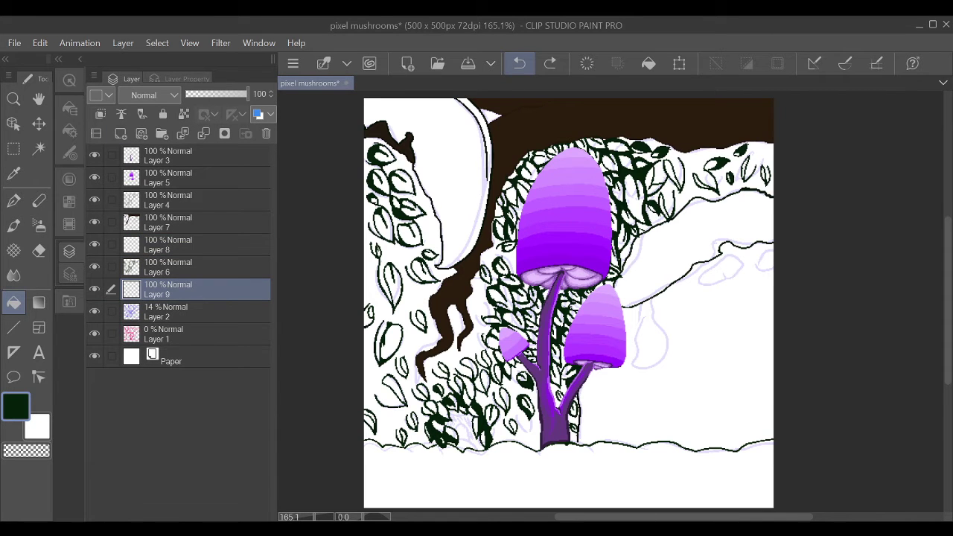
# - Thicken the dark green line beside the mushroom stem's base and along the ground, and try filling the leafy background
pyautogui.press('p')
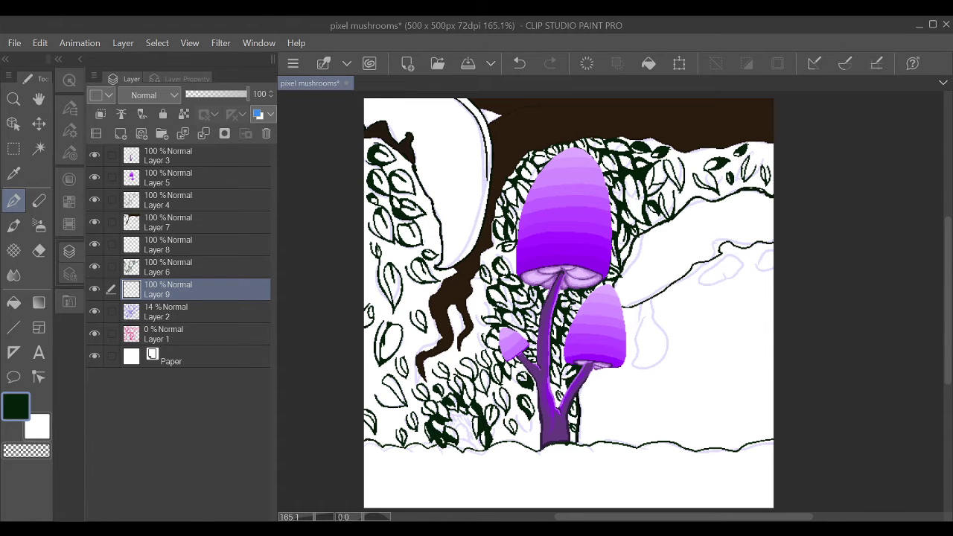
pyautogui.scroll(-3, 545, 300)
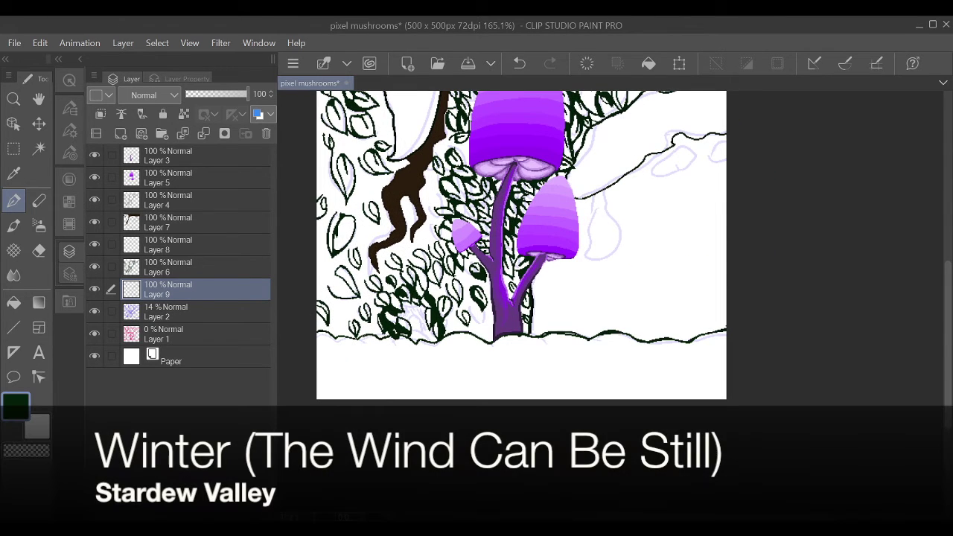
pyautogui.press('g')
pyautogui.hotkey('ctrl', 'z')
pyautogui.hotkey('ctrl', 'z')
# - Merge Layer 6 into Layer 9 and fill the background around the leaves with very dark green
pyautogui.scroll(3, 519, 298)
pyautogui.hotkey('ctrl', 'y')
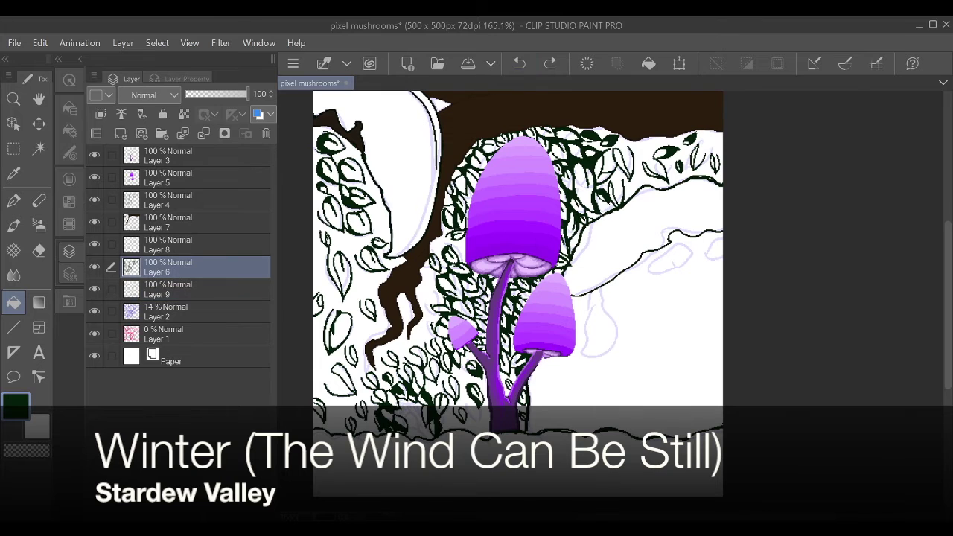
pyautogui.hotkey('ctrl', 'y')
pyautogui.press('p')
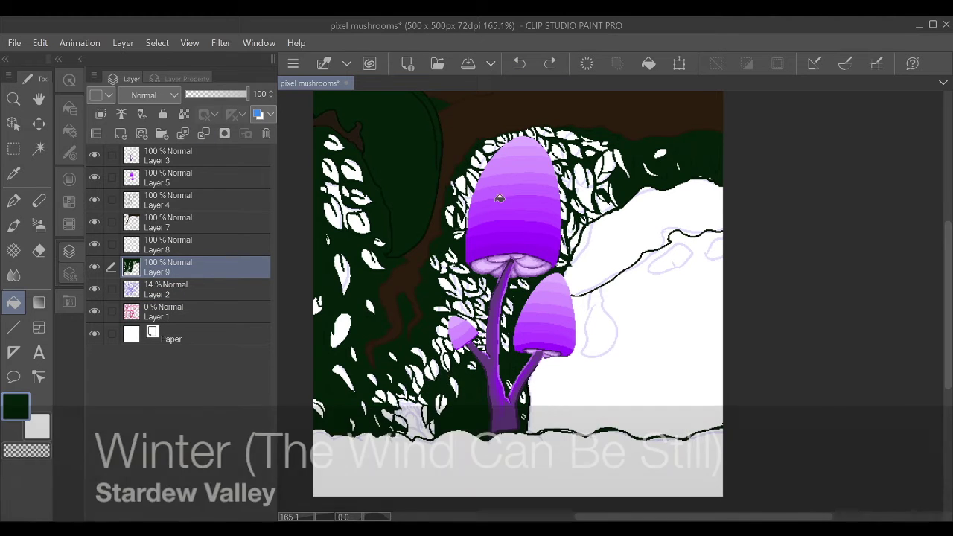
pyautogui.hotkey('ctrl', 'z')
pyautogui.press('g')
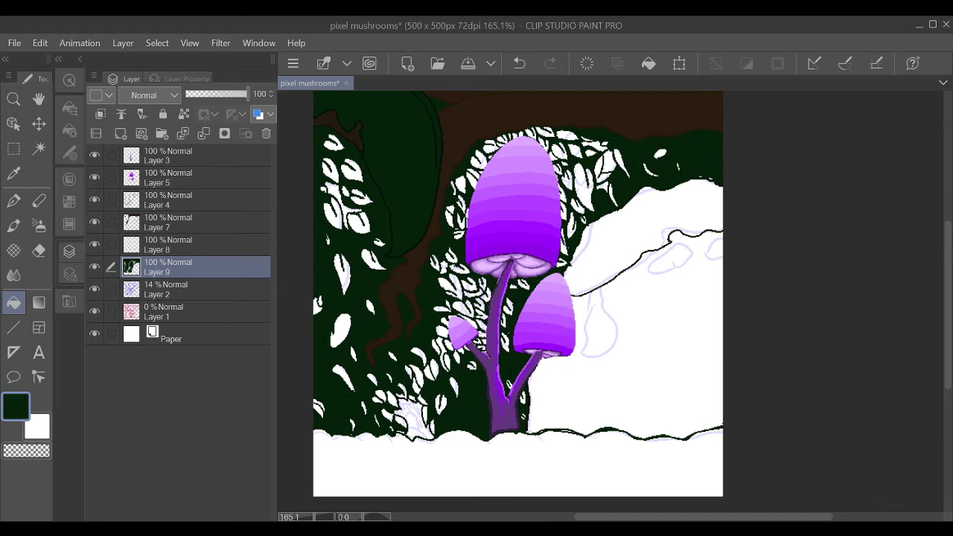
# - Touch up the dark green background between the leaves and add a new layer beneath Layer 9
pyautogui.scroll(6, 455, 305)
pyautogui.press('p')
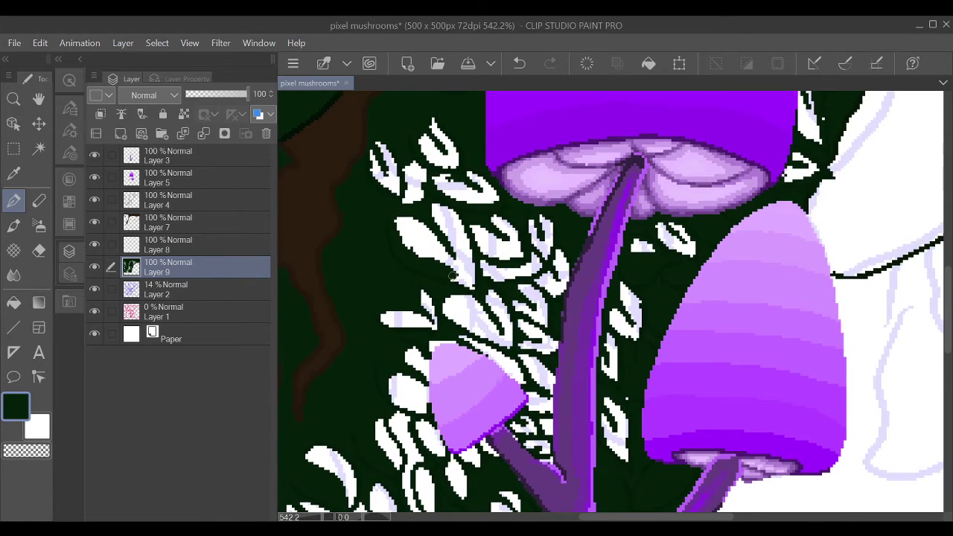
pyautogui.scroll(-5, 452, 275)
pyautogui.scroll(-1, 540, 298)
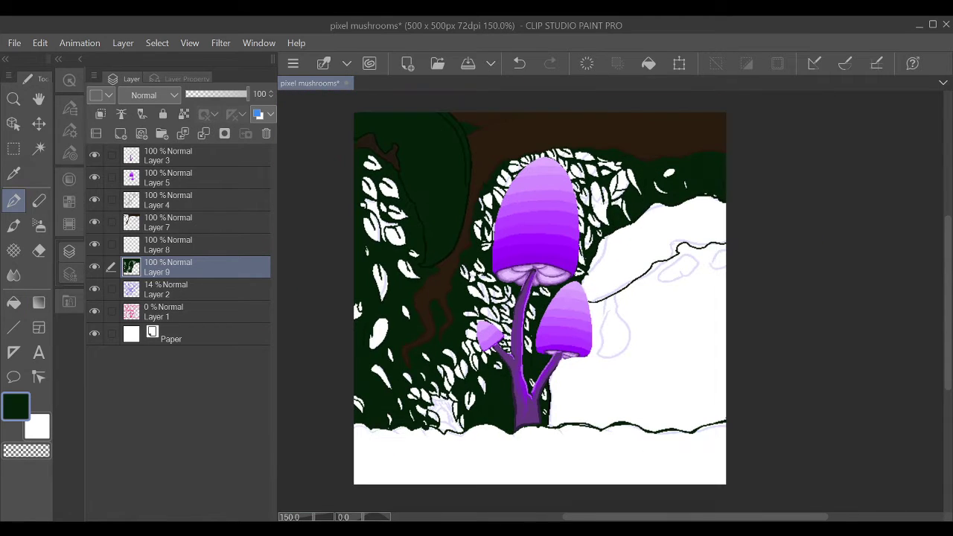
pyautogui.scroll(1, 488, 216)
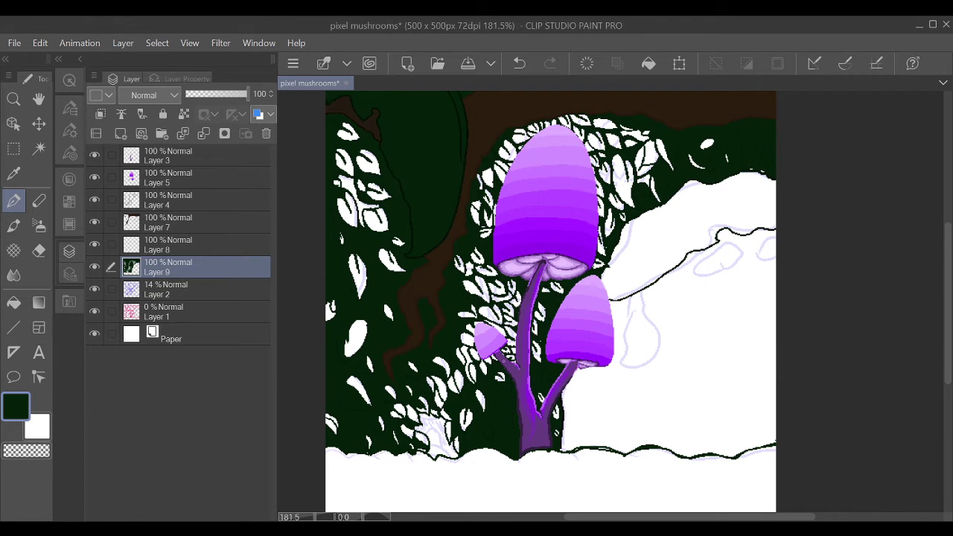
pyautogui.hotkey('ctrl', 'z')
pyautogui.click(168, 266)
pyautogui.press('i')
pyautogui.press('g')
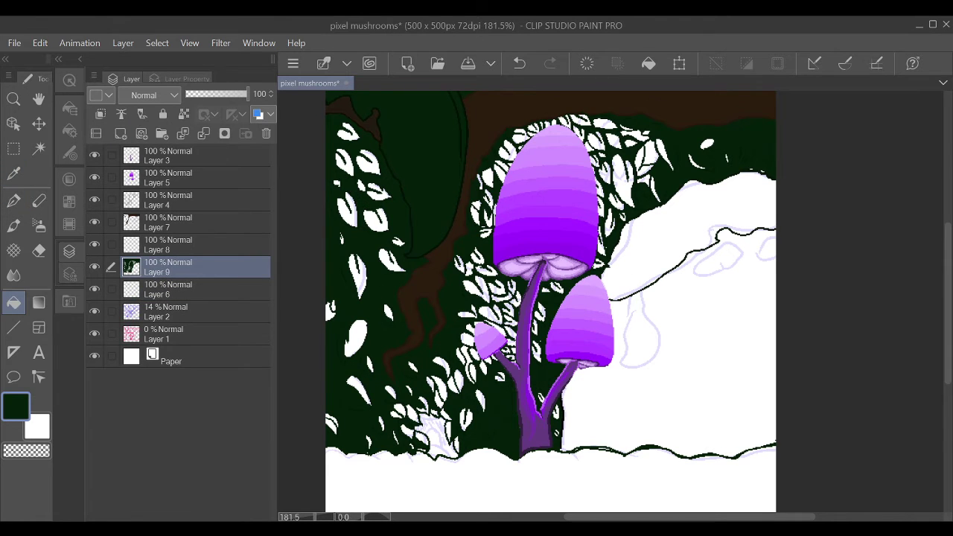
# - Paint the leaves beside the trunk and roots on the new layer in a slightly lighter dark green with the G-pen
pyautogui.hotkey('alt', '[')
pyautogui.click(14, 201)
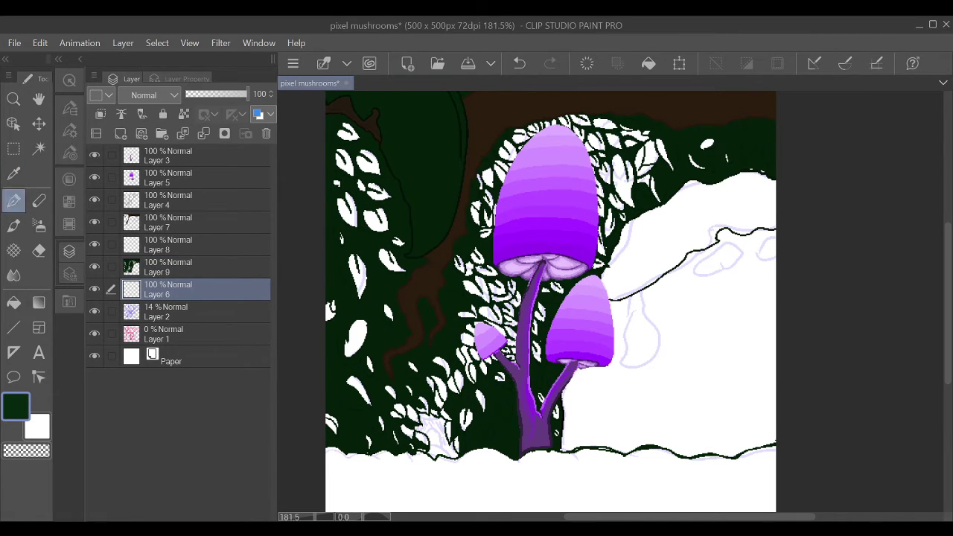
pyautogui.click(70, 106)
pyautogui.moveTo(348, 132); pyautogui.dragTo(383, 186)
pyautogui.moveTo(342, 160)
pyautogui.mouseDown()
pyautogui.moveTo(374, 188)
pyautogui.moveTo(350, 356)
pyautogui.moveTo(389, 374)
pyautogui.moveTo(356, 386)
pyautogui.moveTo(417, 416)
pyautogui.mouseUp()
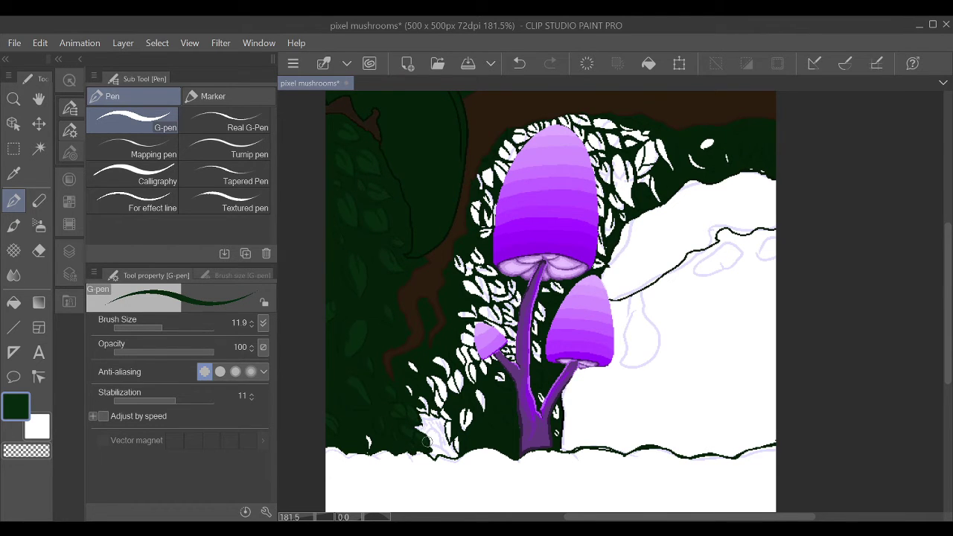
pyautogui.moveTo(458, 447); pyautogui.dragTo(437, 413)
pyautogui.moveTo(430, 376); pyautogui.dragTo(447, 403)
pyautogui.hotkey('ctrl', 'z')
# - Paint the remaining white leaves between the tree roots and the small mushroom's stem dark green on the lower leaf layer
pyautogui.press('F7')
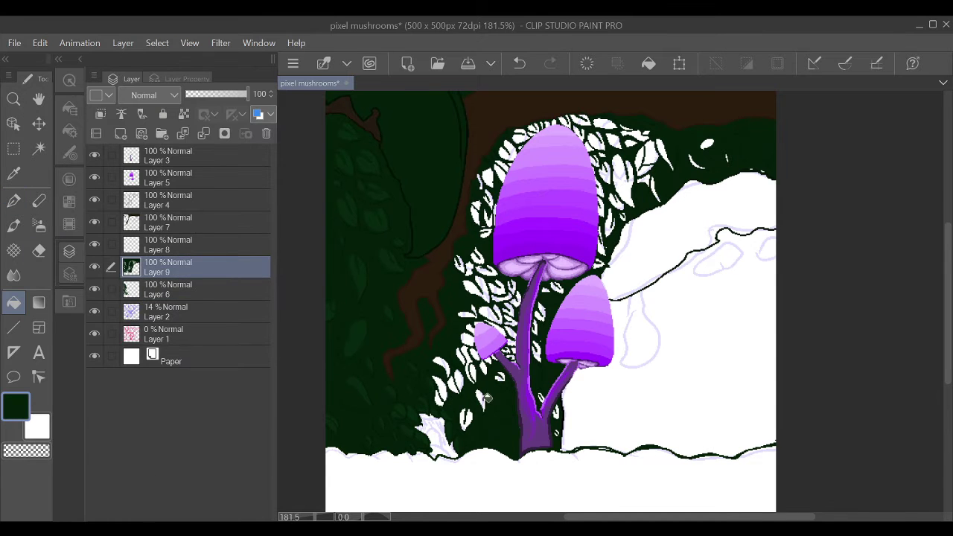
pyautogui.hotkey('alt', '[')
pyautogui.moveTo(435, 361)
pyautogui.mouseDown()
pyautogui.moveTo(467, 420)
pyautogui.moveTo(487, 409)
pyautogui.mouseUp()
pyautogui.press('g')
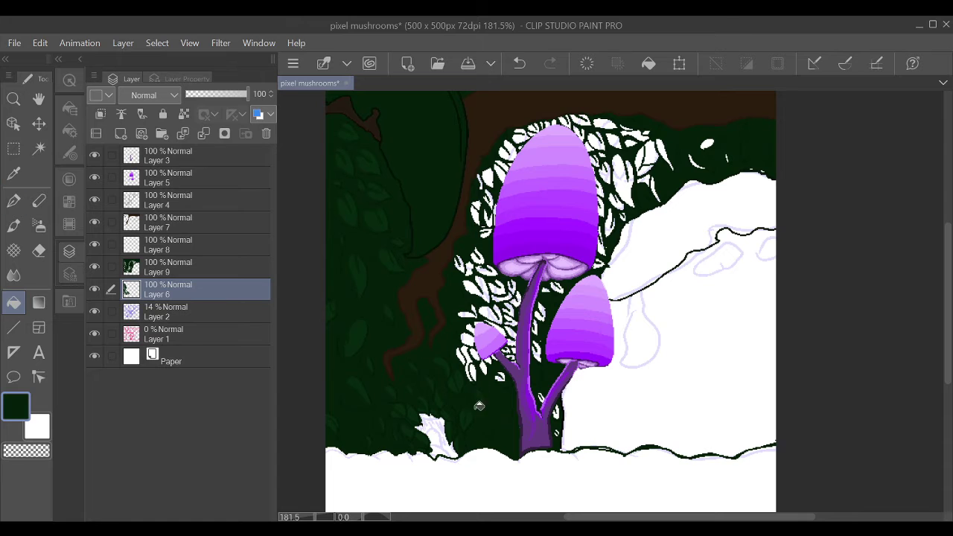
pyautogui.hotkey('ctrl', 'z')
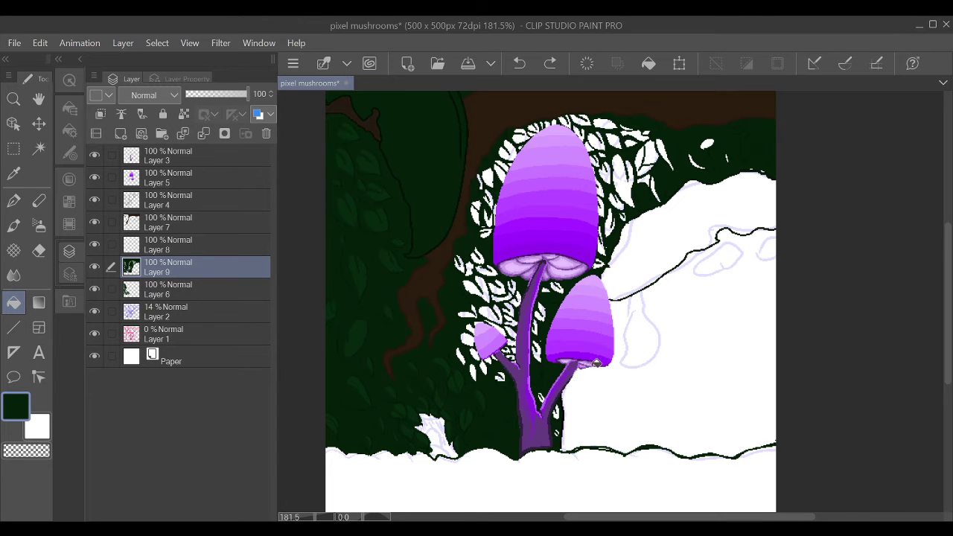
# - Paint the leaves around the small mushroom, the stems and the large mushroom cap dark green on the layer beneath Layer 9
pyautogui.hotkey('alt', '[')
pyautogui.press('p')
pyautogui.moveTo(463, 335); pyautogui.dragTo(483, 372)
pyautogui.moveTo(465, 305)
pyautogui.mouseDown()
pyautogui.moveTo(476, 337)
pyautogui.moveTo(514, 361)
pyautogui.mouseUp()
pyautogui.moveTo(495, 305)
pyautogui.mouseDown()
pyautogui.moveTo(541, 320)
pyautogui.moveTo(455, 252)
pyautogui.moveTo(495, 149)
pyautogui.moveTo(572, 119)
pyautogui.moveTo(603, 253)
pyautogui.moveTo(633, 163)
pyautogui.moveTo(592, 142)
pyautogui.moveTo(656, 186)
pyautogui.moveTo(696, 160)
pyautogui.mouseUp()
pyautogui.click(518, 64)
pyautogui.click(519, 63)
pyautogui.press('g')
pyautogui.keyDown('ctrl'); pyautogui.keyDown('shift'); pyautogui.click(655, 158); pyautogui.keyUp('shift'); pyautogui.keyUp('ctrl')
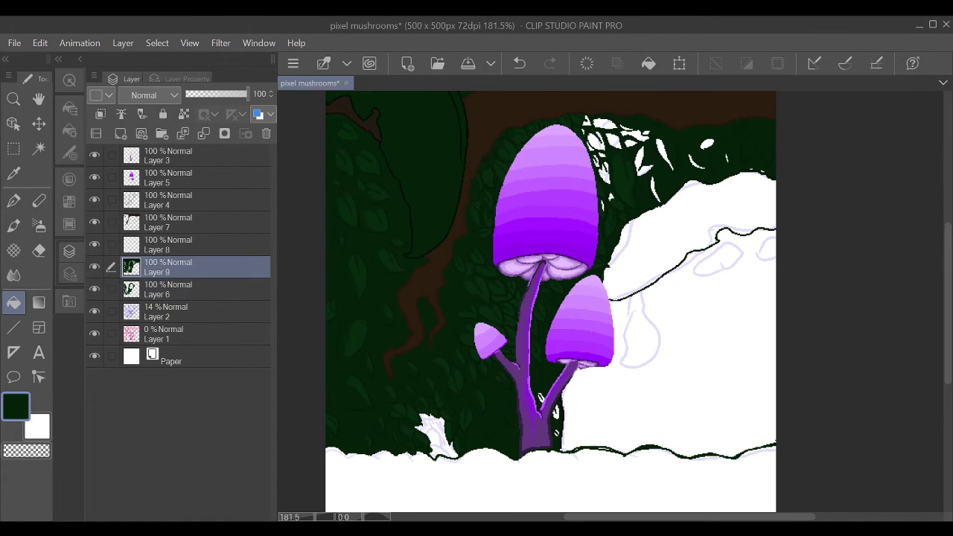
# - Paint the white leaves between the large mushroom cap and the overhanging branch dark green
pyautogui.press('p')
pyautogui.moveTo(646, 168); pyautogui.dragTo(656, 201)
pyautogui.click(519, 63)
pyautogui.keyDown('ctrl'); pyautogui.keyDown('shift'); pyautogui.click(625, 171); pyautogui.keyUp('shift'); pyautogui.keyUp('ctrl')
pyautogui.moveTo(637, 149)
pyautogui.mouseDown()
pyautogui.moveTo(580, 117)
pyautogui.moveTo(704, 164)
pyautogui.mouseUp()
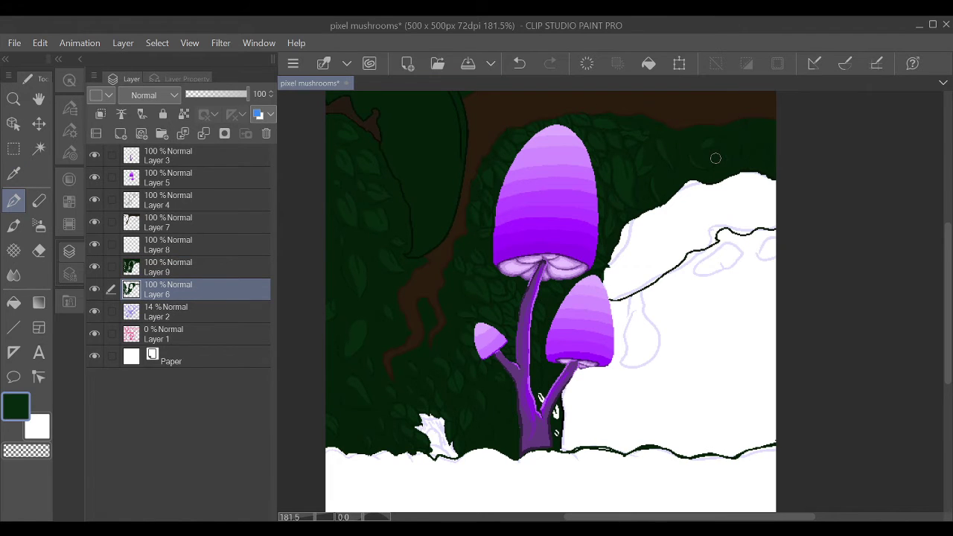
# - Add a layer above the leaf base colour and paint lighter green highlights on the leaves beside the trunk
pyautogui.hotkey('ctrl', 'shift', 'n')
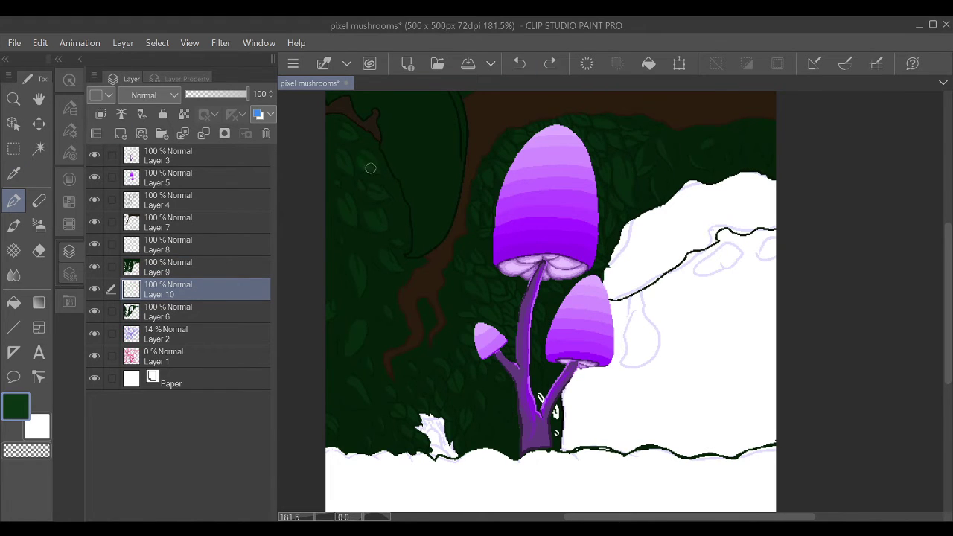
pyautogui.hotkey('ctrl', 'z')
pyautogui.scroll(1, 378, 190)
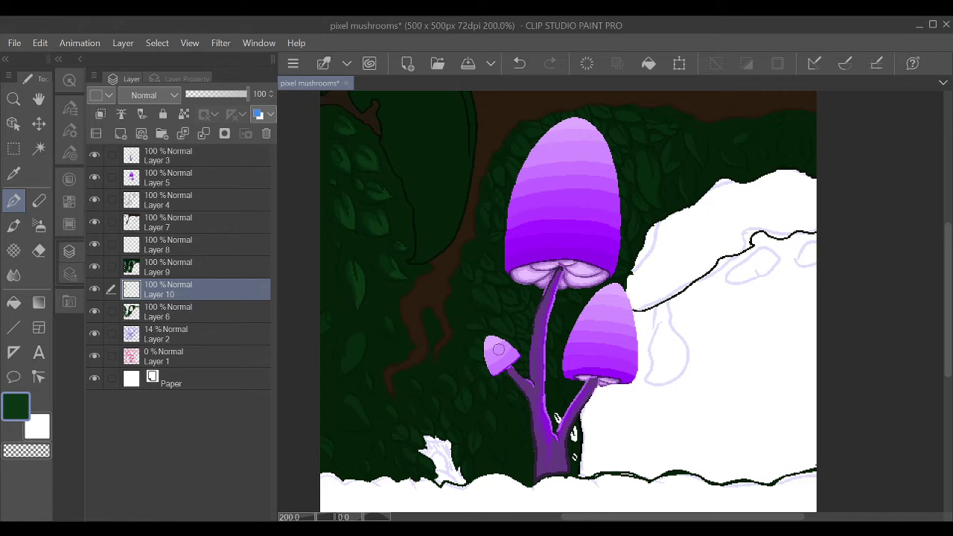
pyautogui.moveTo(360, 364); pyautogui.dragTo(354, 341)
# - Paint lighter green highlights on the leaves near the ground between the tree roots and the mushroom stem
pyautogui.scroll(4, 459, 452)
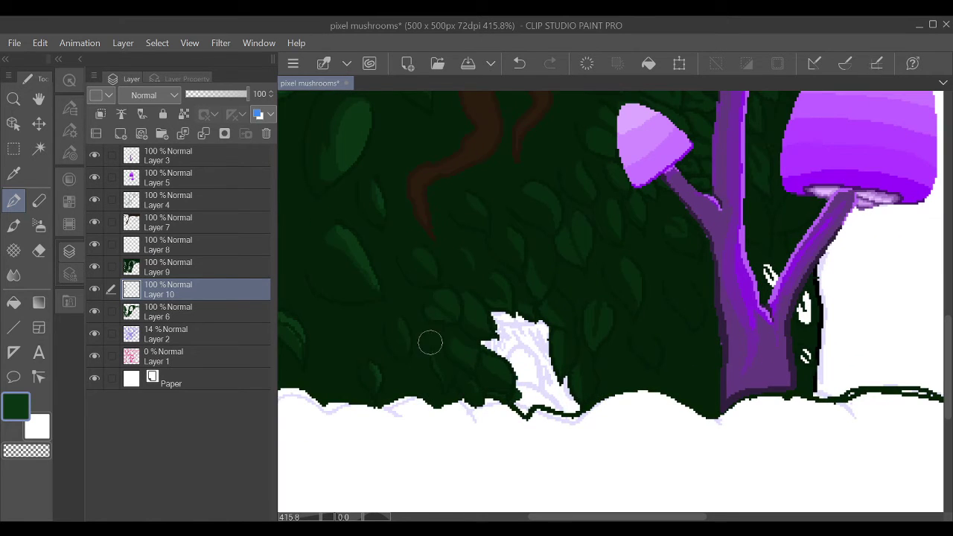
pyautogui.moveTo(472, 302); pyautogui.dragTo(492, 358)
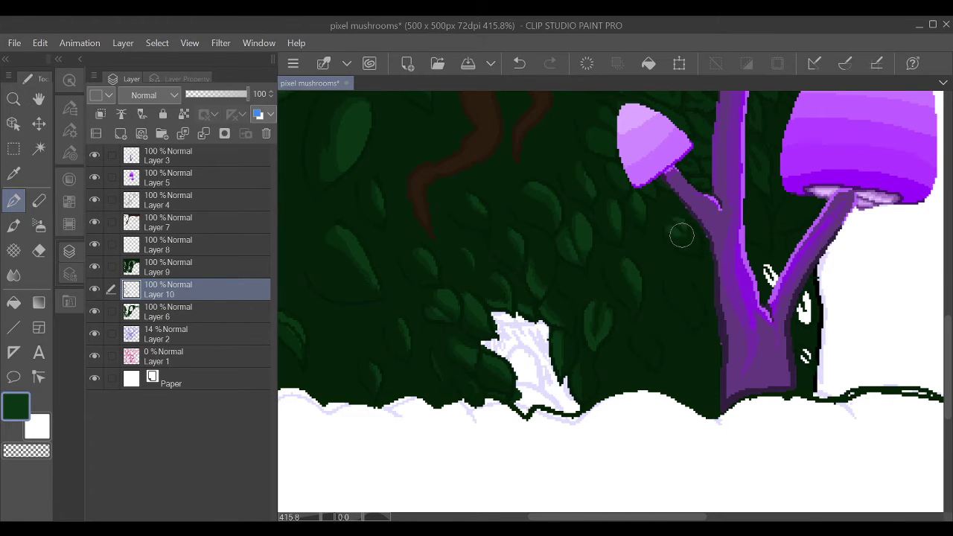
pyautogui.scroll(-4, 680, 234)
pyautogui.moveTo(664, 489); pyautogui.dragTo(701, 440)
pyautogui.scroll(4, 522, 298)
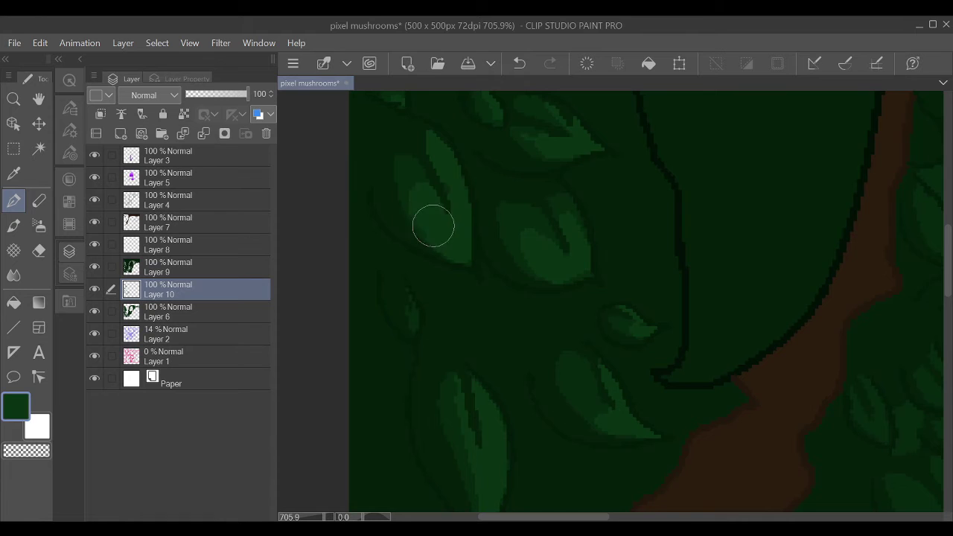
# - Paint lighter green highlights on the leaves above the small mushroom and along the trunk side of the large cap
pyautogui.scroll(-1, 432, 224)
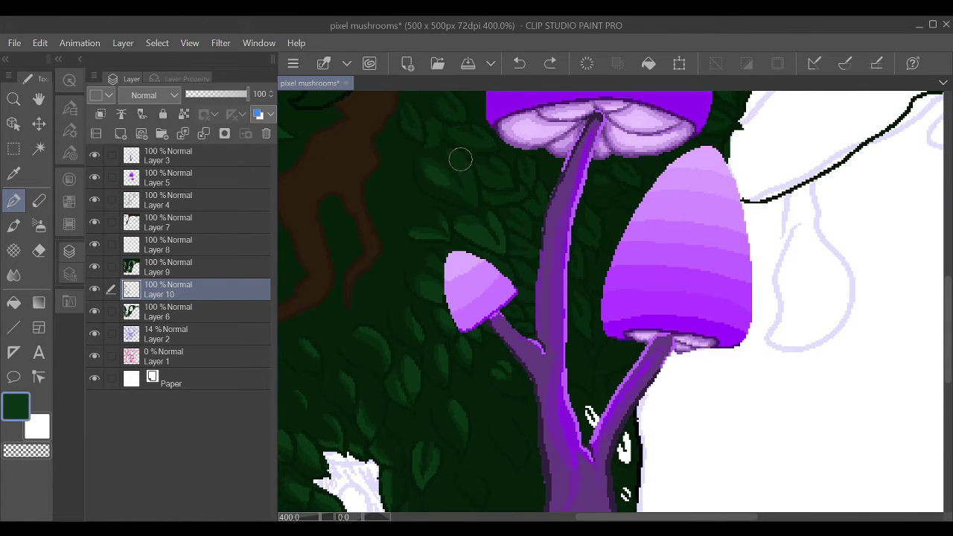
pyautogui.moveTo(543, 236); pyautogui.dragTo(560, 293)
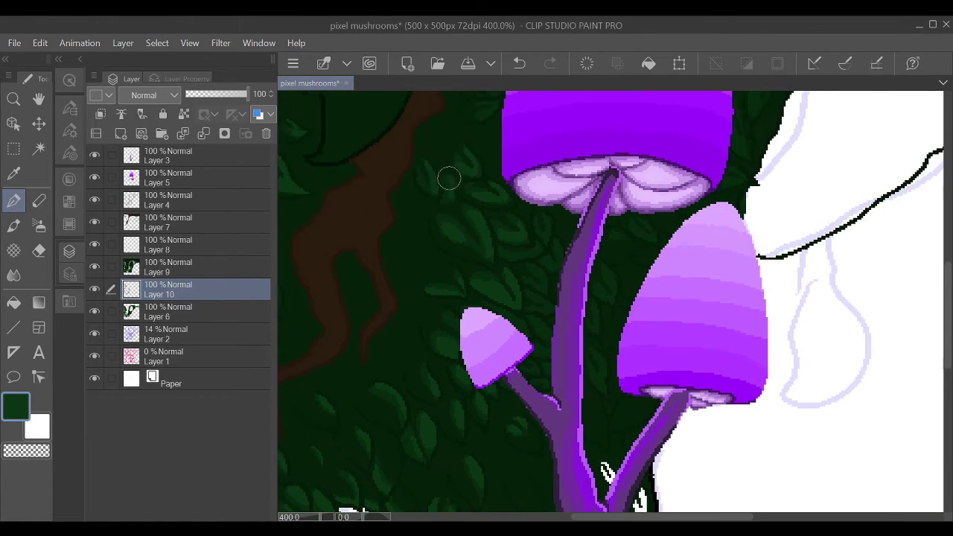
pyautogui.hotkey('ctrl', 'z')
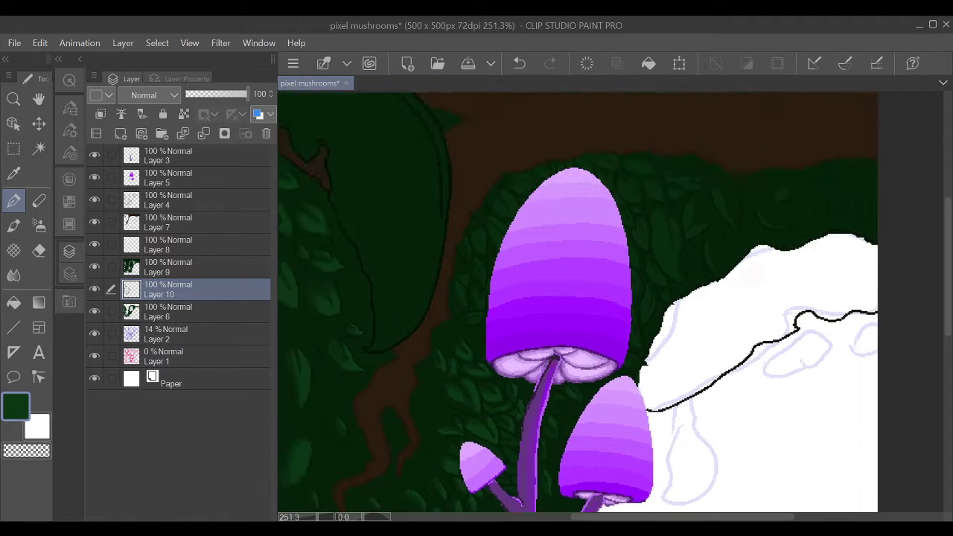
pyautogui.moveTo(445, 286)
pyautogui.mouseDown()
pyautogui.moveTo(532, 149)
pyautogui.moveTo(574, 113)
pyautogui.moveTo(510, 192)
pyautogui.mouseUp()
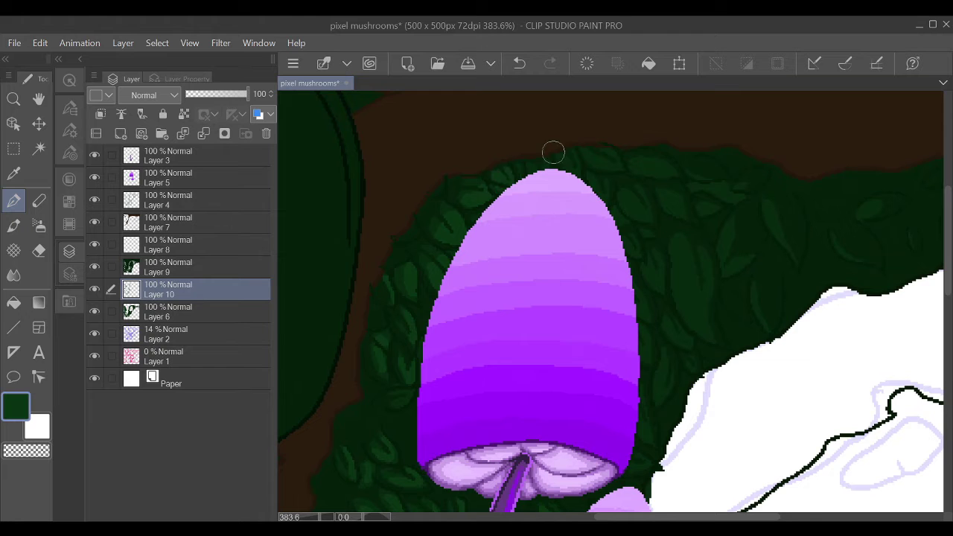
# - Paint lighter green highlights on the leaves between the large mushroom cap and the leafy branch's lower edge
pyautogui.moveTo(674, 340); pyautogui.dragTo(672, 249)
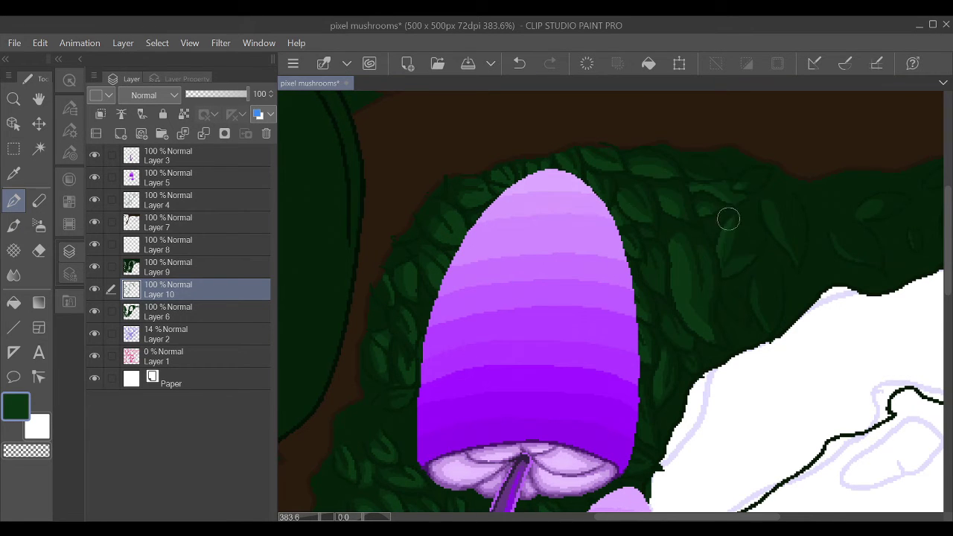
pyautogui.hscroll(3, 853, 261)
pyautogui.click(519, 64)
pyautogui.scroll(-1, 719, 265)
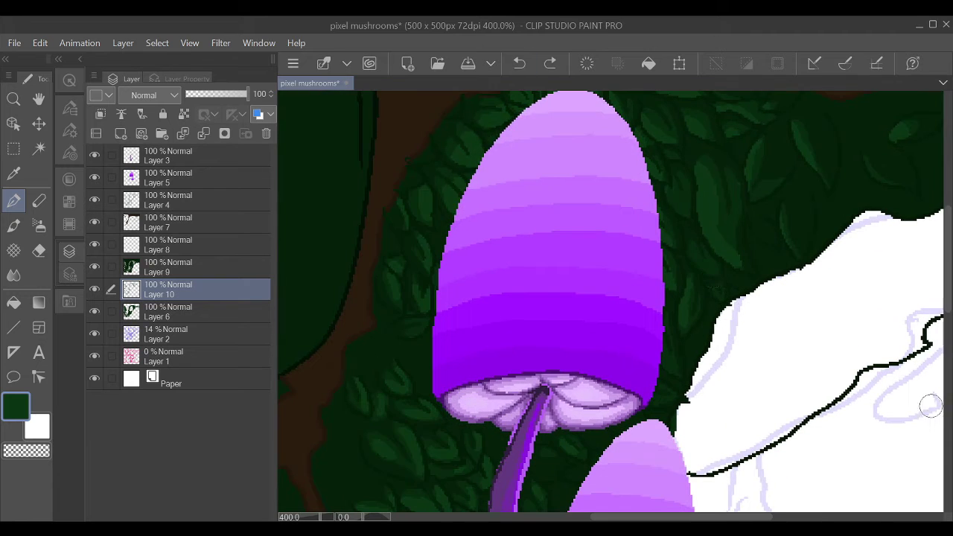
# - Add a layer above Layer 10 and paint brighter green highlights on the leaves beside the trunk with the G-pen at size 5
pyautogui.scroll(-3, 718, 266)
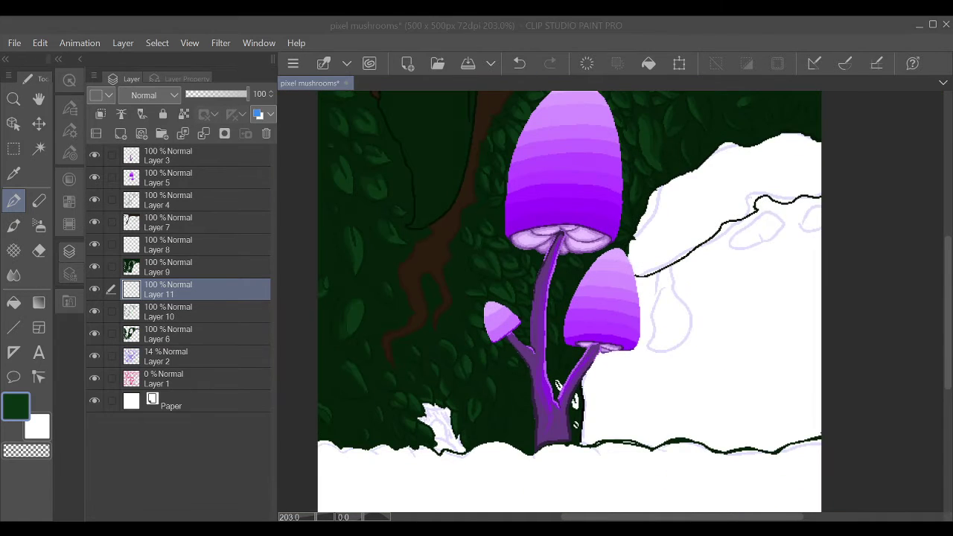
pyautogui.scroll(6, 290, 97)
pyautogui.click(70, 107)
pyautogui.press('[')
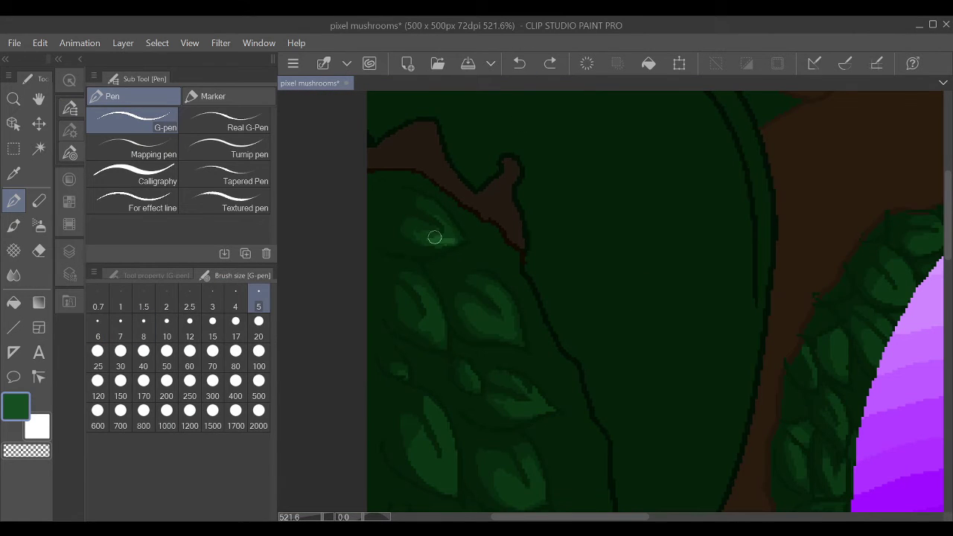
pyautogui.scroll(-2, 929, 450)
pyautogui.scroll(1, 491, 296)
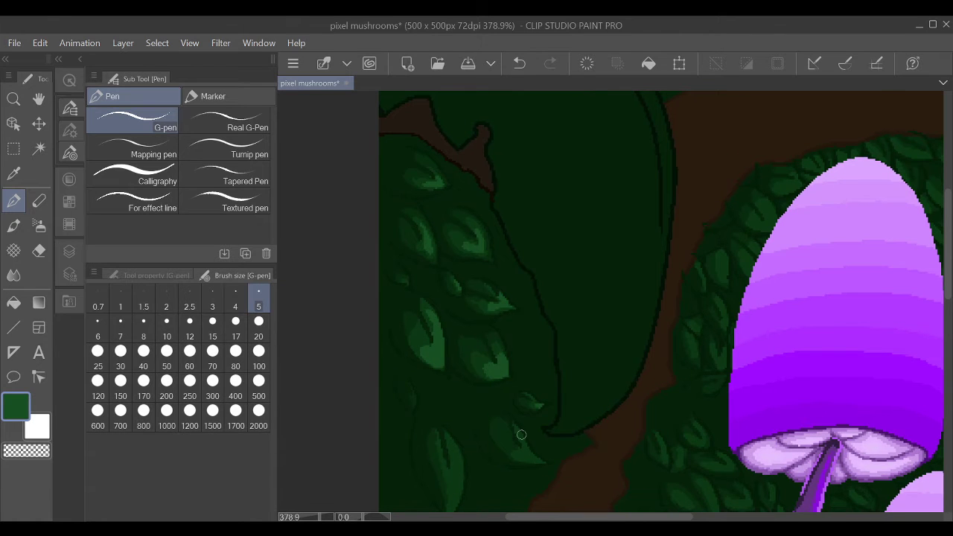
pyautogui.moveTo(521, 434); pyautogui.dragTo(419, 319)
pyautogui.scroll(-3, 409, 461)
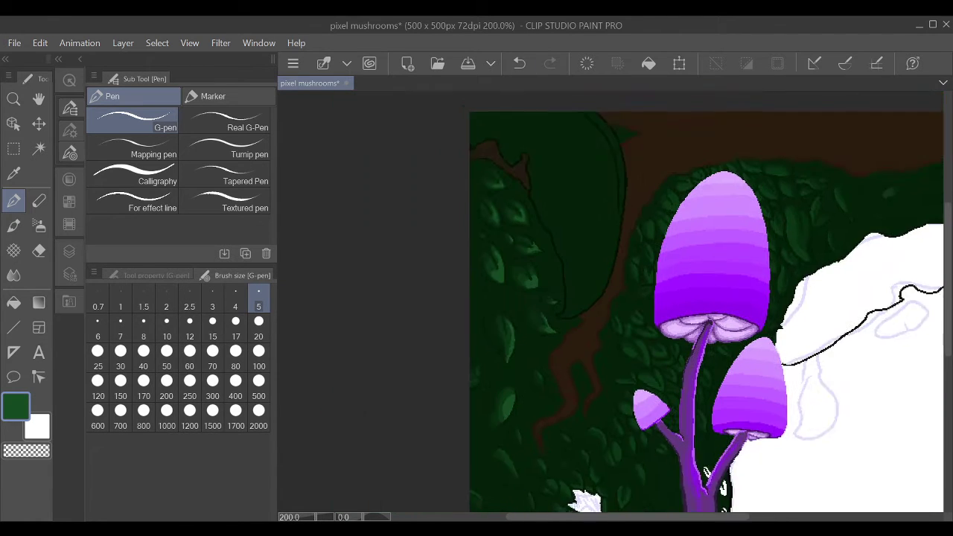
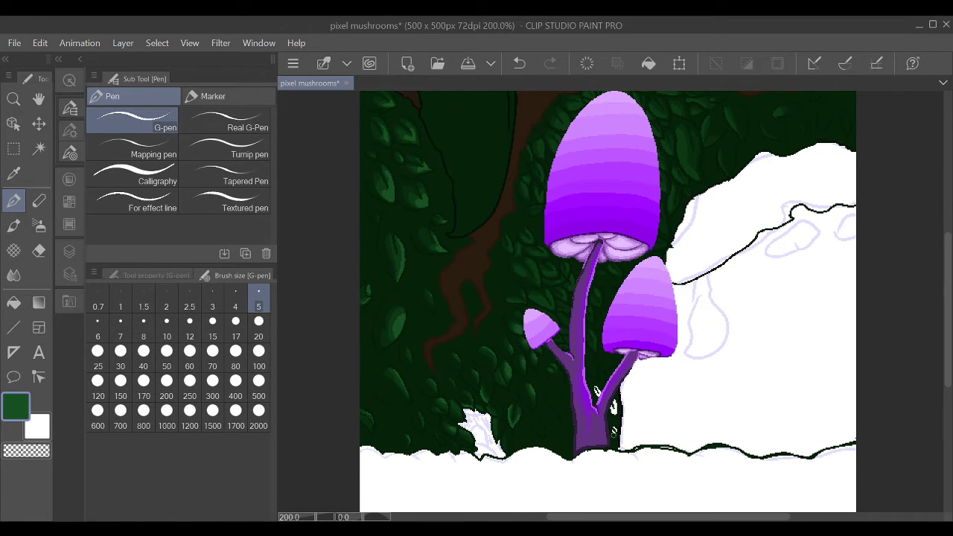
# - Paint brighter green highlights on the leaves between the mushroom stems and around the large cap, up to the overhanging branch
pyautogui.scroll(2, 686, 350)
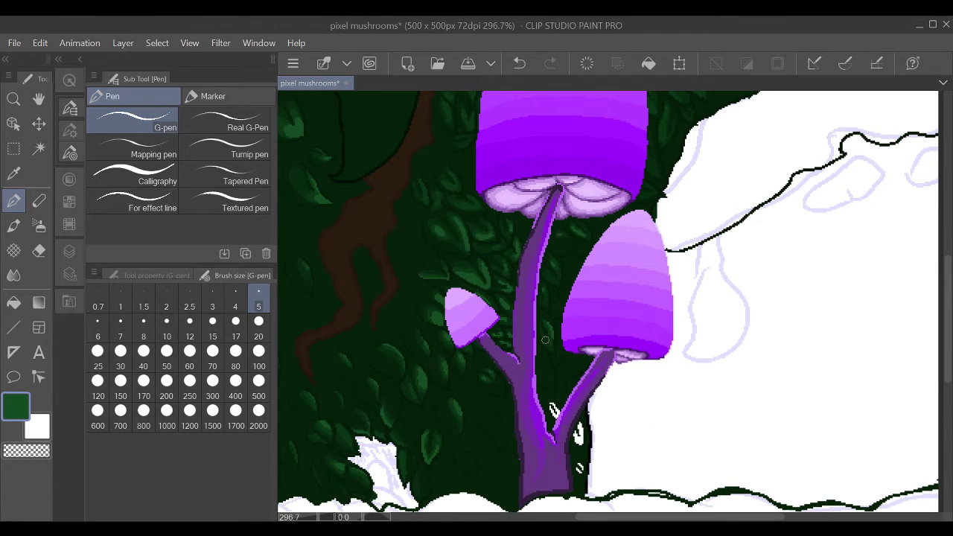
pyautogui.moveTo(545, 340); pyautogui.dragTo(569, 393)
pyautogui.moveTo(497, 136); pyautogui.dragTo(448, 236)
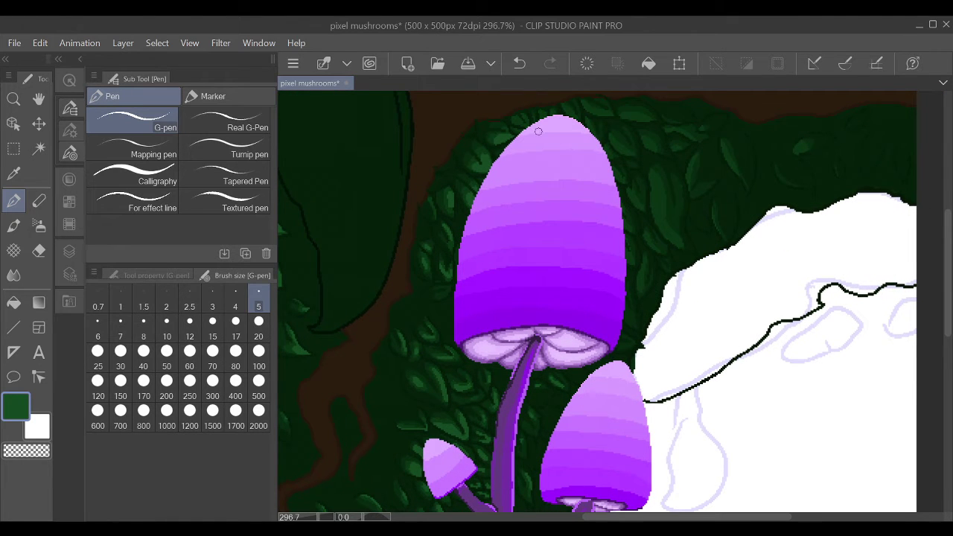
pyautogui.moveTo(653, 176); pyautogui.dragTo(655, 219)
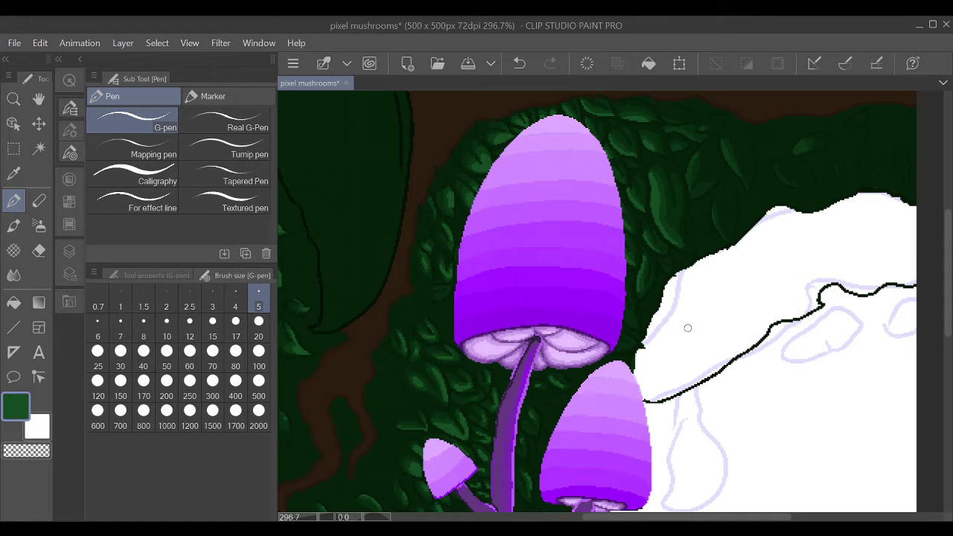
pyautogui.moveTo(726, 162); pyautogui.dragTo(648, 206)
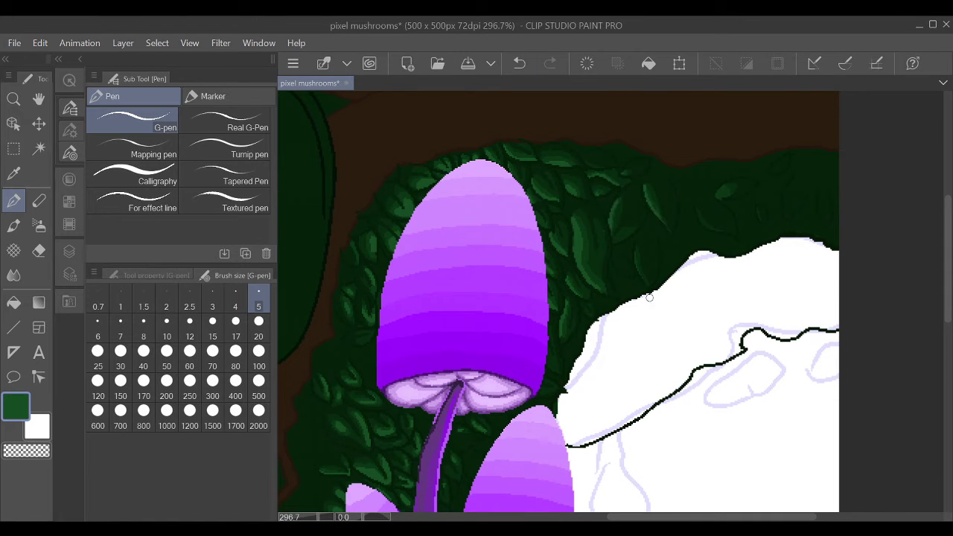
# - Select Layer 6 and sample the dark green of the leaves as the drawing colour for the pen
pyautogui.scroll(-5, 754, 272)
pyautogui.press('F7')
pyautogui.press('j')
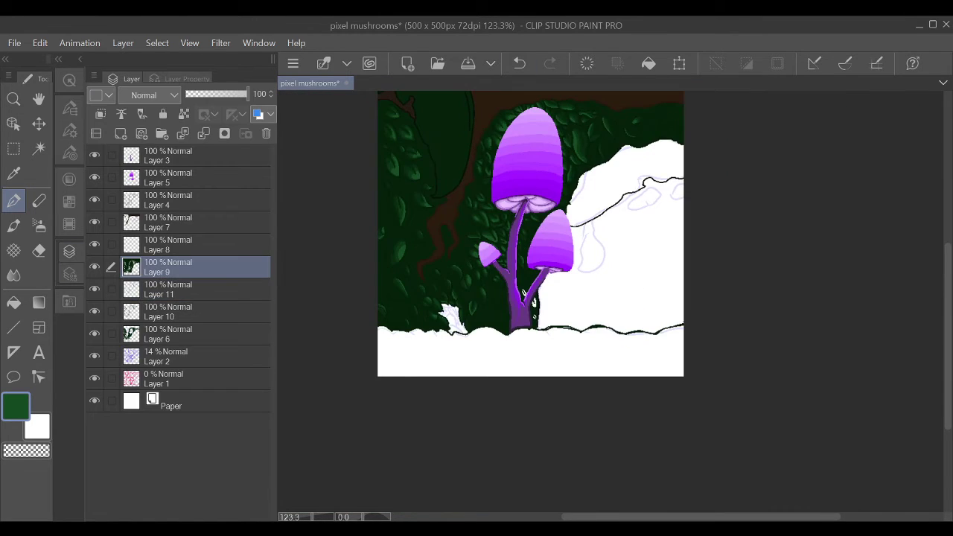
pyautogui.scroll(5, 754, 272)
pyautogui.hotkey('alt', '[')
pyautogui.hotkey('alt', '[')
pyautogui.hotkey('alt', '[')
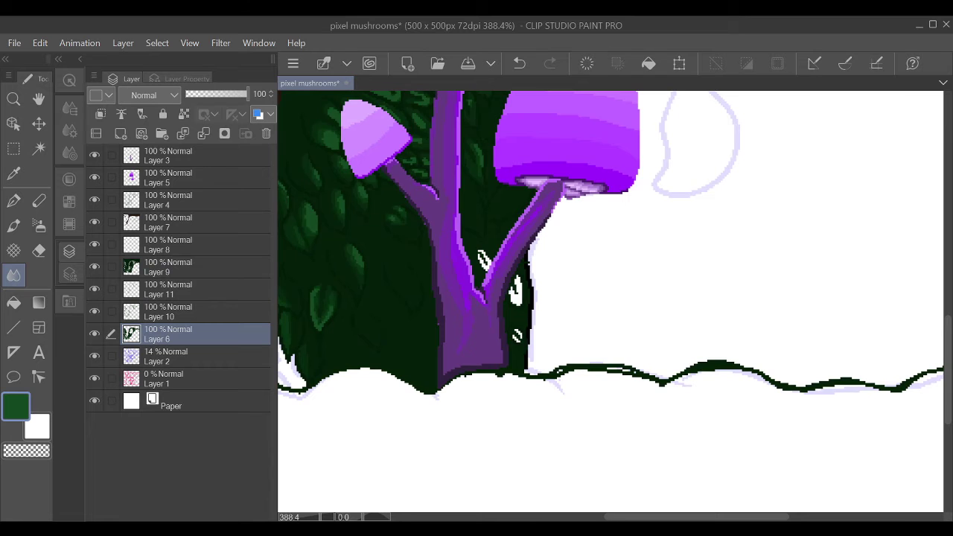
pyautogui.hotkey('ctrl', 'z')
pyautogui.press('i')
pyautogui.hotkey('ctrl', 'y')
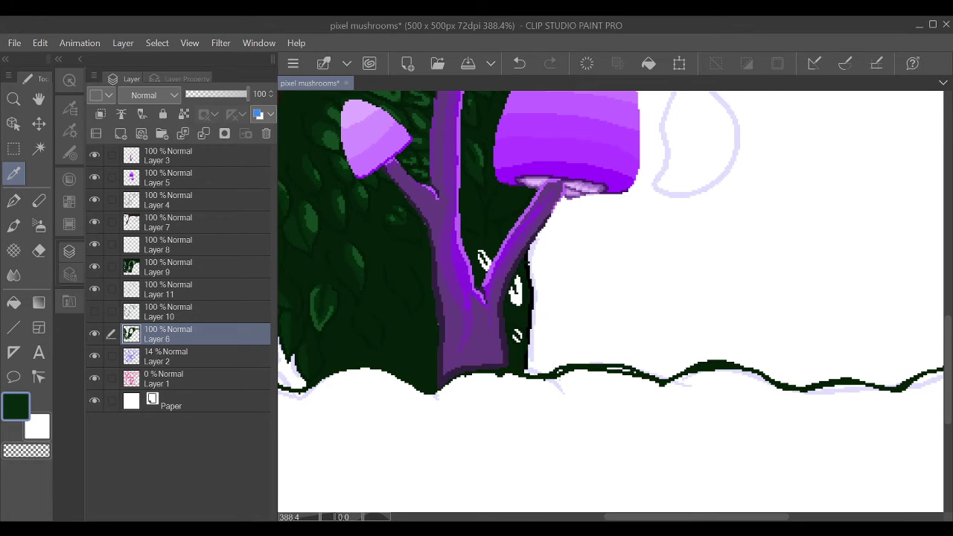
pyautogui.hotkey('ctrl', 'z')
pyautogui.hotkey('ctrl', 'y')
pyautogui.press('p')
# - Add a layer above Layer 11 and paint the white gaps in the foliage beside the mushroom stem's base dark green
pyautogui.scroll(-3, 772, 307)
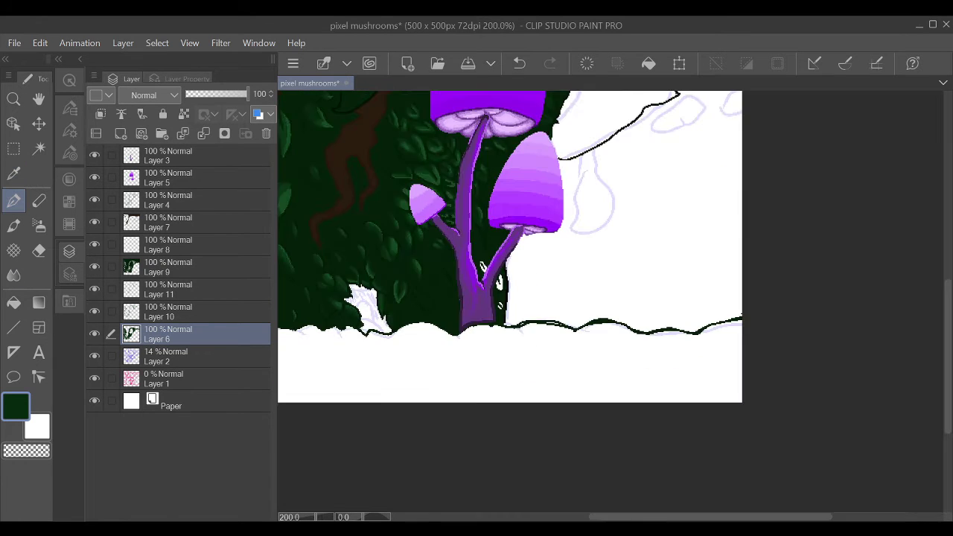
pyautogui.scroll(4, 772, 307)
pyautogui.hotkey('ctrl', 'z')
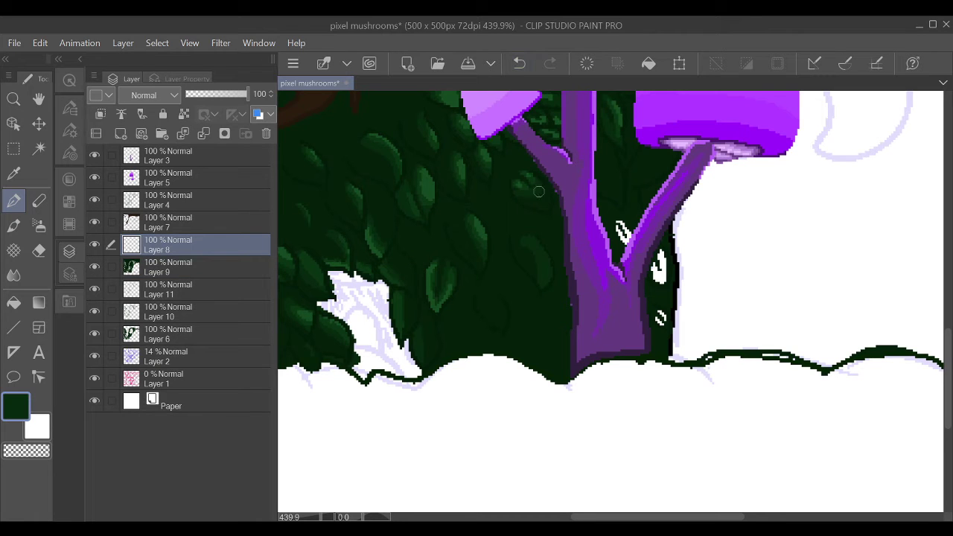
pyautogui.moveTo(661, 313); pyautogui.dragTo(663, 330)
pyautogui.hotkey('ctrl', 'z')
pyautogui.hotkey('ctrl', 'shift', 'n')
pyautogui.click(817, 292)
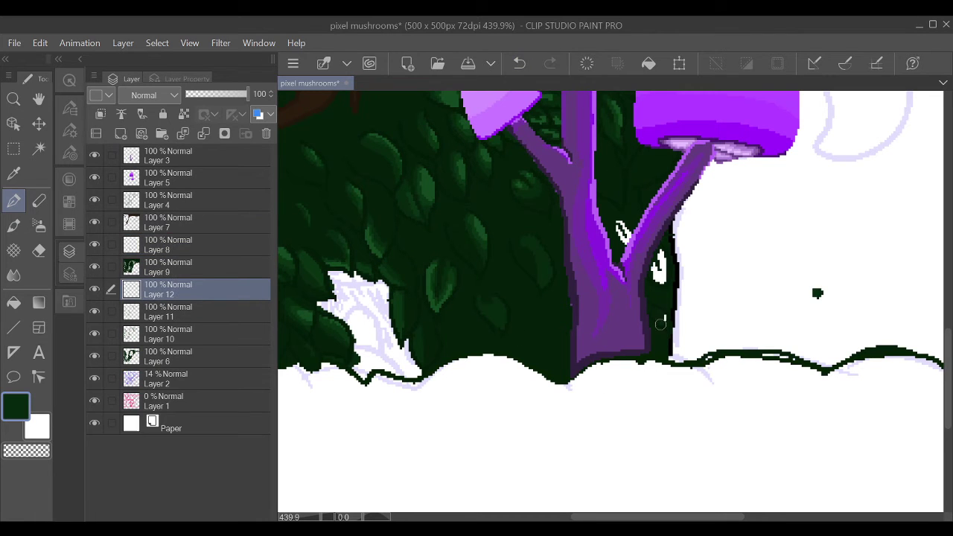
pyautogui.moveTo(658, 253); pyautogui.dragTo(658, 286)
pyautogui.moveTo(630, 222); pyautogui.dragTo(620, 246)
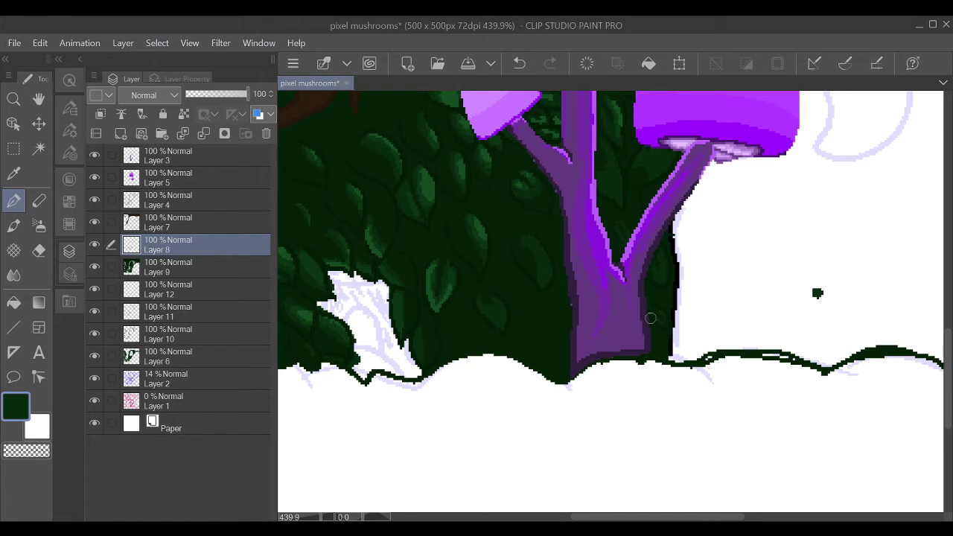
# - Add a layer above Layer 8, paint lighter green shading on the leaves around the stem base, and merge it into Layer 8
pyautogui.hotkey('ctrl', 'shift', 'n')
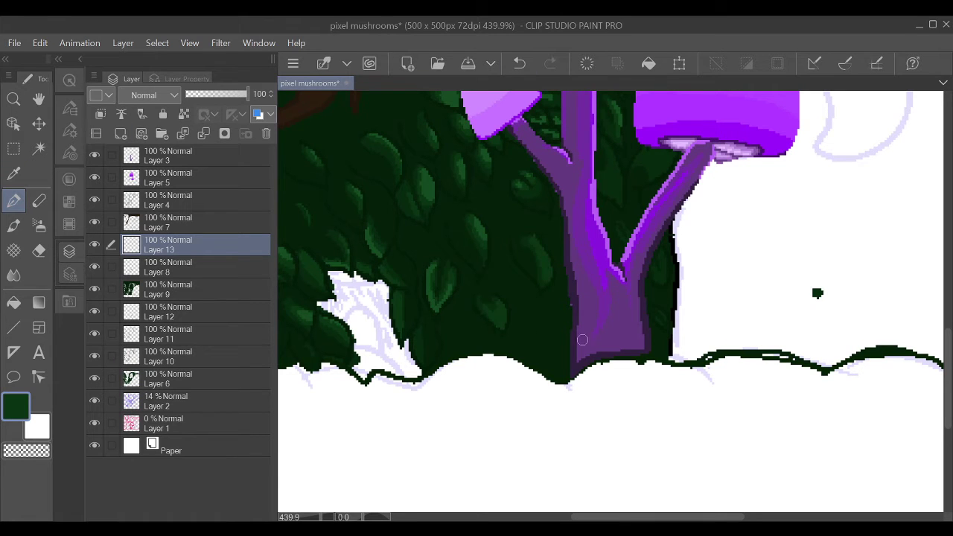
pyautogui.keyDown('alt'); pyautogui.click(657, 151); pyautogui.keyUp('alt')
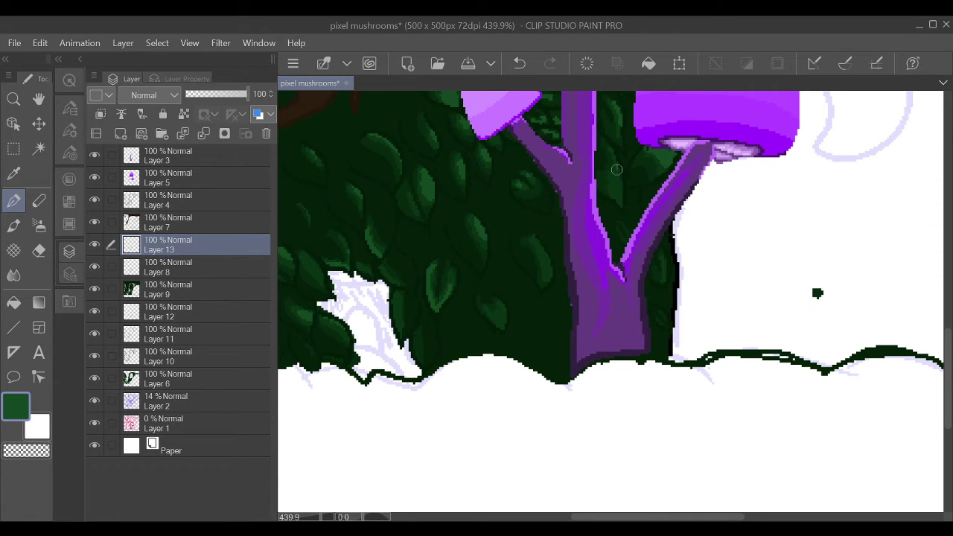
pyautogui.hotkey('ctrl', 'e')
pyautogui.hotkey('ctrl', 'e')
pyautogui.scroll(-5, 504, 313)
pyautogui.scroll(2, 504, 313)
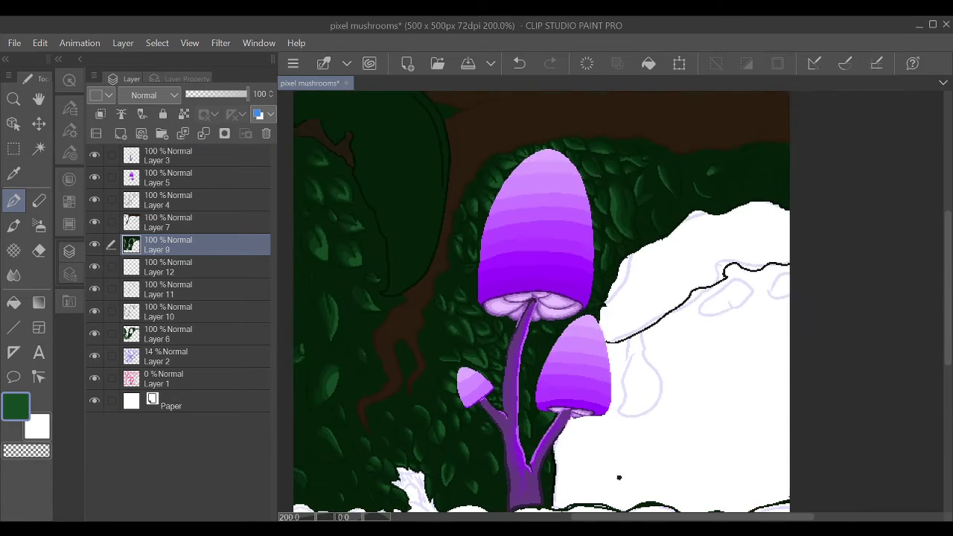
pyautogui.hotkey('ctrl', 'z')
# - Paint the brightest green highlights on Layer 8 over the leaves between the canvas's left edge and the trunk
pyautogui.scroll(5, 530, 225)
pyautogui.click(531, 223)
pyautogui.click(460, 117)
pyautogui.click(445, 217)
pyautogui.click(564, 428)
pyautogui.click(566, 433)
pyautogui.click(461, 394)
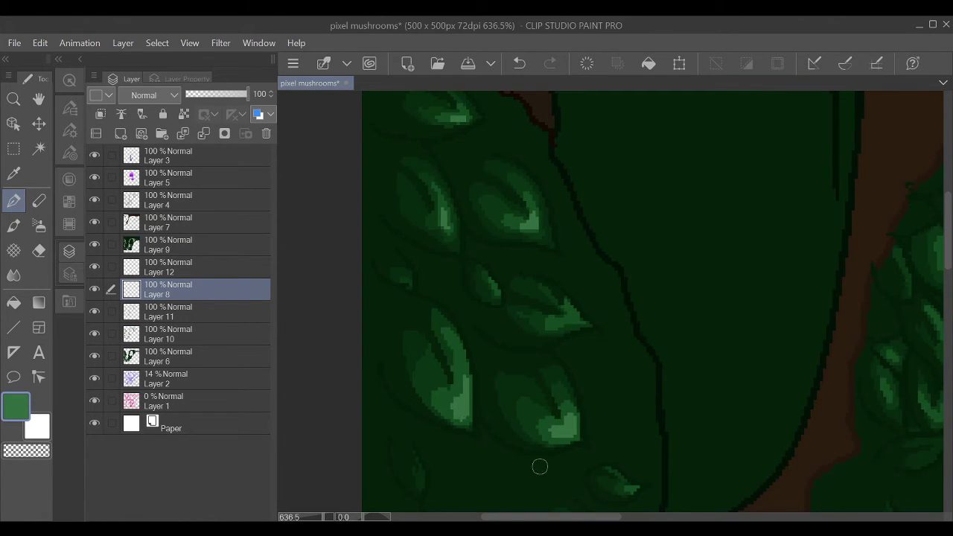
pyautogui.scroll(-1, 540, 467)
pyautogui.moveTo(420, 321)
pyautogui.mouseDown()
pyautogui.moveTo(414, 408)
pyautogui.moveTo(430, 373)
pyautogui.mouseUp()
pyautogui.scroll(-3, 437, 330)
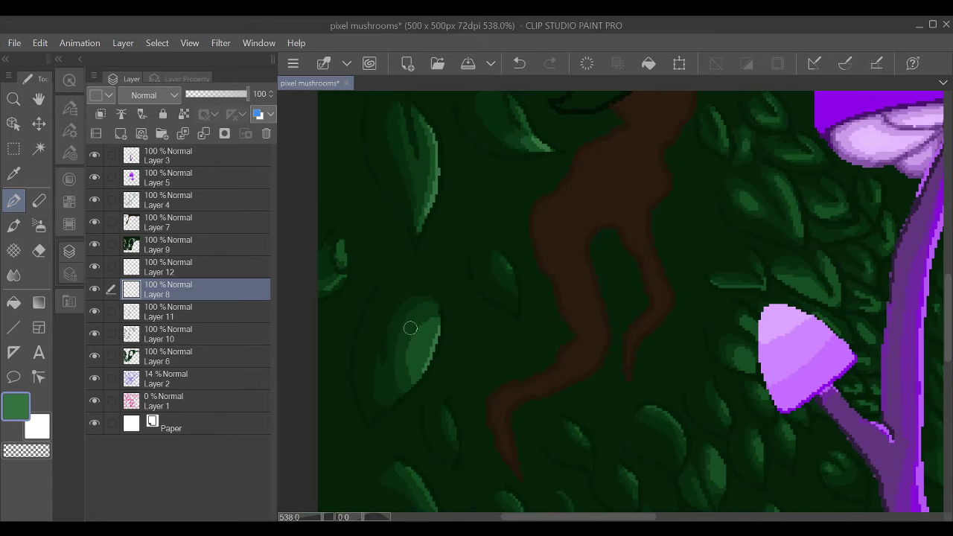
pyautogui.scroll(-3, 410, 328)
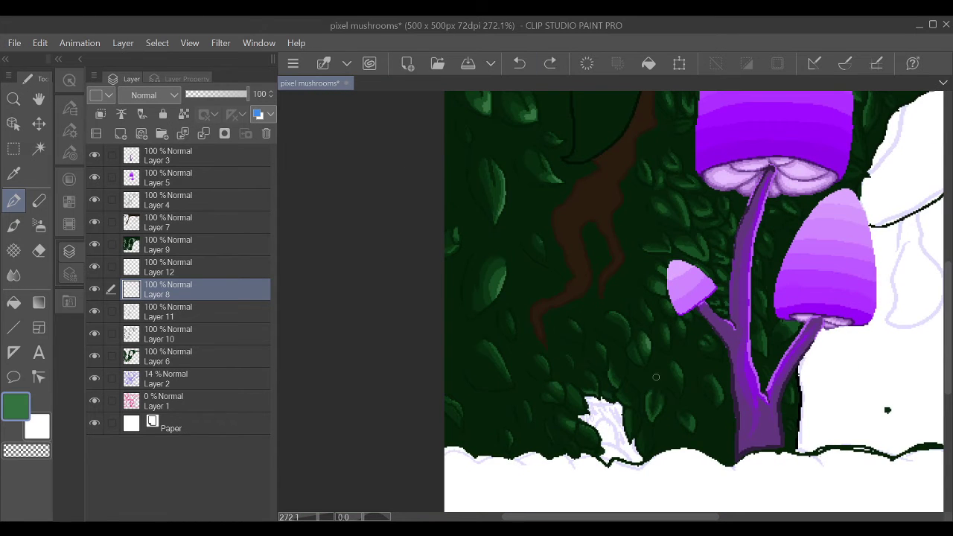
# - Paint the brightest green highlights on the leaves between the trunk roots and the mushroom stems
pyautogui.keyDown('ctrl'); pyautogui.keyDown('shift'); pyautogui.click(655, 378); pyautogui.keyUp('shift'); pyautogui.keyUp('ctrl')
pyautogui.moveTo(656, 377); pyautogui.dragTo(604, 338)
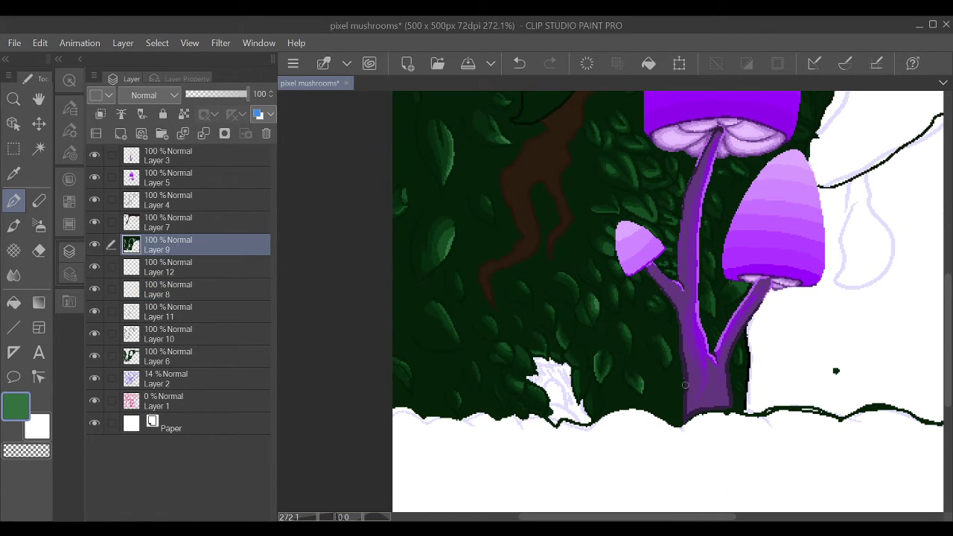
pyautogui.moveTo(670, 344); pyautogui.dragTo(673, 365)
pyautogui.keyDown('ctrl'); pyautogui.keyDown('shift'); pyautogui.click(714, 256); pyautogui.keyUp('shift'); pyautogui.keyUp('ctrl')
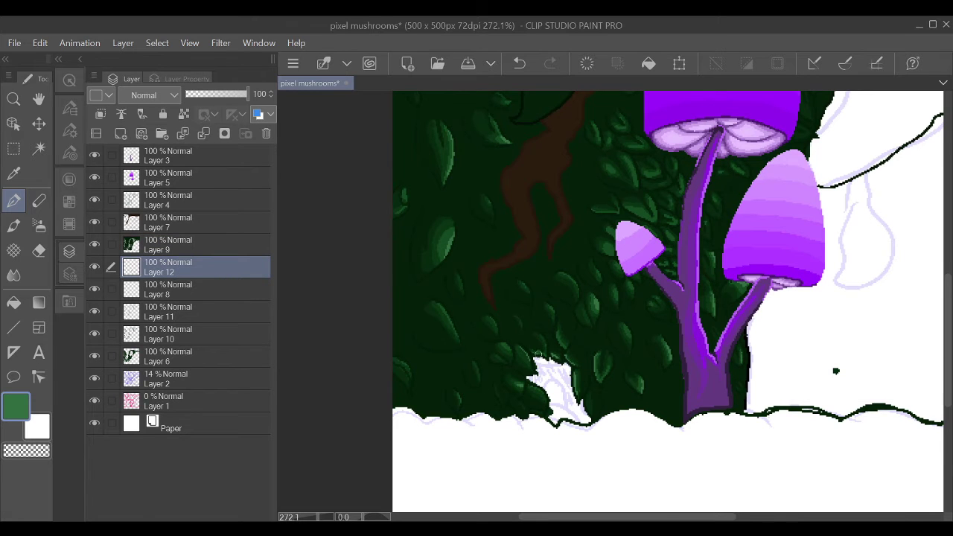
pyautogui.hotkey('ctrl', 'z')
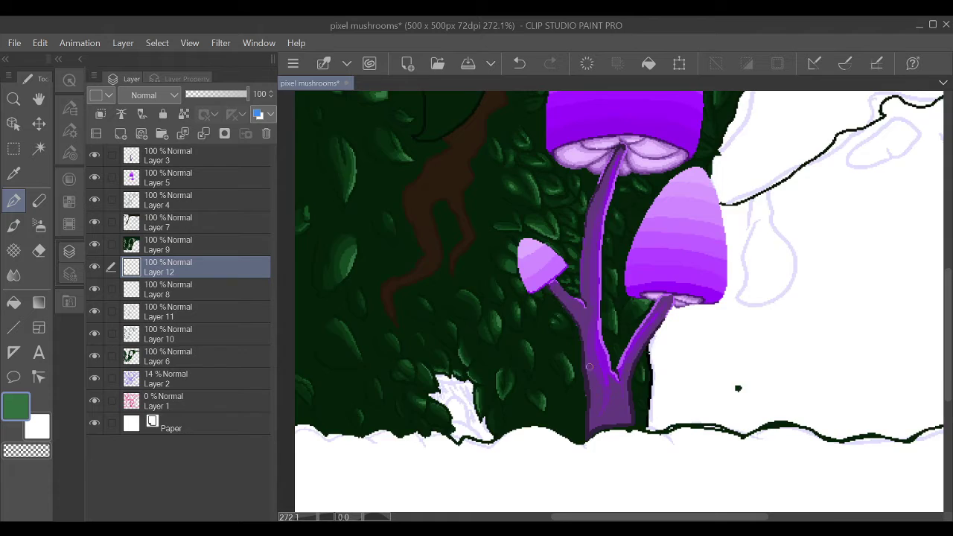
pyautogui.scroll(5, 589, 366)
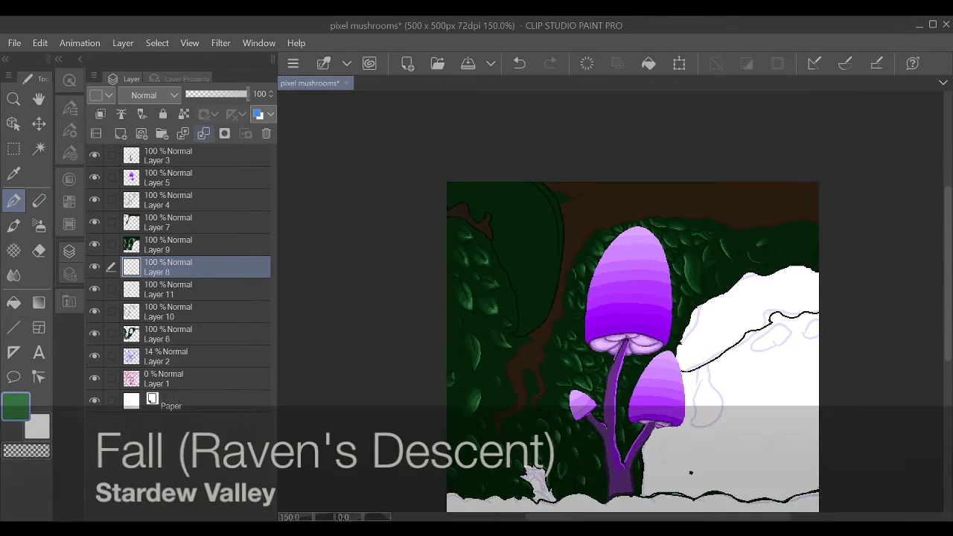
# - Sample a very dark green and paint over the large hanging leaf beside the trunk with the G-pen at size 10
pyautogui.press('g')
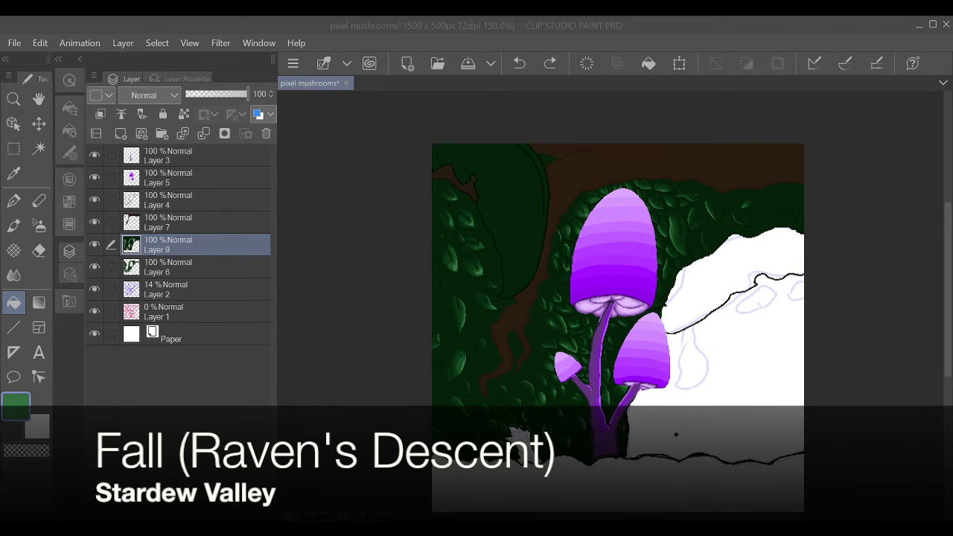
pyautogui.press('p')
pyautogui.keyDown('alt'); pyautogui.click(439, 160); pyautogui.keyUp('alt')
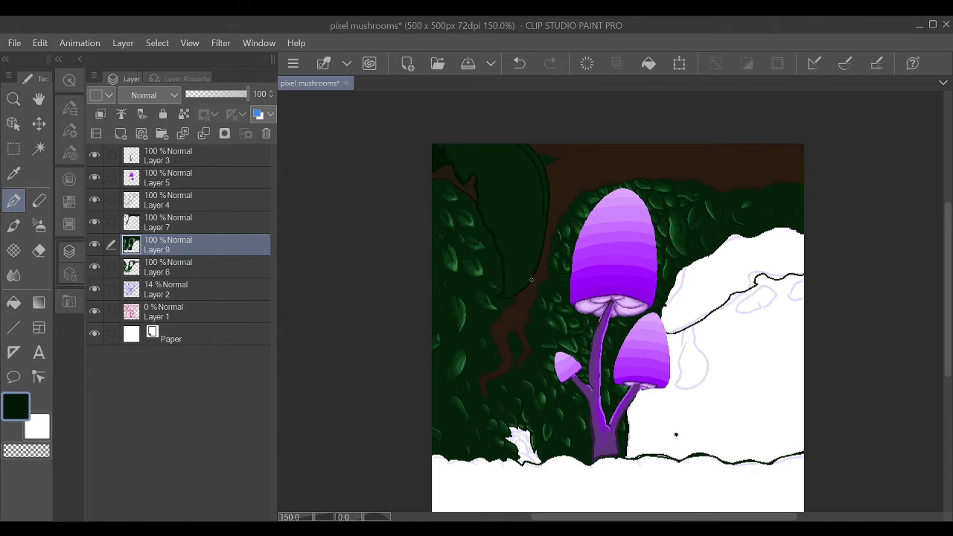
pyautogui.press('g')
pyautogui.hotkey('ctrl', 'z')
pyautogui.press('p')
pyautogui.hotkey('ctrl', 'z')
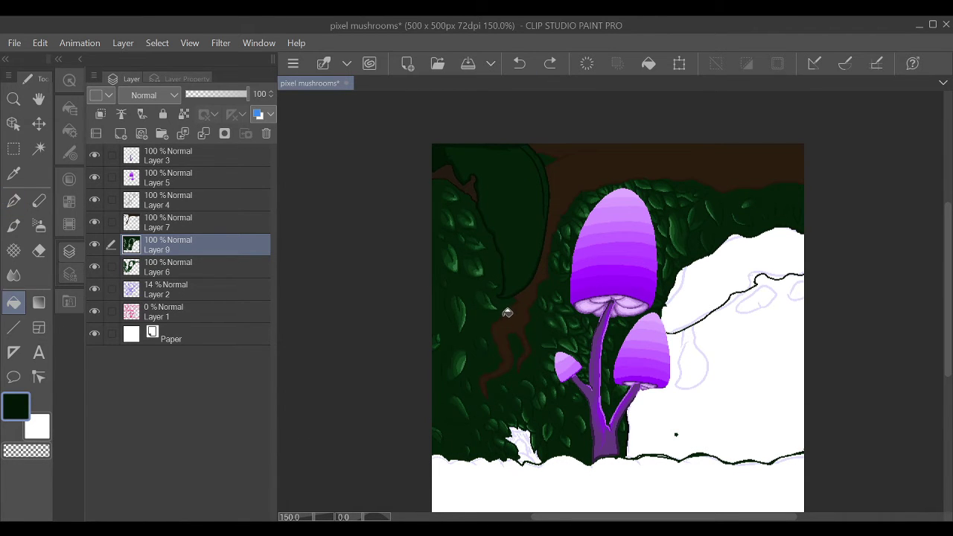
pyautogui.moveTo(490, 218); pyautogui.dragTo(537, 205)
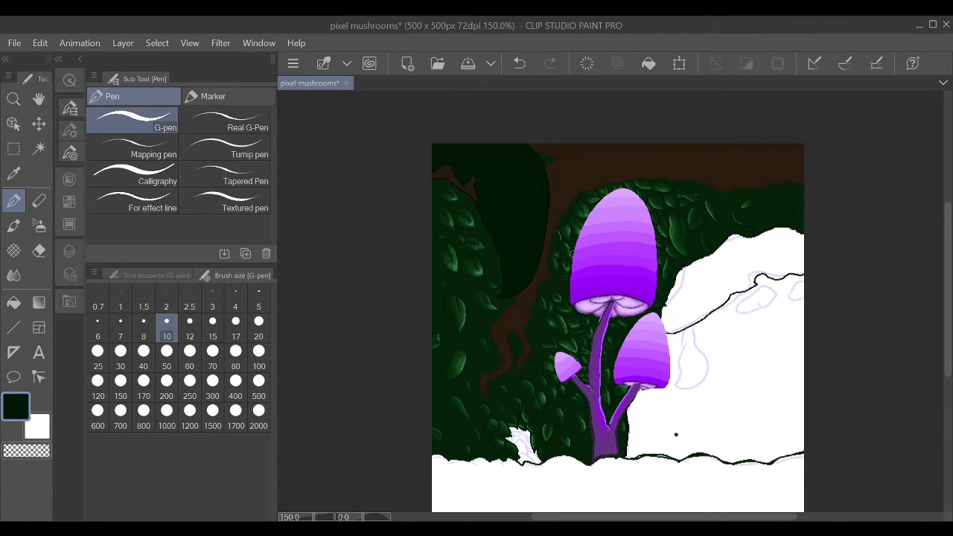
# - Touch up the foliage beside the trunk on Layer 9 in dark green with the G-pen at size 5
pyautogui.press('F7')
pyautogui.scroll(4, 609, 302)
pyautogui.scroll(-2, 610, 302)
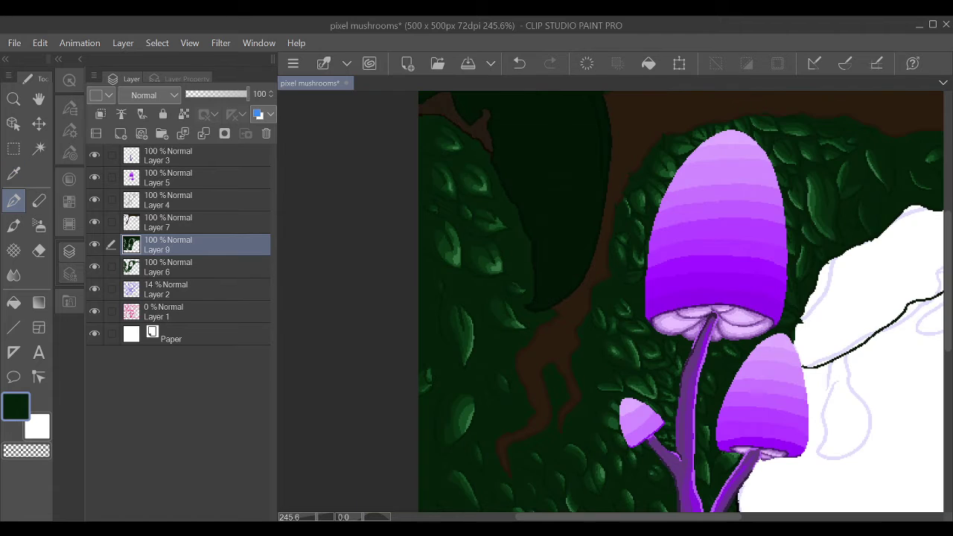
pyautogui.press('F7')
pyautogui.hotkey('ctrl', 'z')
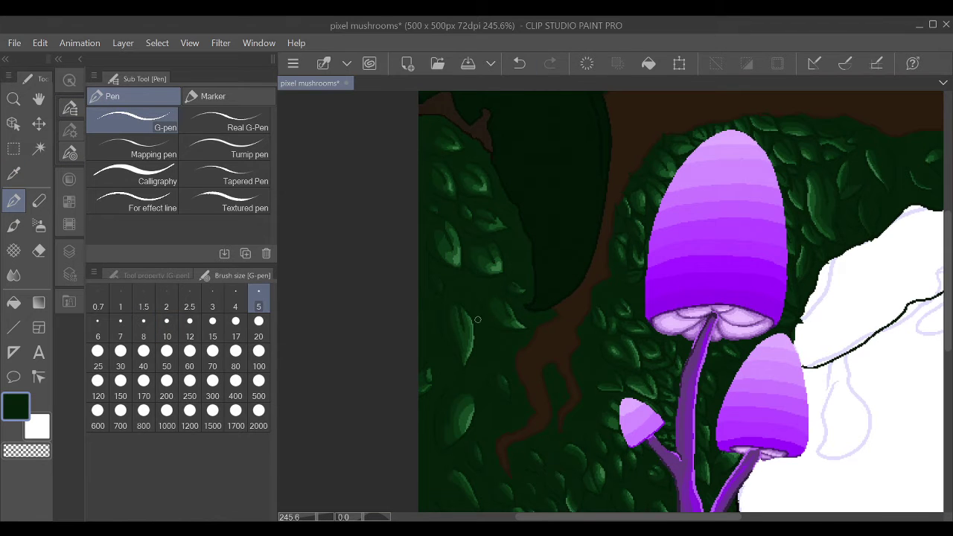
pyautogui.hotkey('ctrl', 'z')
pyautogui.moveTo(507, 380); pyautogui.dragTo(455, 265)
pyautogui.click(410, 356)
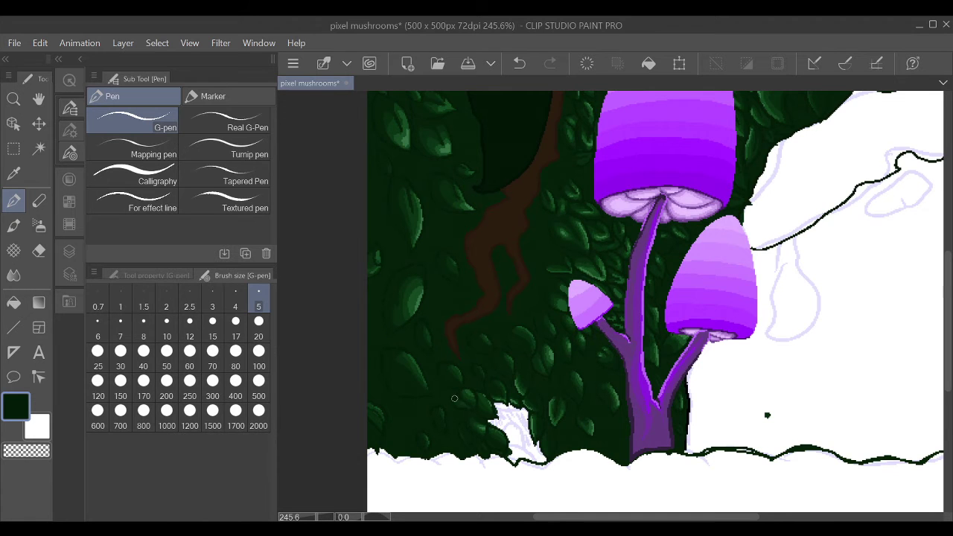
# - Examine the shaded leaves from the ground near the roots up past the mushroom stems to the large cap's right edge
pyautogui.scroll(5, 454, 399)
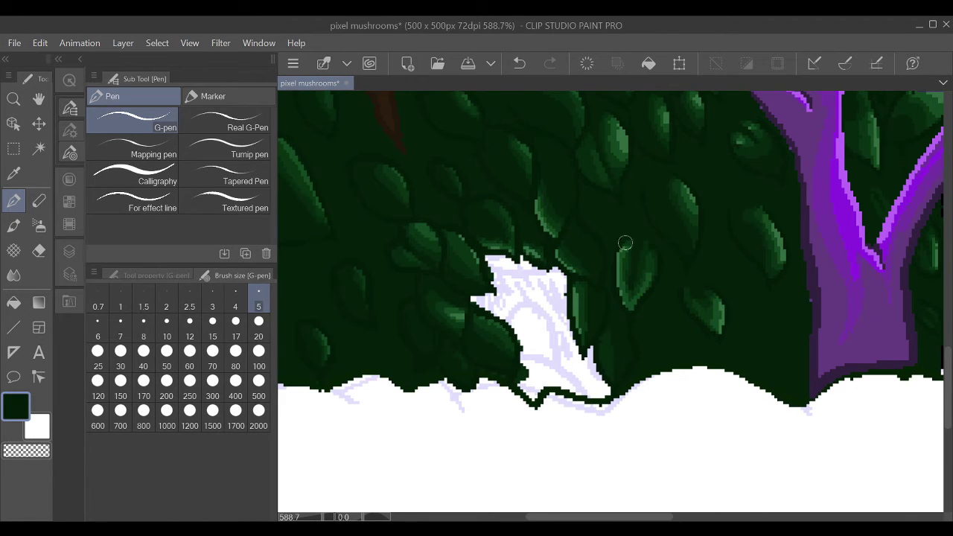
pyautogui.scroll(3, 640, 191)
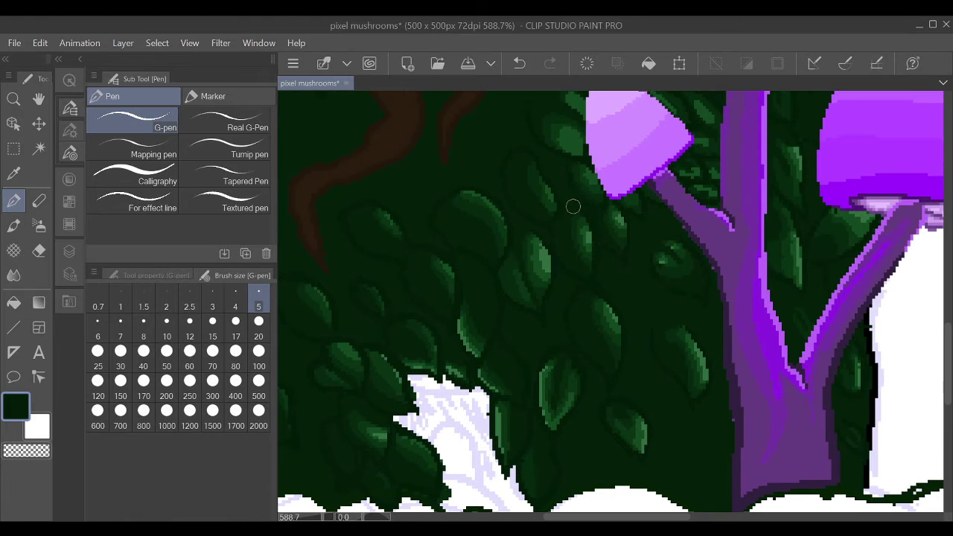
pyautogui.hscroll(5, 694, 340)
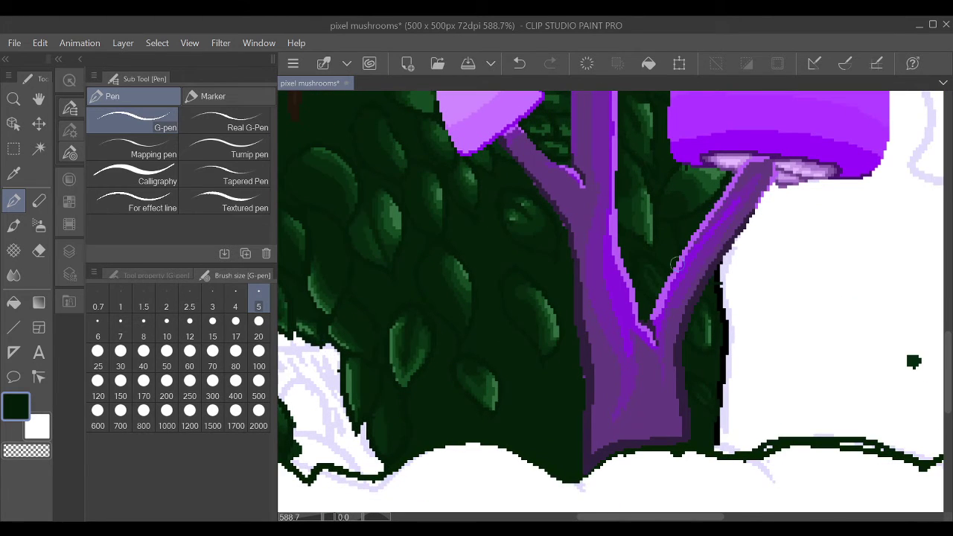
pyautogui.scroll(3, 675, 264)
pyautogui.hscroll(3, 675, 264)
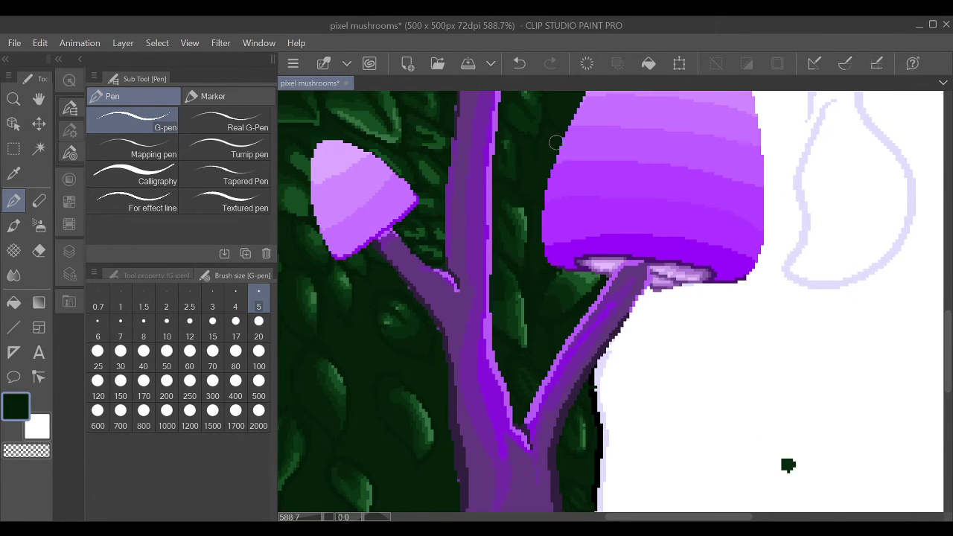
pyautogui.scroll(3, 569, 135)
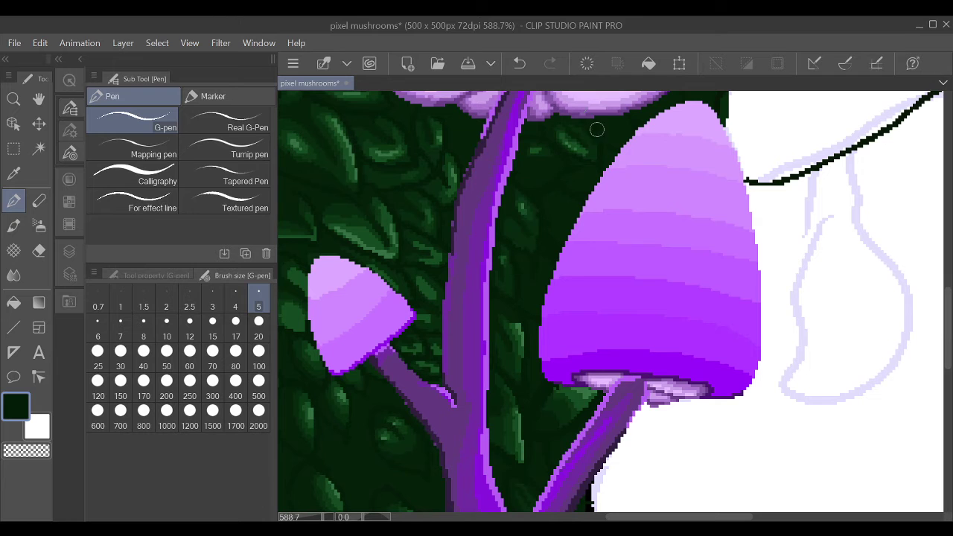
pyautogui.scroll(4, 603, 170)
pyautogui.hscroll(3, 603, 170)
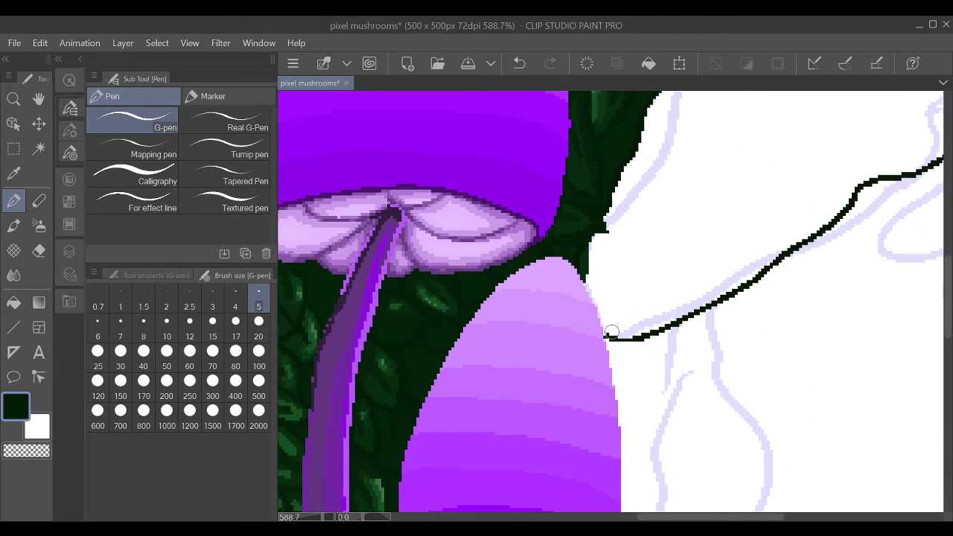
pyautogui.scroll(3, 611, 332)
pyautogui.hscroll(2, 611, 332)
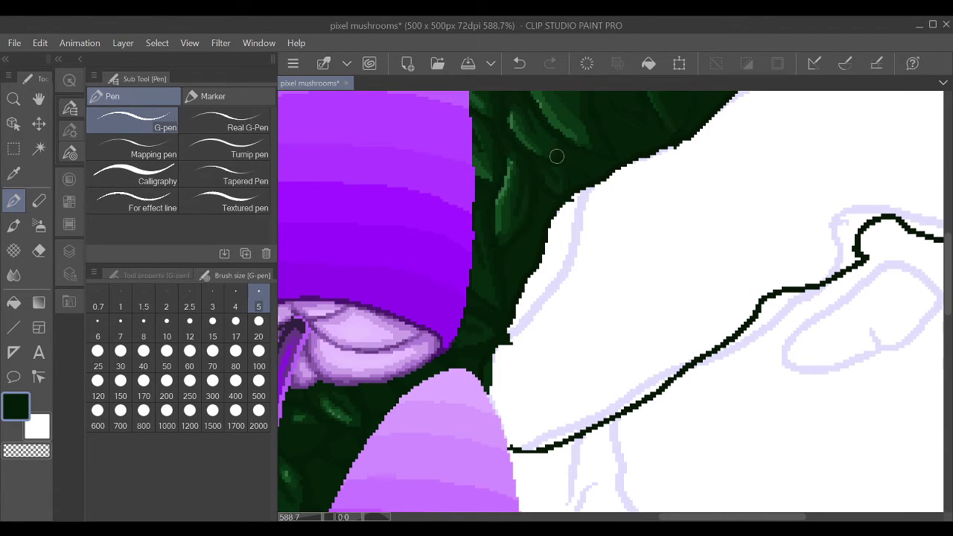
# - Examine the shaded leaves around the large mushroom cap and down past the roots to the smaller mushrooms
pyautogui.scroll(3, 538, 279)
pyautogui.hscroll(2, 539, 278)
pyautogui.scroll(3, 887, 332)
pyautogui.hscroll(2, 887, 332)
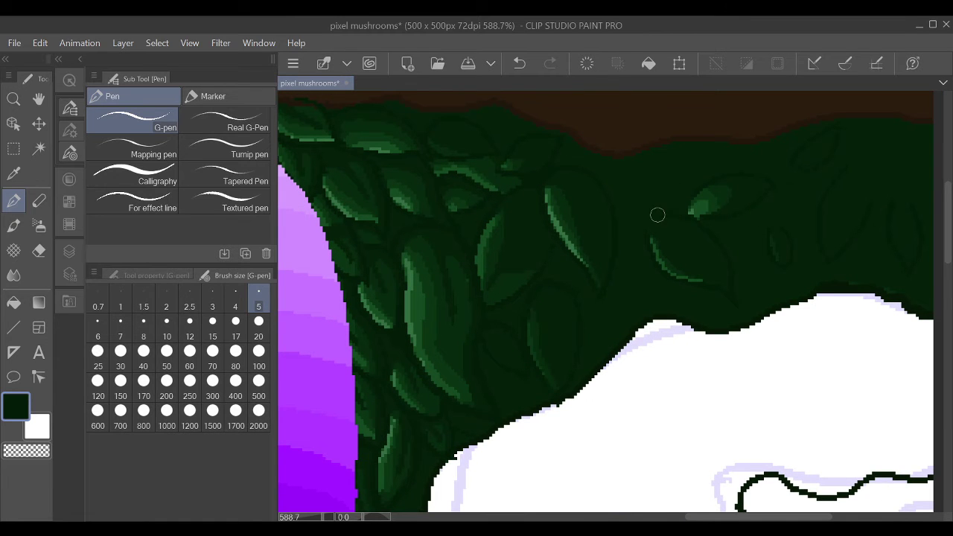
pyautogui.scroll(-2, 819, 253)
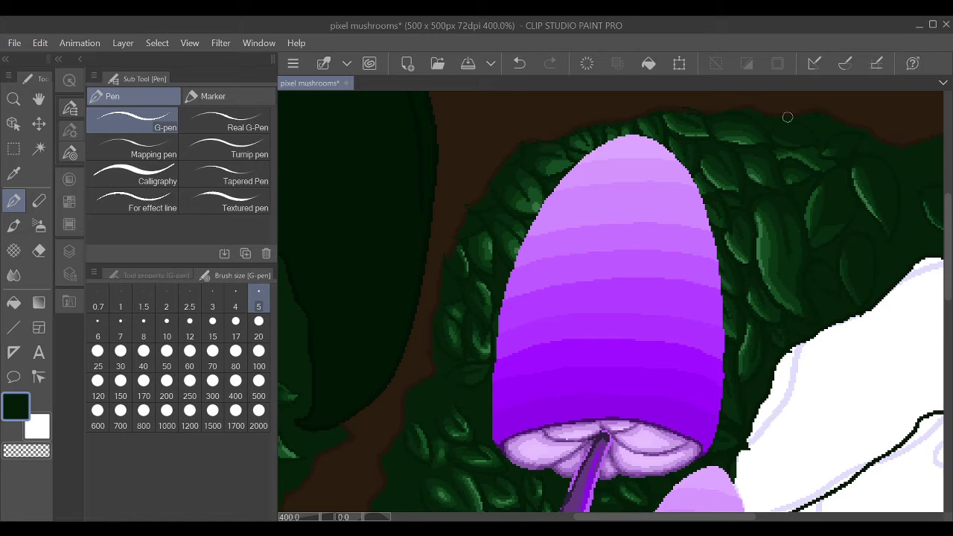
pyautogui.scroll(-2, 788, 117)
pyautogui.hscroll(-1, 787, 117)
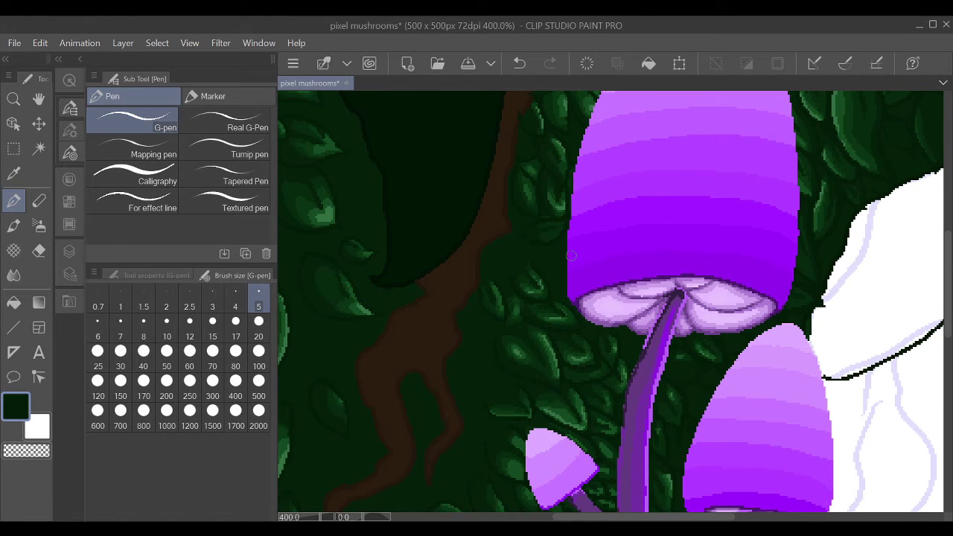
pyautogui.scroll(-2, 615, 332)
pyautogui.hscroll(1, 615, 332)
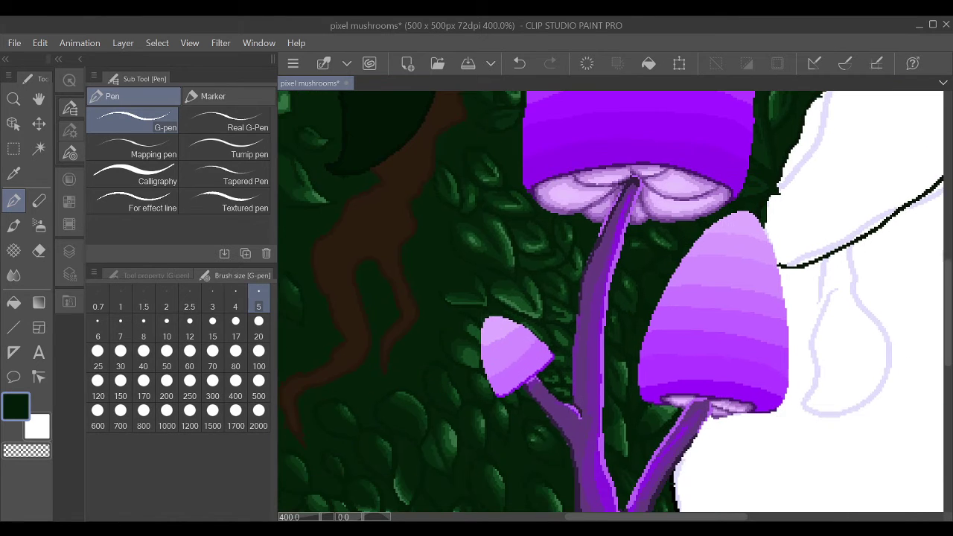
pyautogui.press('g')
pyautogui.scroll(-3, 622, 365)
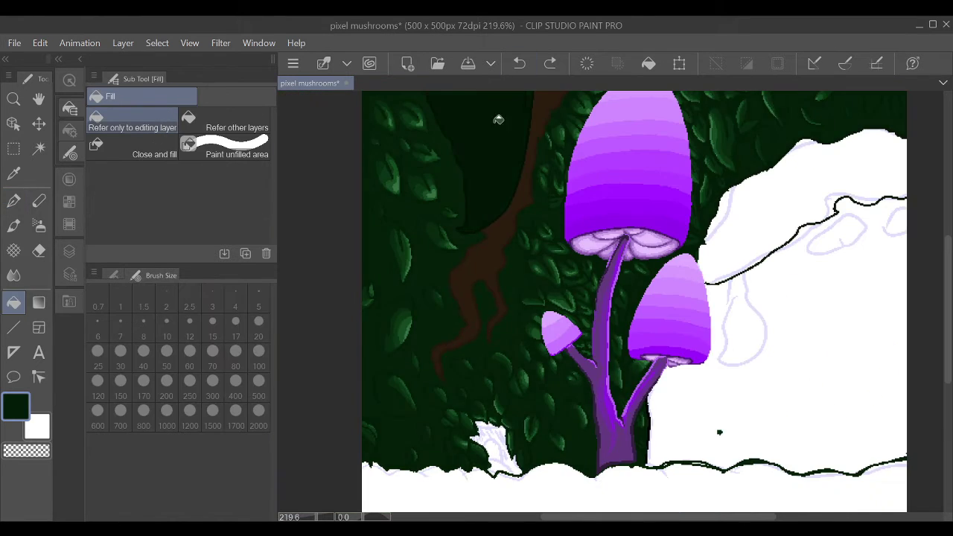
pyautogui.press('w')
pyautogui.scroll(1, 413, 119)
pyautogui.hscroll(-1, 413, 119)
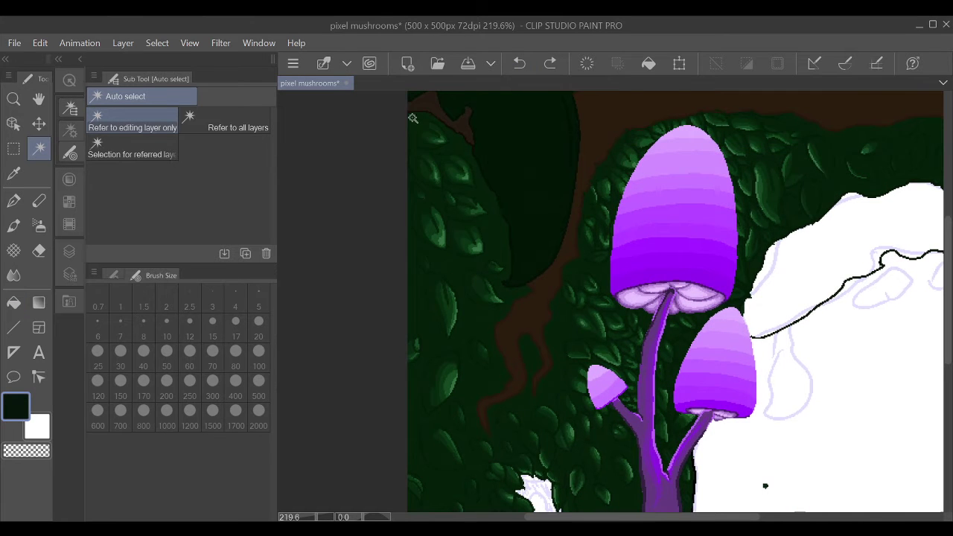
pyautogui.click(432, 120)
pyautogui.hotkey('ctrl', 'z')
pyautogui.press('p')
pyautogui.press('m')
pyautogui.press('m')
pyautogui.press('m')
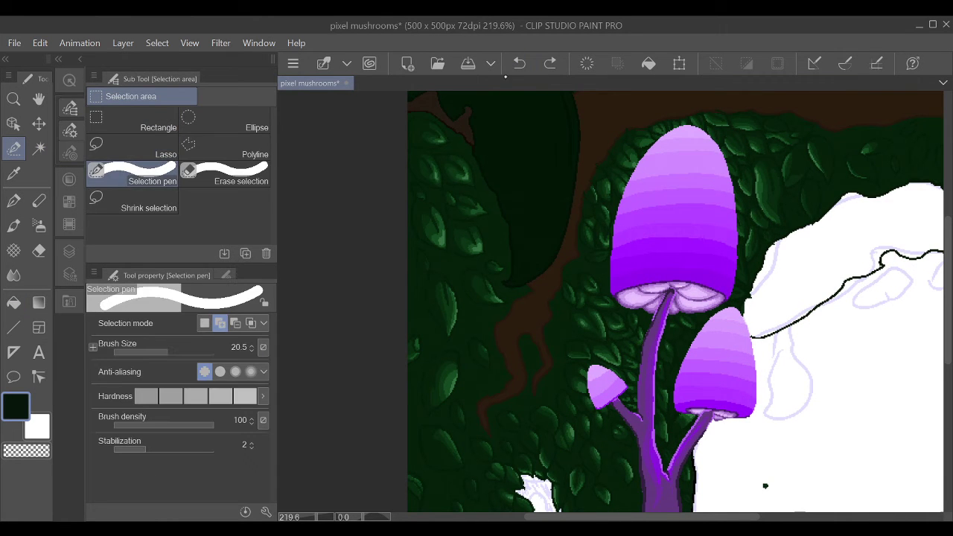
pyautogui.moveTo(428, 119); pyautogui.dragTo(435, 246)
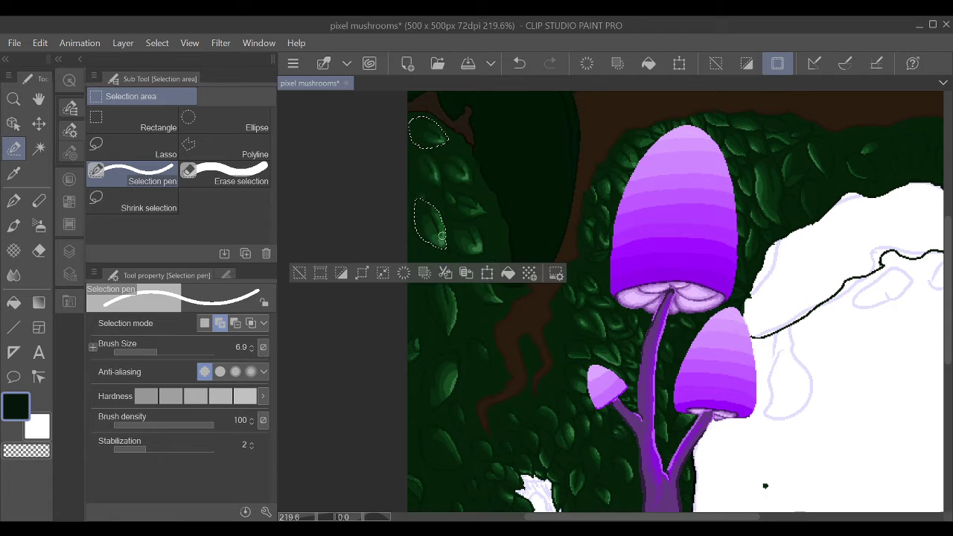
# - Auto-select the foliage on the editing layer and exclude the upper leaves beside the hanging leaf using Erase selection at size 4.2
pyautogui.press('w')
pyautogui.click(432, 120)
pyautogui.press('m')
pyautogui.press('m')
pyautogui.press('[')
pyautogui.press('[')
pyautogui.press('[')
pyautogui.press('[')
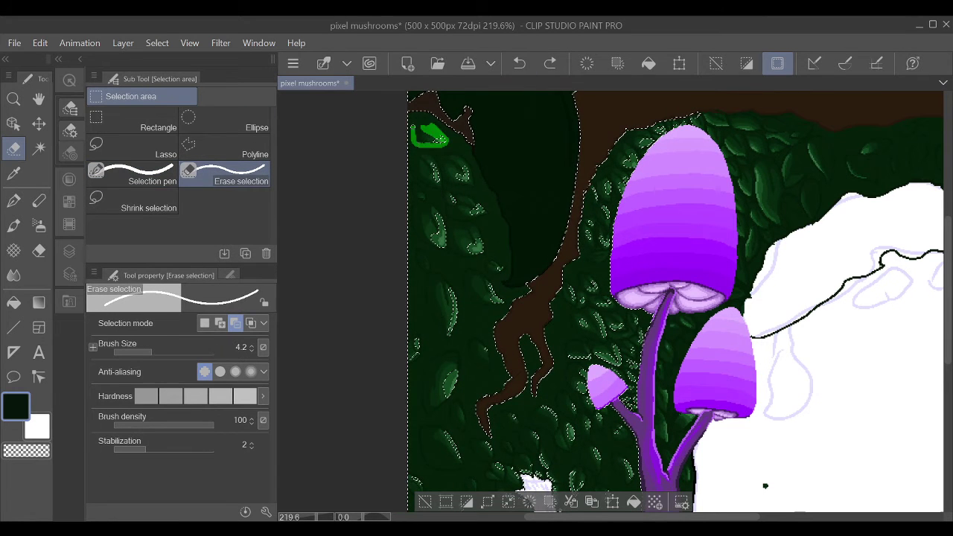
pyautogui.moveTo(438, 157)
pyautogui.mouseDown()
pyautogui.moveTo(441, 182)
pyautogui.moveTo(414, 157)
pyautogui.moveTo(418, 194)
pyautogui.moveTo(444, 247)
pyautogui.moveTo(456, 201)
pyautogui.moveTo(486, 213)
pyautogui.moveTo(477, 240)
pyautogui.mouseUp()
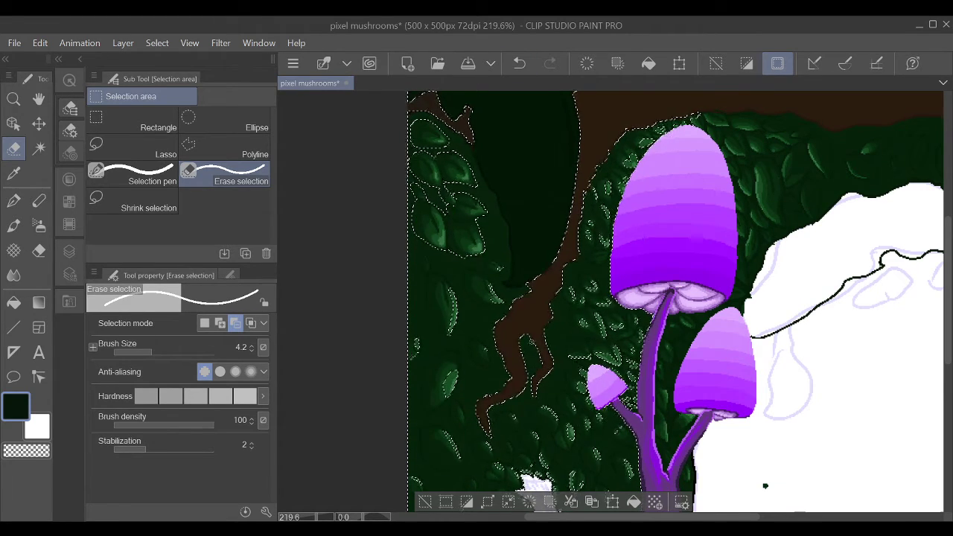
# - Exclude the leaves beside the roots and down to the ground near the small white plant from the selection
pyautogui.moveTo(464, 283); pyautogui.dragTo(492, 299)
pyautogui.moveTo(421, 253)
pyautogui.mouseDown()
pyautogui.moveTo(429, 297)
pyautogui.moveTo(442, 280)
pyautogui.moveTo(417, 346)
pyautogui.moveTo(458, 372)
pyautogui.mouseUp()
pyautogui.moveTo(480, 341); pyautogui.dragTo(476, 361)
pyautogui.scroll(-3, 670, 298)
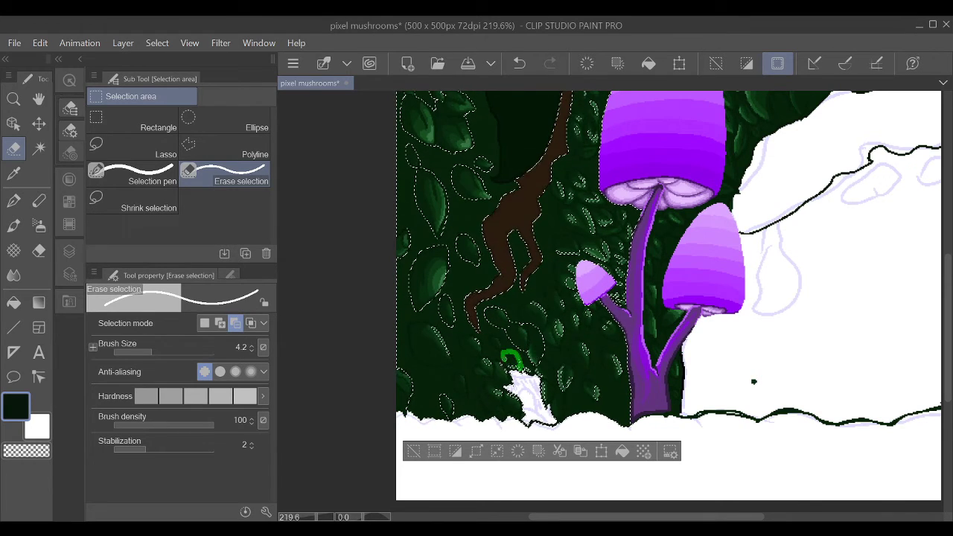
pyautogui.moveTo(486, 385); pyautogui.dragTo(498, 389)
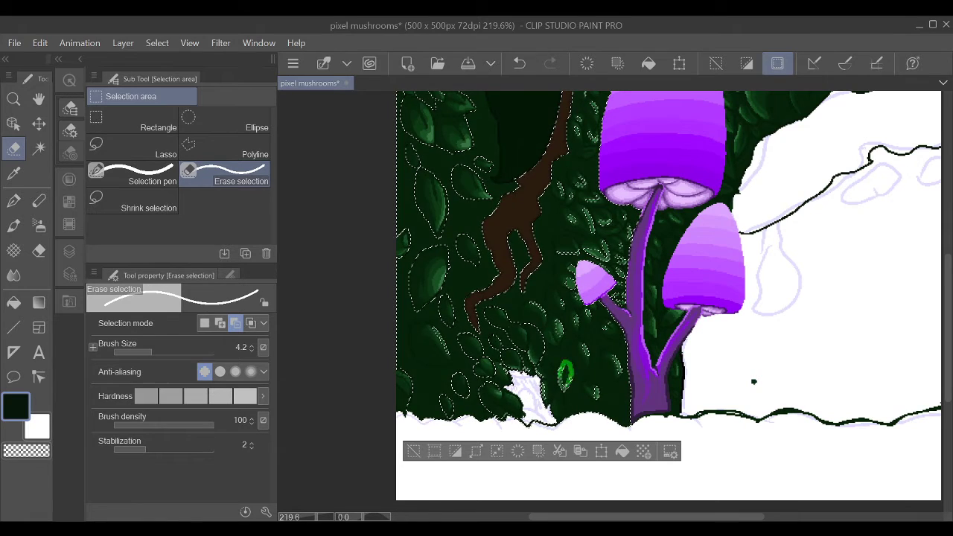
# - Exclude the leaves between the trunk roots and the mushroom stems from the foliage selection
pyautogui.moveTo(566, 298); pyautogui.dragTo(522, 224)
pyautogui.moveTo(467, 301); pyautogui.dragTo(492, 309)
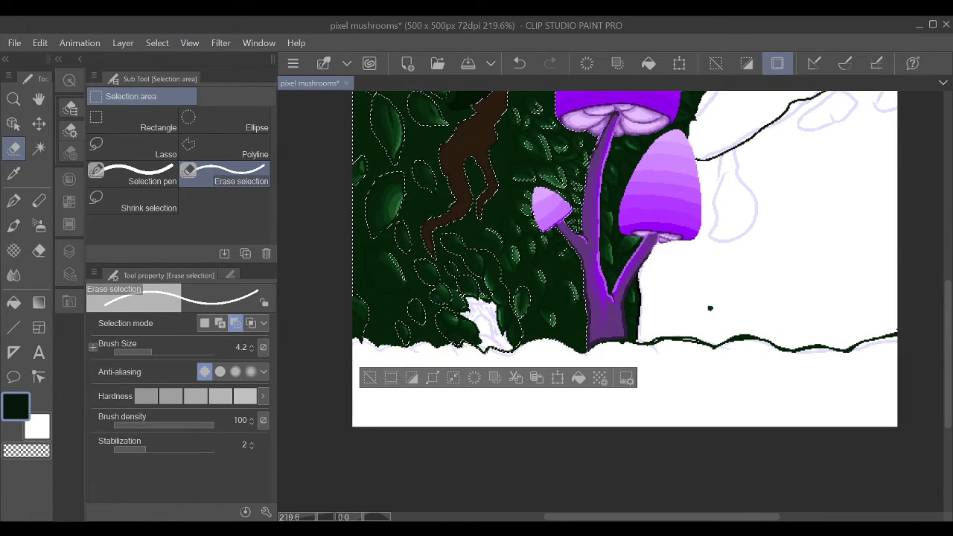
pyautogui.moveTo(493, 212); pyautogui.dragTo(501, 225)
pyautogui.moveTo(559, 277); pyautogui.dragTo(573, 302)
pyautogui.moveTo(629, 287)
pyautogui.mouseDown()
pyautogui.moveTo(602, 431)
pyautogui.moveTo(587, 446)
pyautogui.mouseUp()
pyautogui.moveTo(466, 316); pyautogui.dragTo(488, 339)
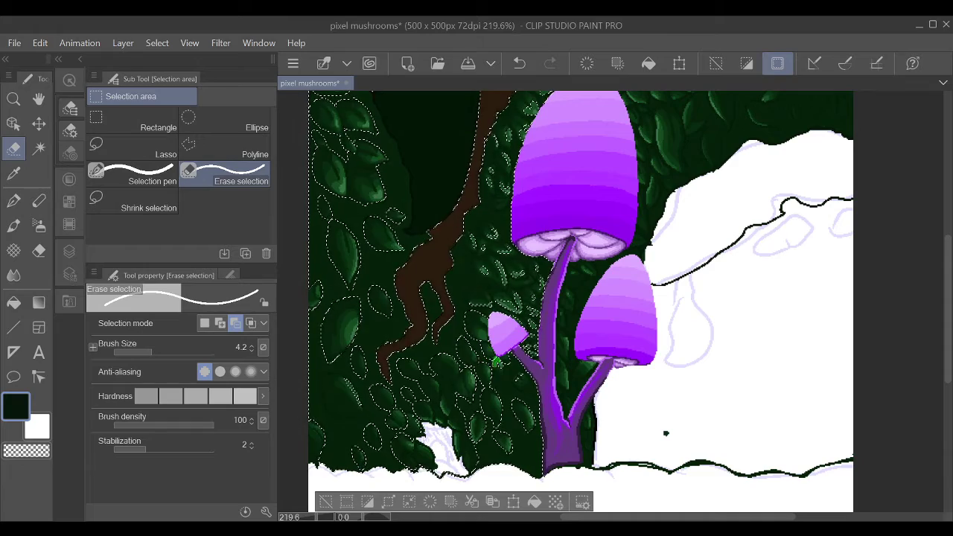
pyautogui.moveTo(516, 370); pyautogui.dragTo(533, 389)
pyautogui.moveTo(480, 219)
pyautogui.mouseDown()
pyautogui.moveTo(491, 249)
pyautogui.moveTo(479, 277)
pyautogui.mouseUp()
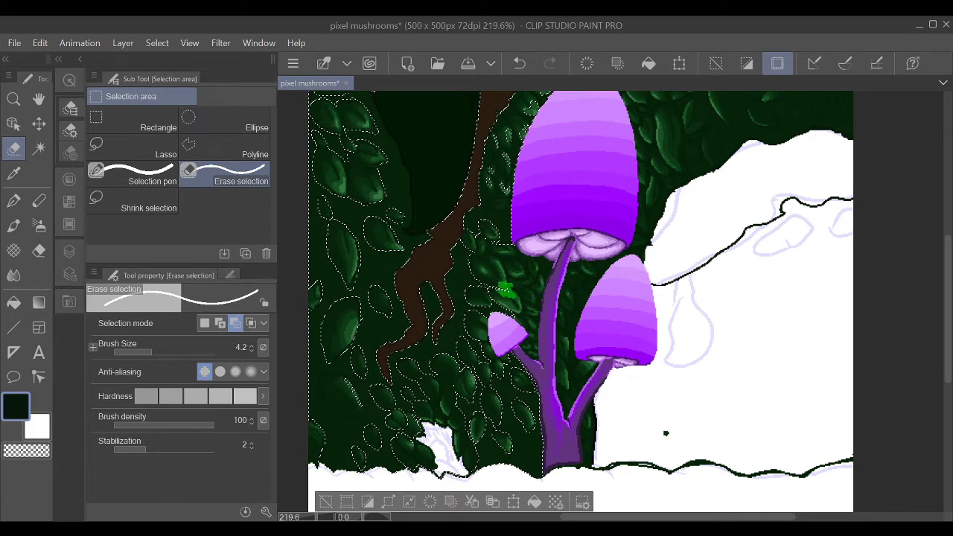
# - Exclude the leaves along the large cap's trunk-facing side and the remaining large leaf below the roots from the selection
pyautogui.scroll(2, 566, 298)
pyautogui.moveTo(470, 235); pyautogui.dragTo(473, 253)
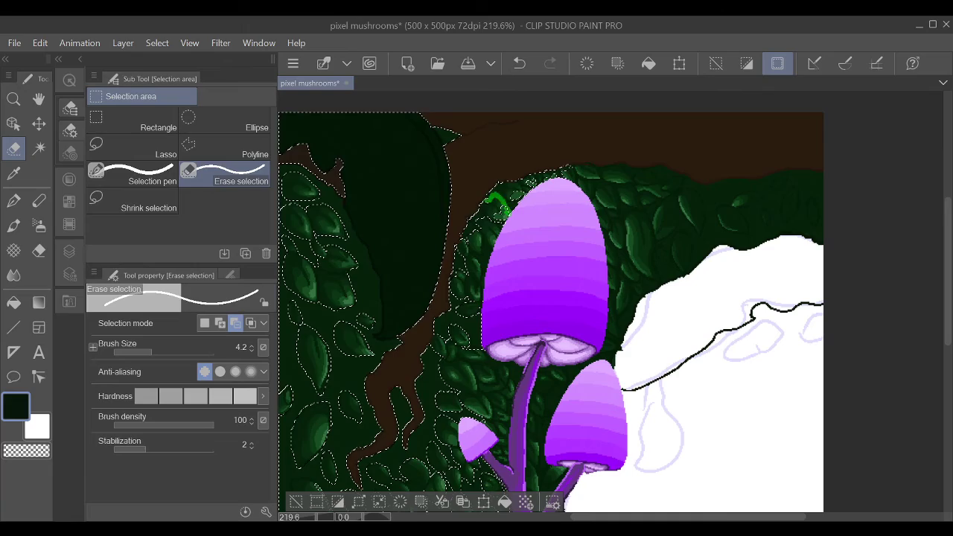
pyautogui.moveTo(525, 186); pyautogui.dragTo(547, 175)
pyautogui.hotkey('ctrl', 'z')
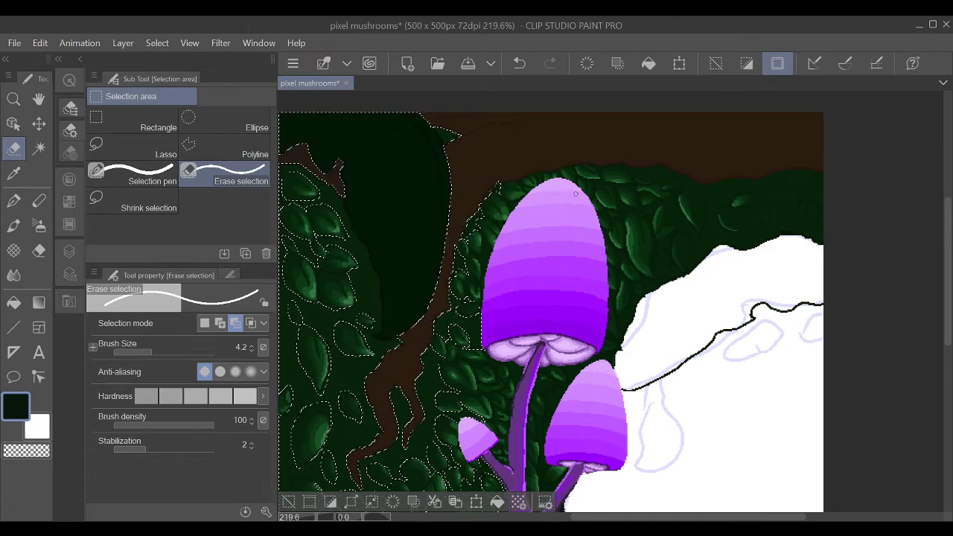
pyautogui.scroll(-1, 610, 297)
pyautogui.press('g')
pyautogui.press('p')
pyautogui.press('m')
pyautogui.moveTo(414, 388); pyautogui.dragTo(441, 422)
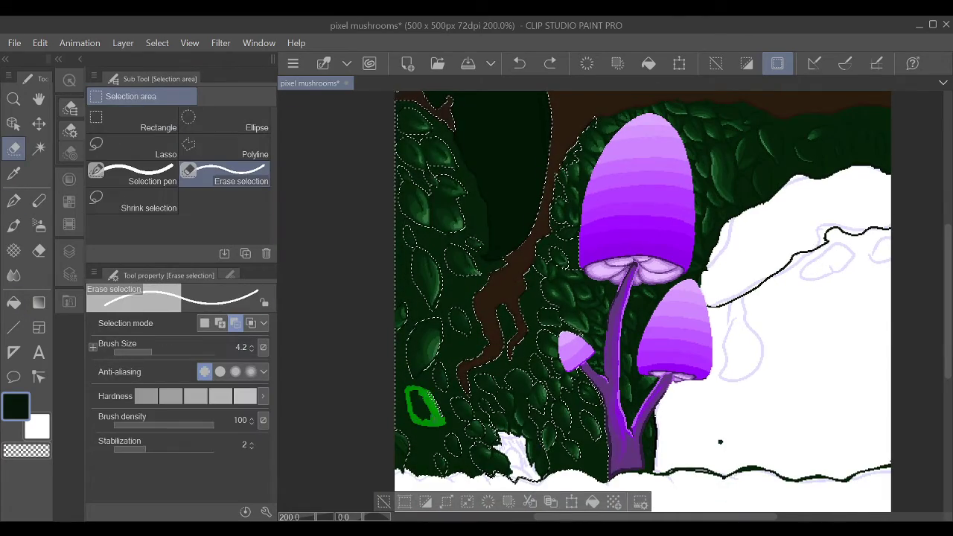
# - Fill the selected gaps between the leaves with very dark green and clear the selection
pyautogui.press('g')
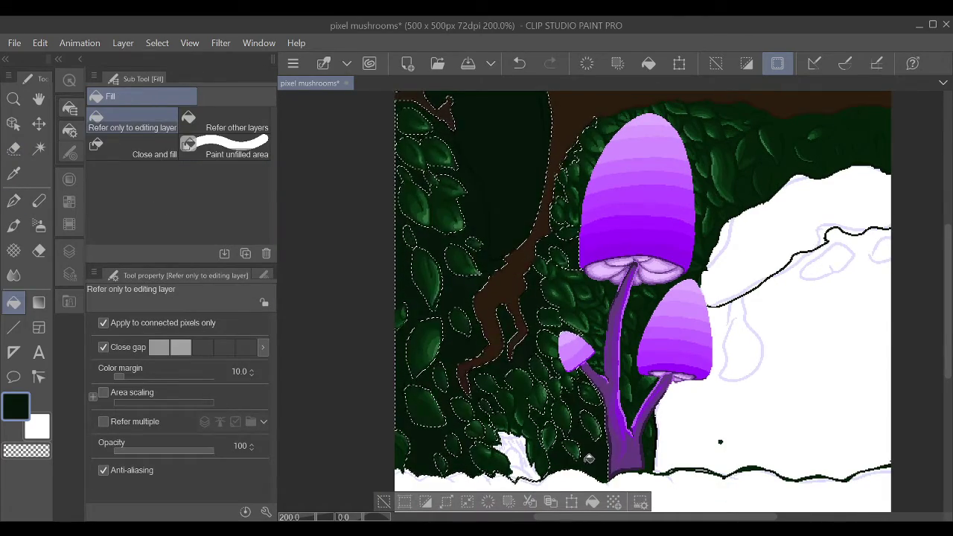
pyautogui.hotkey('ctrl', 'd')
pyautogui.moveTo(570, 446); pyautogui.dragTo(548, 497)
pyautogui.hscroll(-1, 638, 308)
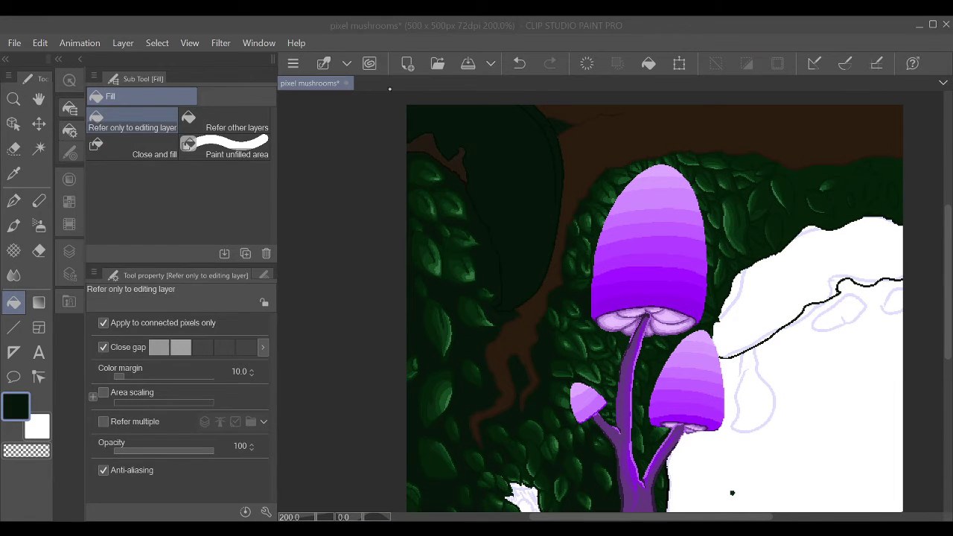
# - Switch to the G-pen at size 11.3 and examine the darkened gaps between the leaves down to the mushroom base
pyautogui.press('p')
pyautogui.hotkey('ctrl', 'z')
pyautogui.press('i')
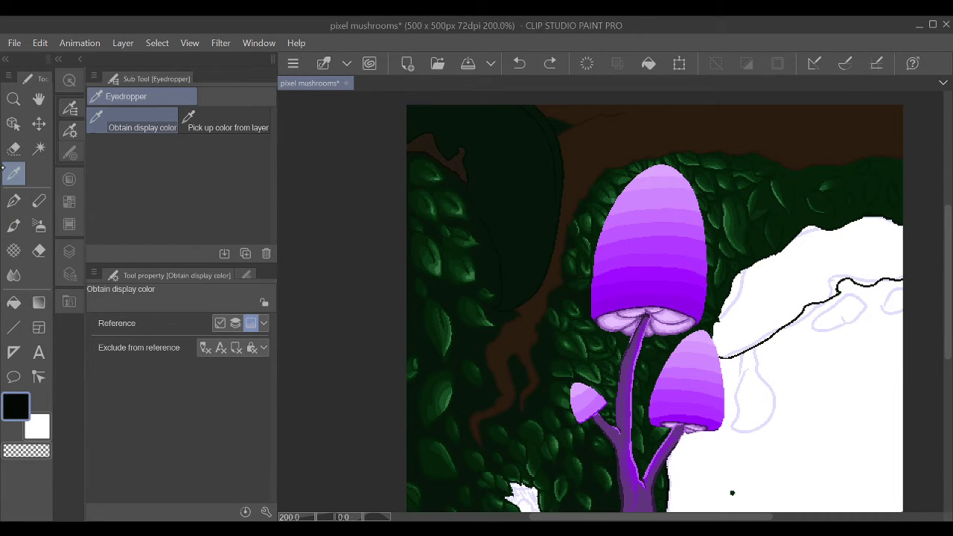
pyautogui.press('p')
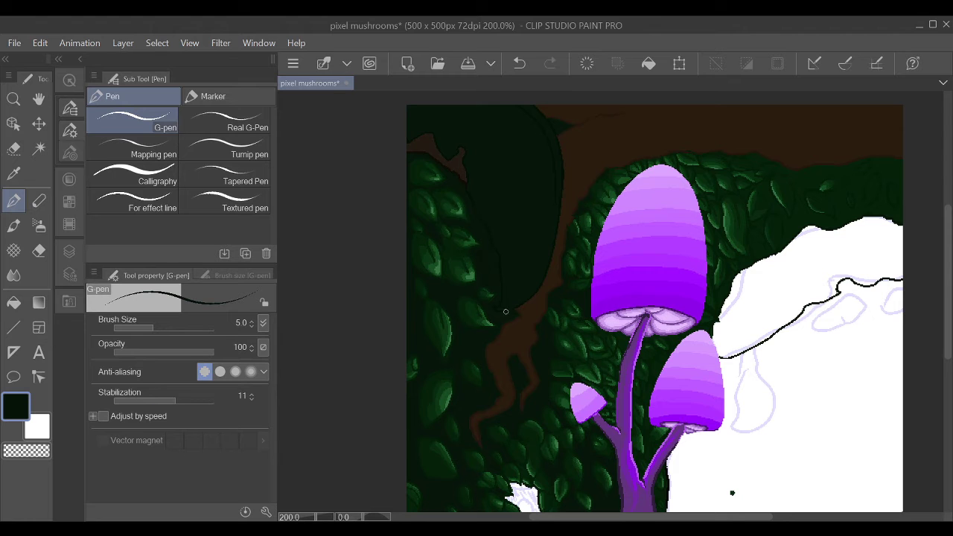
pyautogui.press('p')
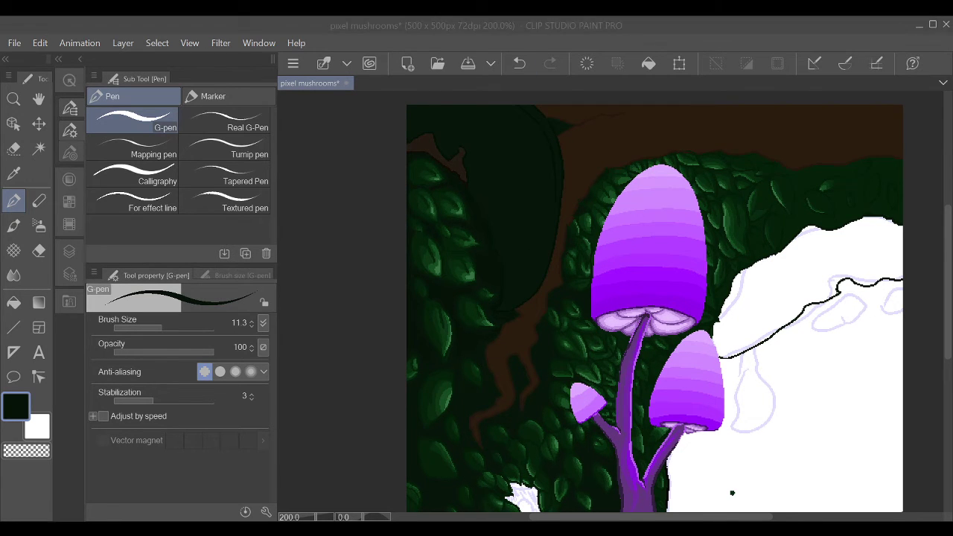
pyautogui.moveTo(482, 358); pyautogui.dragTo(431, 232)
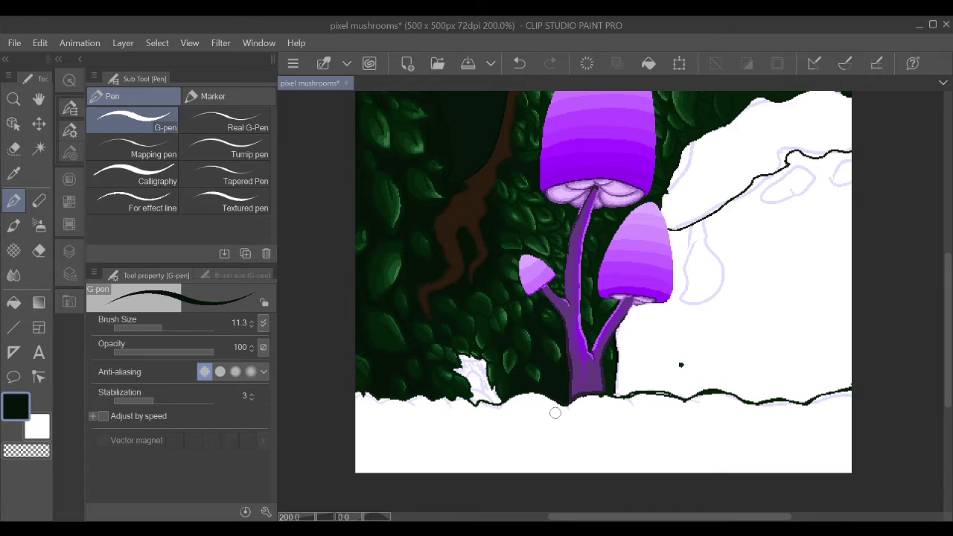
pyautogui.hotkey('ctrl', '-')
pyautogui.scroll(5, 506, 419)
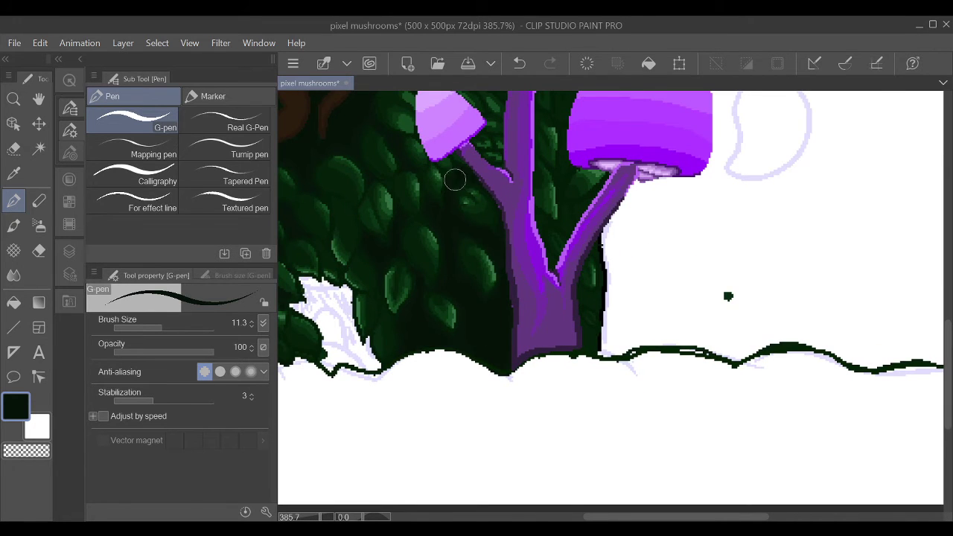
pyautogui.scroll(1, 432, 216)
pyautogui.scroll(-1, 588, 402)
pyautogui.scroll(-3, 615, 436)
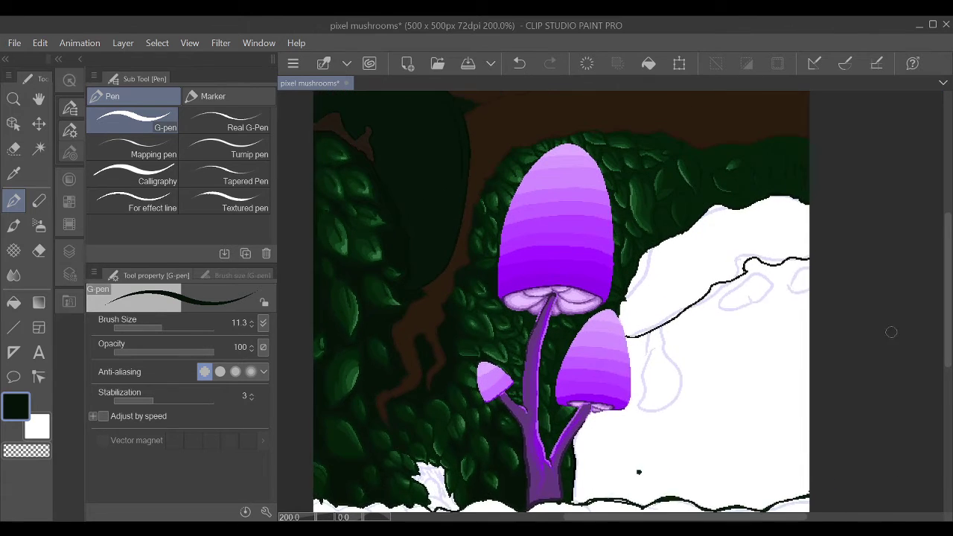
# - On Layer 9, select the foliage gaps beside the stem base and along the white mound's edge with the Selection pen at size 6.9
pyautogui.click(69, 251)
pyautogui.moveTo(171, 200); pyautogui.dragTo(227, 229)
pyautogui.hotkey('ctrl', 'z')
pyautogui.hotkey('ctrl', 'z')
pyautogui.hotkey('ctrl', 'z')
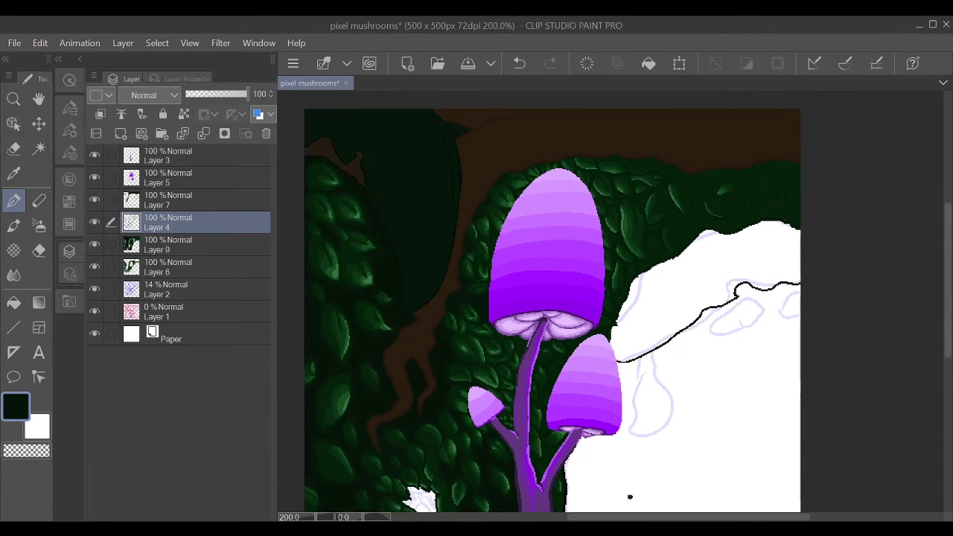
pyautogui.keyDown('alt'); pyautogui.click(388, 204); pyautogui.keyUp('alt')
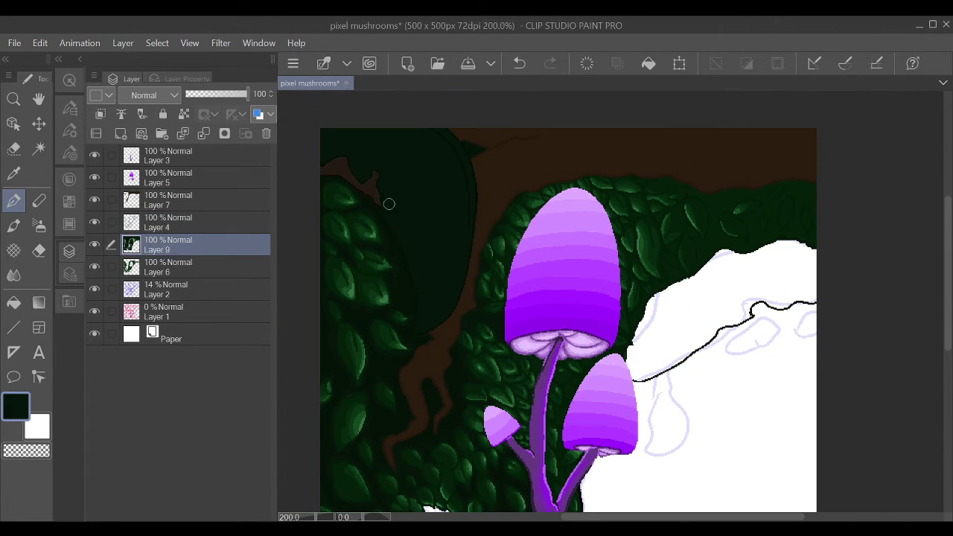
pyautogui.press('m')
pyautogui.moveTo(602, 485); pyautogui.dragTo(574, 404)
pyautogui.moveTo(497, 394); pyautogui.dragTo(504, 410)
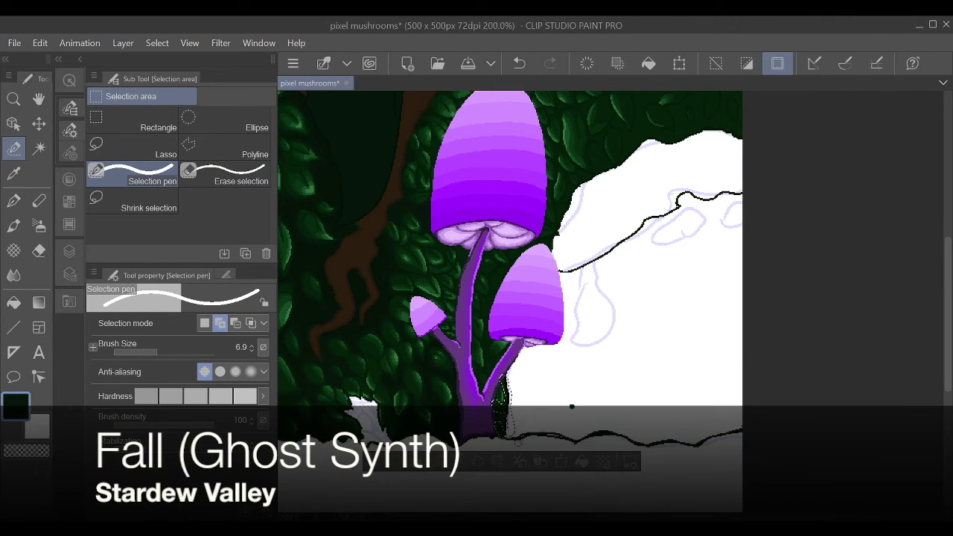
pyautogui.moveTo(519, 426); pyautogui.dragTo(437, 501)
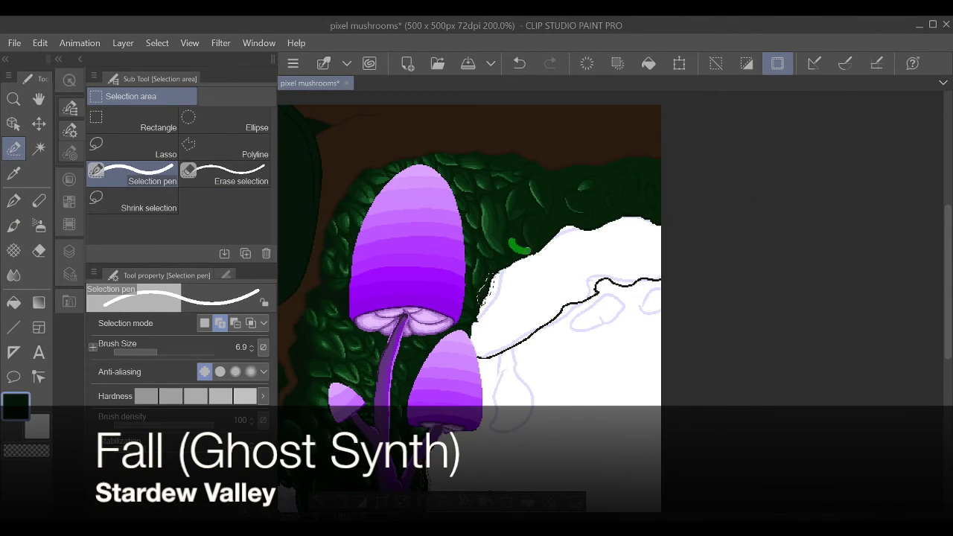
# - Add the gaps between the leaves above the white mound to the selection with the Selection pen at size 3.1
pyautogui.press('[')
pyautogui.press('[')
pyautogui.moveTo(517, 224)
pyautogui.mouseDown()
pyautogui.moveTo(545, 241)
pyautogui.moveTo(557, 191)
pyautogui.moveTo(596, 223)
pyautogui.mouseUp()
pyautogui.moveTo(506, 155); pyautogui.dragTo(524, 158)
pyautogui.moveTo(564, 182); pyautogui.dragTo(629, 160)
pyautogui.moveTo(618, 205)
pyautogui.mouseDown()
pyautogui.moveTo(618, 179)
pyautogui.moveTo(588, 194)
pyautogui.moveTo(605, 230)
pyautogui.mouseUp()
pyautogui.moveTo(633, 158)
pyautogui.mouseDown()
pyautogui.moveTo(638, 166)
pyautogui.moveTo(654, 156)
pyautogui.moveTo(637, 207)
pyautogui.moveTo(631, 201)
pyautogui.moveTo(655, 220)
pyautogui.mouseUp()
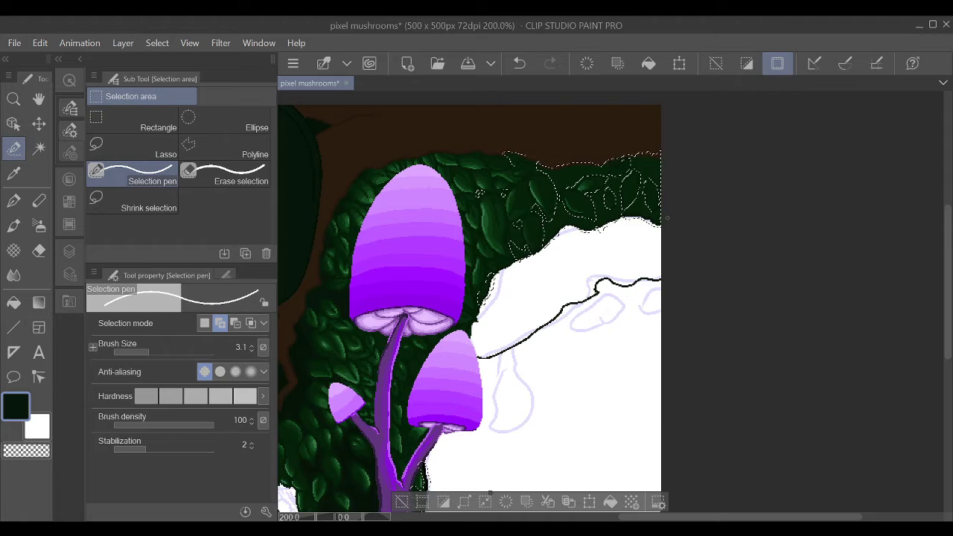
# - Paint the selected gaps very dark green with the G-pen at size 17.7 and clear the selection
pyautogui.press('p')
pyautogui.scroll(-3, 609, 301)
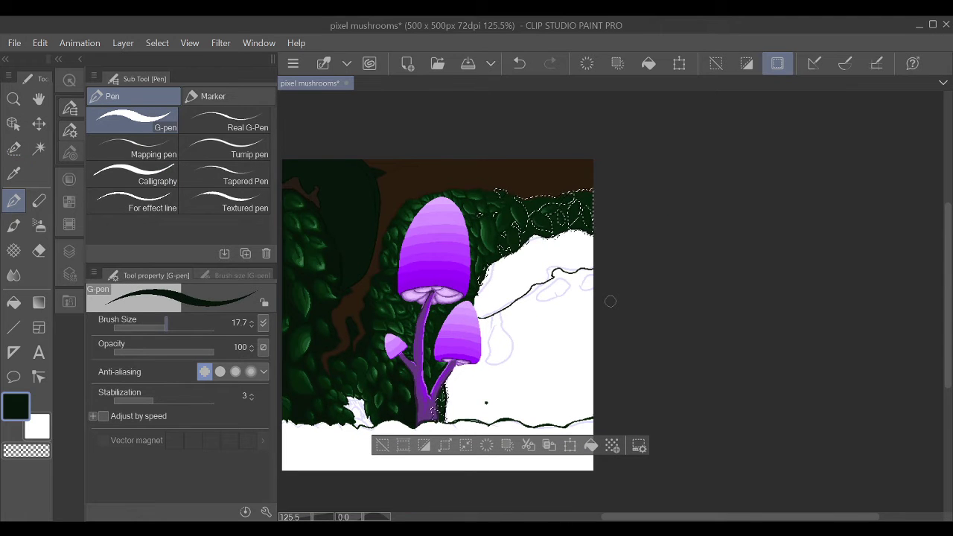
pyautogui.hotkey('ctrl', 'd')
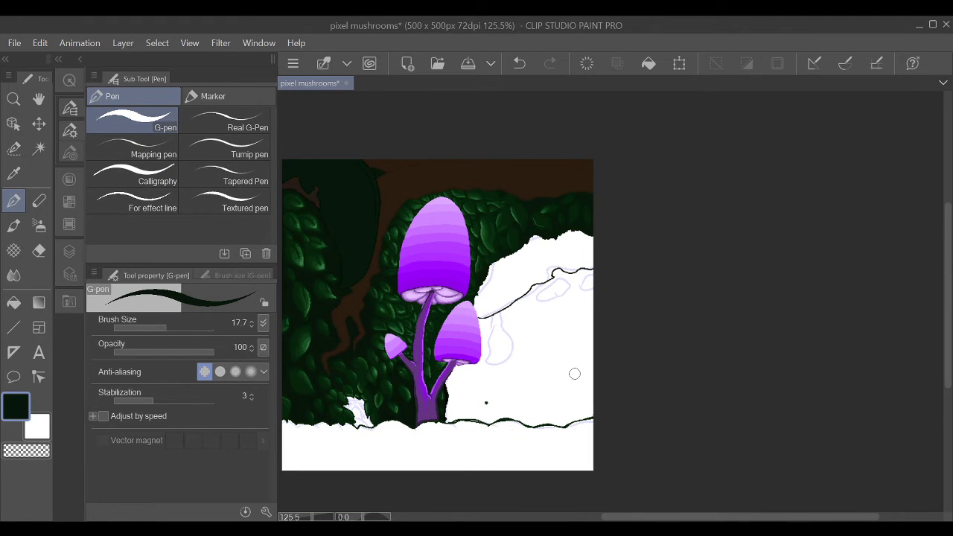
# - Erase the dark paint spilling over the white mound's upper edge with the Hard eraser at size 13.1
pyautogui.press('e')
pyautogui.moveTo(593, 238); pyautogui.dragTo(537, 238)
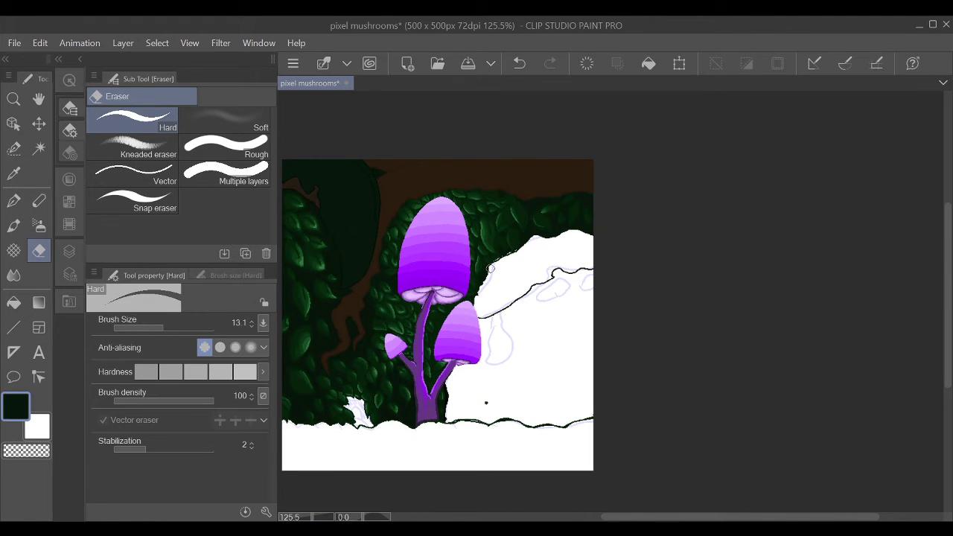
pyautogui.scroll(3, 491, 268)
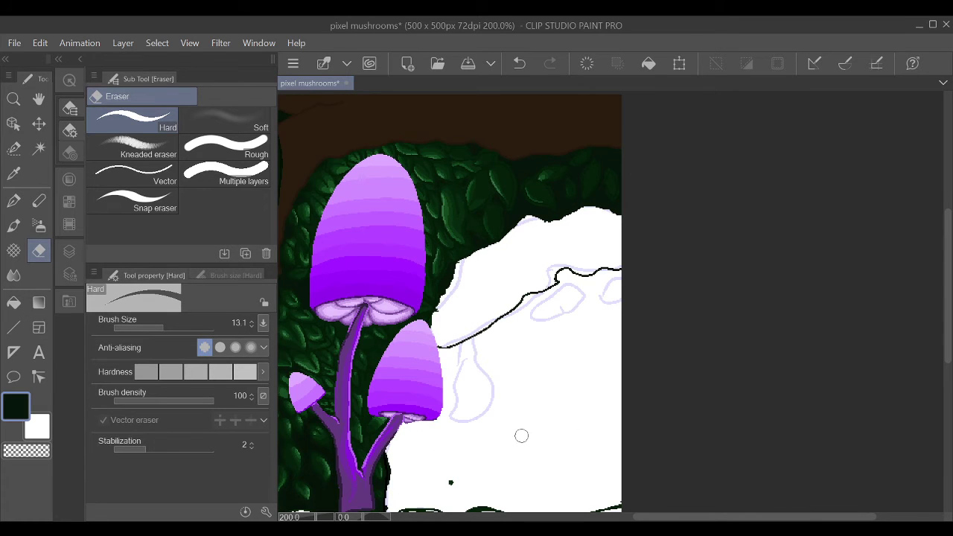
# - Make Layer 4 visible and add a new layer directly above it
pyautogui.scroll(-4, 521, 435)
pyautogui.hotkey('ctrl', 'z')
pyautogui.press('p')
pyautogui.scroll(5, 512, 315)
pyautogui.hotkey('ctrl', 'y')
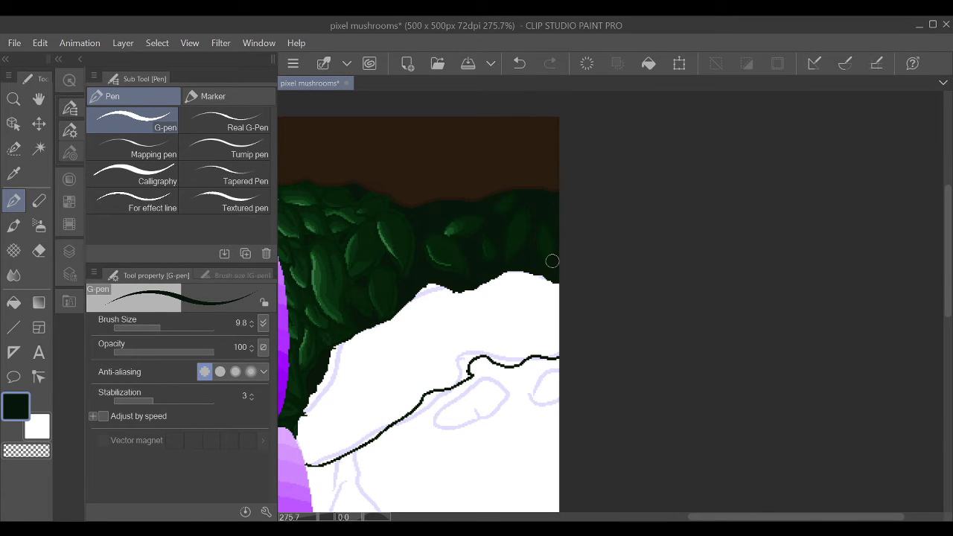
pyautogui.scroll(-3, 521, 298)
pyautogui.press('F7')
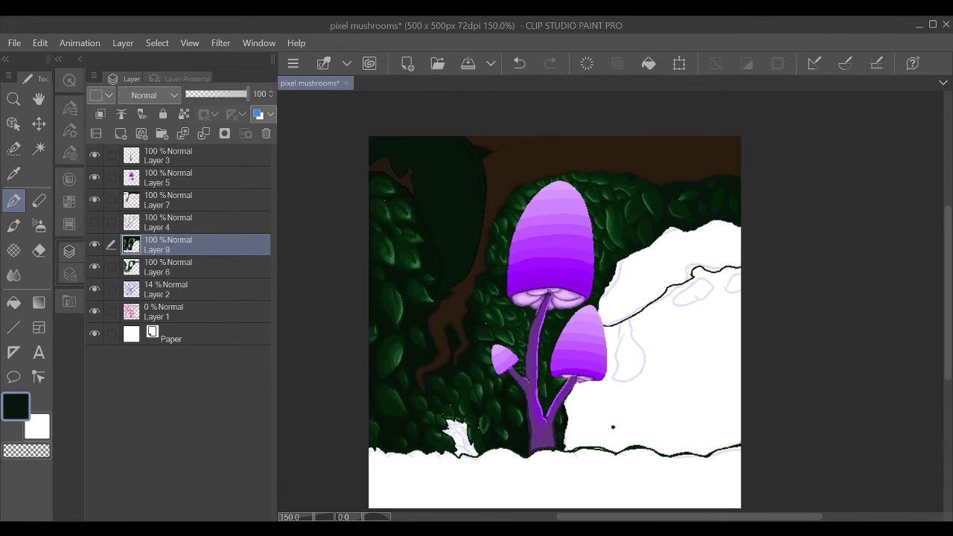
pyautogui.hotkey('alt', ']')
pyautogui.hotkey('ctrl', 'shift', 'n')
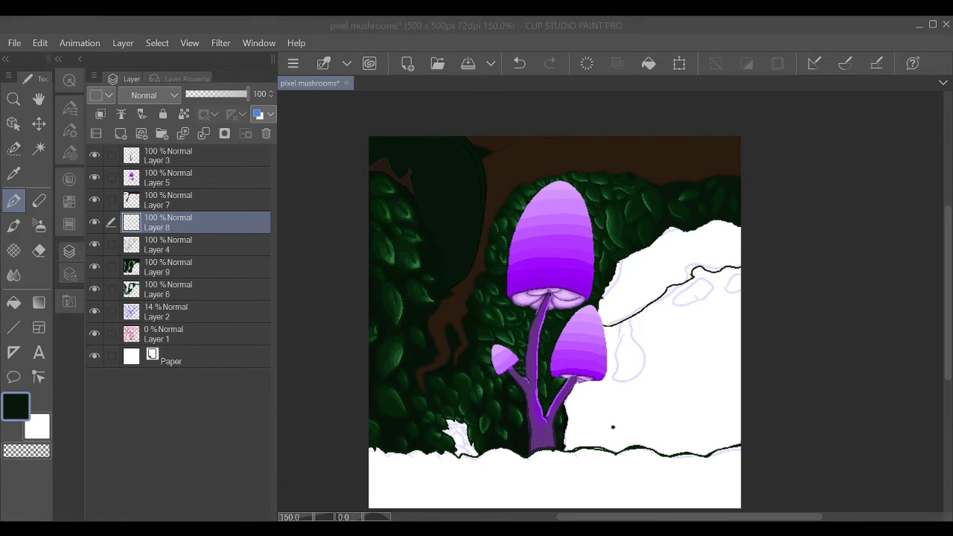
# - Shade the large leaf in the canvas's upper-left area on Layer 8 with progressively lighter dark green bands
pyautogui.hotkey('ctrl', 'z')
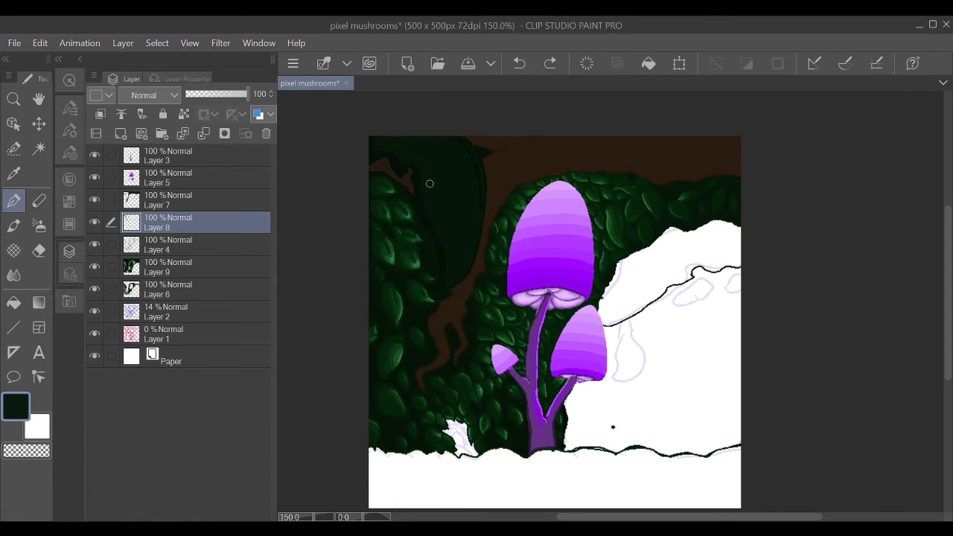
pyautogui.press('g')
pyautogui.click(484, 298)
pyautogui.press('p')
pyautogui.press('g')
pyautogui.press('p')
pyautogui.moveTo(448, 169); pyautogui.dragTo(480, 181)
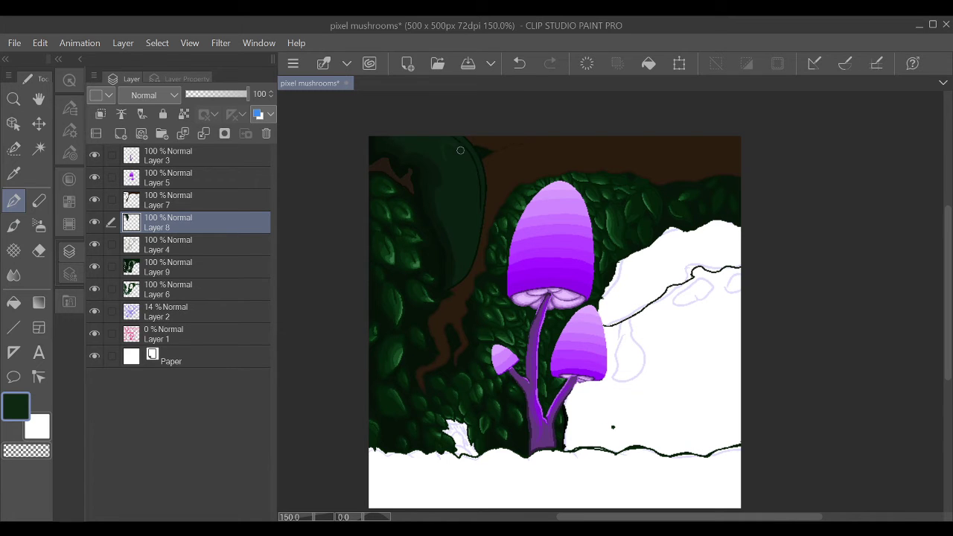
pyautogui.hotkey('ctrl', 'z')
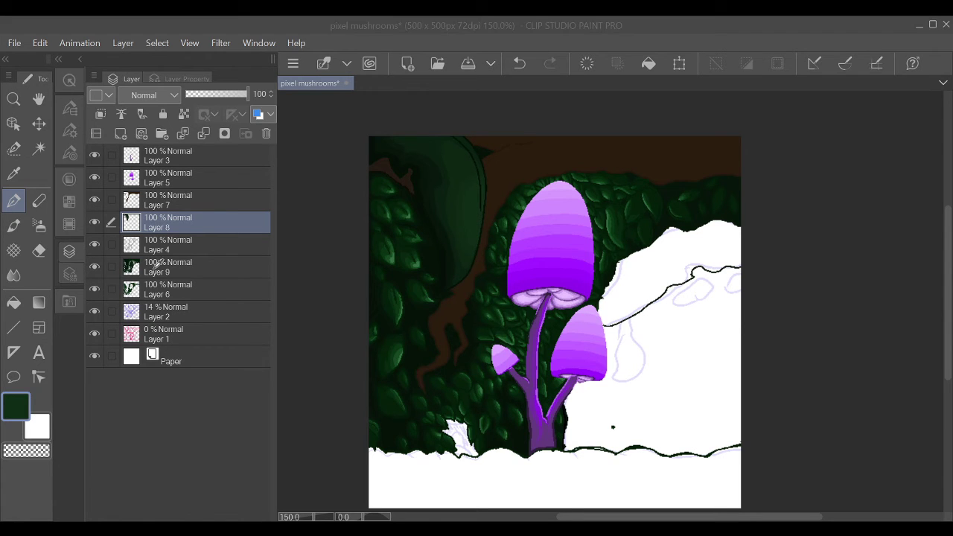
pyautogui.hotkey('ctrl', '-')
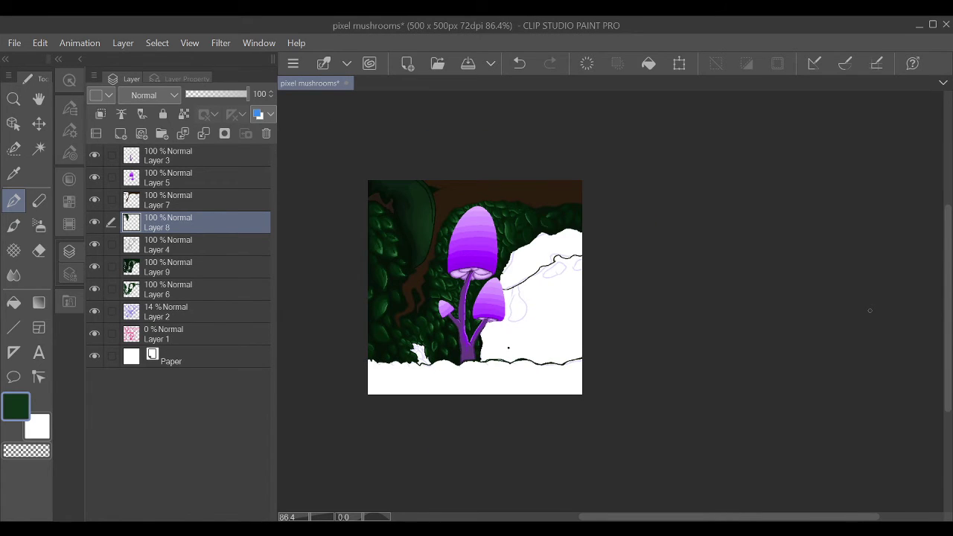
# - On Layer 7, paint near-black brown shading over the small branch section beside the large leaf
pyautogui.hotkey('alt', '[')
pyautogui.hotkey('alt', ']')
pyautogui.hotkey('alt', ']')
pyautogui.hotkey('ctrl', '+')
pyautogui.hotkey('ctrl', '+')
pyautogui.hotkey('ctrl', '+')
pyautogui.hotkey('ctrl', 'z')
pyautogui.keyDown('alt'); pyautogui.click(457, 220); pyautogui.keyUp('alt')
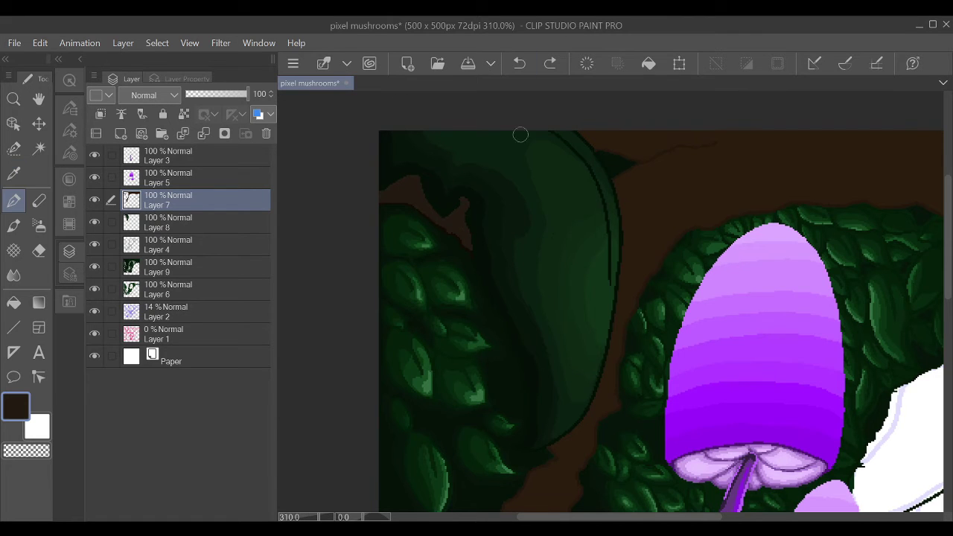
pyautogui.keyDown('alt'); pyautogui.click(421, 213); pyautogui.keyUp('alt')
pyautogui.moveTo(421, 213)
pyautogui.mouseDown()
pyautogui.moveTo(416, 178)
pyautogui.moveTo(495, 250)
pyautogui.moveTo(427, 203)
pyautogui.moveTo(463, 207)
pyautogui.moveTo(485, 265)
pyautogui.moveTo(459, 221)
pyautogui.moveTo(474, 249)
pyautogui.moveTo(382, 200)
pyautogui.mouseUp()
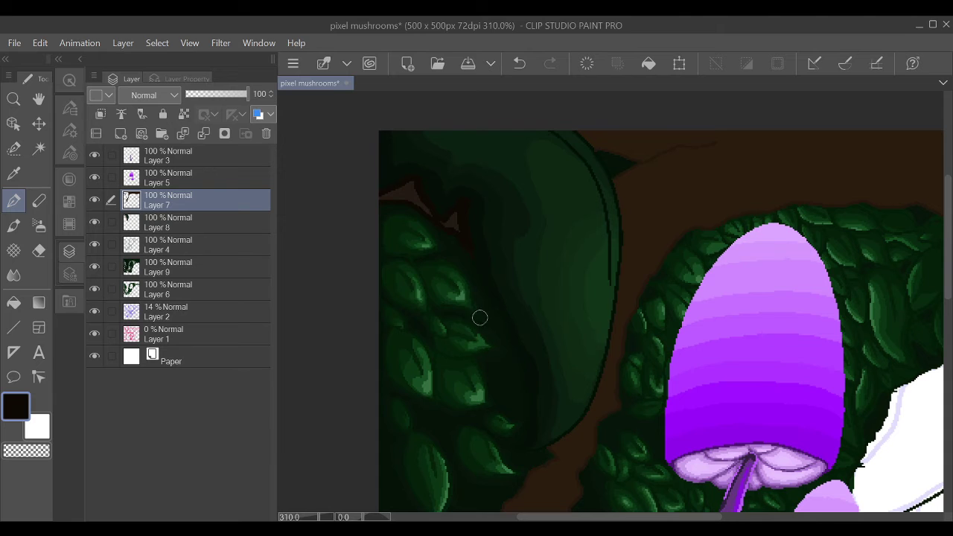
pyautogui.scroll(-4, 411, 193)
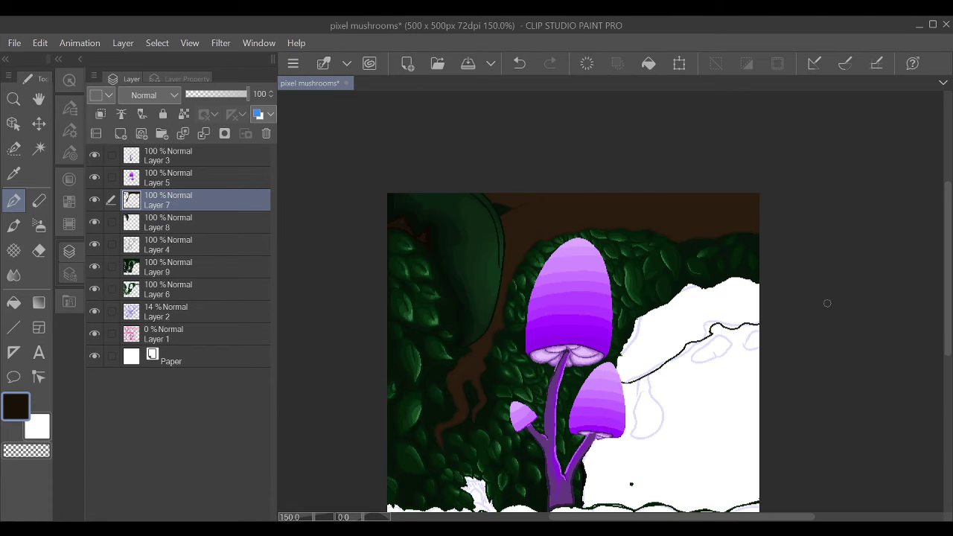
# - On Layer 8, paint light green highlights along the large leaf's outer edge and thin streaks on its surface
pyautogui.keyDown('alt'); pyautogui.click(423, 227); pyautogui.keyUp('alt')
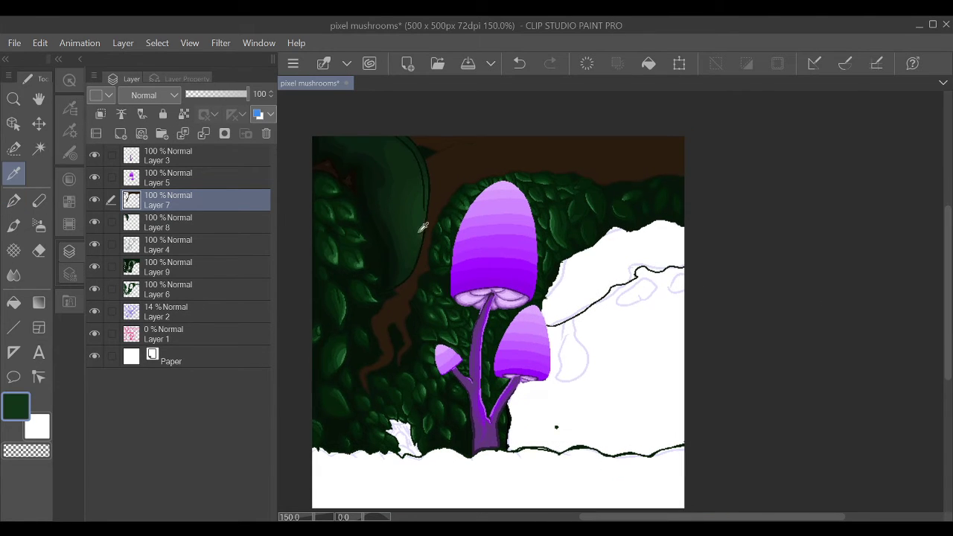
pyautogui.hotkey('alt', '[')
pyautogui.keyDown('alt'); pyautogui.click(420, 318); pyautogui.keyUp('alt')
pyautogui.moveTo(421, 194)
pyautogui.mouseDown()
pyautogui.moveTo(426, 153)
pyautogui.moveTo(418, 272)
pyautogui.mouseUp()
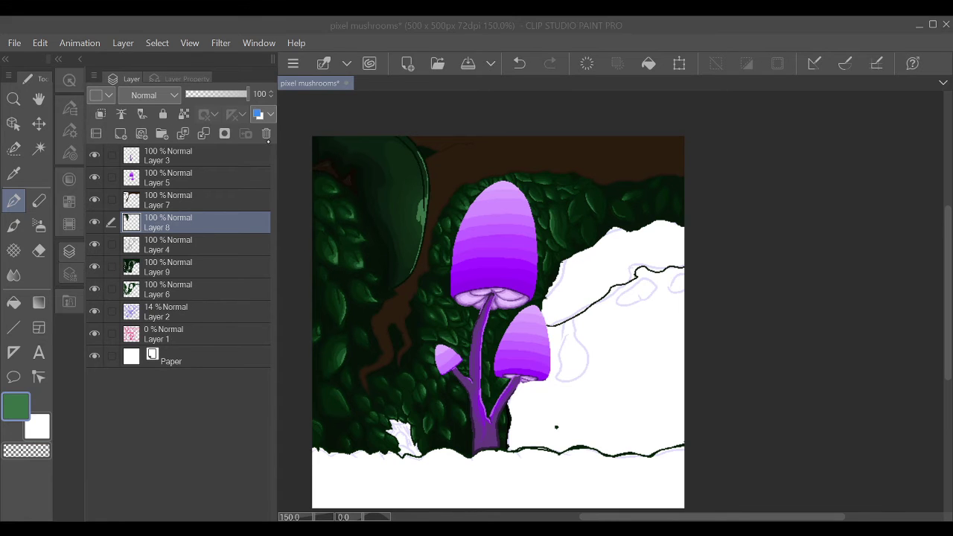
pyautogui.keyDown('alt'); pyautogui.click(424, 218); pyautogui.keyUp('alt')
pyautogui.moveTo(421, 222); pyautogui.dragTo(426, 215)
pyautogui.hotkey('ctrl', 'z')
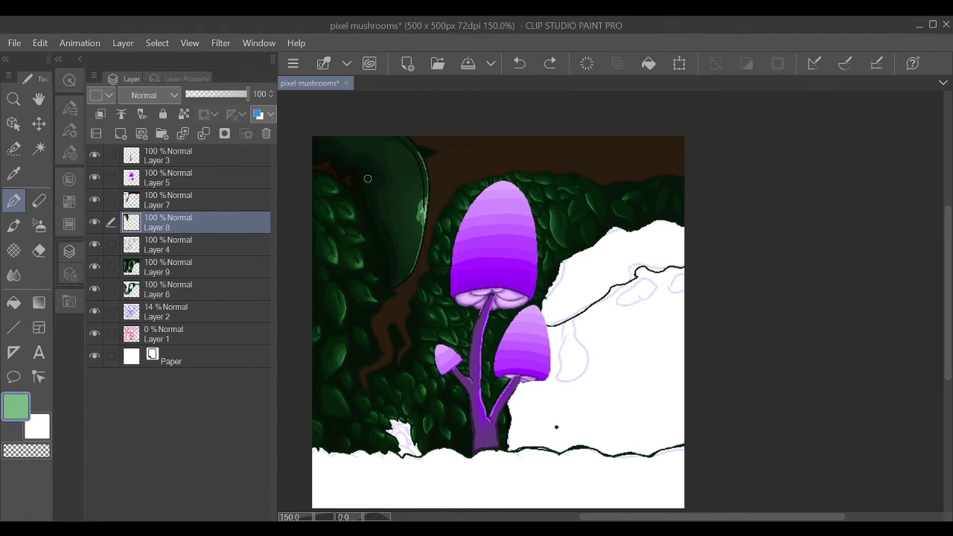
pyautogui.scroll(-3, 409, 190)
pyautogui.scroll(3, 408, 190)
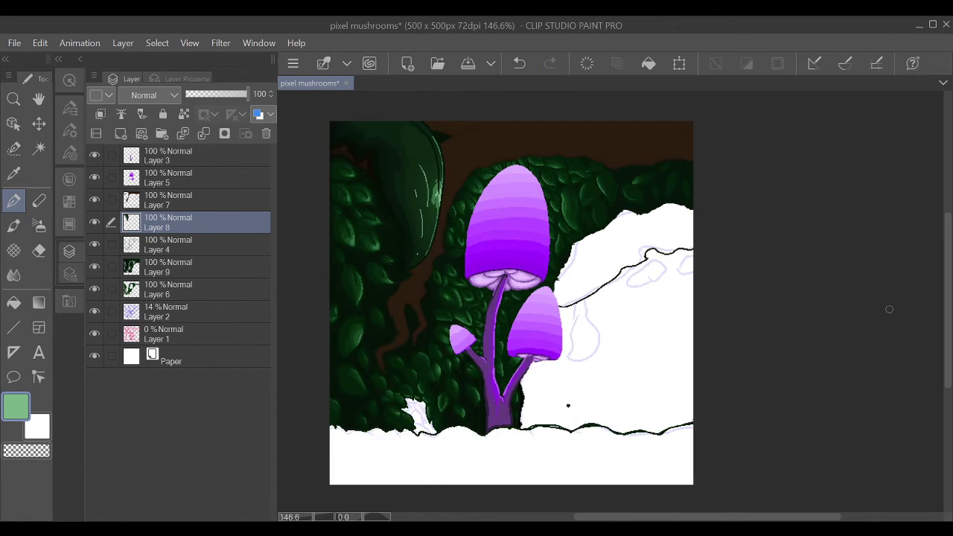
# - Add a new layer above Layer 7 and paint very dark brown shading along the branch's upper side and down the root
pyautogui.hotkey('ctrl', 'shift', 'n')
pyautogui.keyDown('alt'); pyautogui.click(476, 142); pyautogui.keyUp('alt')
pyautogui.keyDown('alt'); pyautogui.click(595, 133); pyautogui.keyUp('alt')
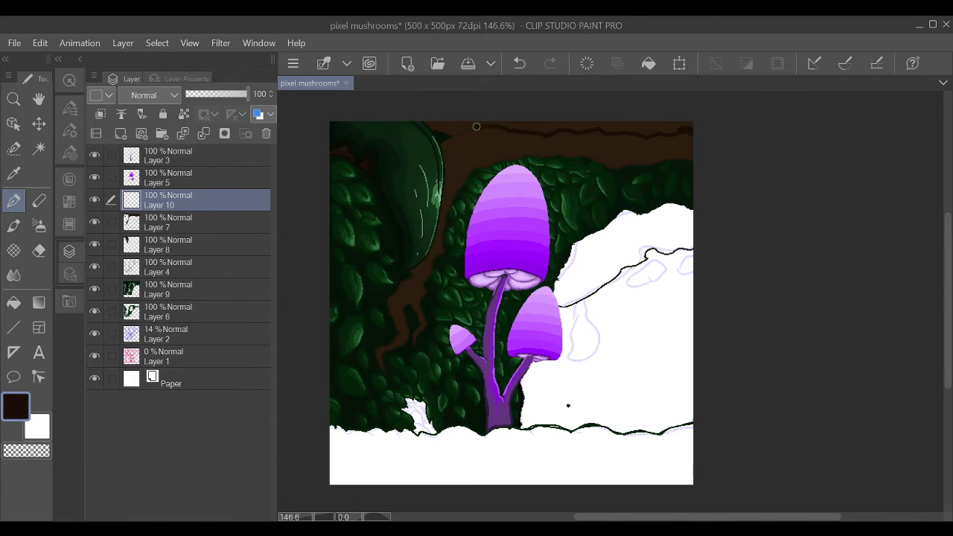
pyautogui.moveTo(424, 119)
pyautogui.mouseDown()
pyautogui.moveTo(446, 132)
pyautogui.moveTo(487, 123)
pyautogui.moveTo(692, 145)
pyautogui.mouseUp()
pyautogui.press('g')
pyautogui.press('p')
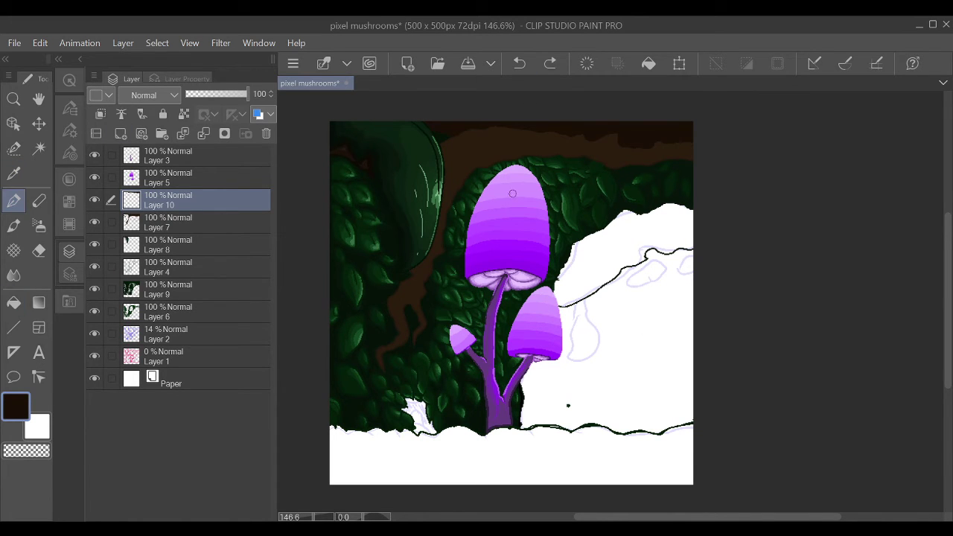
pyautogui.moveTo(459, 134)
pyautogui.mouseDown()
pyautogui.moveTo(438, 230)
pyautogui.moveTo(415, 268)
pyautogui.moveTo(437, 296)
pyautogui.moveTo(405, 285)
pyautogui.moveTo(392, 315)
pyautogui.moveTo(400, 290)
pyautogui.mouseUp()
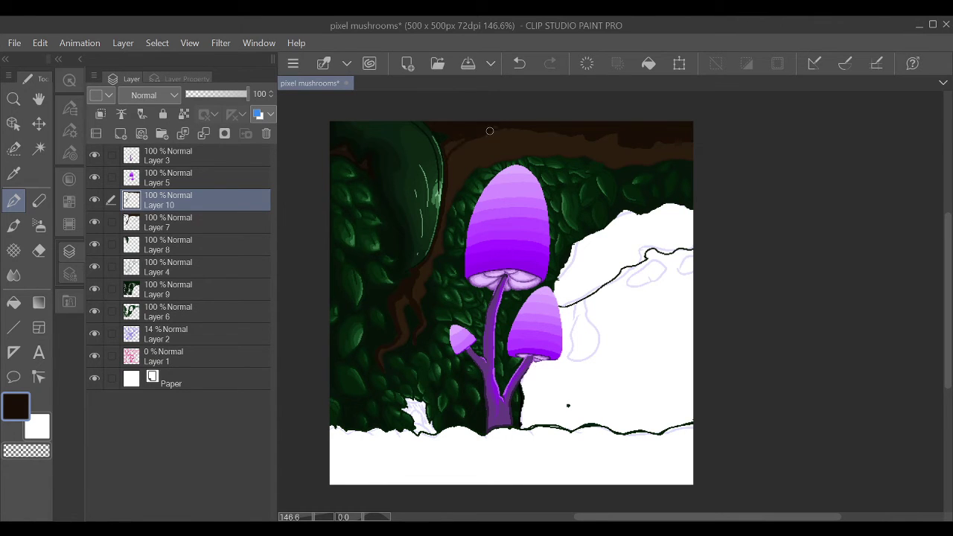
# - On Layer 7, soften the branch and root shading with intermediate dark brown strokes
pyautogui.hotkey('alt', '[')
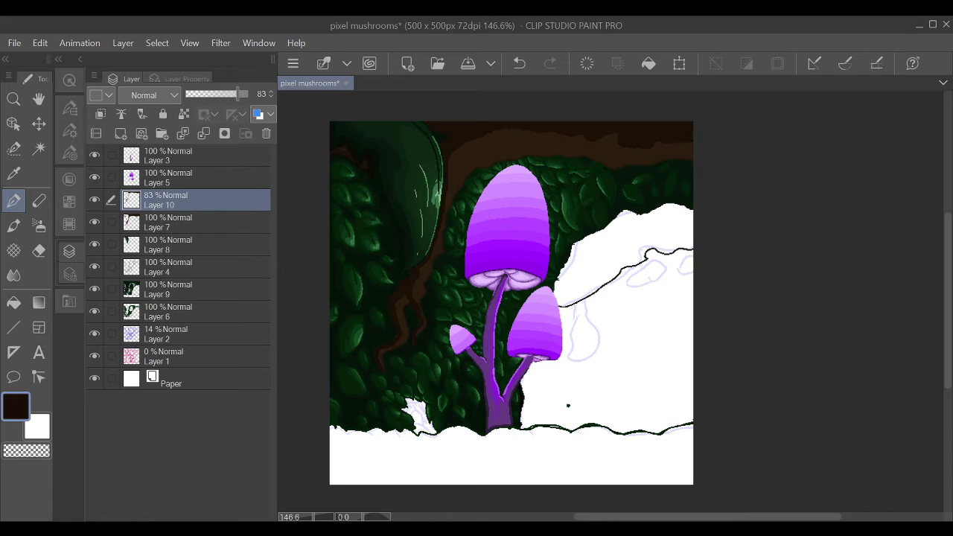
pyautogui.hotkey('ctrl', 'z')
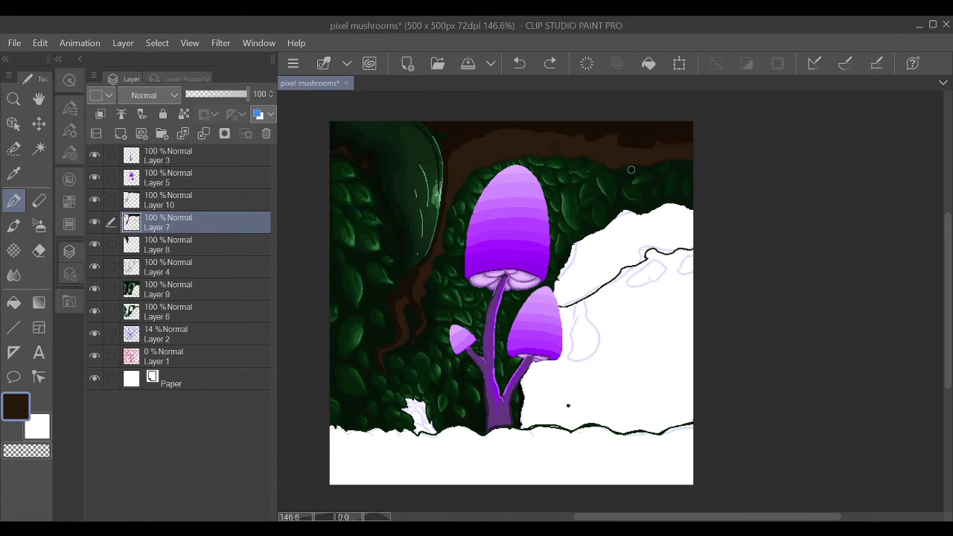
pyautogui.keyDown('alt'); pyautogui.click(657, 195); pyautogui.keyUp('alt')
pyautogui.hotkey('ctrl', 'z')
pyautogui.press('alt')
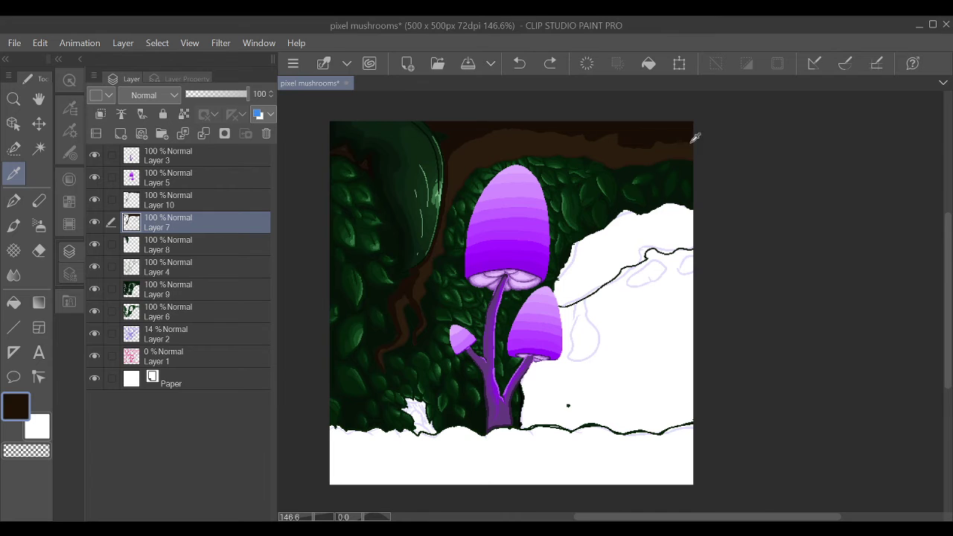
pyautogui.click(634, 150)
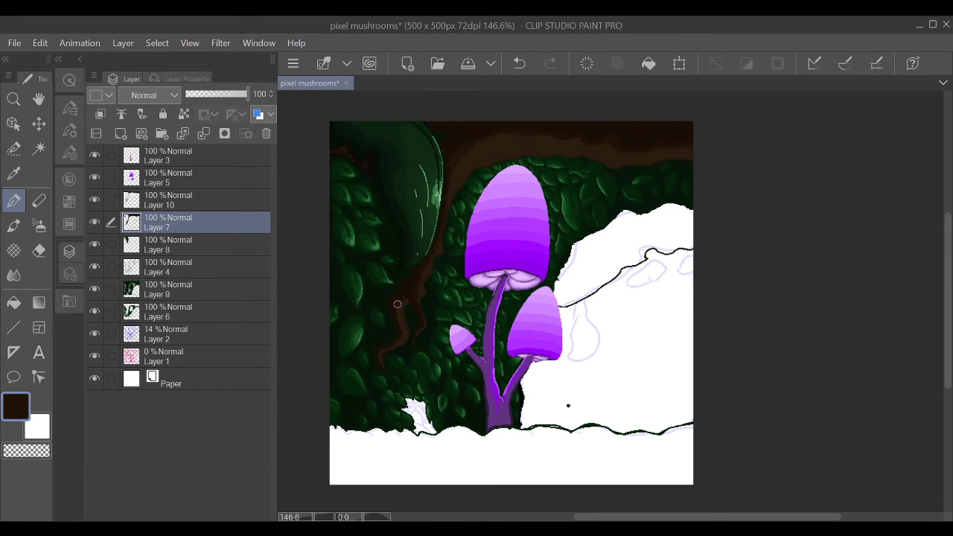
pyautogui.hotkey('alt', ']')
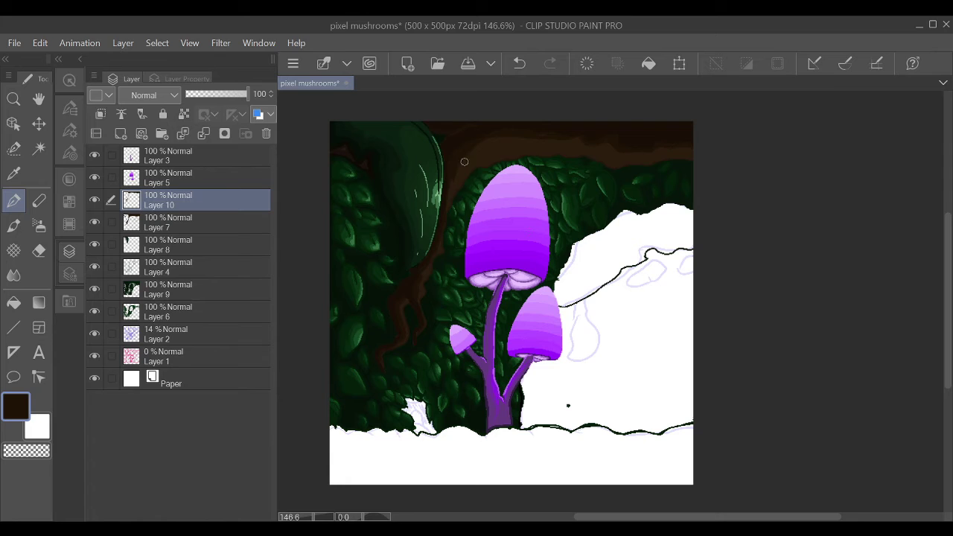
# - Add a new layer between Layer 8 and Layer 7 and keep a dark brown with the pen
pyautogui.hotkey('alt', '[')
pyautogui.hotkey('alt', '[')
pyautogui.hotkey('ctrl', 'shift', 'n')
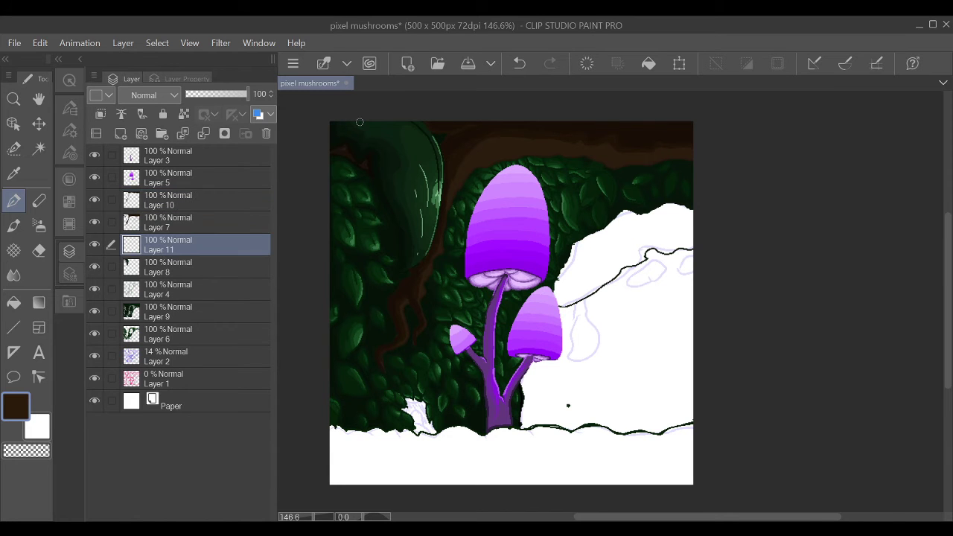
pyautogui.press('i')
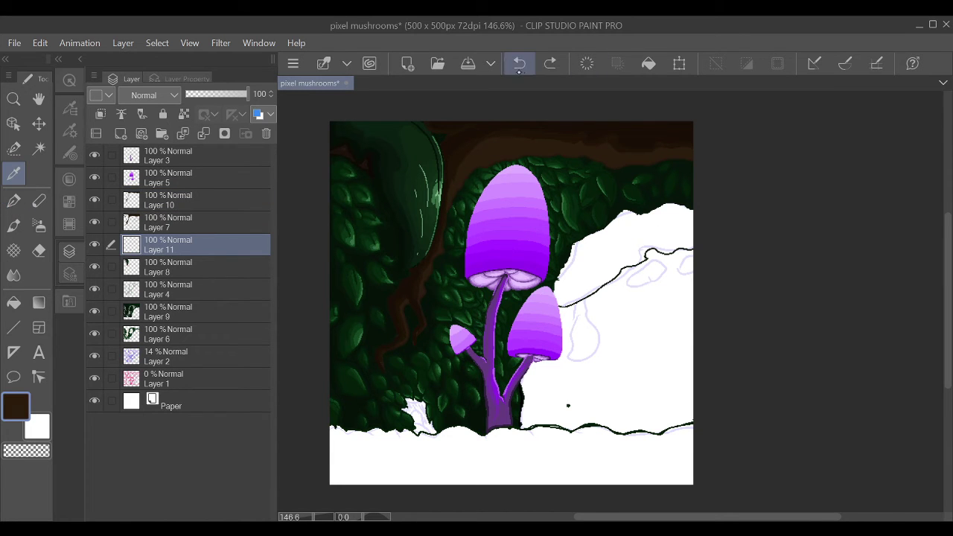
pyautogui.hotkey('ctrl', 'z')
pyautogui.press('p')
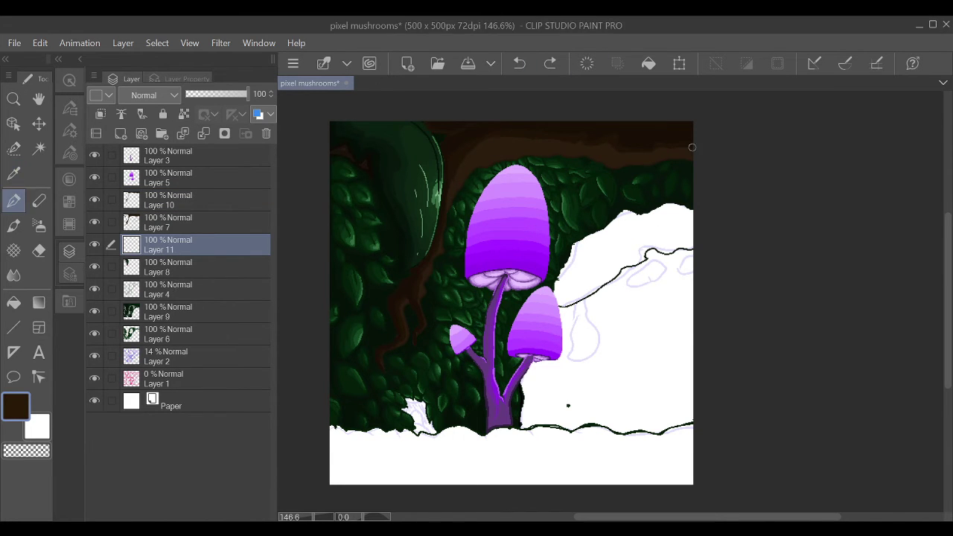
# - Add a new layer above Layer 10 and paint a medium brown rim along the branch's lower edge down to the root tips
pyautogui.hotkey('alt', ']')
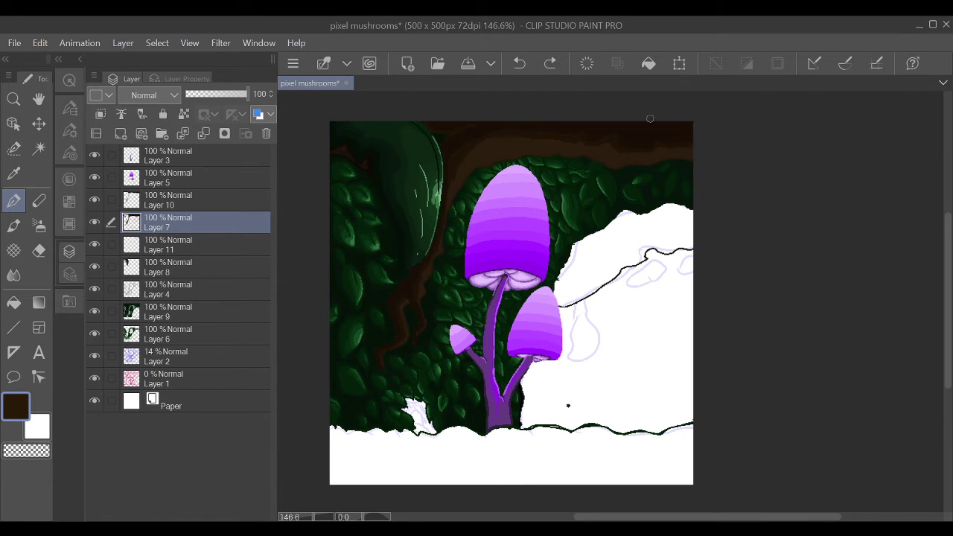
pyautogui.hotkey('ctrl', 'shift', 'n')
pyautogui.keyDown('alt'); pyautogui.click(670, 141); pyautogui.keyUp('alt')
pyautogui.moveTo(689, 154)
pyautogui.mouseDown()
pyautogui.moveTo(611, 172)
pyautogui.moveTo(543, 154)
pyautogui.moveTo(468, 170)
pyautogui.moveTo(398, 343)
pyautogui.mouseUp()
pyautogui.hotkey('ctrl', 'z')
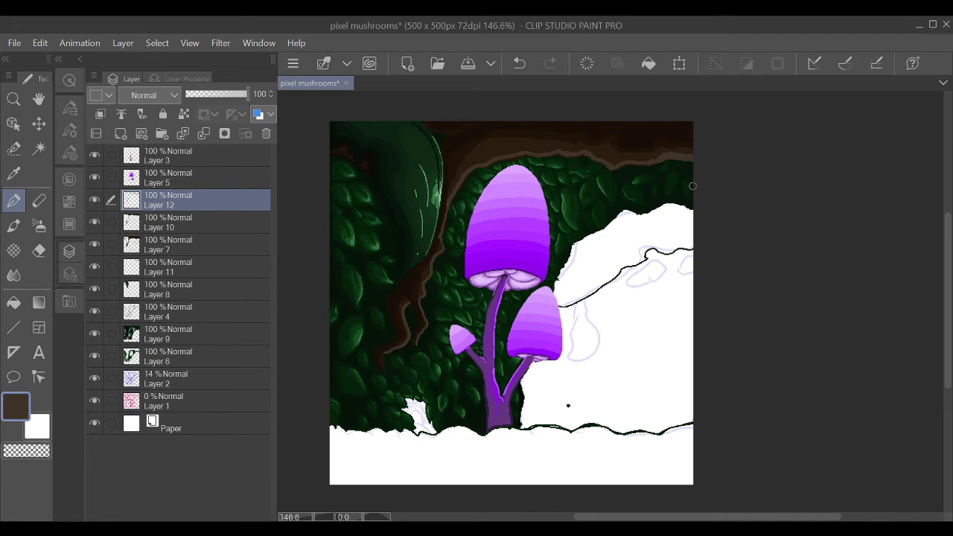
# - Add another layer above Layer 12 and paint a thin lighter brown highlight along the branch's lower rim
pyautogui.click(121, 133)
pyautogui.keyDown('alt'); pyautogui.click(674, 158); pyautogui.keyUp('alt')
pyautogui.moveTo(692, 160)
pyautogui.mouseDown()
pyautogui.moveTo(559, 156)
pyautogui.moveTo(461, 181)
pyautogui.moveTo(420, 346)
pyautogui.moveTo(452, 235)
pyautogui.moveTo(408, 327)
pyautogui.moveTo(381, 357)
pyautogui.mouseUp()
pyautogui.hotkey('ctrl', 'z')
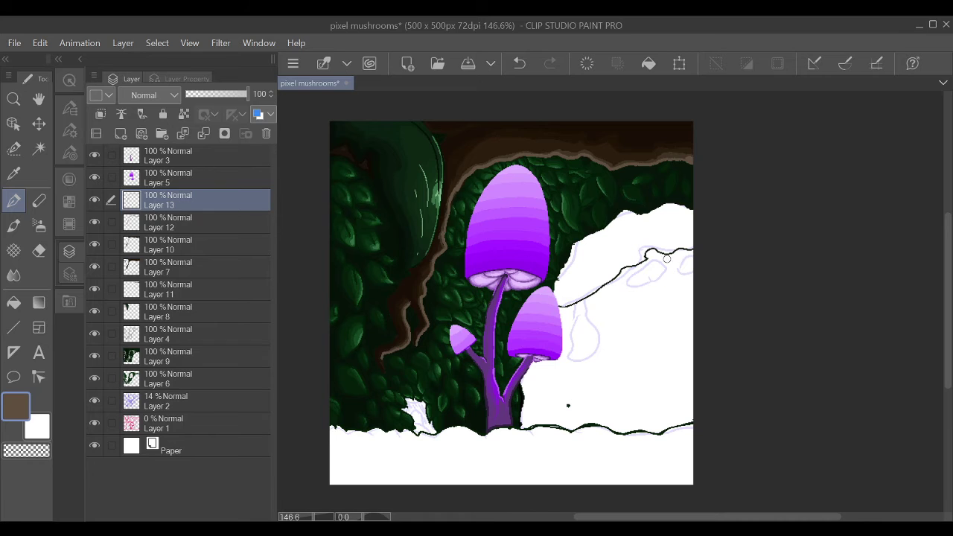
# - Merge the branch layers down into Layer 11 and merge Layer 3 into Layer 5
pyautogui.hotkey('ctrl', 'e')
pyautogui.hotkey('ctrl', 'e')
pyautogui.hotkey('ctrl', 'e')
pyautogui.hotkey('ctrl', 'e')
pyautogui.hotkey('alt', ']')
pyautogui.hotkey('alt', ']')
pyautogui.hotkey('ctrl', 'e')
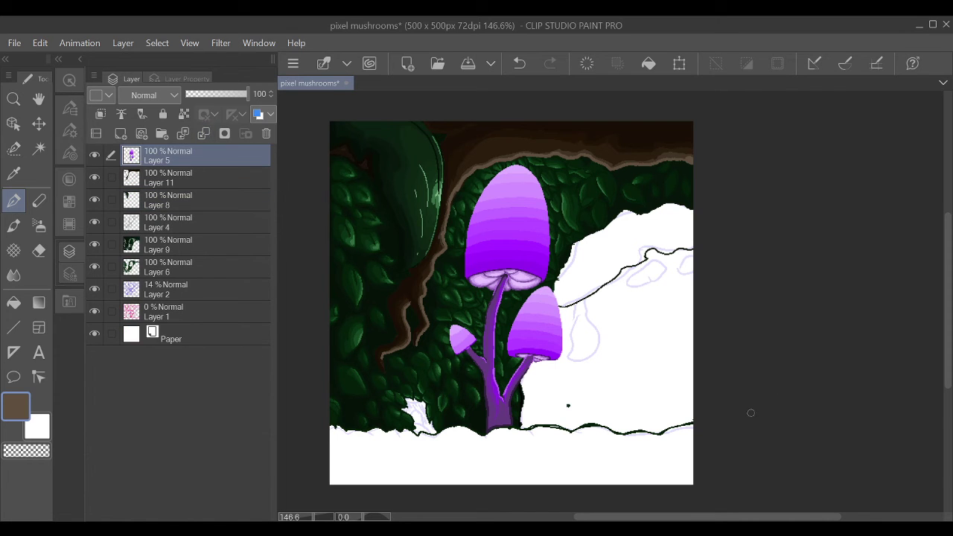
# - Add an empty layer directly above Layer 11 and pick a dark green from the foliage
pyautogui.hotkey('ctrl', 'z')
pyautogui.keyDown('alt'); pyautogui.click(664, 204); pyautogui.keyUp('alt')
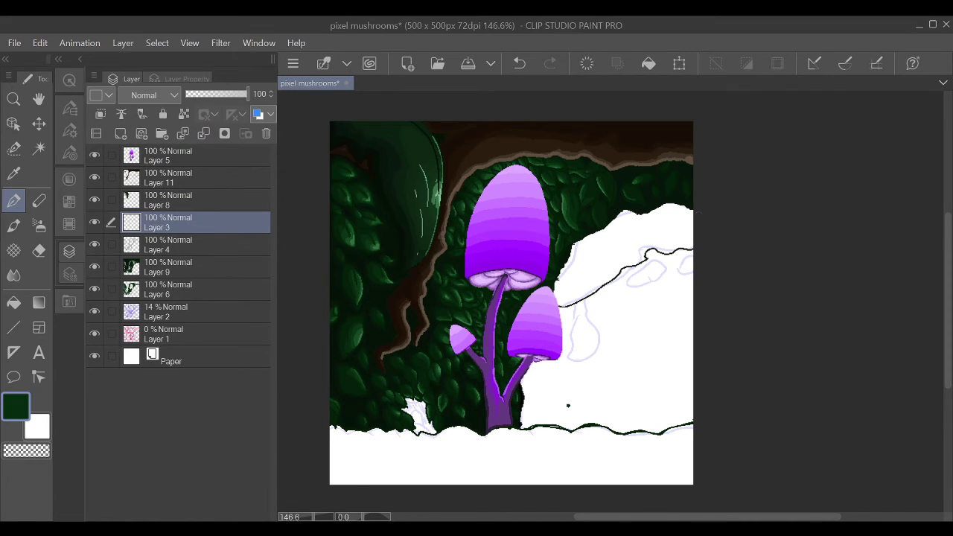
pyautogui.hotkey('ctrl', ']')
pyautogui.hotkey('ctrl', ']')
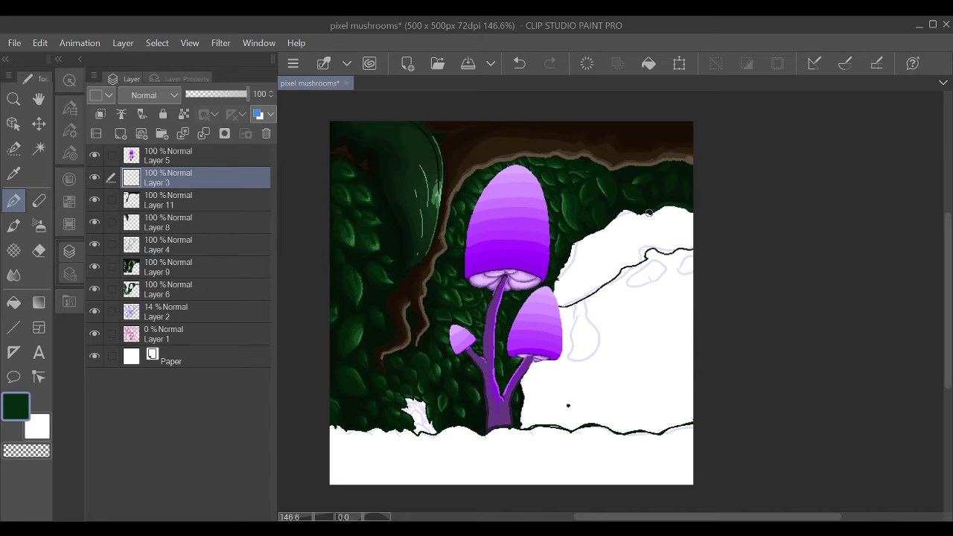
# - Outline the white mound's top and inner ridge in dark green, its side by the stem in black, and the ground line in dark green
pyautogui.moveTo(578, 242)
pyautogui.mouseDown()
pyautogui.moveTo(602, 231)
pyautogui.moveTo(556, 287)
pyautogui.moveTo(692, 248)
pyautogui.mouseUp()
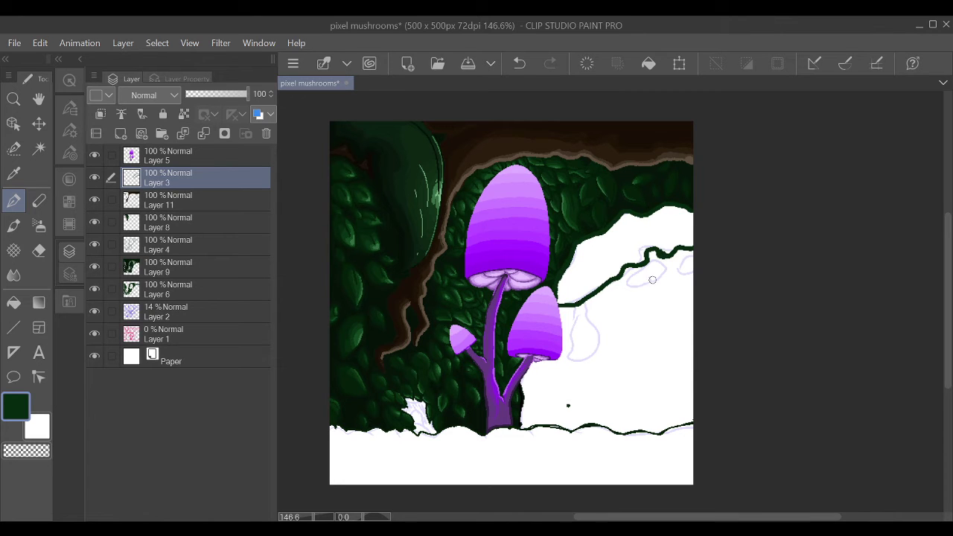
pyautogui.moveTo(529, 372); pyautogui.dragTo(524, 426)
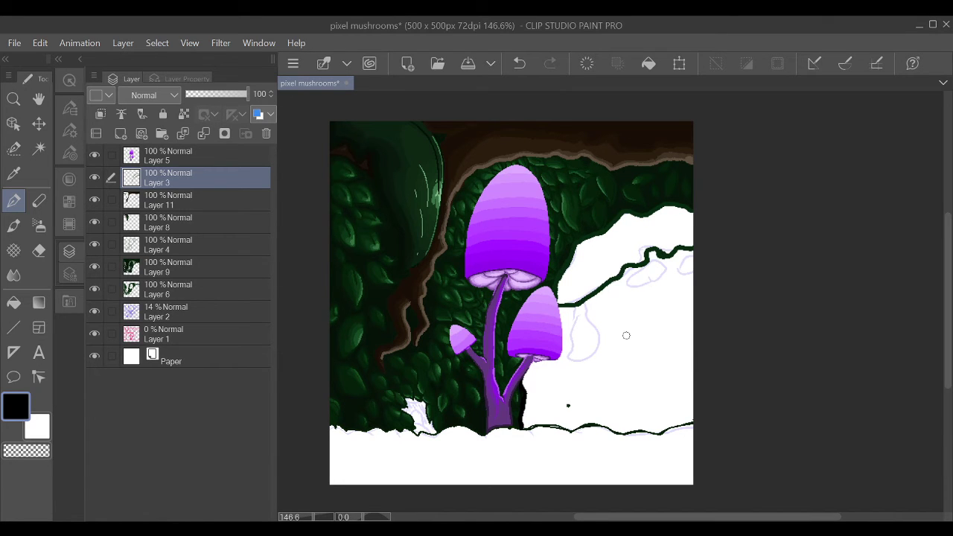
pyautogui.keyDown('alt'); pyautogui.click(633, 429); pyautogui.keyUp('alt')
pyautogui.moveTo(685, 423); pyautogui.dragTo(332, 432)
# - Fill the mound's upper band with dark green and the large area beneath it with near-black
pyautogui.press('g')
pyautogui.click(629, 242)
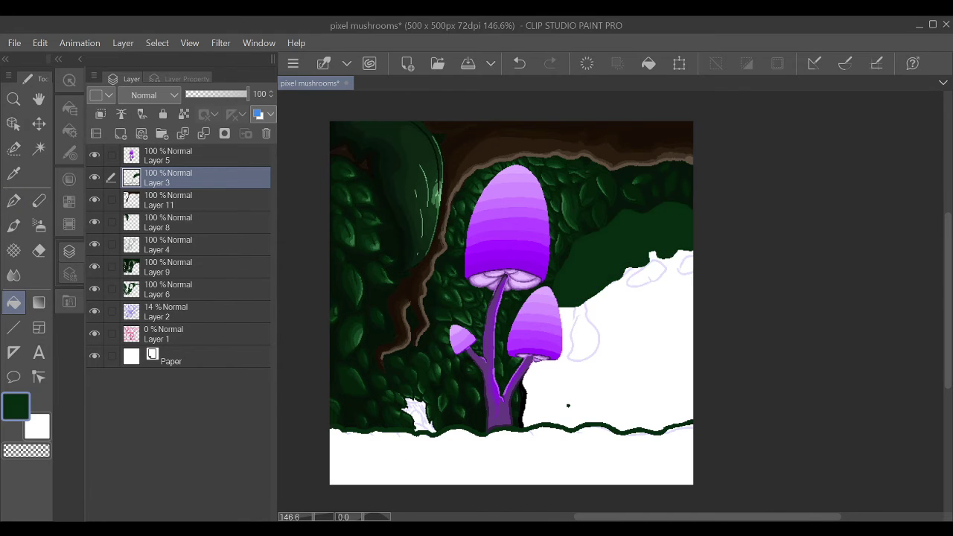
pyautogui.keyDown('alt'); pyautogui.click(522, 411); pyautogui.keyUp('alt')
pyautogui.click(570, 406)
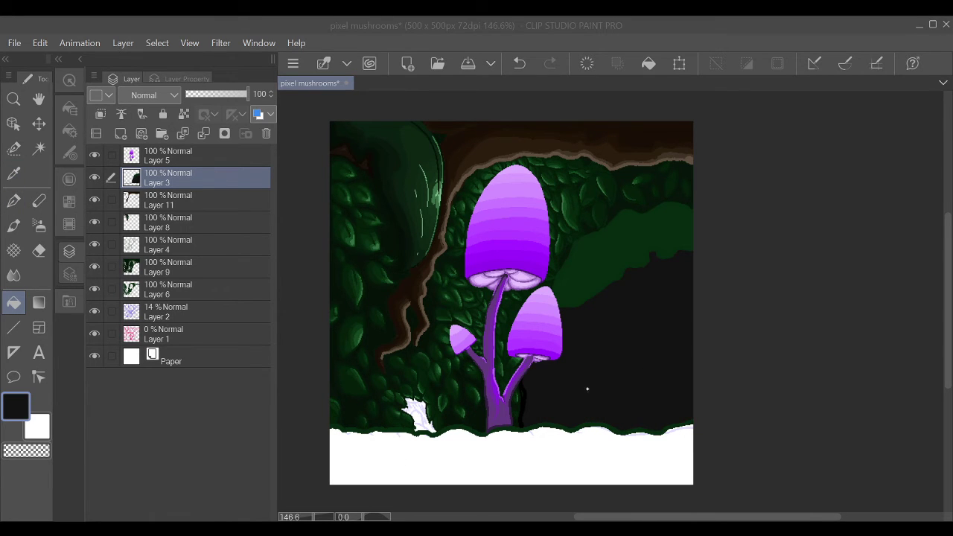
# - Paint a black edge beneath the green ridge and along the near-black mound's sides, and draw black cracks down its face
pyautogui.press('p')
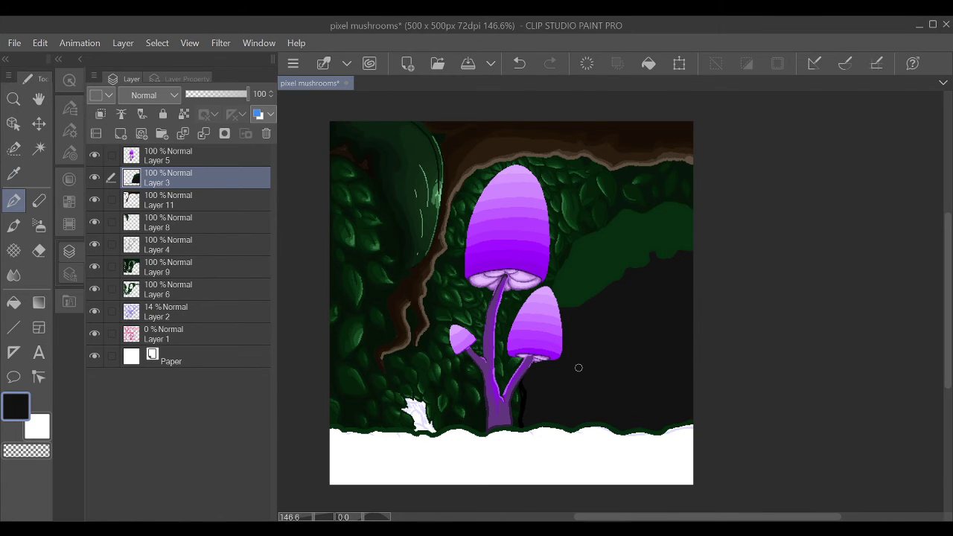
pyautogui.hotkey('ctrl', 'z')
pyautogui.click(657, 257)
pyautogui.moveTo(586, 303); pyautogui.dragTo(561, 309)
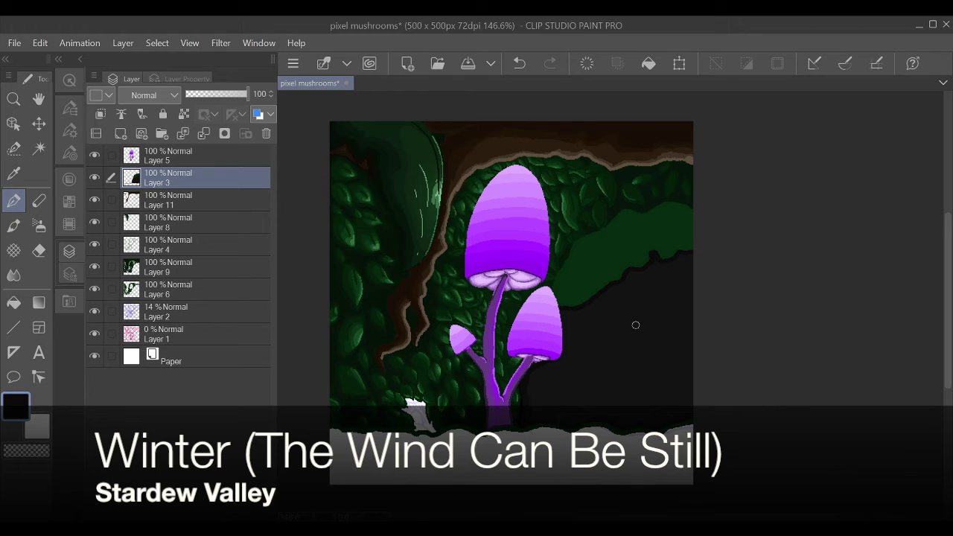
pyautogui.hotkey('ctrl', 'z')
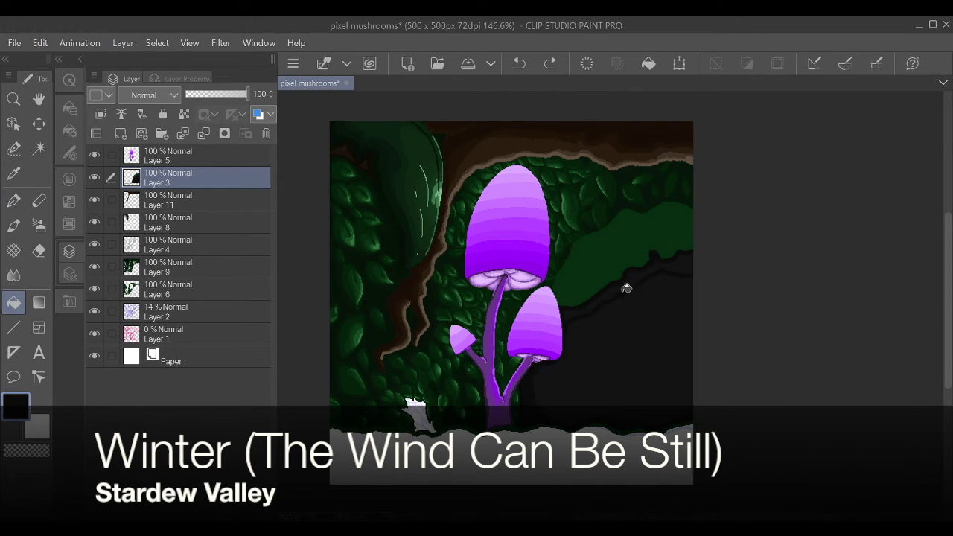
pyautogui.moveTo(657, 277); pyautogui.dragTo(641, 347)
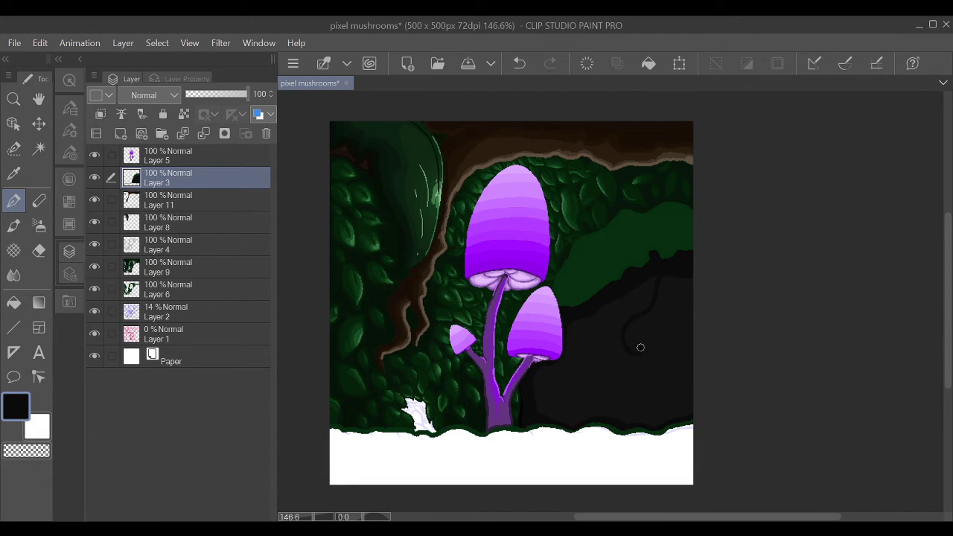
pyautogui.hotkey('ctrl', 'y')
# - Paint dark grey highlights between the black cracks and along the upper slopes of the near-black mound
pyautogui.keyDown('alt'); pyautogui.click(549, 387); pyautogui.keyUp('alt')
pyautogui.hotkey('ctrl', 'z')
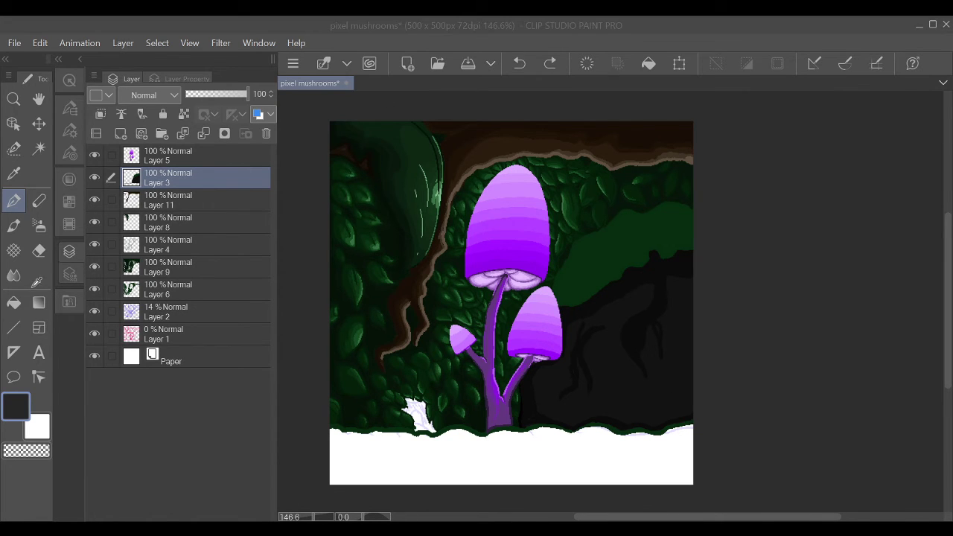
pyautogui.moveTo(572, 351); pyautogui.dragTo(565, 391)
pyautogui.moveTo(645, 306)
pyautogui.mouseDown()
pyautogui.moveTo(631, 376)
pyautogui.moveTo(630, 346)
pyautogui.mouseUp()
pyautogui.moveTo(621, 298)
pyautogui.mouseDown()
pyautogui.moveTo(568, 337)
pyautogui.moveTo(543, 390)
pyautogui.mouseUp()
pyautogui.moveTo(638, 281); pyautogui.dragTo(615, 303)
pyautogui.moveTo(683, 287); pyautogui.dragTo(677, 311)
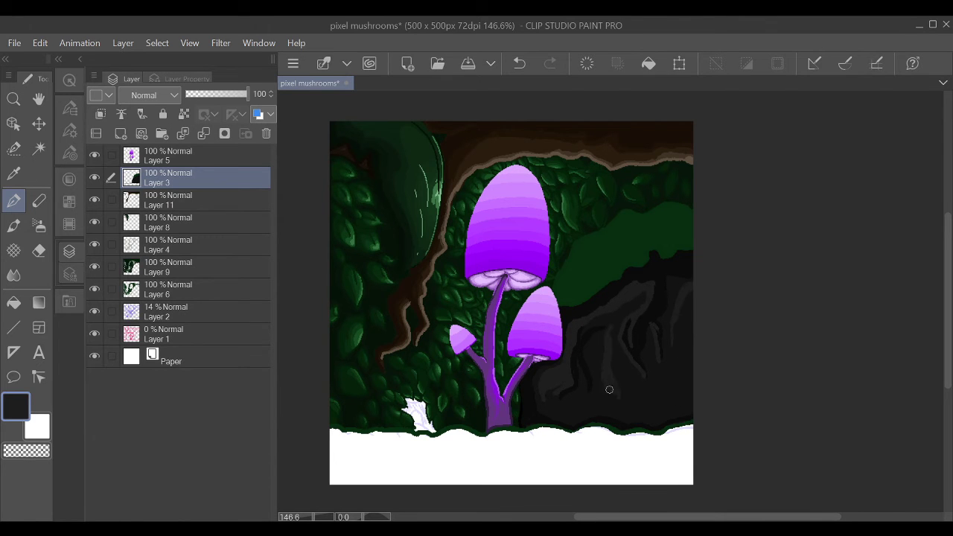
# - Shade the mound's green band with darker green toward its upper and right areas, and blend lighter green near the mushroom cap
pyautogui.scroll(-2, 622, 357)
pyautogui.scroll(4, 633, 328)
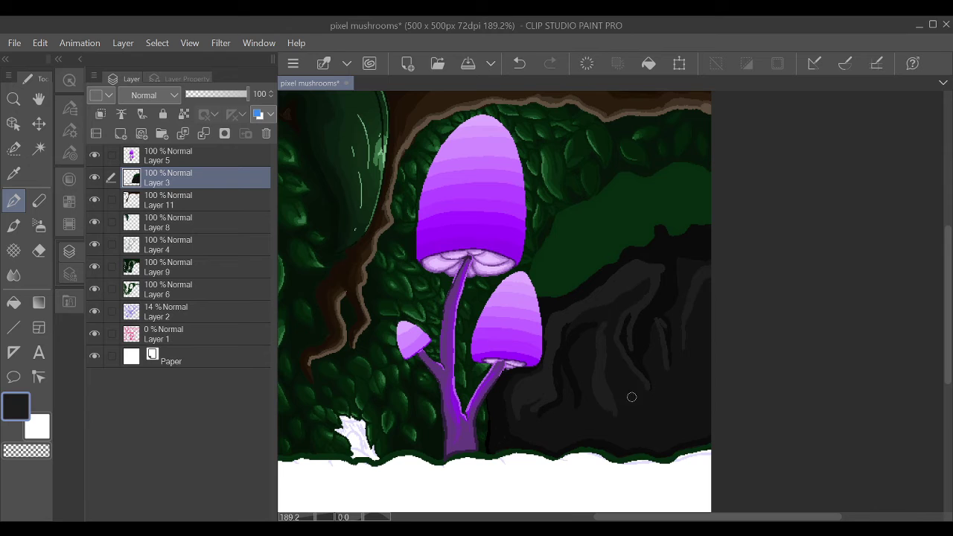
pyautogui.keyDown('alt'); pyautogui.click(642, 207); pyautogui.keyUp('alt')
pyautogui.press('g')
pyautogui.press('p')
pyautogui.moveTo(645, 219)
pyautogui.mouseDown()
pyautogui.moveTo(678, 213)
pyautogui.moveTo(702, 189)
pyautogui.moveTo(668, 169)
pyautogui.moveTo(610, 196)
pyautogui.mouseUp()
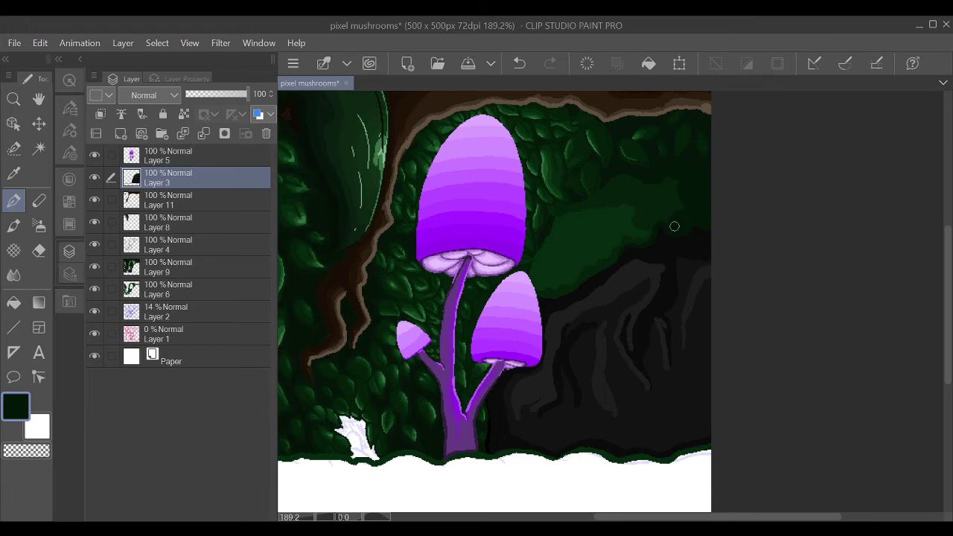
pyautogui.keyDown('alt'); pyautogui.click(555, 227); pyautogui.keyUp('alt')
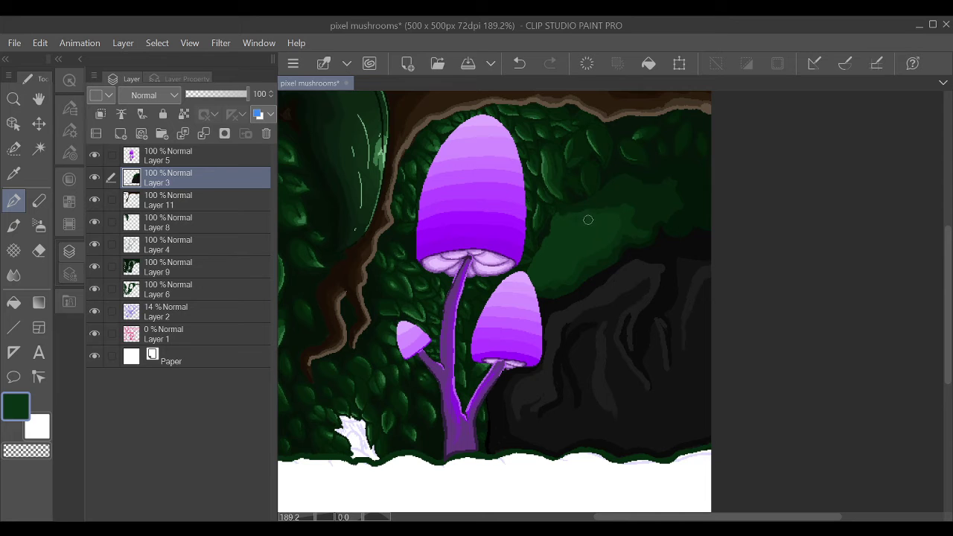
pyautogui.hotkey('ctrl', 'z')
# - On a new layer directly below Layer 6, fill the white leaf-shaped gap at the ground with dark teal and outline its leaflets darker
pyautogui.scroll(-2, 395, 230)
pyautogui.scroll(5, 323, 382)
pyautogui.hotkey('ctrl', 'z')
pyautogui.moveTo(455, 253)
pyautogui.mouseDown()
pyautogui.moveTo(465, 236)
pyautogui.moveTo(530, 331)
pyautogui.mouseUp()
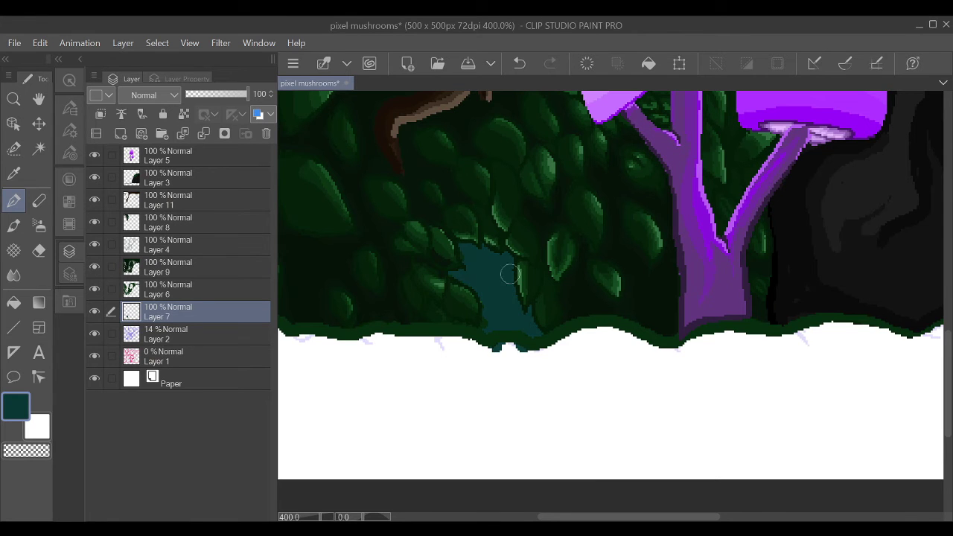
pyautogui.press('p')
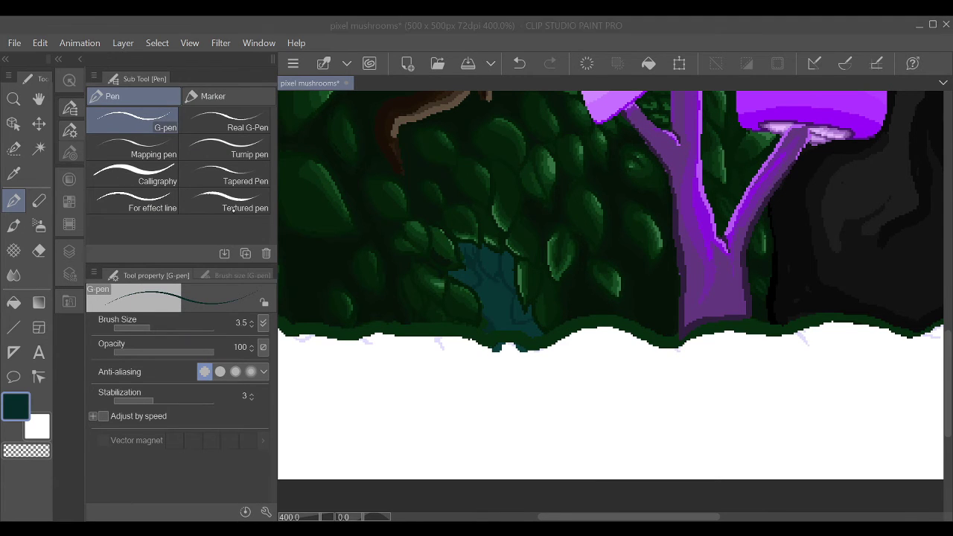
# - Paint a light blue oval at the teal plant's base, highlight its leaflets in brighter teal, and deepen the gaps with dark teal
pyautogui.moveTo(491, 298)
pyautogui.mouseDown()
pyautogui.moveTo(501, 319)
pyautogui.moveTo(493, 309)
pyautogui.mouseUp()
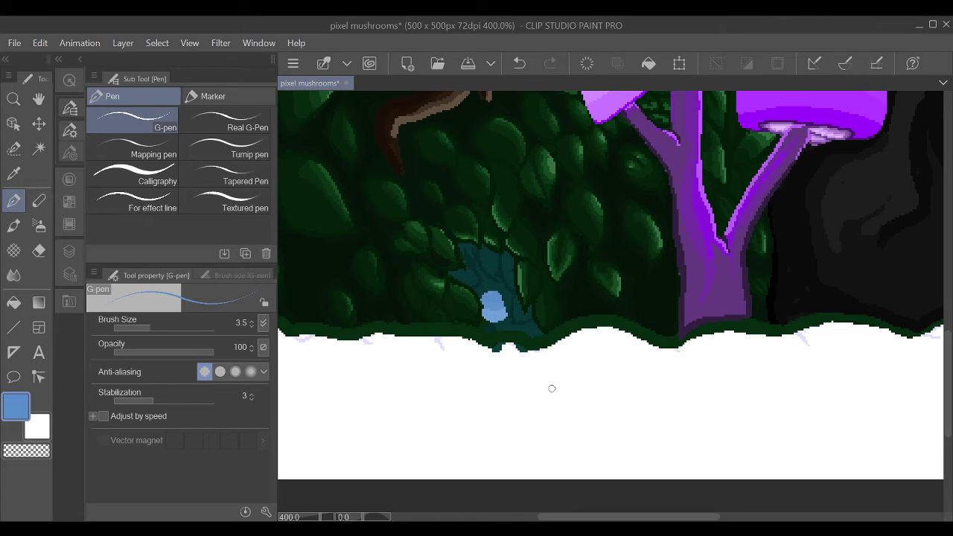
pyautogui.keyDown('alt'); pyautogui.click(482, 319); pyautogui.keyUp('alt')
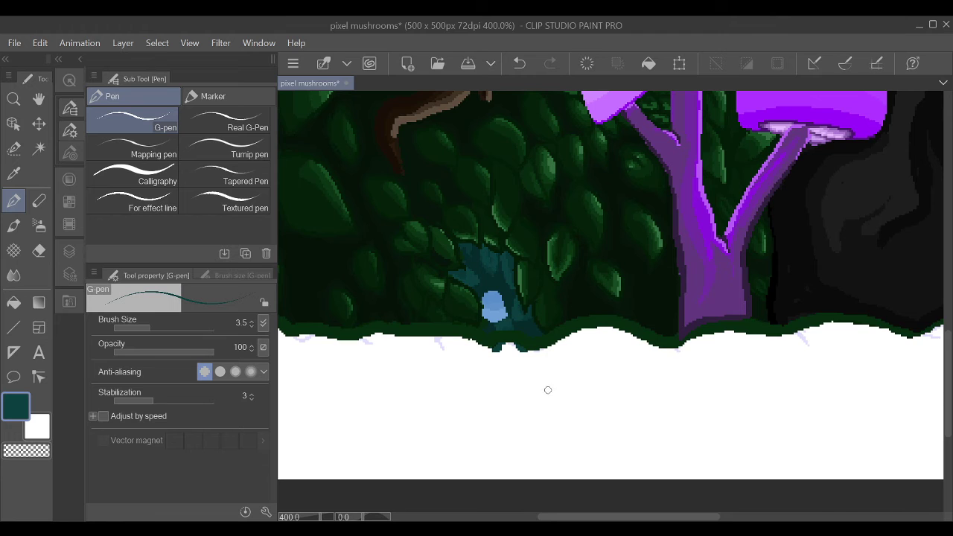
pyautogui.moveTo(500, 258); pyautogui.dragTo(513, 292)
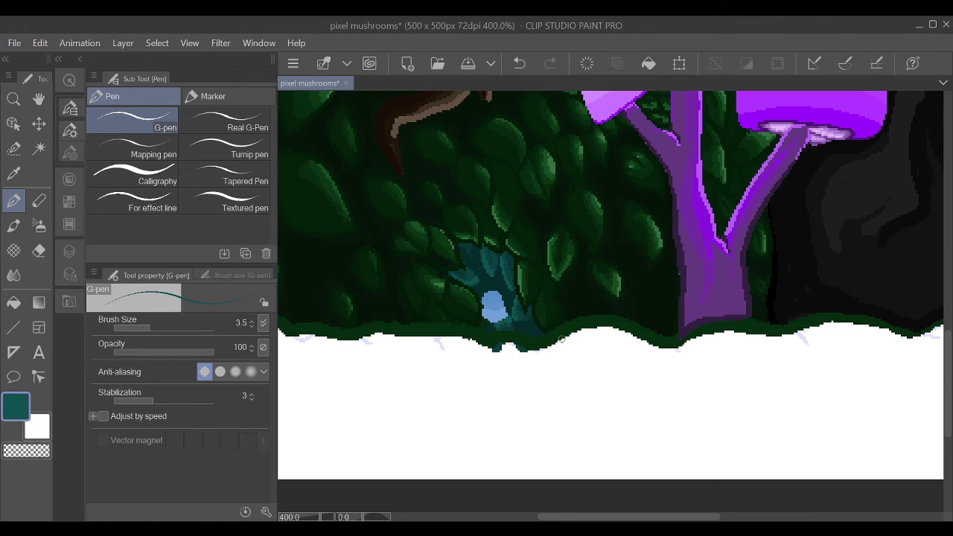
pyautogui.moveTo(486, 262); pyautogui.dragTo(507, 285)
pyautogui.moveTo(519, 320); pyautogui.dragTo(513, 315)
pyautogui.keyDown('alt'); pyautogui.click(484, 278); pyautogui.keyUp('alt')
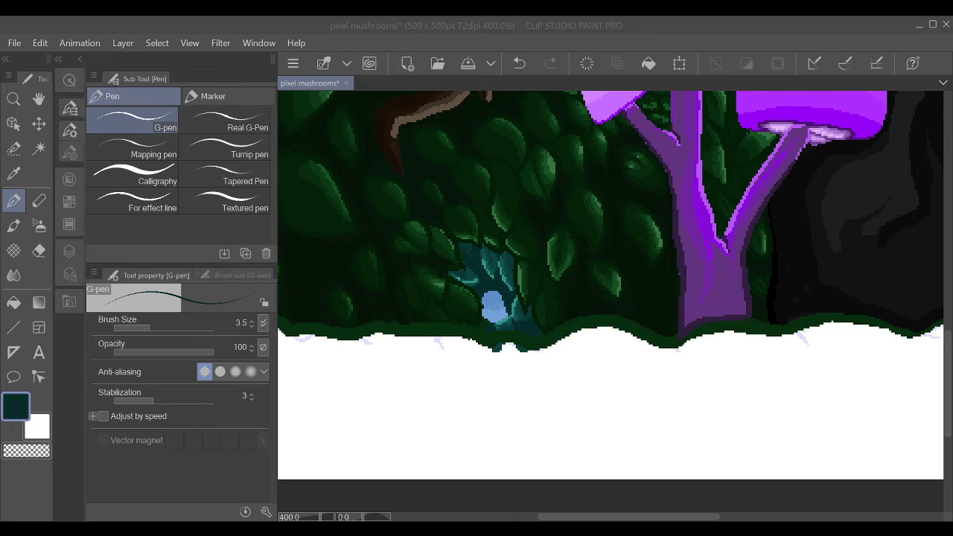
pyautogui.scroll(-2, 504, 289)
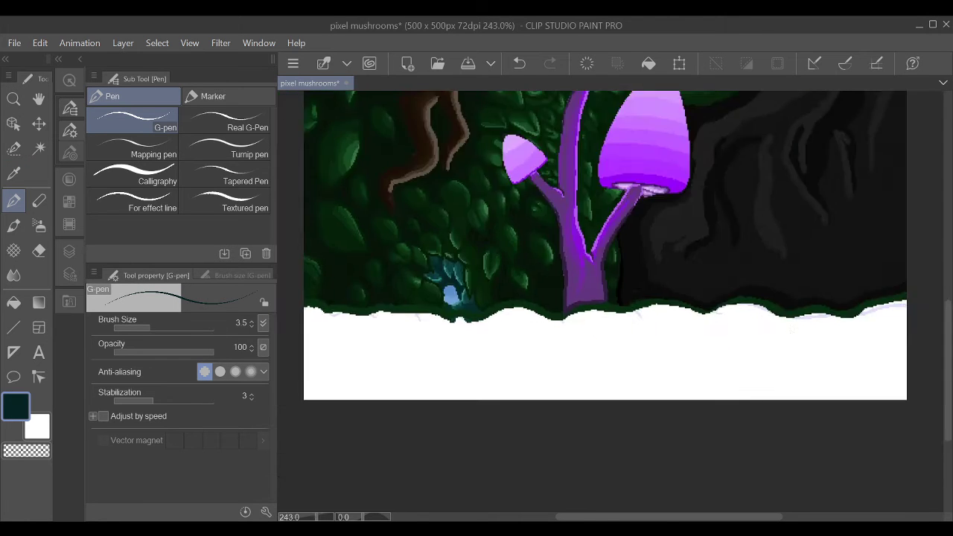
pyautogui.scroll(2, 404, 276)
pyautogui.scroll(-1, 833, 323)
pyautogui.scroll(1, 454, 309)
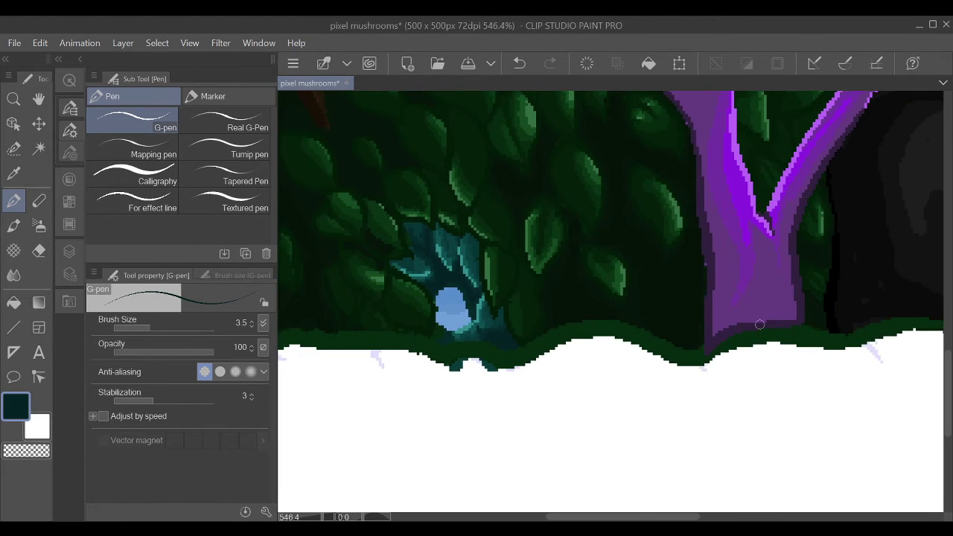
# - On Layer 3, paint a brighter green highlight along the left and upper edge of the mound's green band
pyautogui.press('F7')
pyautogui.press('e')
pyautogui.scroll(-3, 525, 405)
pyautogui.scroll(-1, 831, 329)
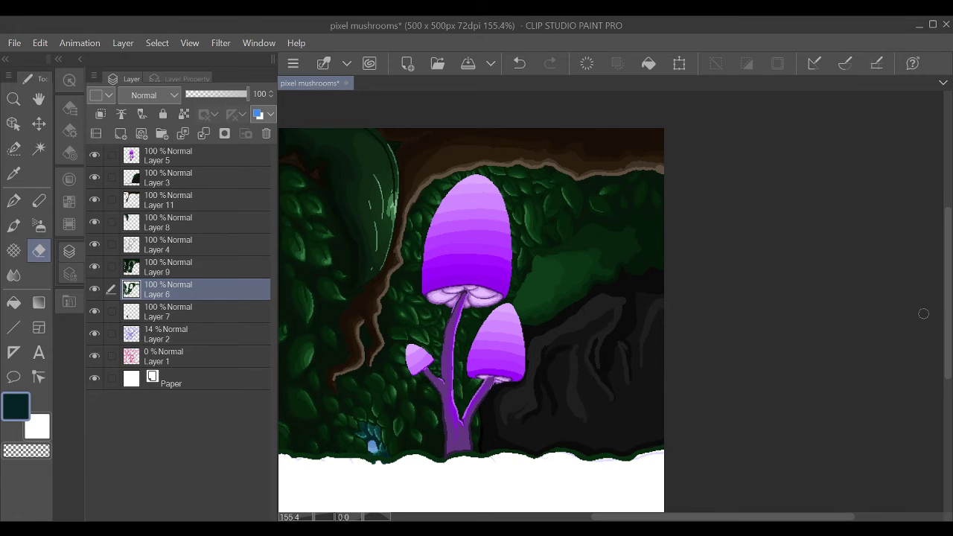
pyautogui.press('p')
pyautogui.click(168, 177)
pyautogui.keyDown('alt'); pyautogui.click(534, 264); pyautogui.keyUp('alt')
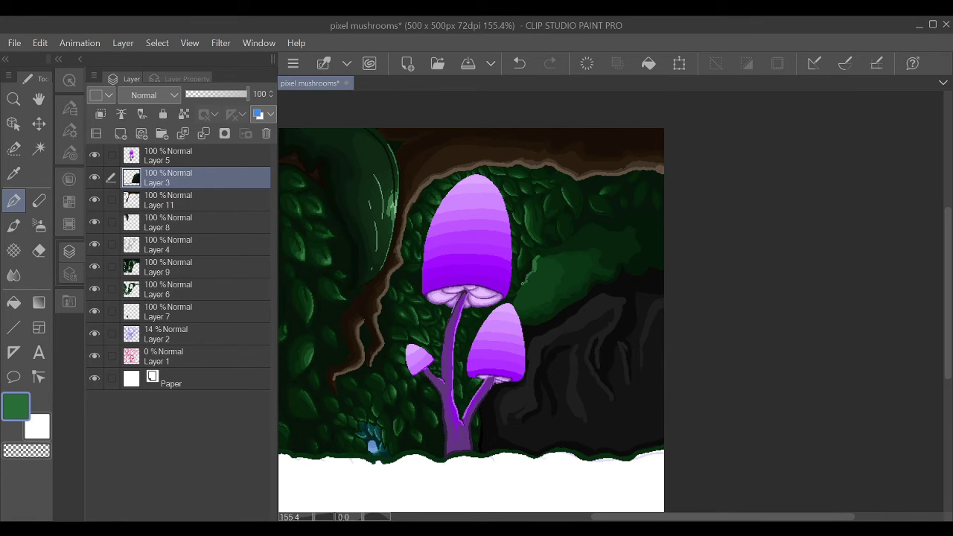
pyautogui.press('e')
pyautogui.press('p')
# - Merge Layer 3 and all the scenery layers beneath it down into Layer 7
pyautogui.click(204, 133)
pyautogui.click(204, 133)
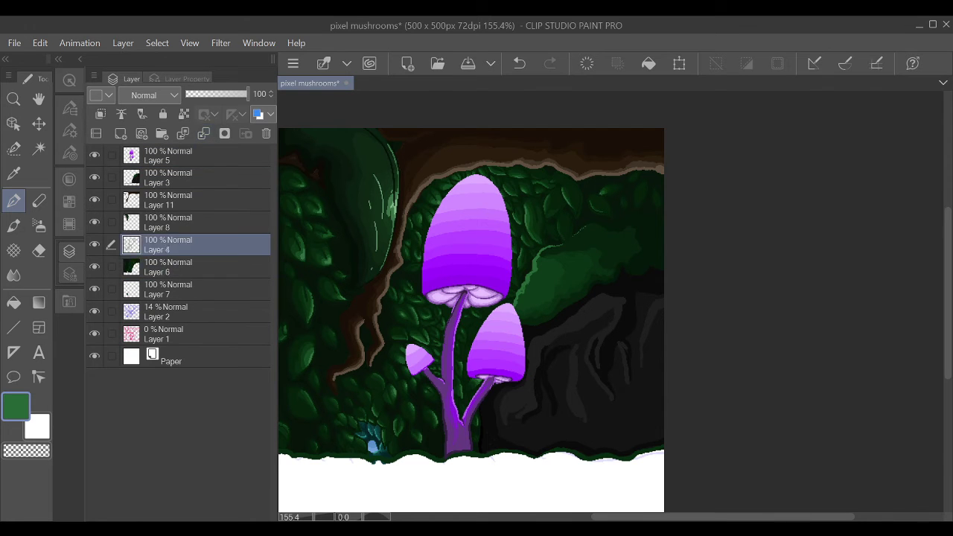
pyautogui.click(204, 133)
pyautogui.click(204, 133)
pyautogui.click(204, 133)
pyautogui.click(204, 134)
# - Pick a medium blue and shade the upper part of the light blue oval in the teal plant
pyautogui.scroll(5, 372, 446)
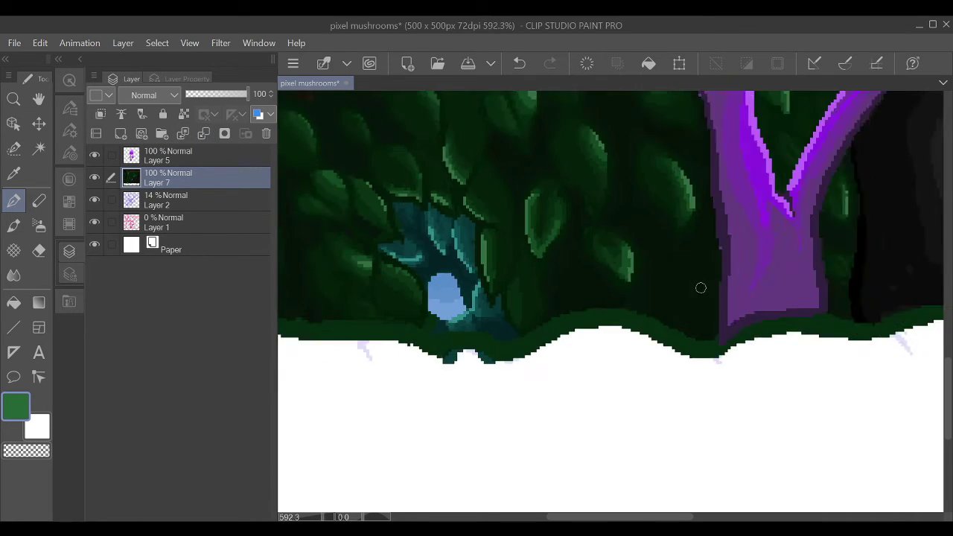
pyautogui.keyDown('alt'); pyautogui.click(437, 272); pyautogui.keyUp('alt')
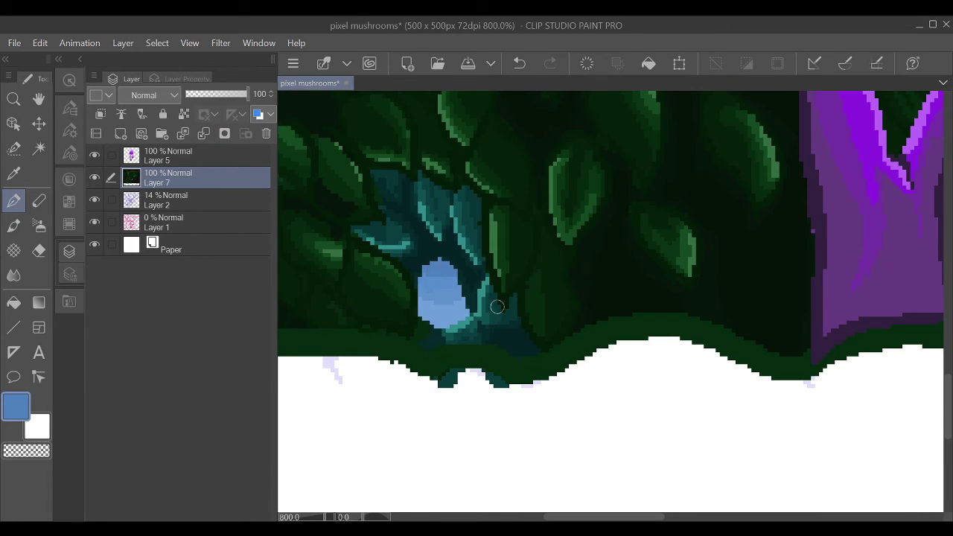
pyautogui.scroll(-5, 434, 264)
# - On Layer 5, pick deep purple from the large cap and draw a tiny diamond mark on it with the G-pen at size 1
pyautogui.scroll(3, 593, 221)
pyautogui.moveTo(566, 246); pyautogui.dragTo(536, 260)
pyautogui.keyDown('alt'); pyautogui.click(536, 245); pyautogui.keyUp('alt')
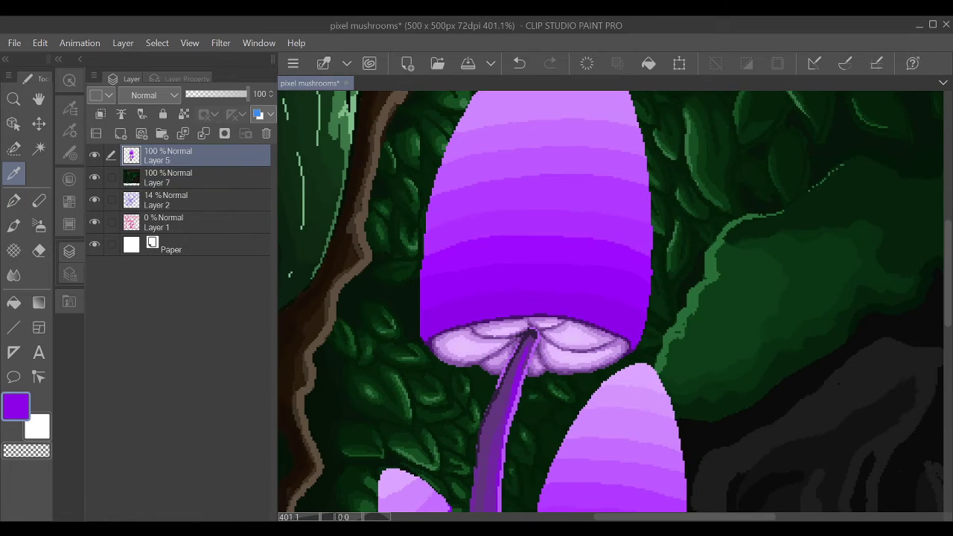
pyautogui.click(70, 106)
pyautogui.scroll(3, 516, 221)
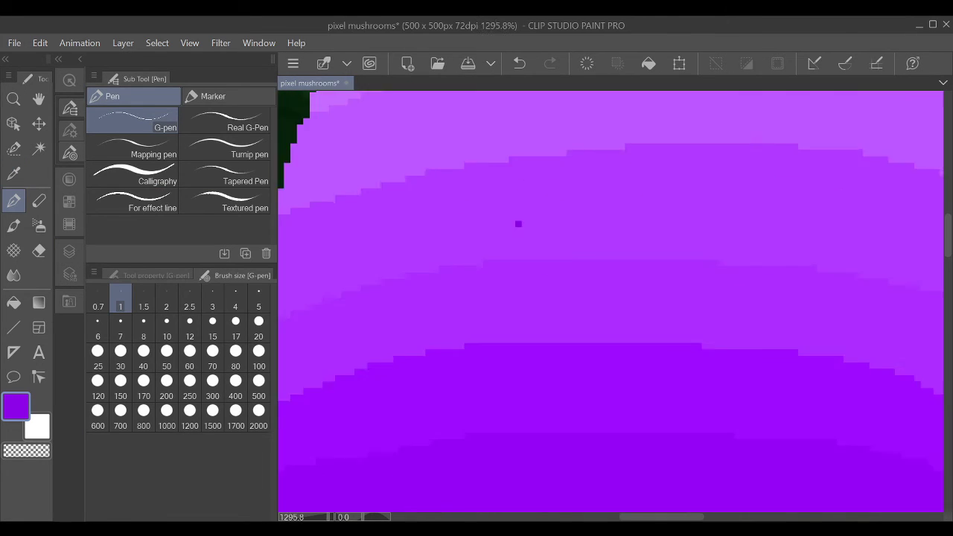
pyautogui.scroll(-2, 481, 246)
pyautogui.press('m')
pyautogui.moveTo(477, 237); pyautogui.dragTo(484, 256)
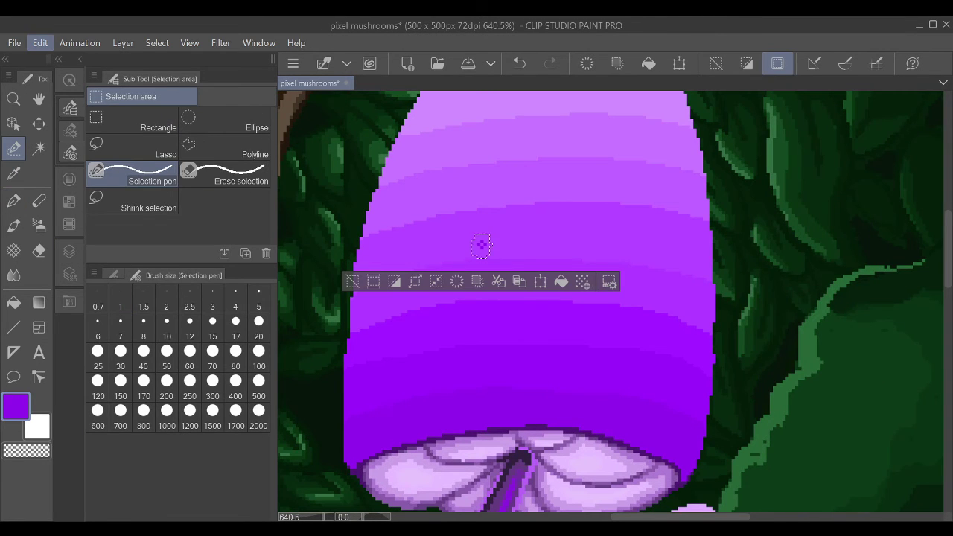
pyautogui.hotkey('ctrl', 'd')
pyautogui.press('k')
pyautogui.scroll(-2, 437, 316)
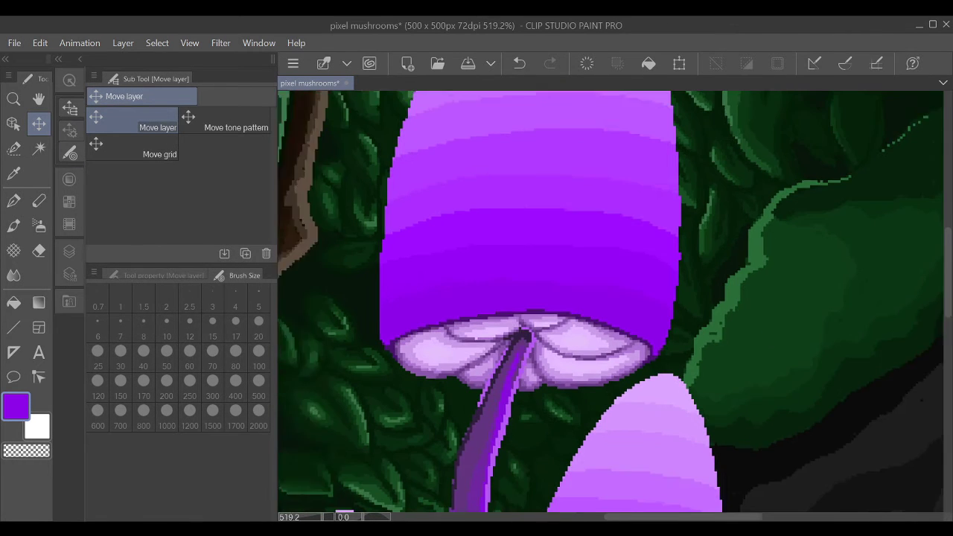
pyautogui.moveTo(490, 162); pyautogui.dragTo(453, 153)
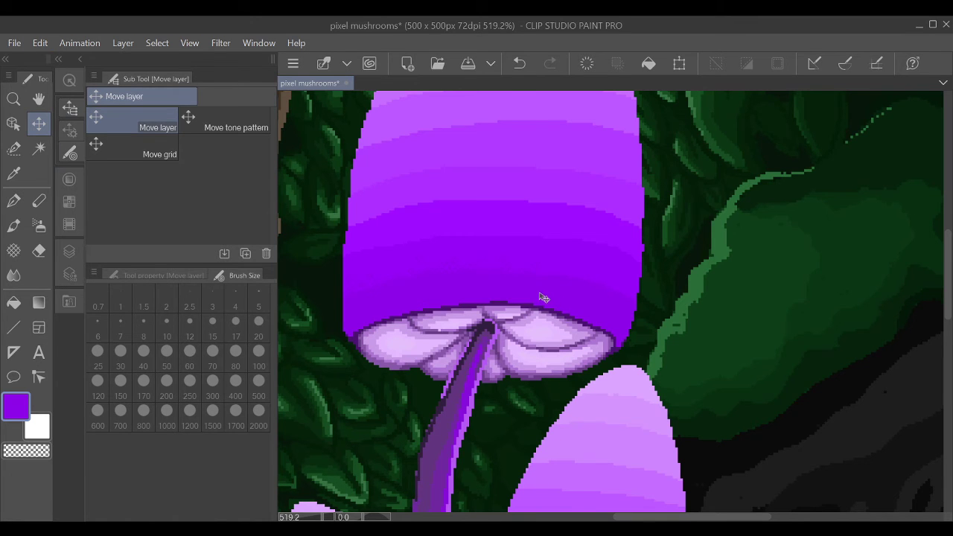
pyautogui.scroll(-4, 545, 298)
pyautogui.scroll(5, 528, 253)
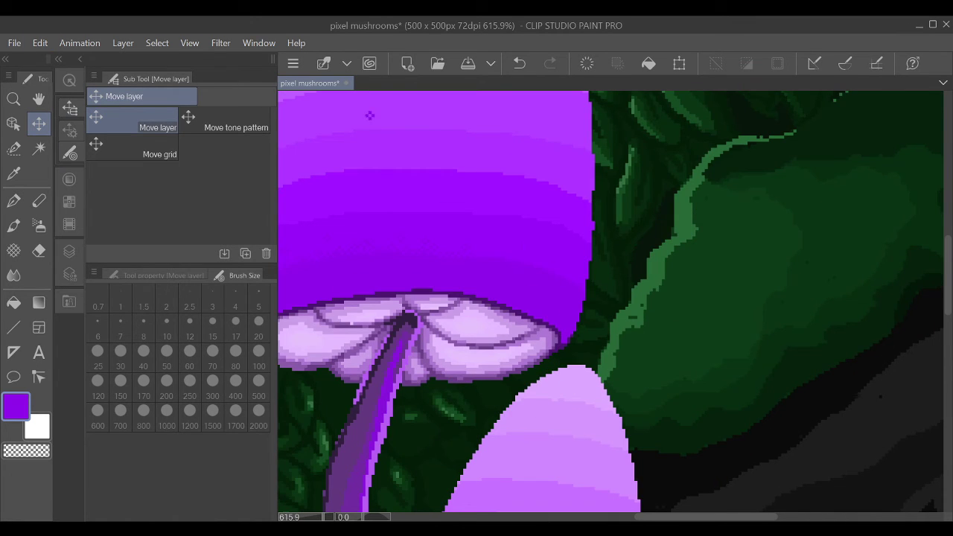